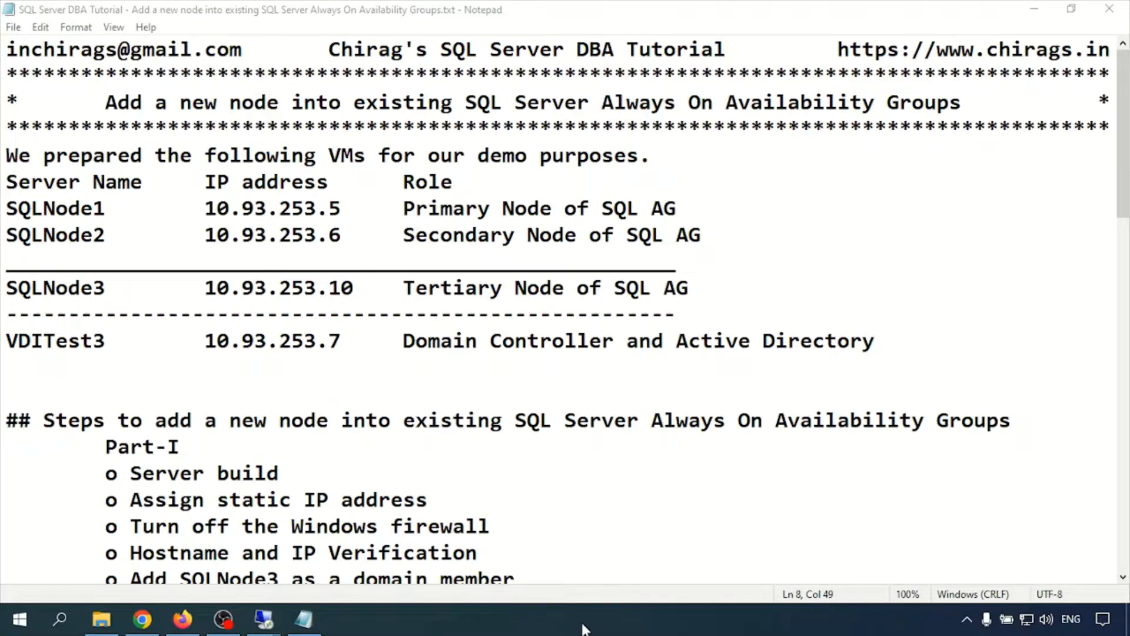
Review the three prerequisite articles listed in the Notepad notes.
scroll(546, 510, "down", 9)
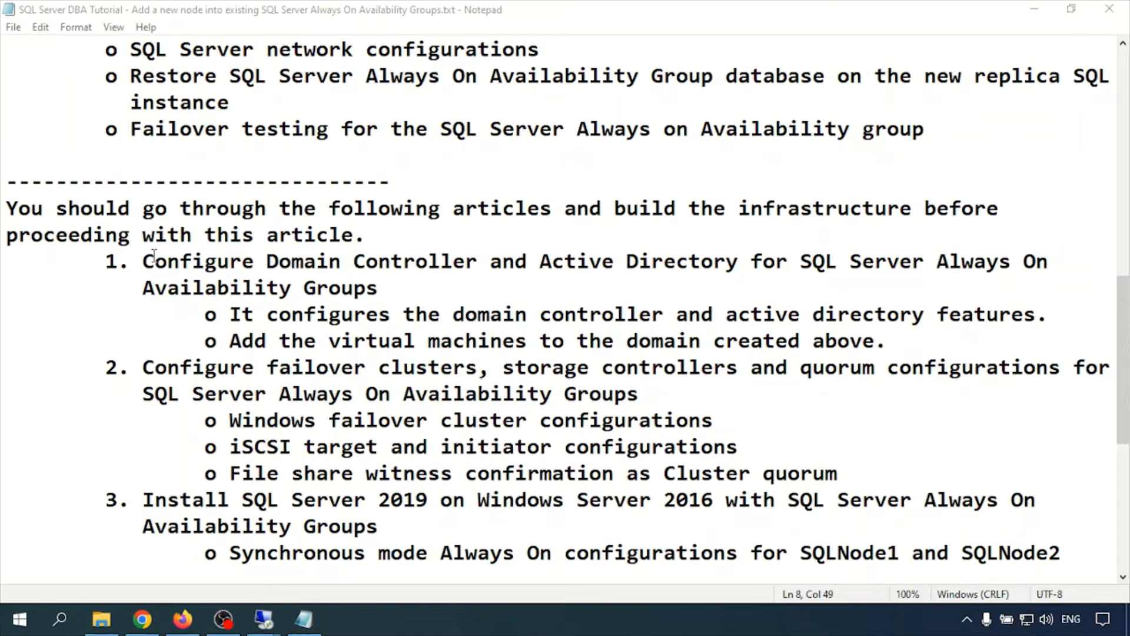
left_click_drag(154, 254, 217, 262)
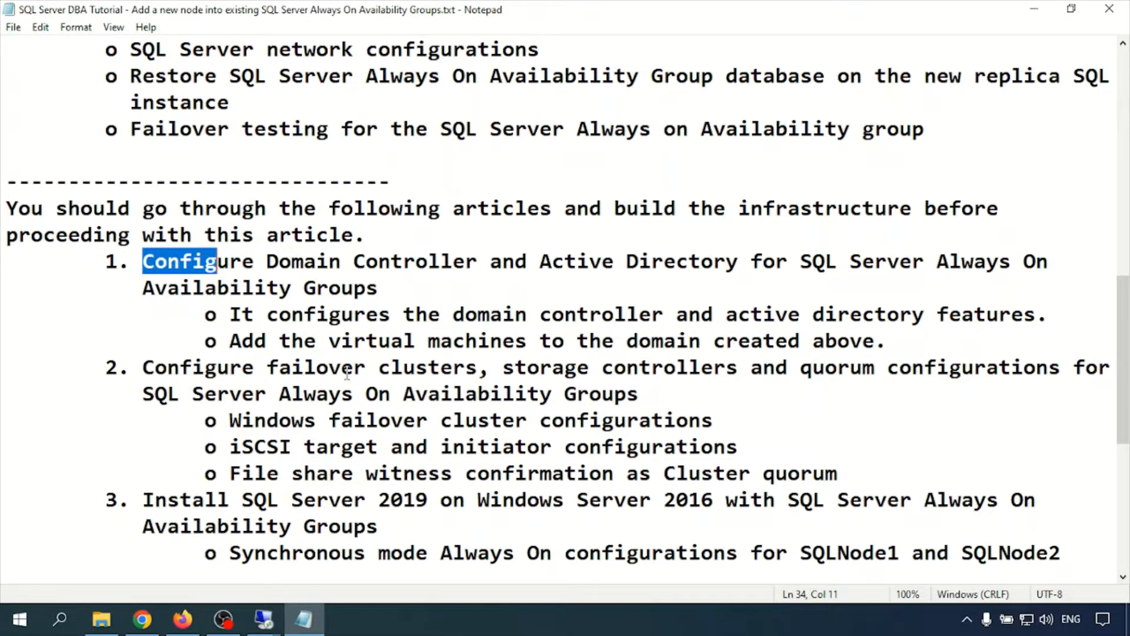
scroll(328, 377, "down", 1)
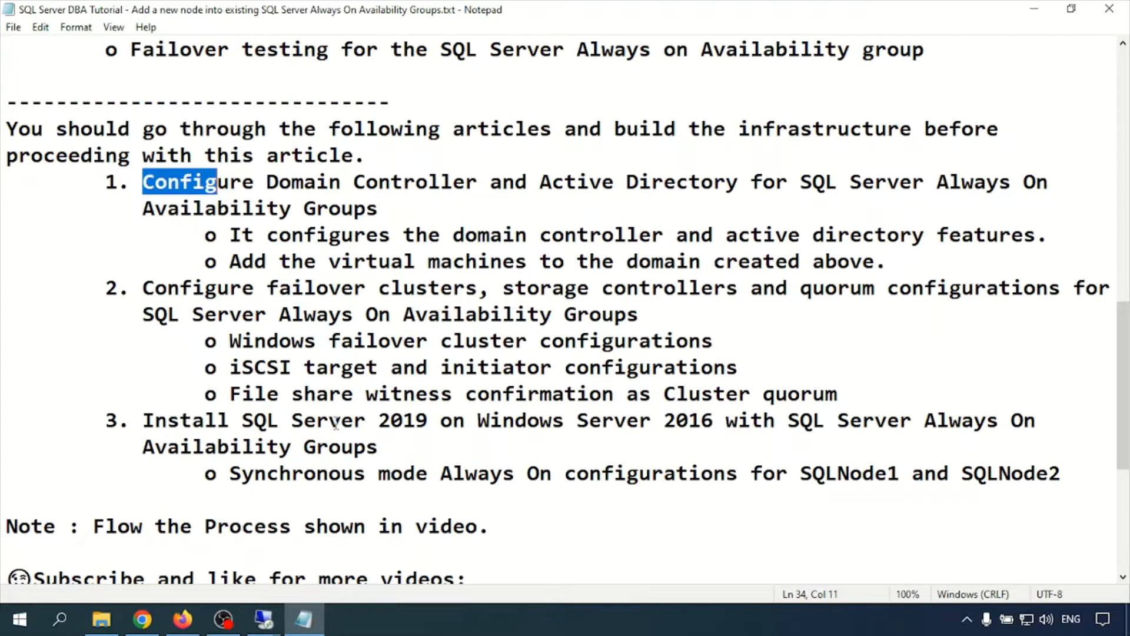
left_click(153, 288)
left_click_drag(143, 182, 380, 447)
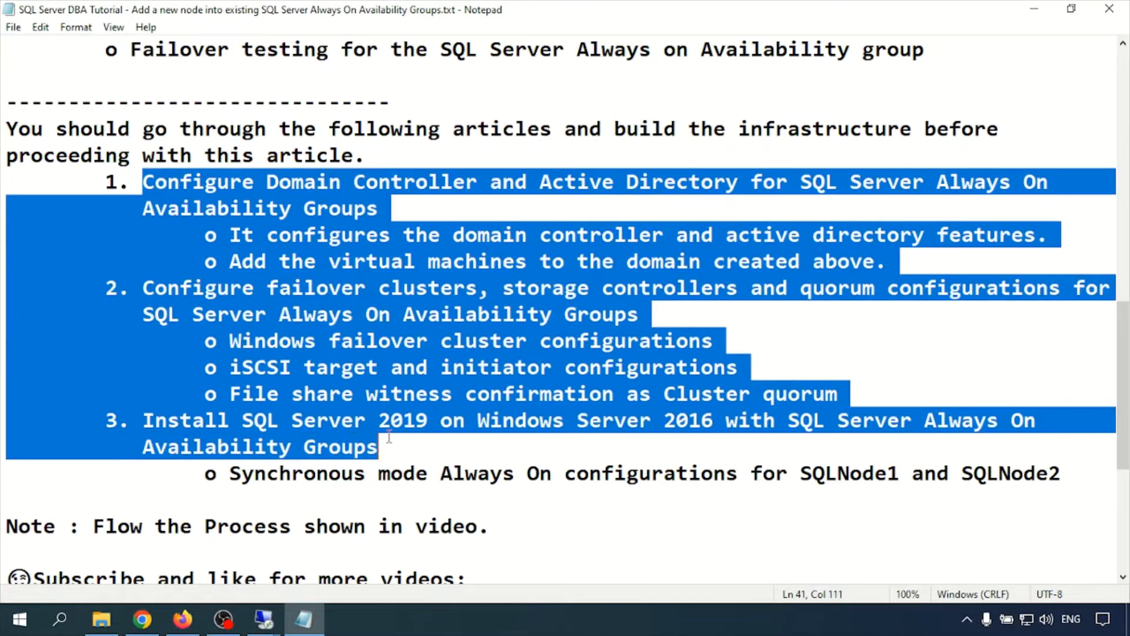
left_click(277, 427)
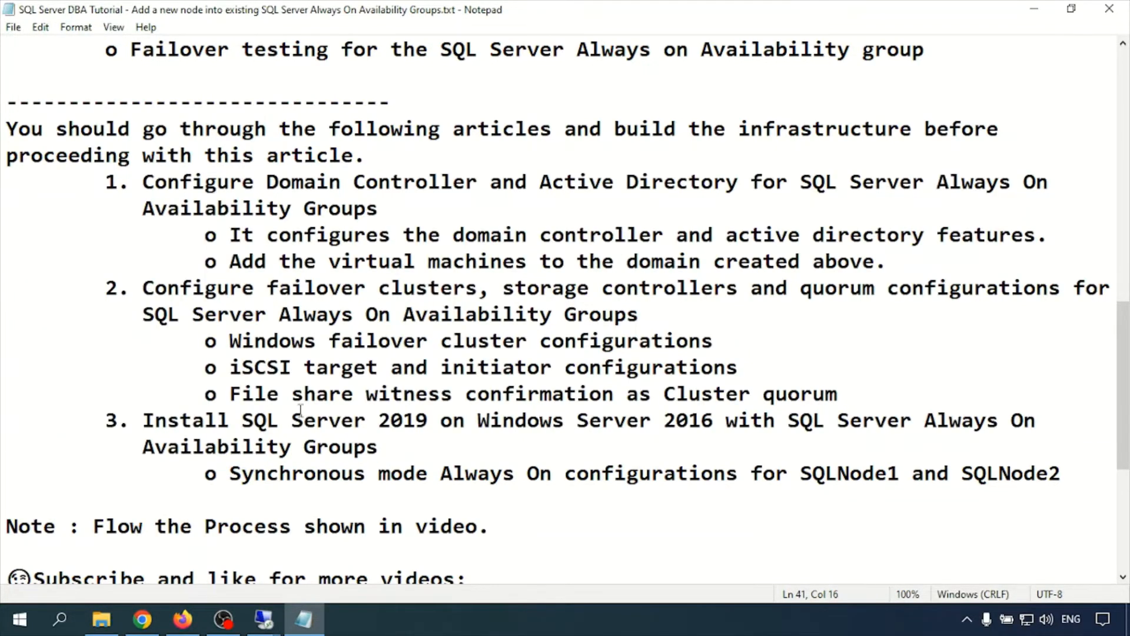
scroll(277, 430, "up", 8)
scroll(253, 393, "up", 2)
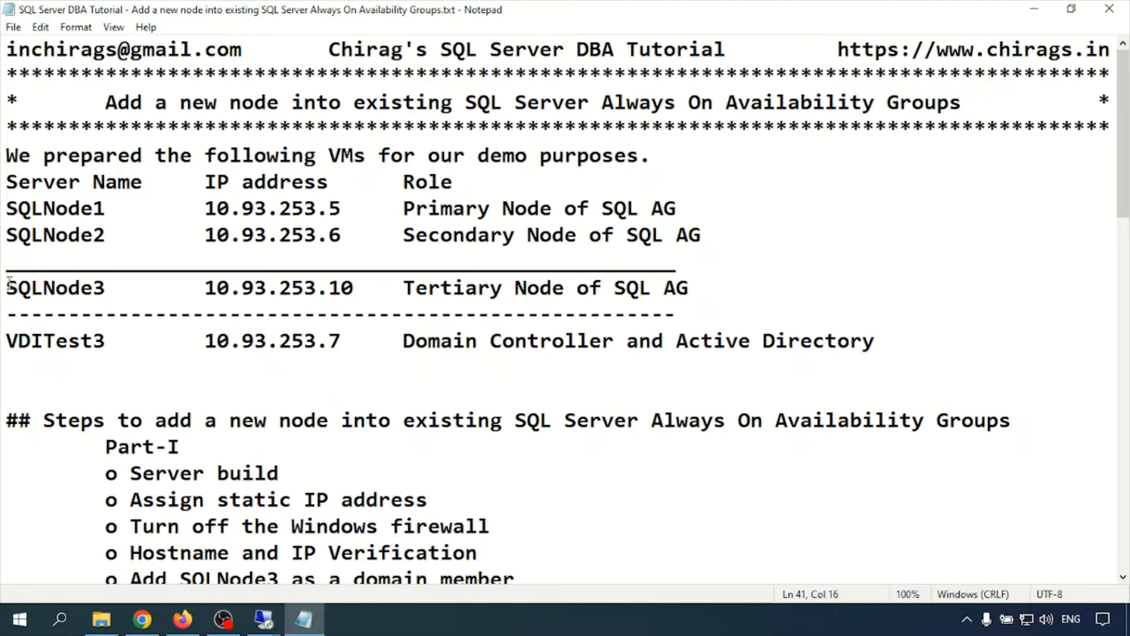
Check the SQLNode3 row in the VM table and the Part-I steps list.
left_click_drag(7, 287, 702, 288)
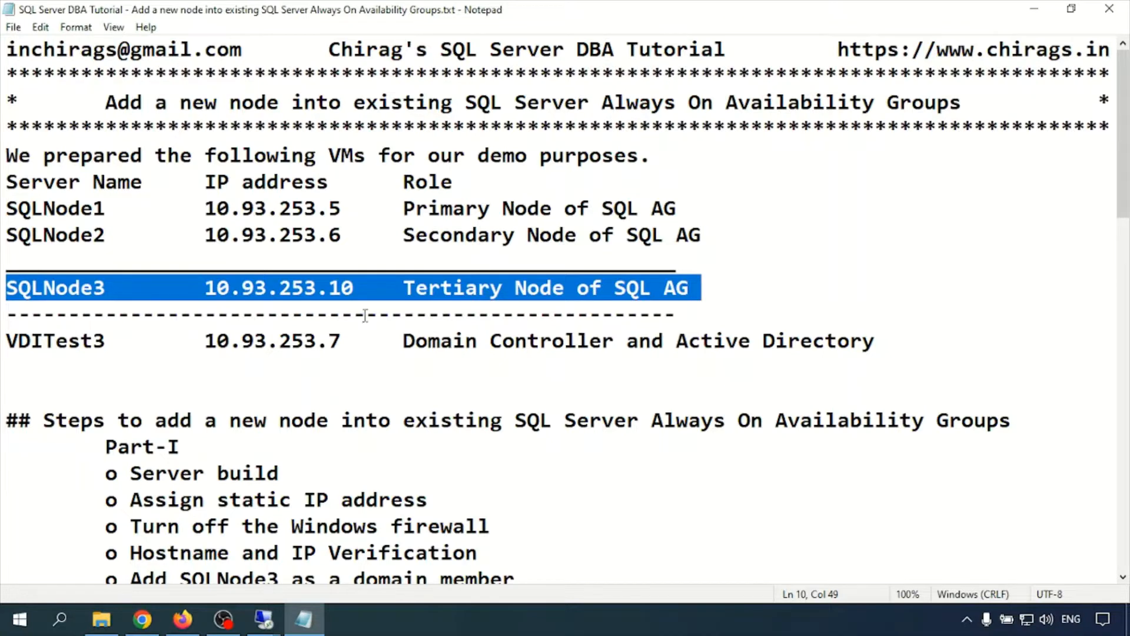
left_click(341, 318)
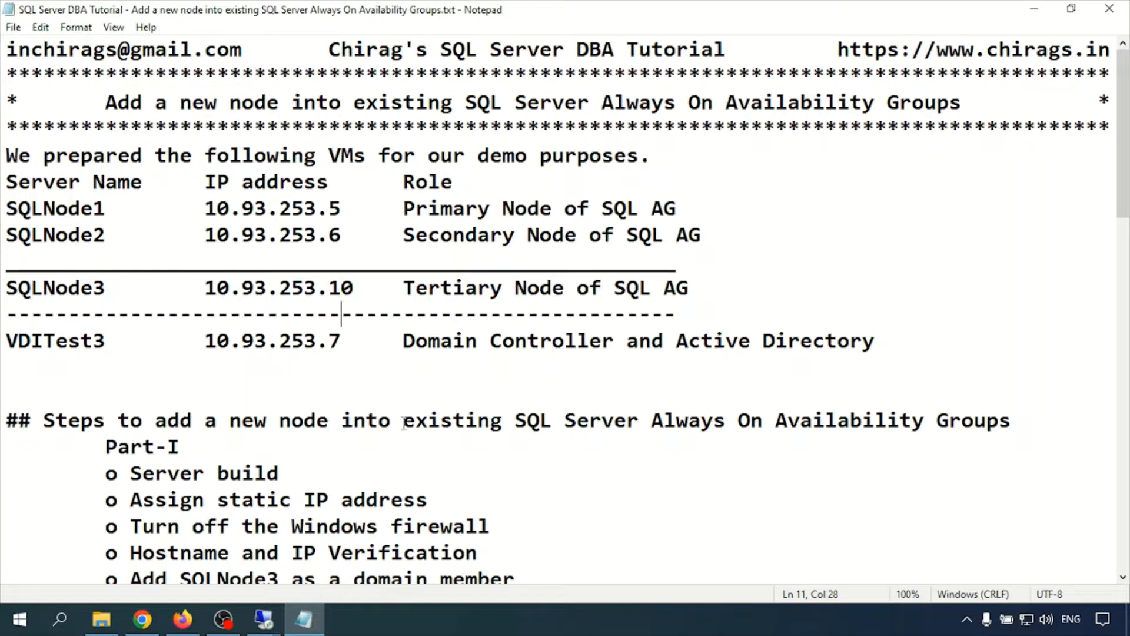
scroll(403, 423, "down", 4)
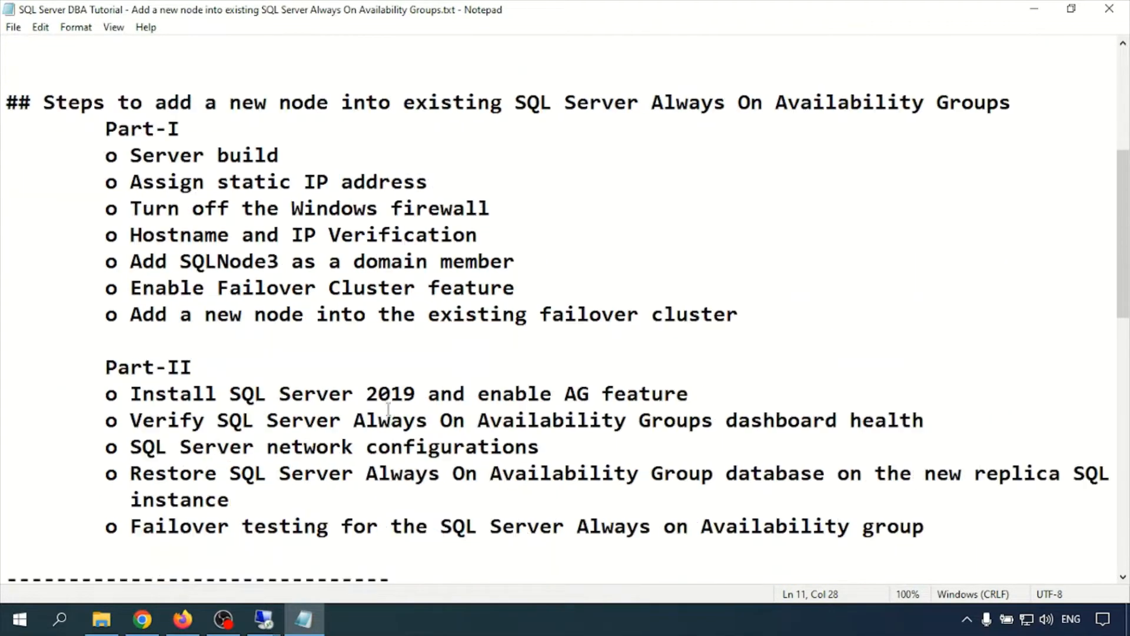
left_click_drag(103, 120, 220, 524)
left_click(222, 343)
Change 'Server build' to 'Server Installation' in the first Part-I step and save the notes.
left_click_drag(219, 155, 277, 155)
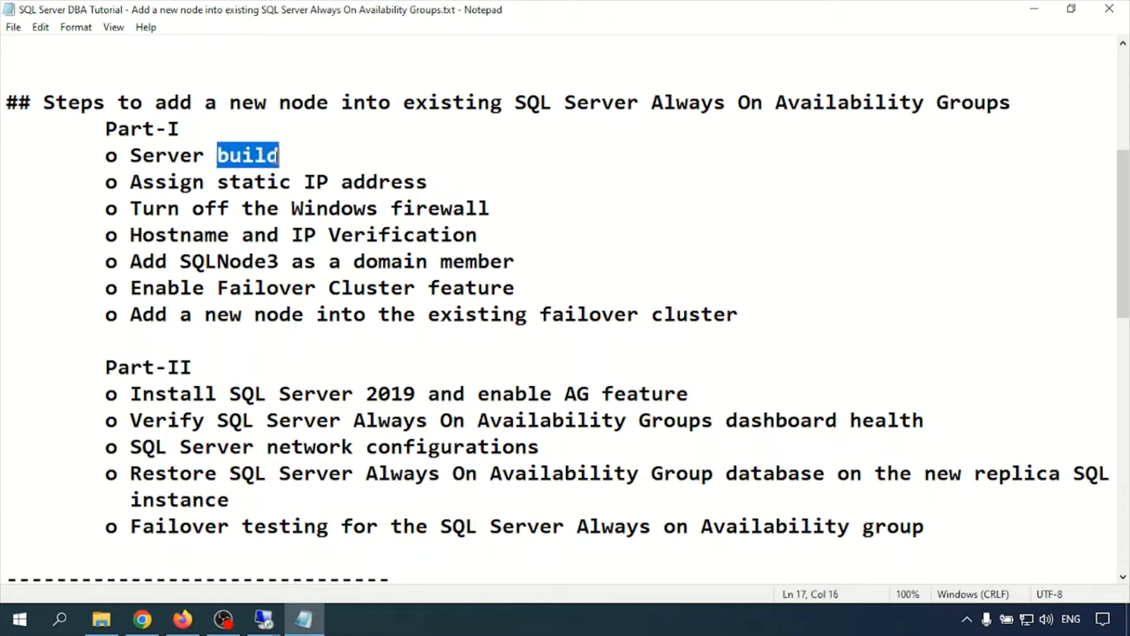
type("Installation")
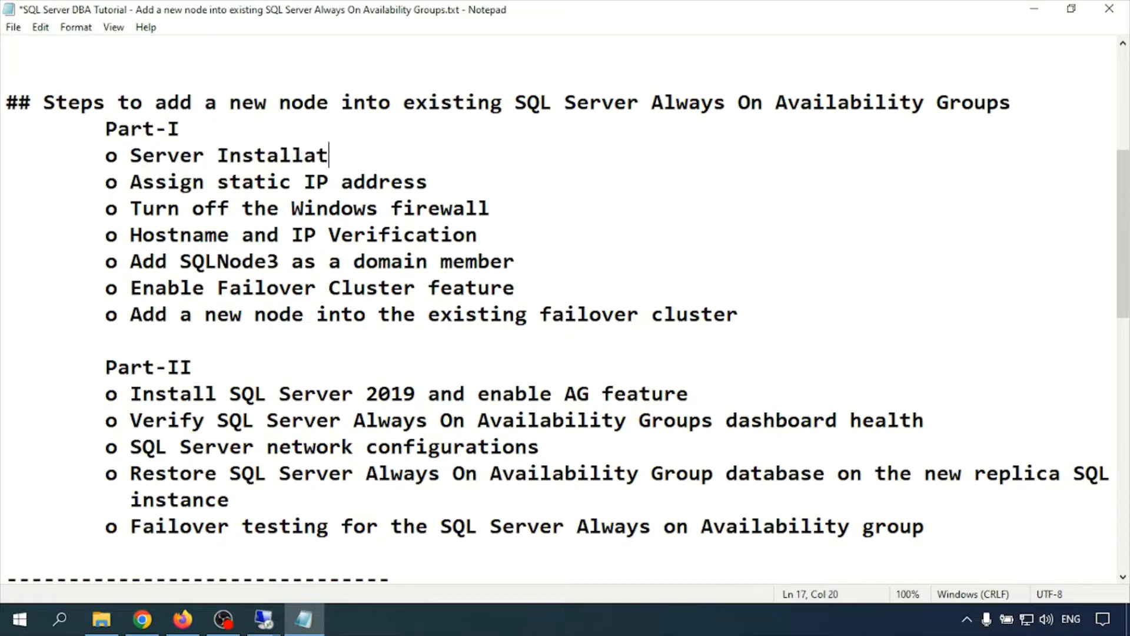
left_click(169, 181)
key("ctrl+s")
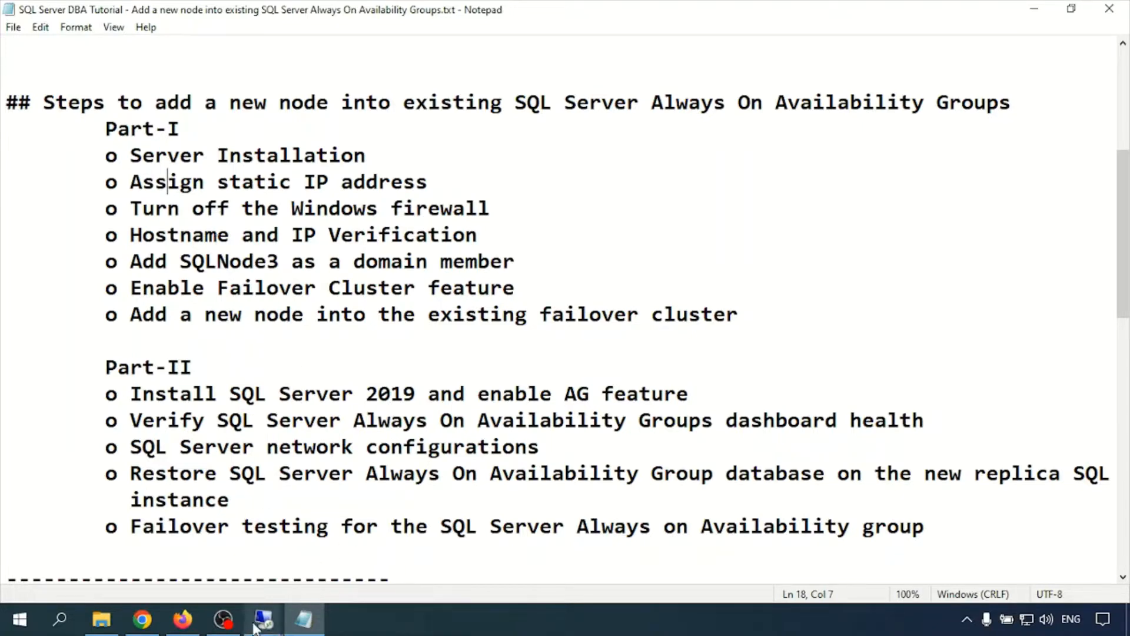
Switch to the 10.93.253.10 remote session and open its Network and Sharing Center.
left_click(272, 623)
mouse_move(578, 539)
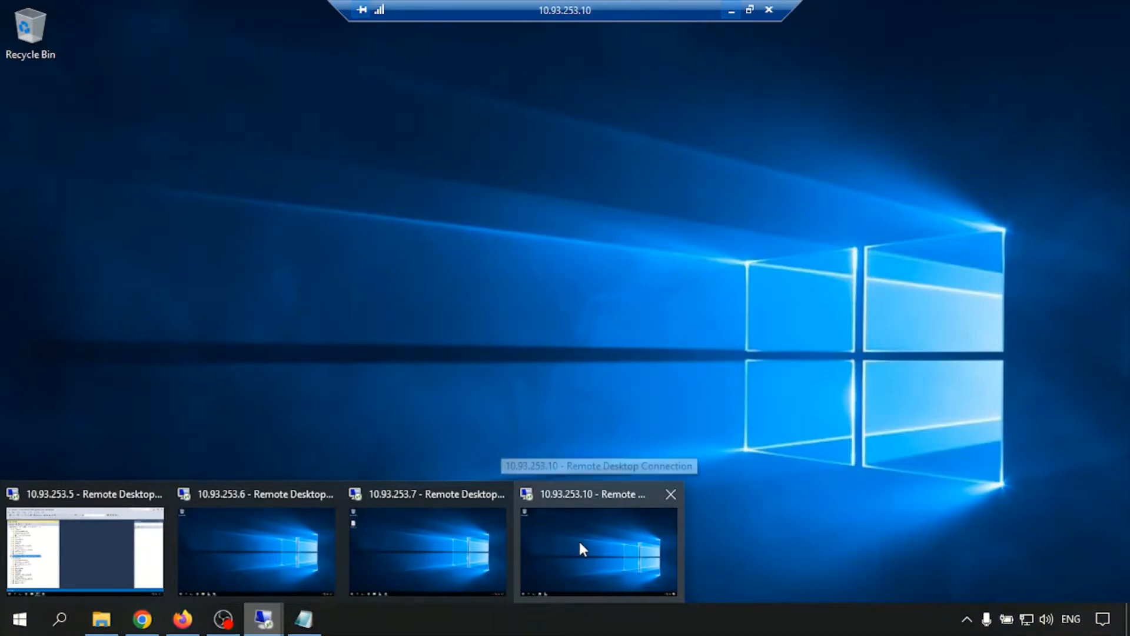
left_click(579, 542)
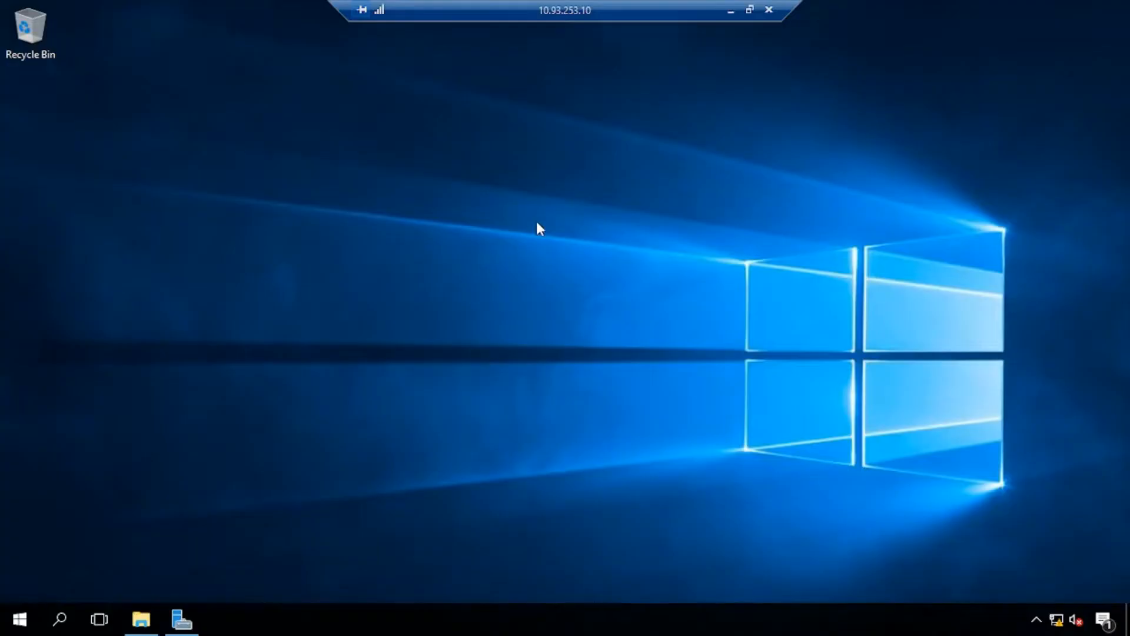
right_click(1056, 619)
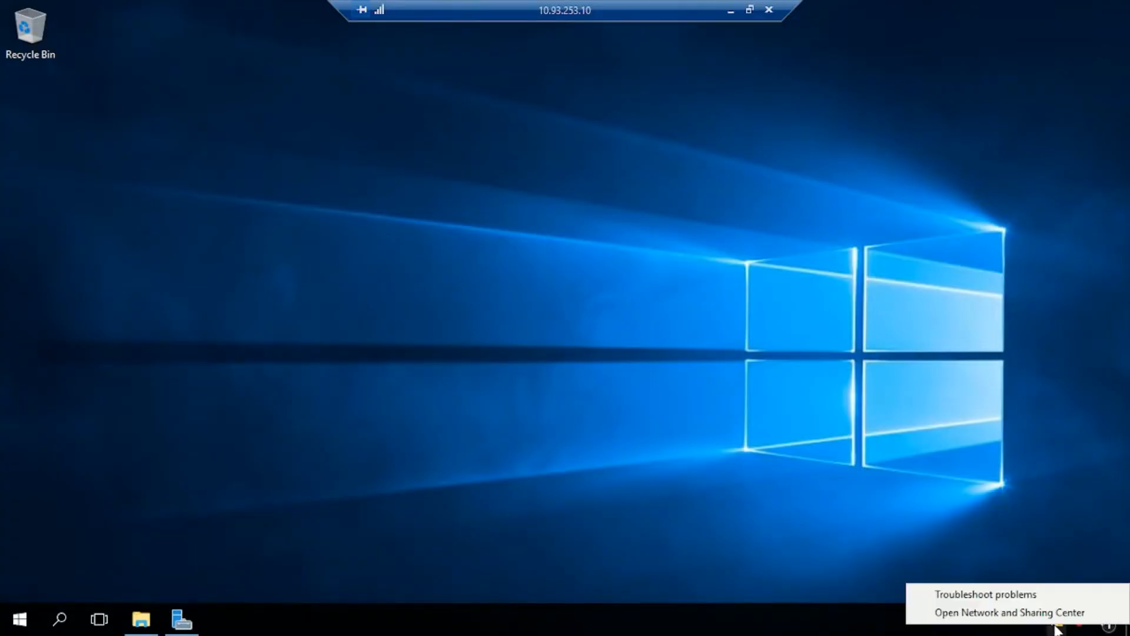
left_click(968, 613)
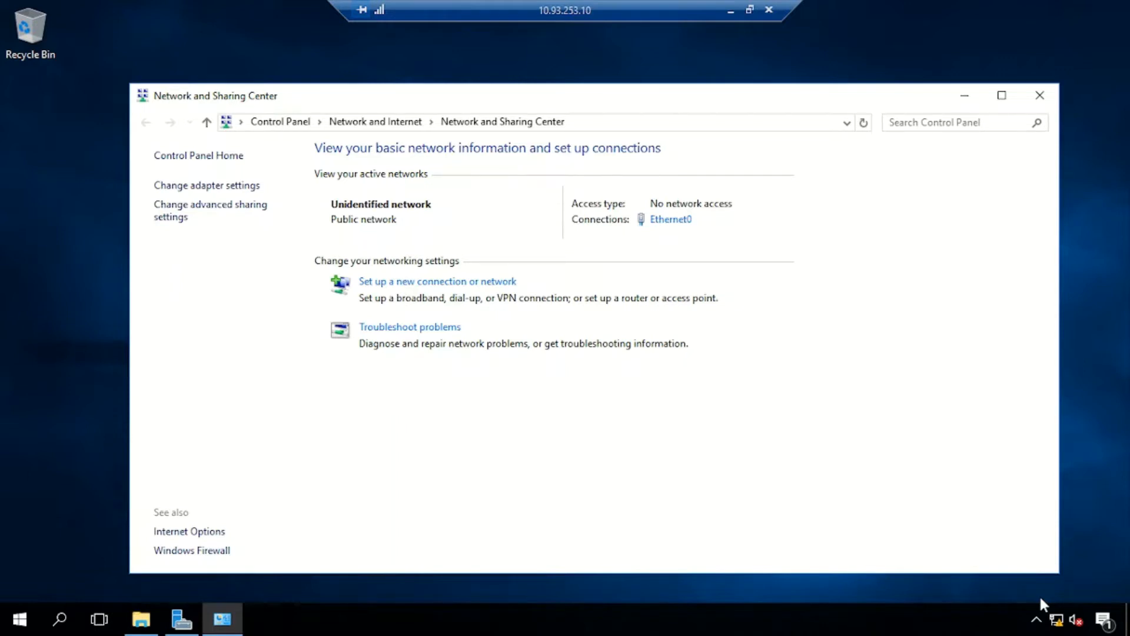
Open the Internet Protocol Version 4 properties of the Ethernet0 adapter.
left_click(188, 188)
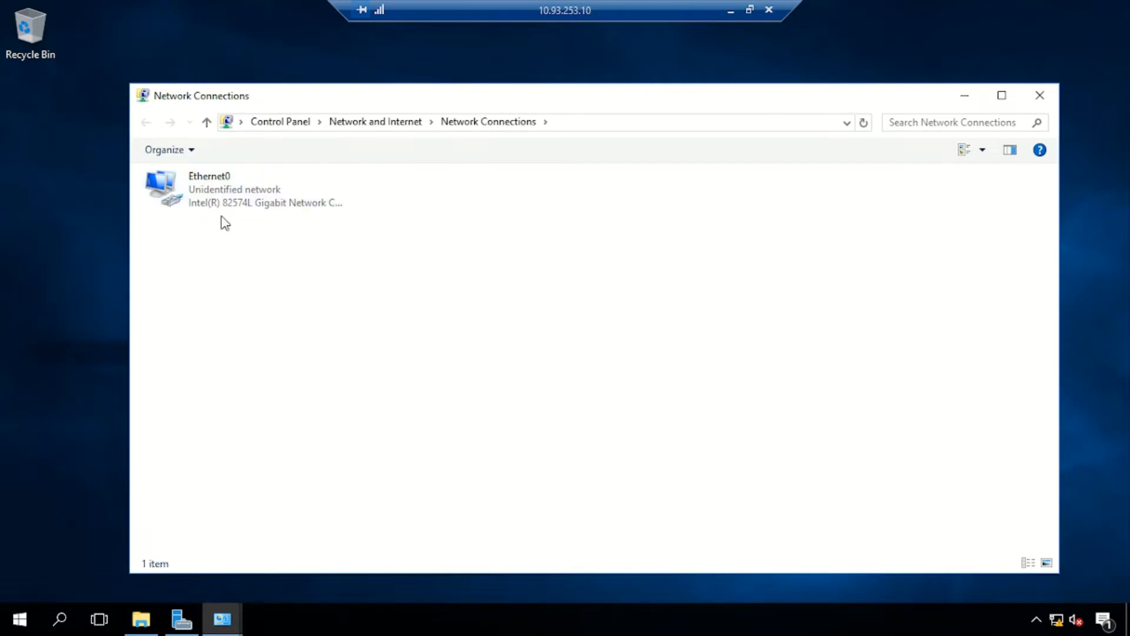
right_click(213, 196)
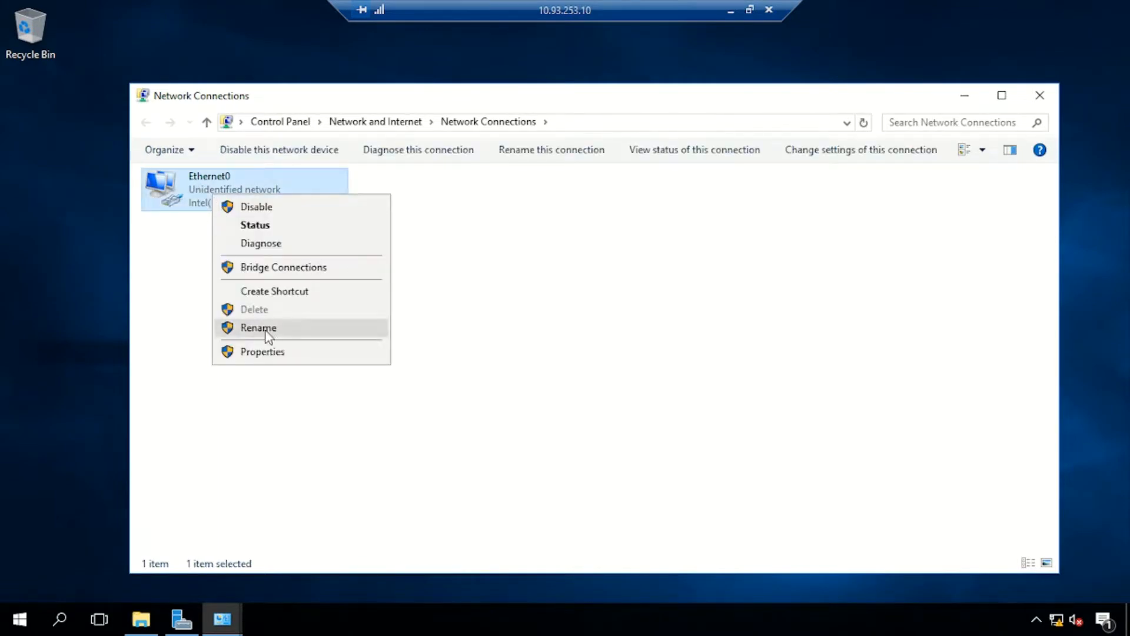
left_click(263, 351)
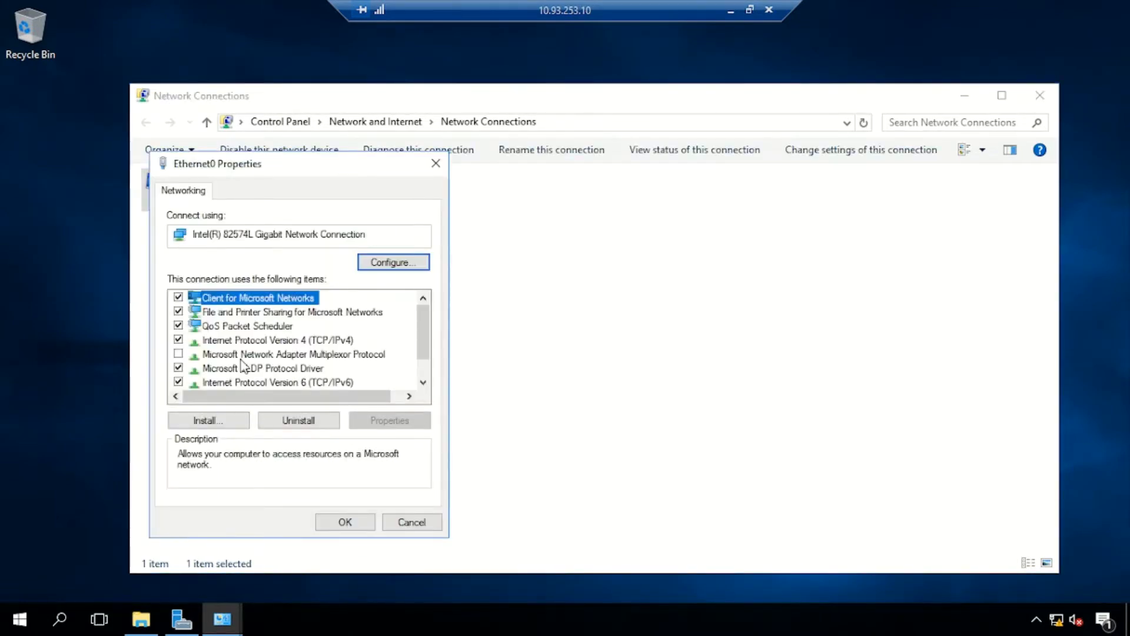
left_click(236, 342)
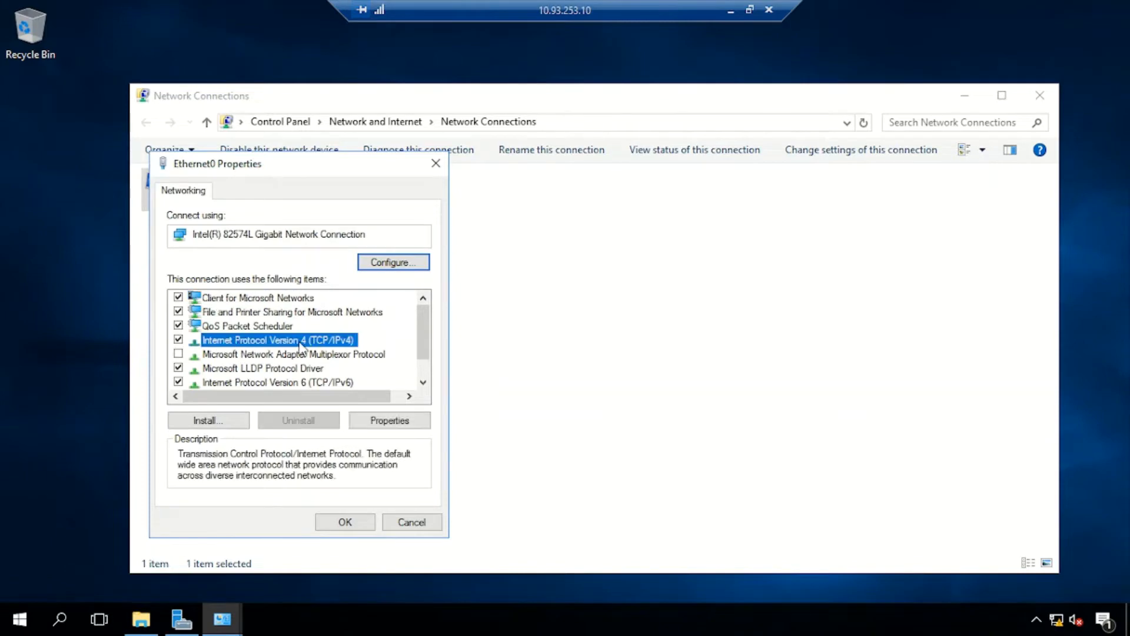
left_click(386, 426)
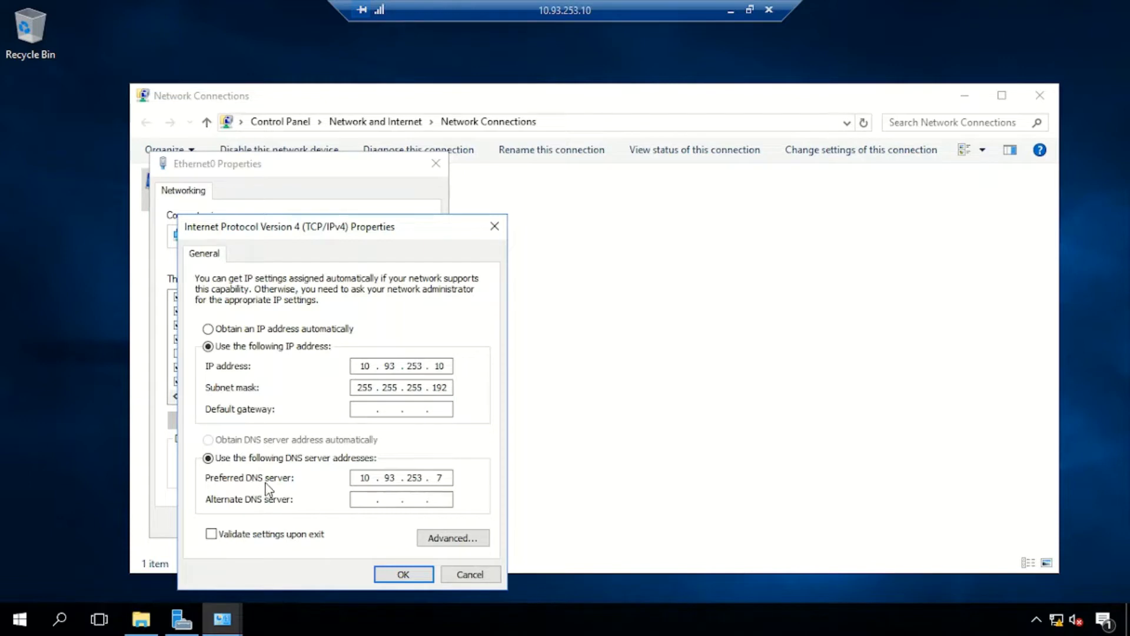
Verify the static IPv4 and DNS server 10.93.253.7, then close all network windows unchanged.
left_click_drag(360, 477, 428, 477)
left_click(443, 478)
left_click_drag(444, 478, 435, 476)
left_click(494, 227)
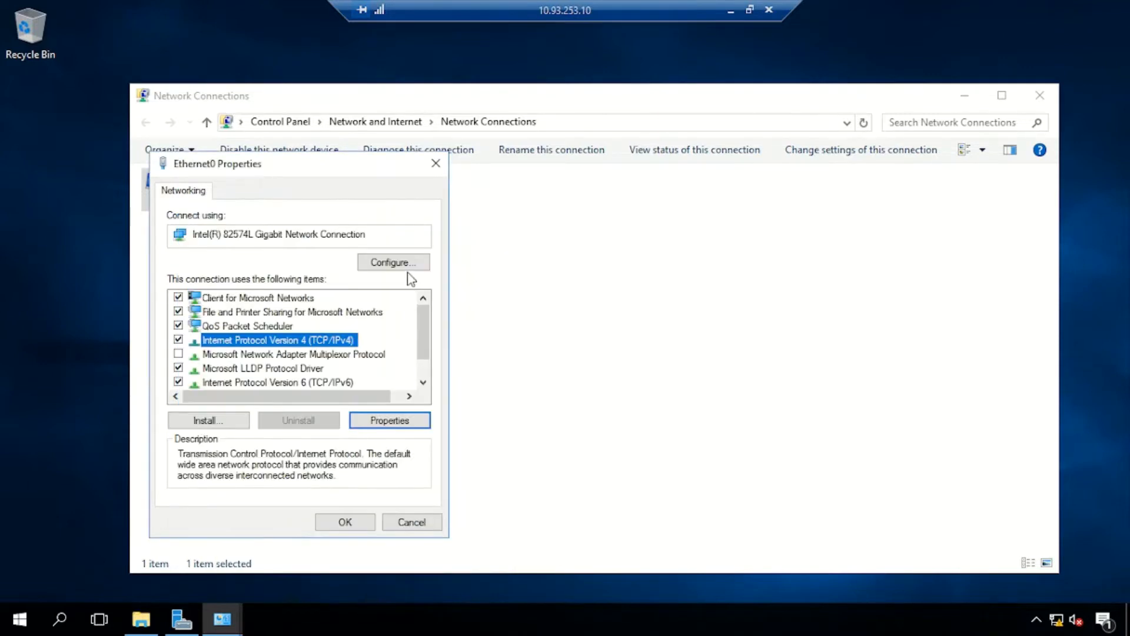
left_click(436, 165)
left_click(507, 308)
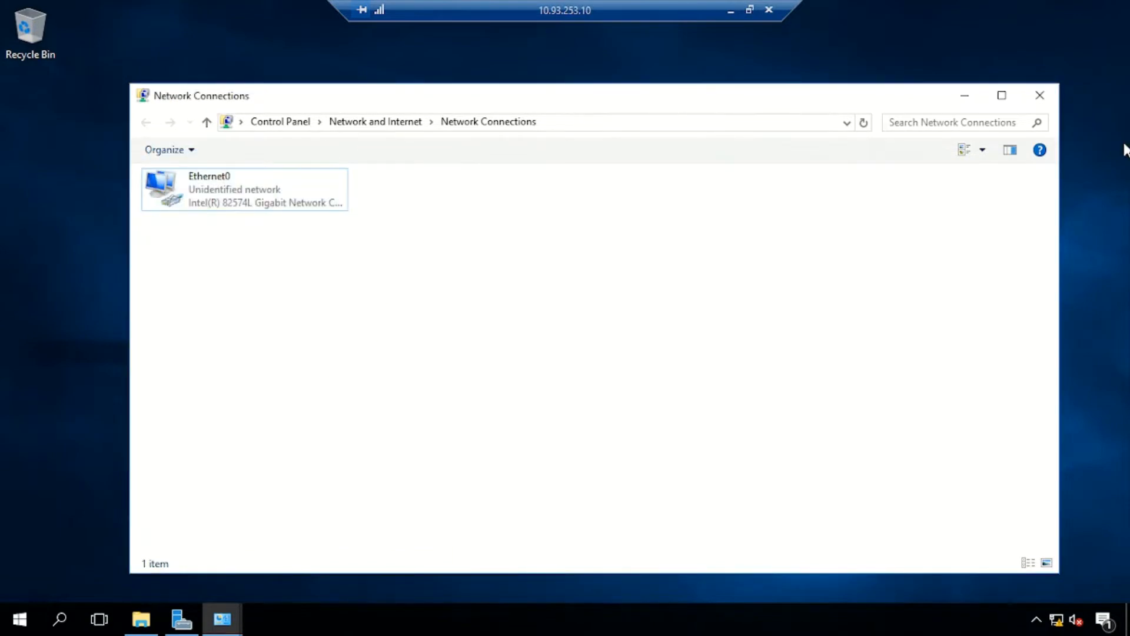
left_click(1038, 96)
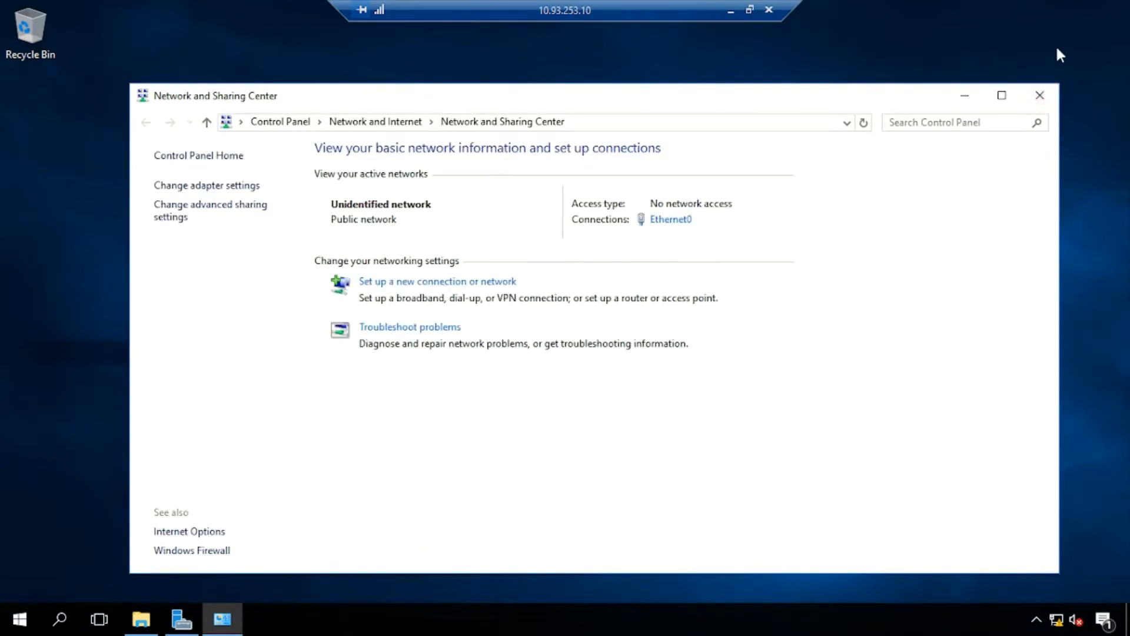
left_click(1042, 101)
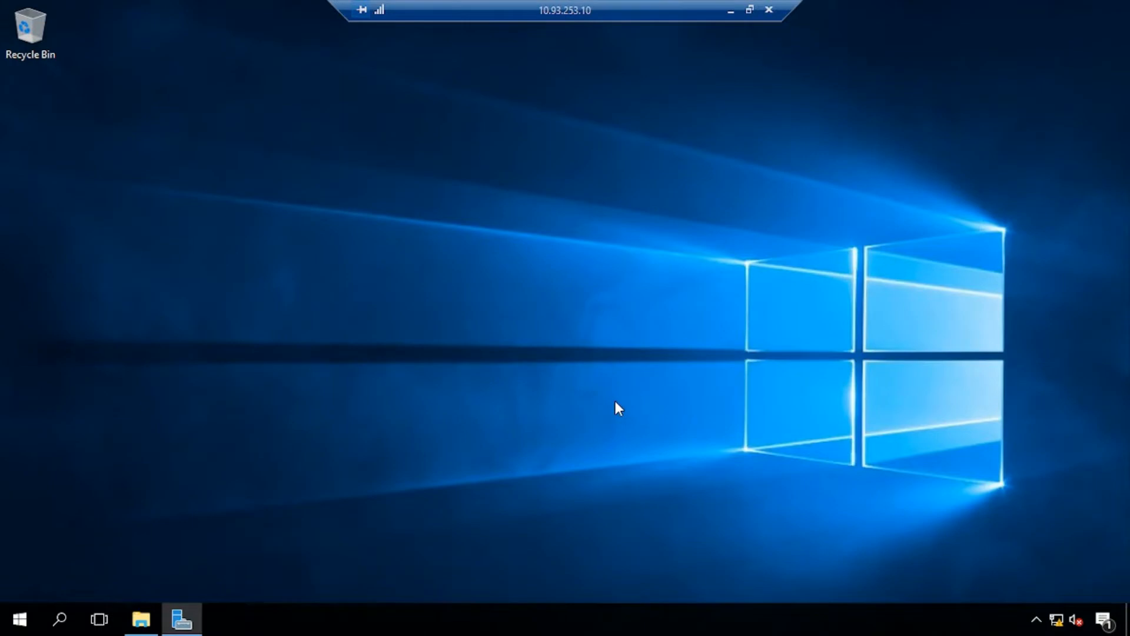
Reach the Windows Firewall page for turning the firewall on or off.
right_click(1056, 619)
left_click(1009, 608)
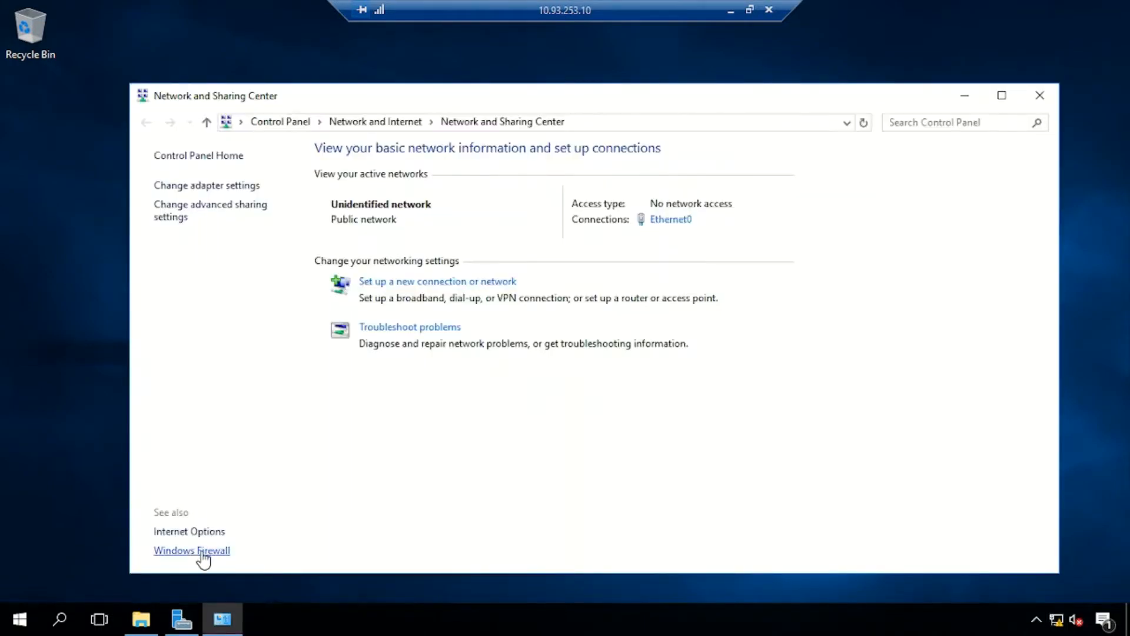
left_click(203, 552)
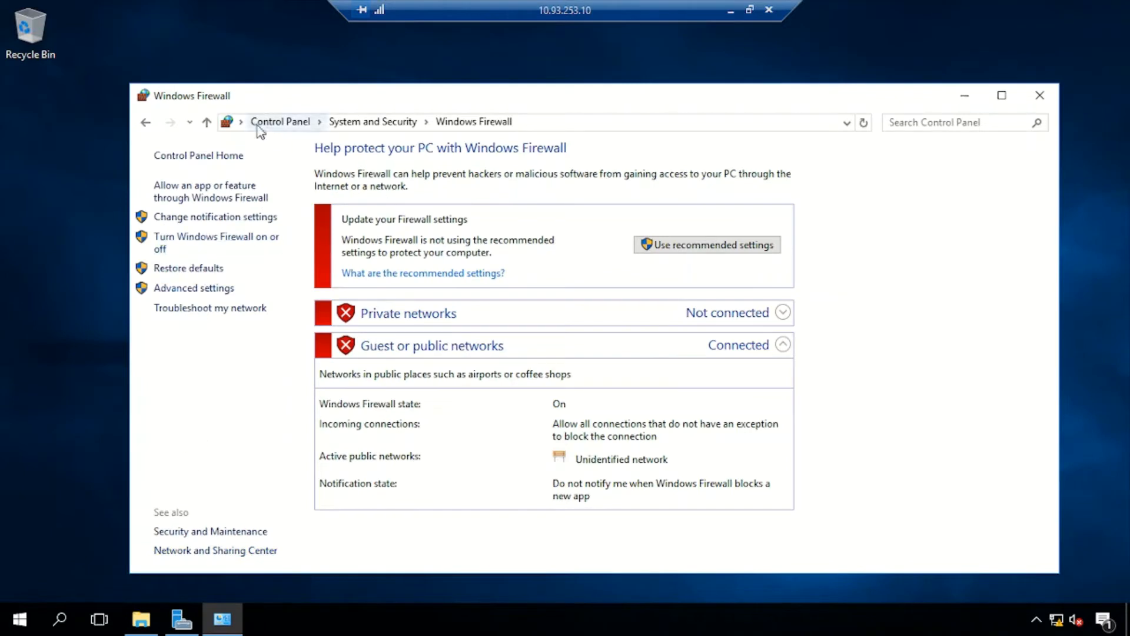
left_click(216, 246)
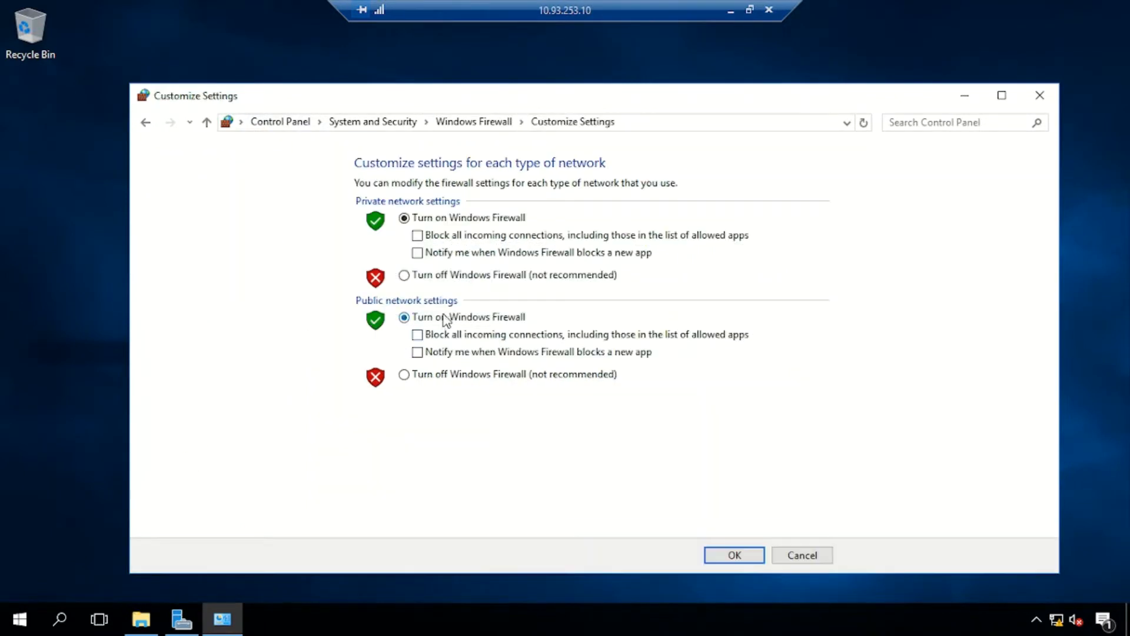
Turn off Windows Firewall for private and public networks and close the window.
left_click(434, 277)
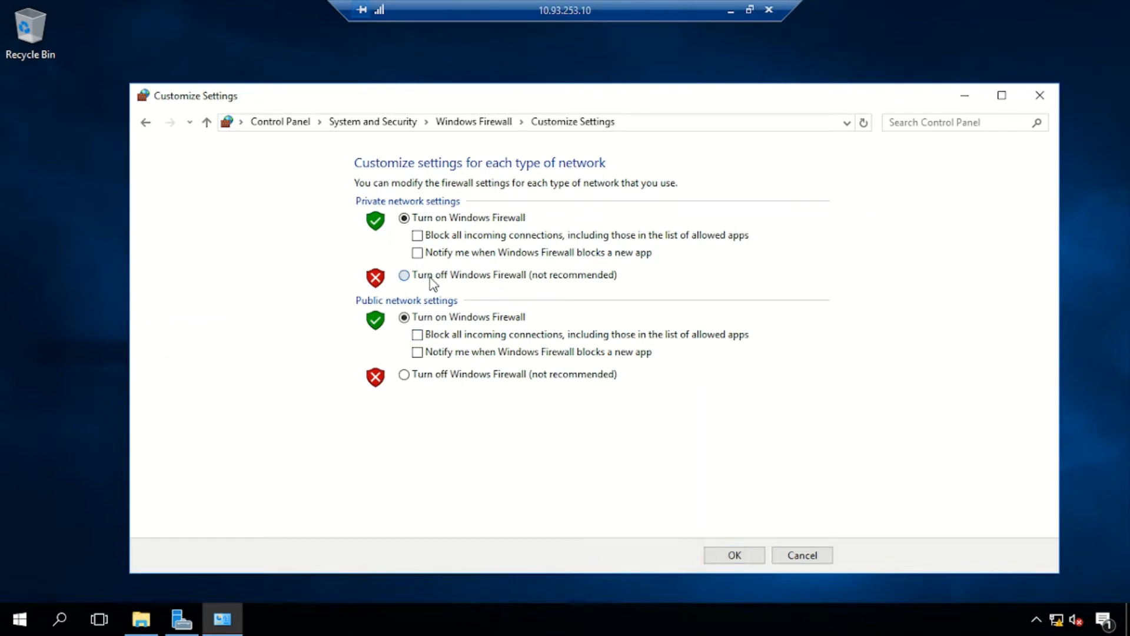
left_click(421, 374)
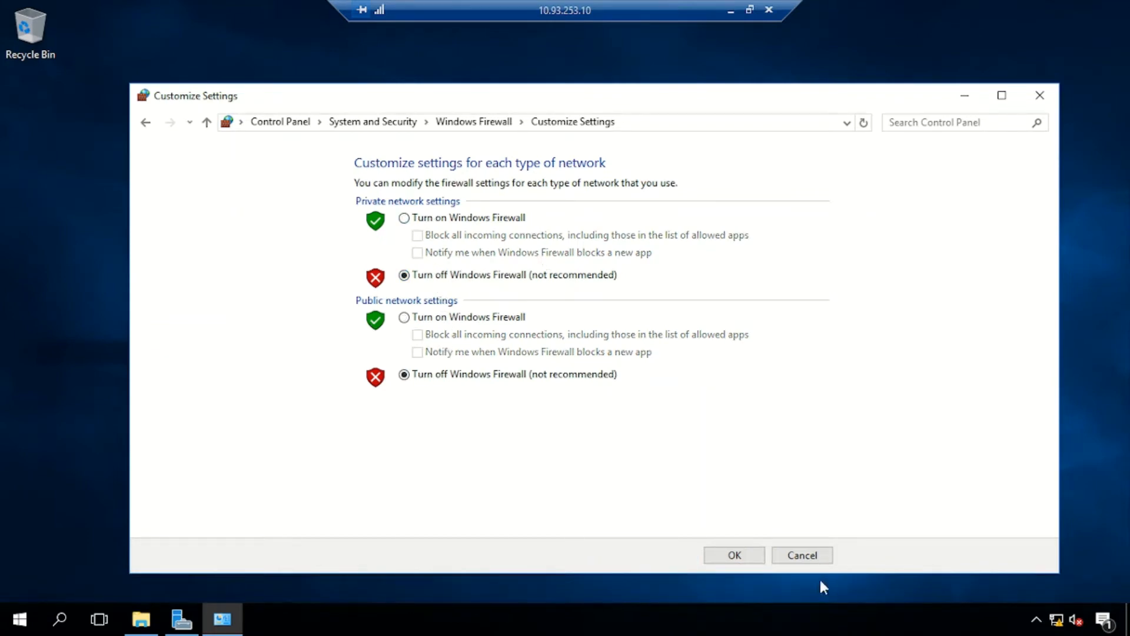
left_click(734, 557)
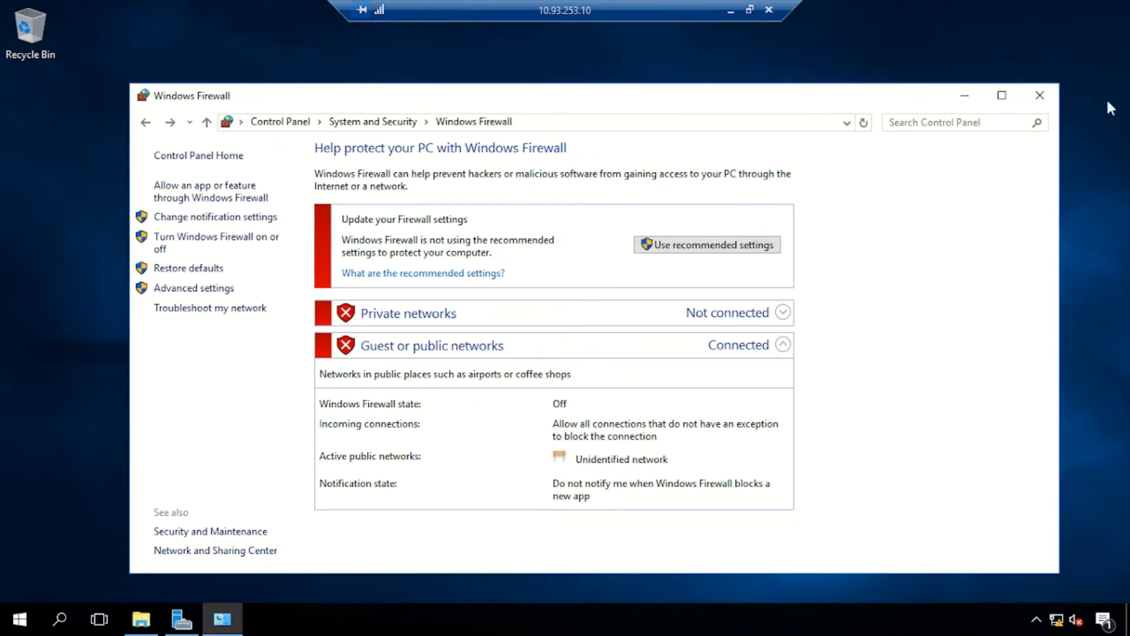
left_click(1039, 95)
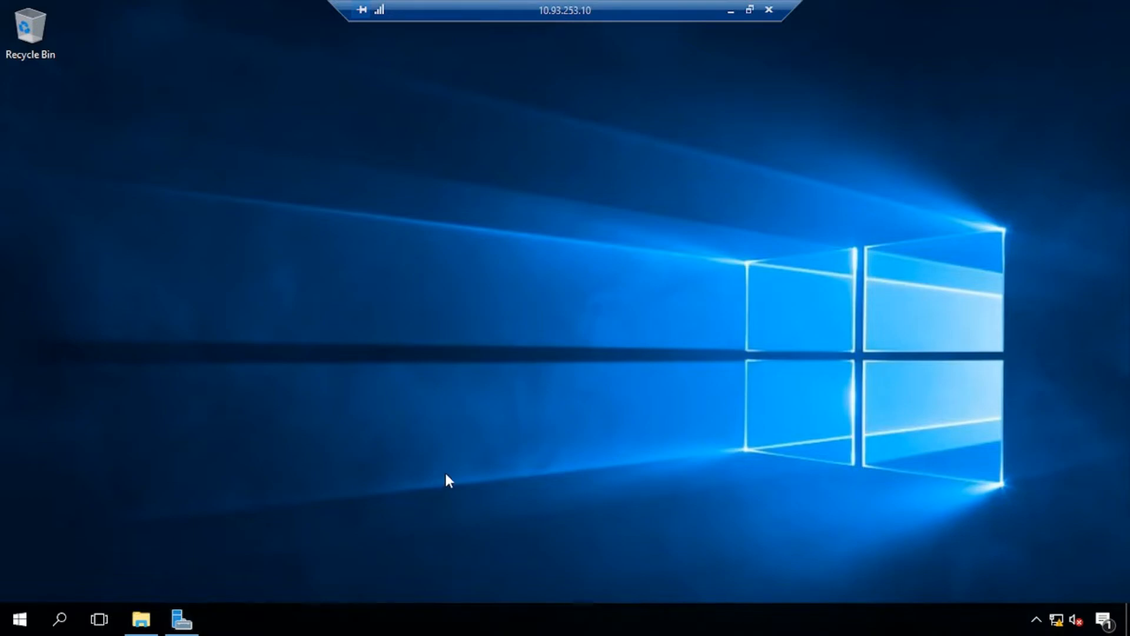
Launch cmd and run ipconfig to confirm the server address 10.93.253.10.
key("super+r")
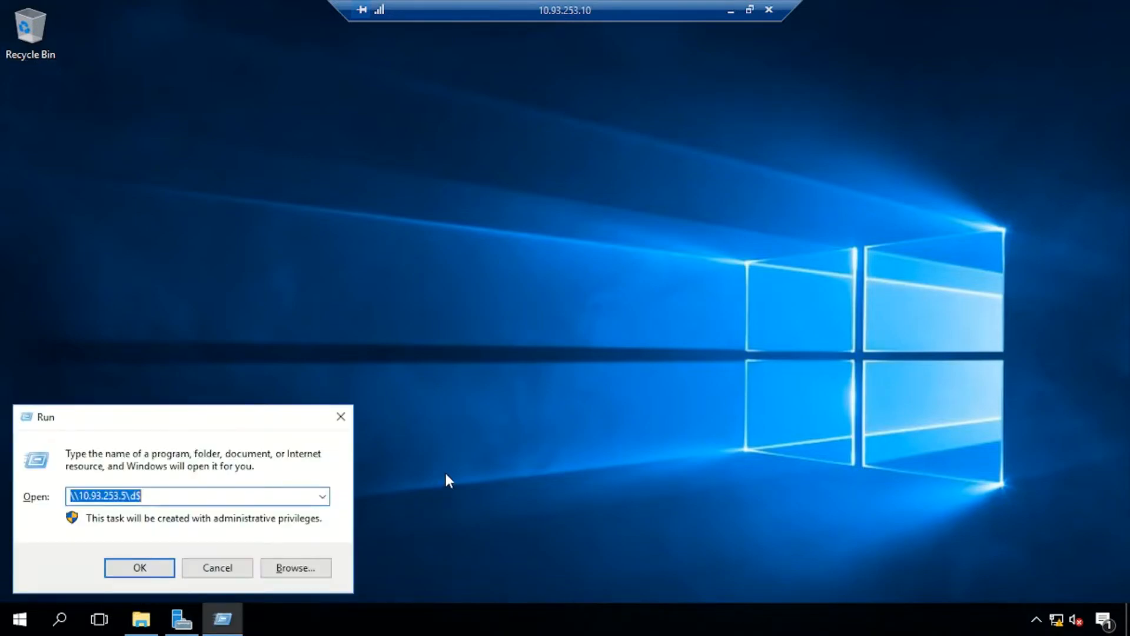
type("cmd")
key("Return")
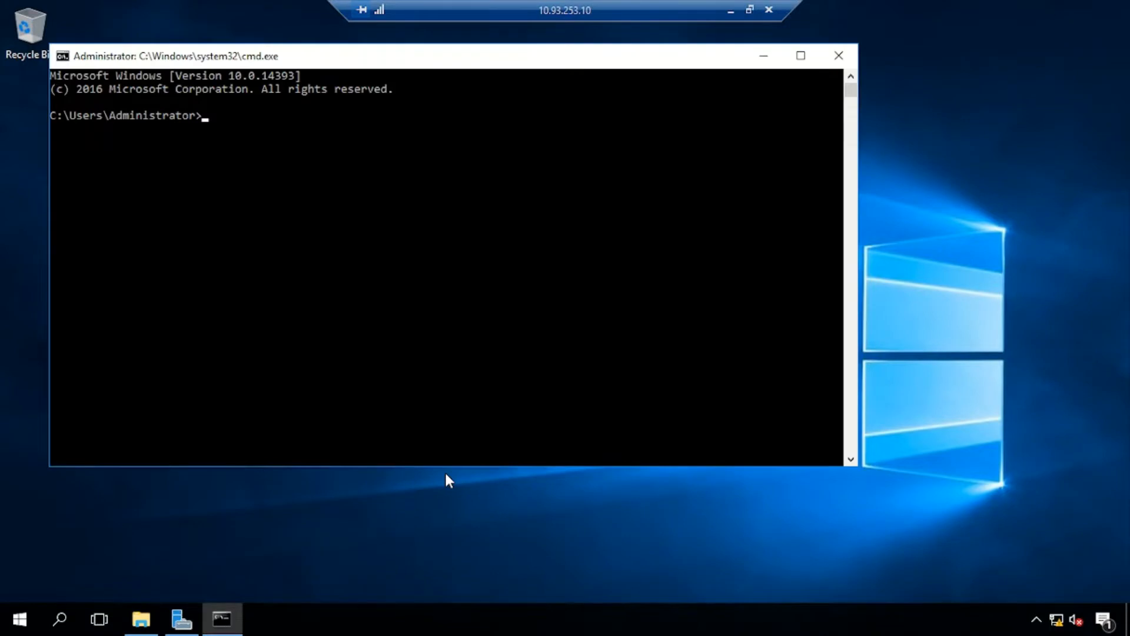
type("ip")
key("BackSpace")
type("config")
key("Return")
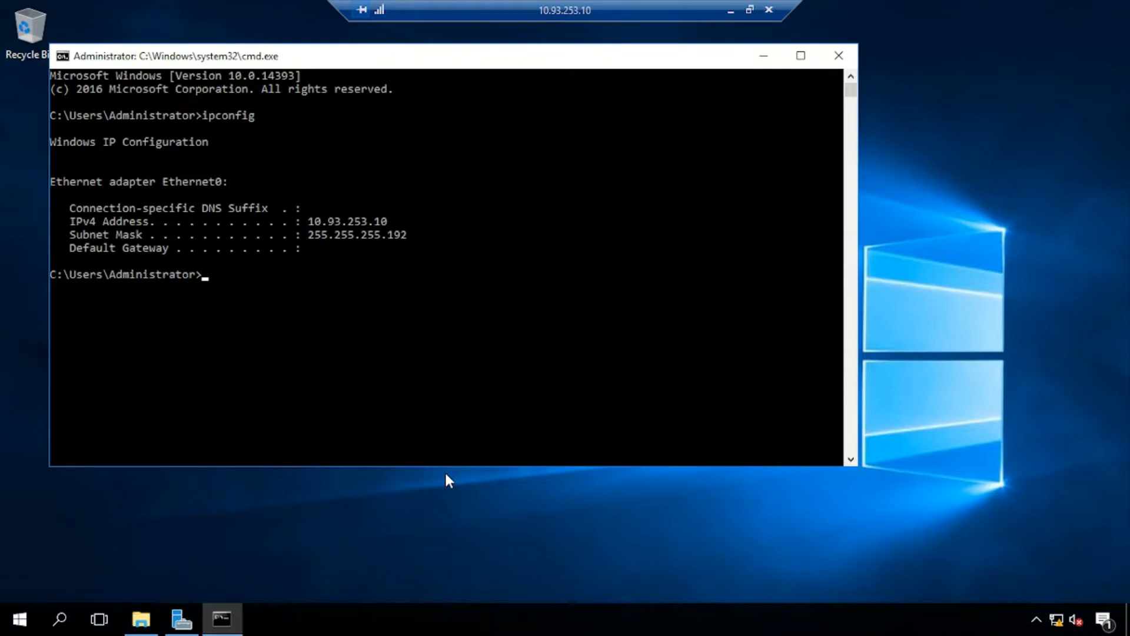
left_click(446, 474)
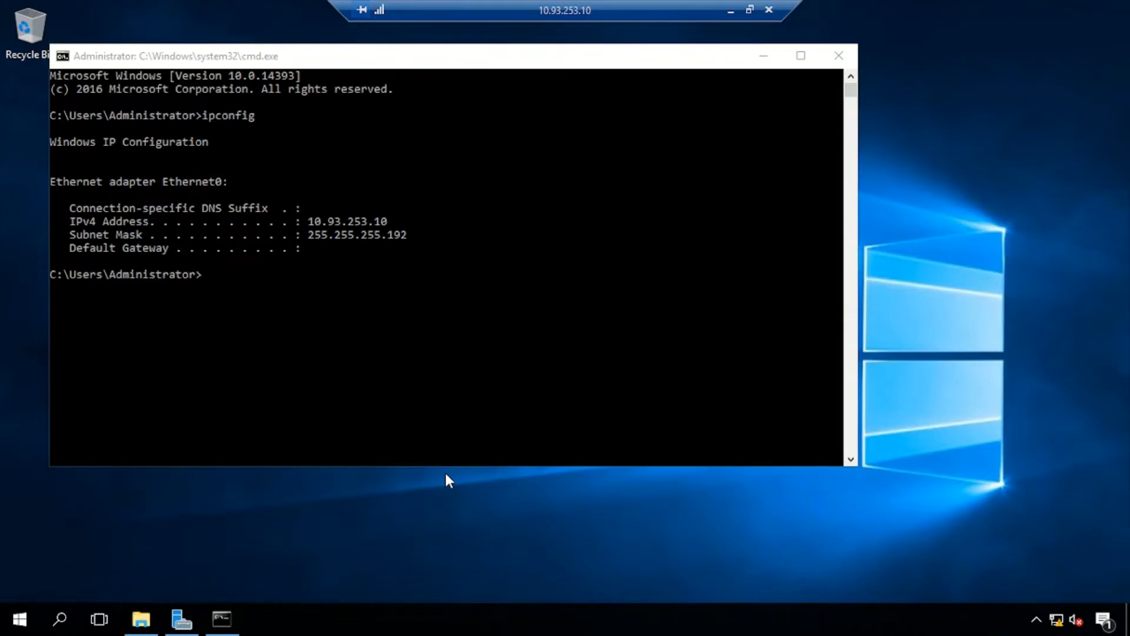
key("alt+F4")
Ping sqlnode1 and sqlnode2 to confirm both answer, then close Command Prompt.
left_click(514, 360)
type("ping ")
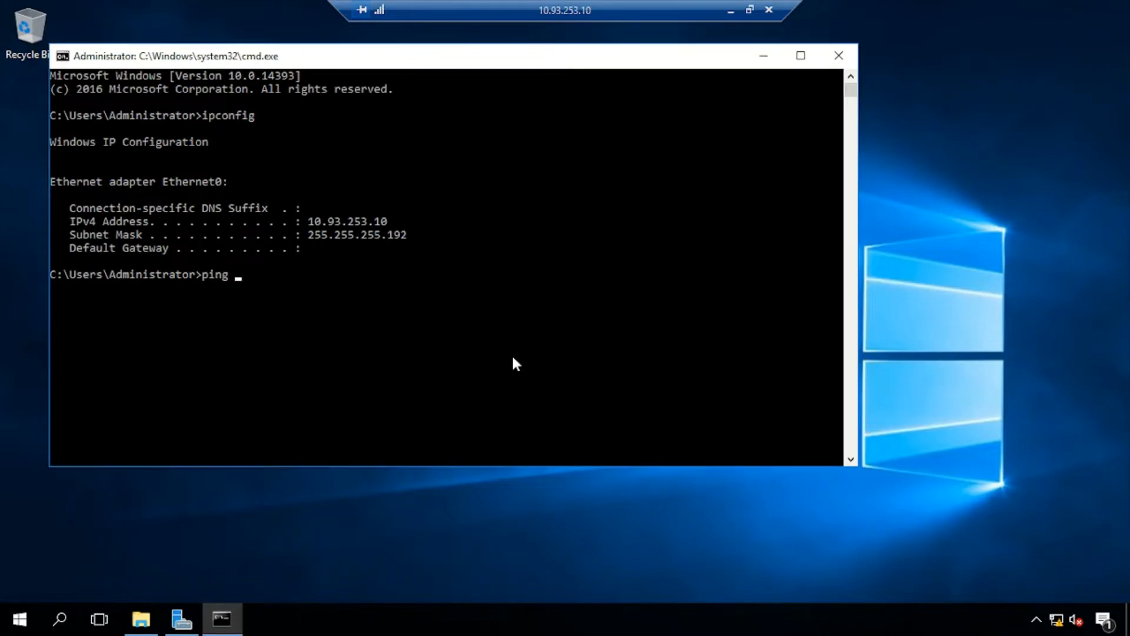
type("sqlnode1")
key("Return")
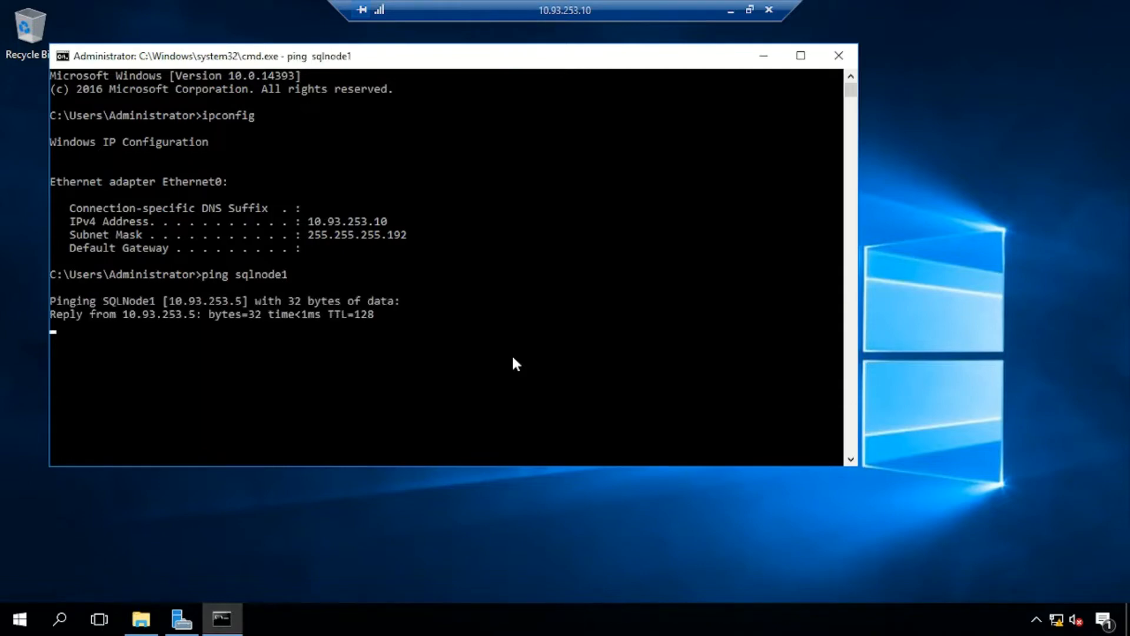
key("ctrl+c")
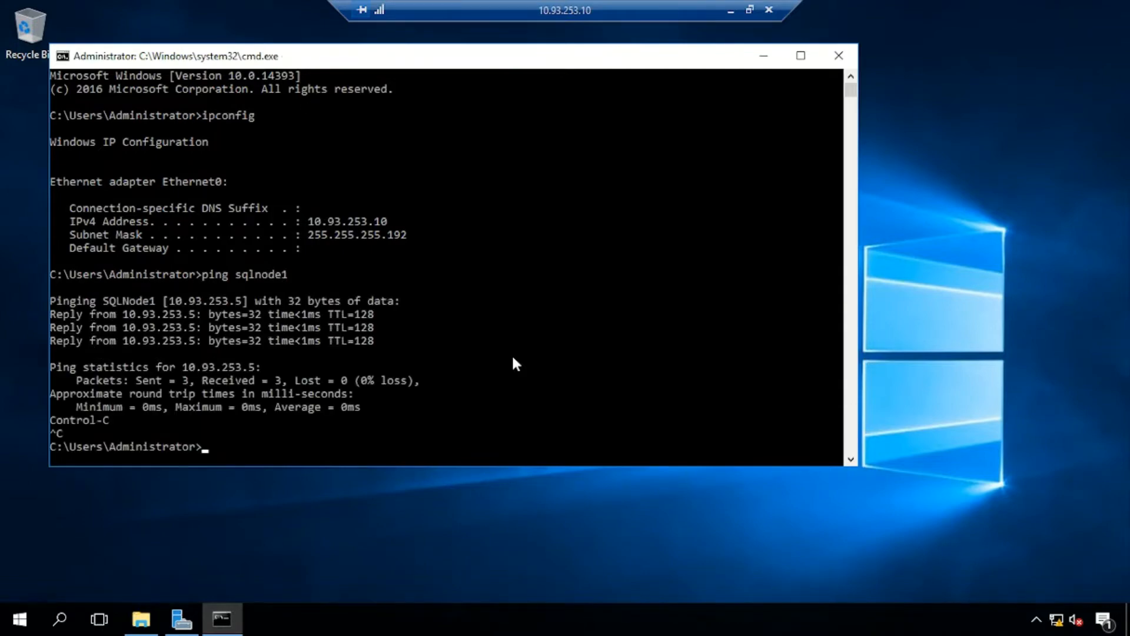
key("Up")
key("BackSpace")
type("2")
key("Return")
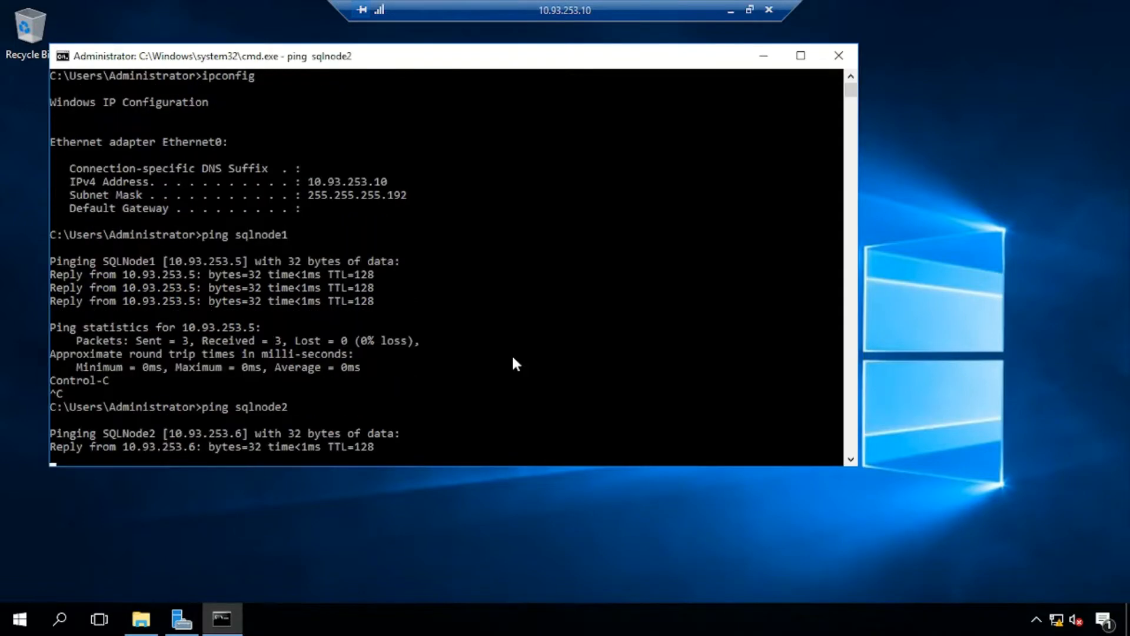
key("ctrl+c")
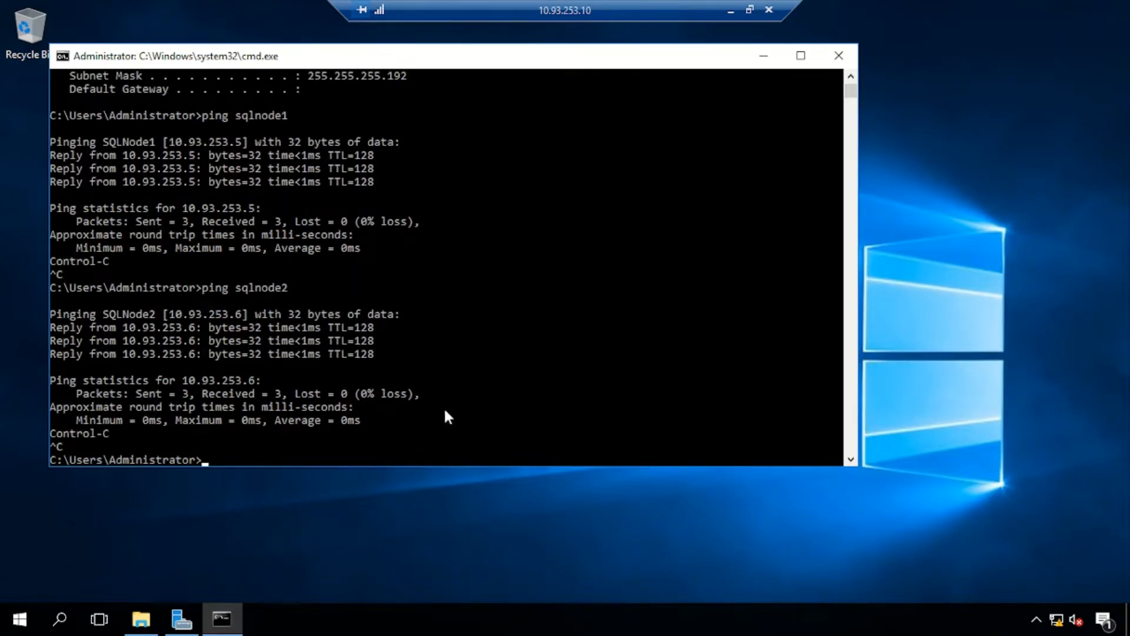
left_click(326, 397)
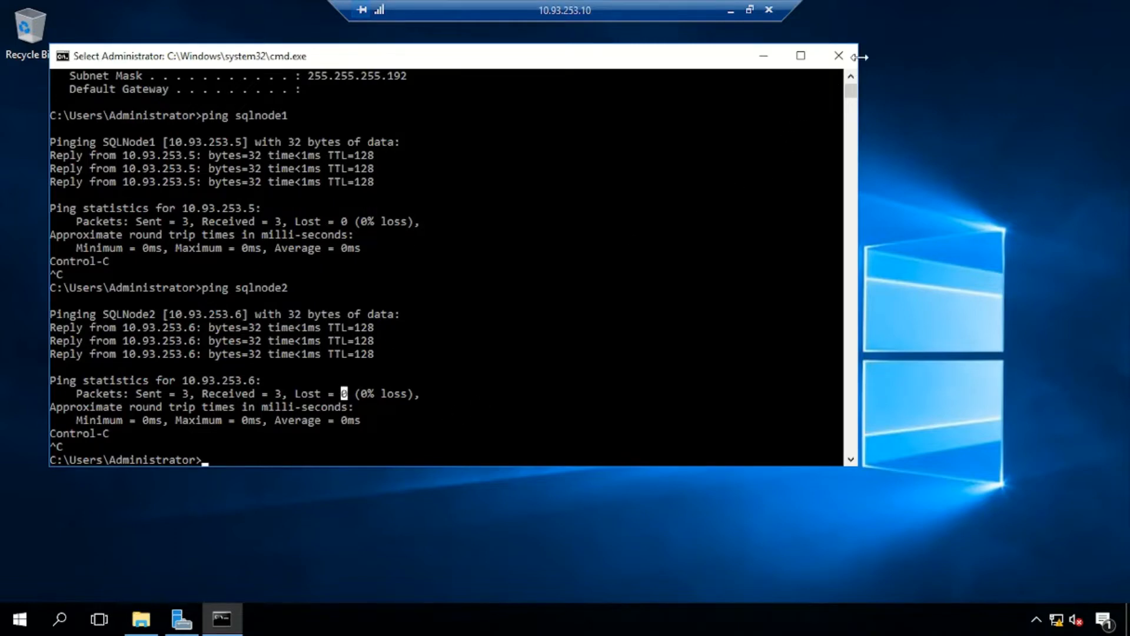
left_click(839, 55)
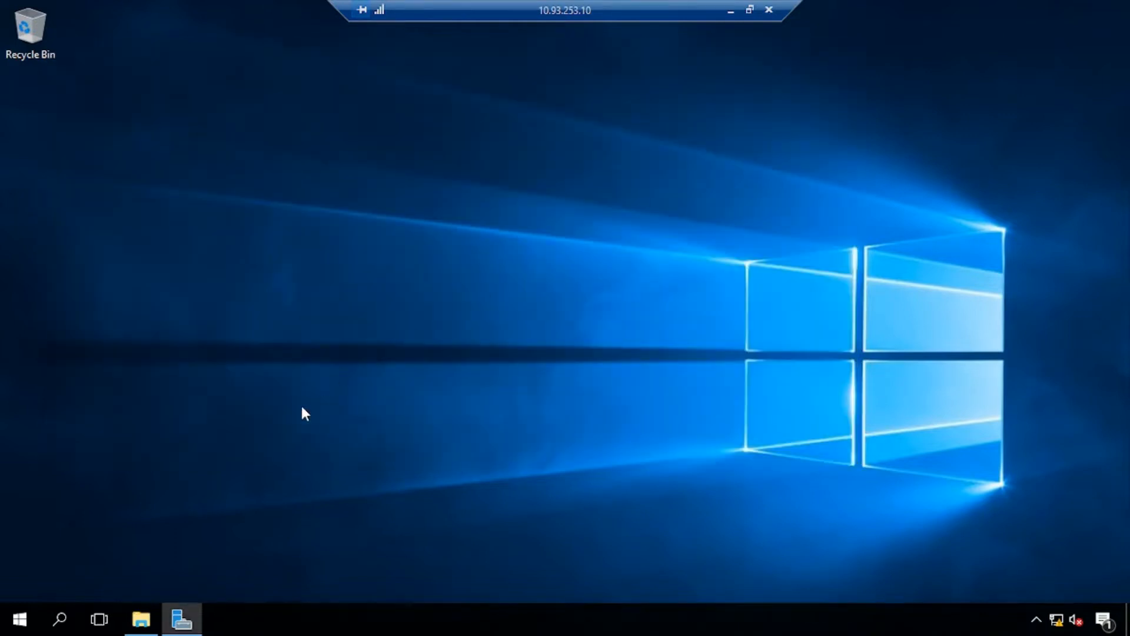
Mark the Hostname and IP Verification and Add SQLNode3 as a domain member steps in Notepad.
left_click(730, 10)
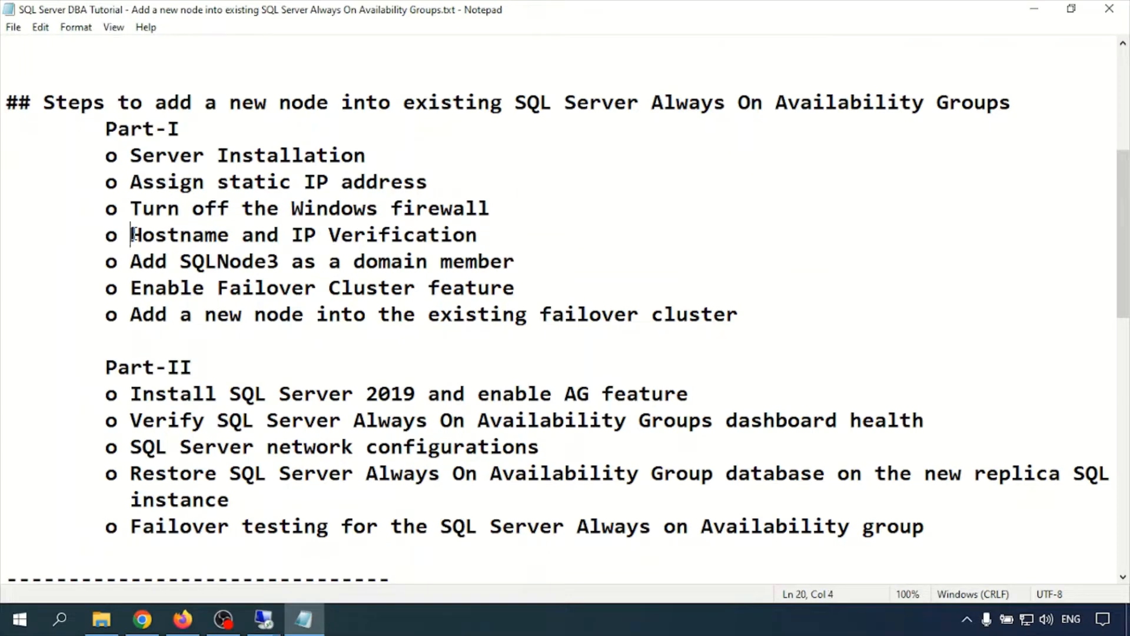
left_click_drag(130, 235, 497, 237)
left_click_drag(131, 261, 515, 262)
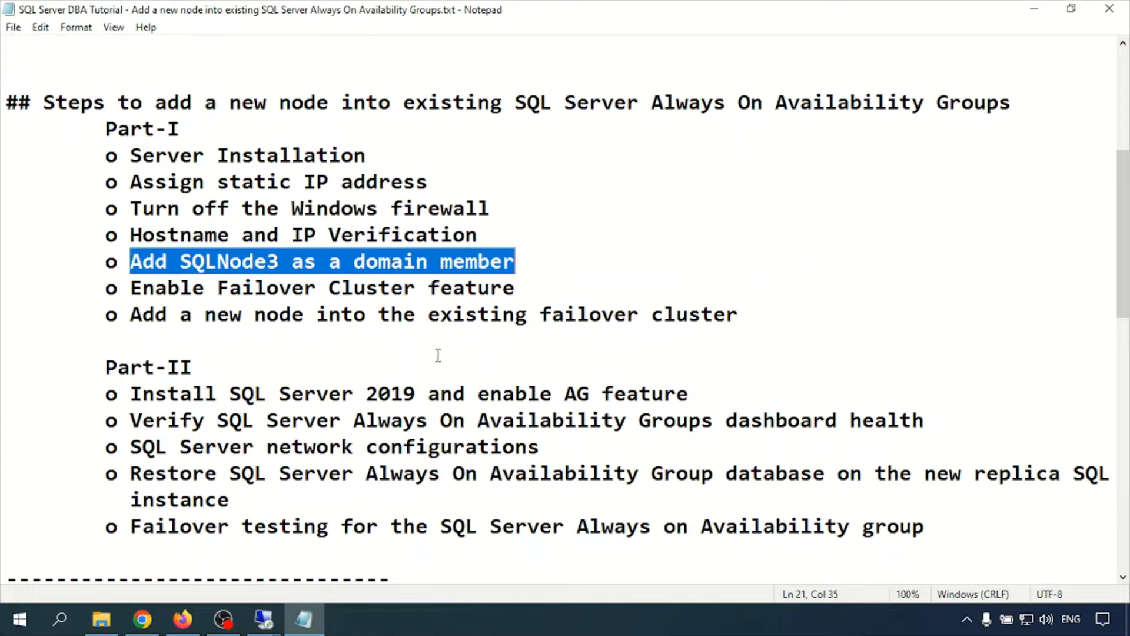
Return to the 10.93.253.10 session and show Local Server properties in Server Manager.
left_click(263, 618)
left_click(575, 566)
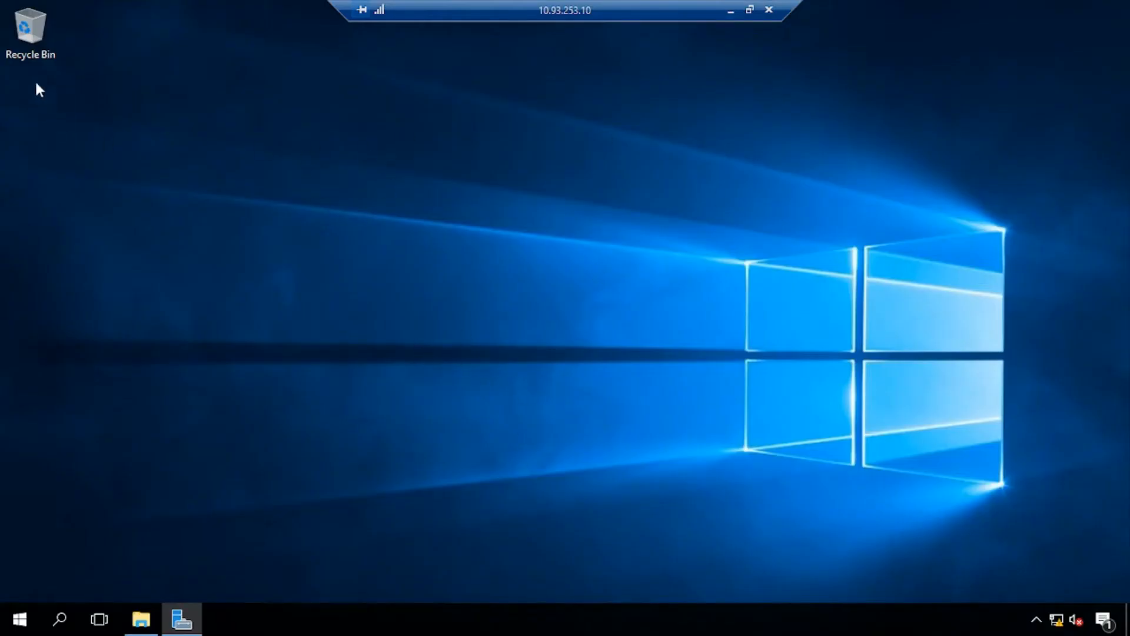
left_click(180, 617)
left_click(65, 121)
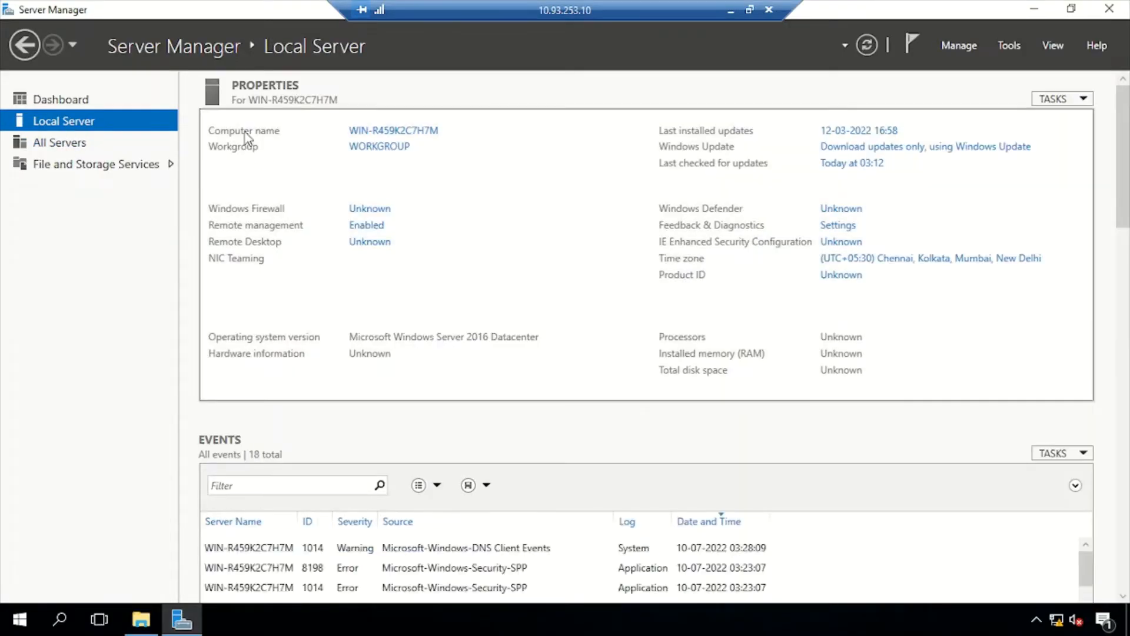
Rename the computer to SQLNode3 and set it to join the chirags.in domain.
left_click(391, 132)
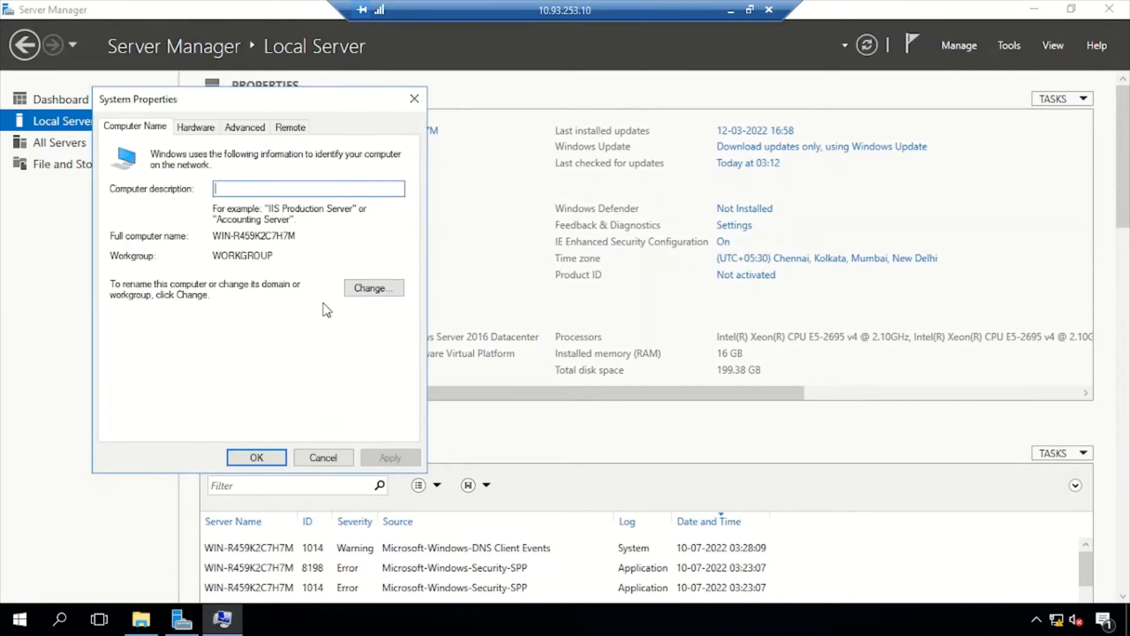
left_click(389, 294)
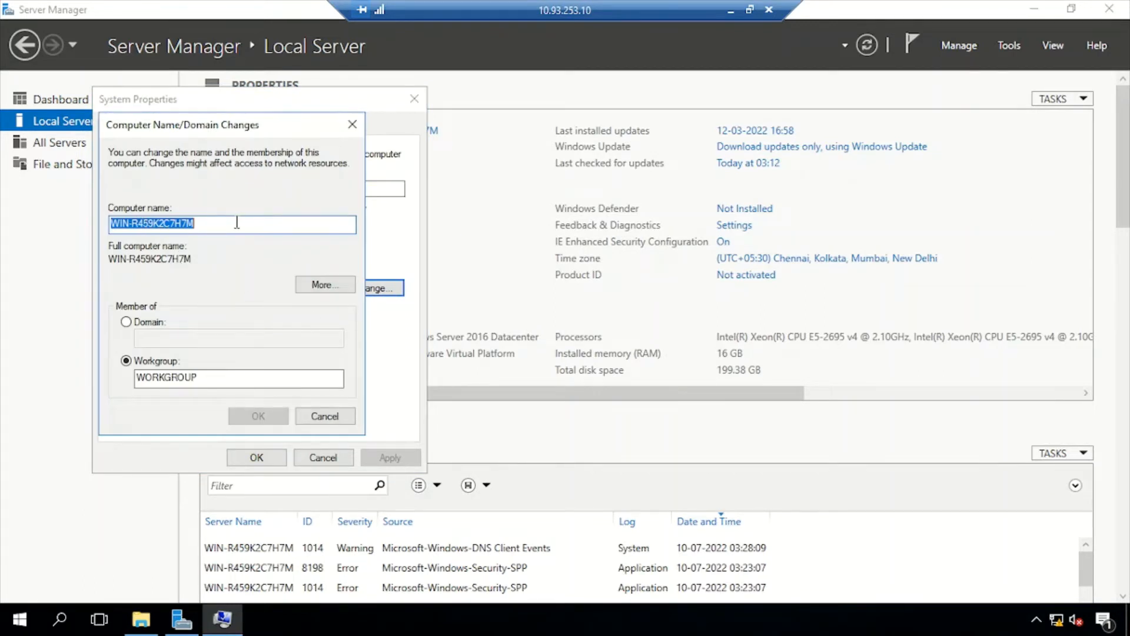
type("S")
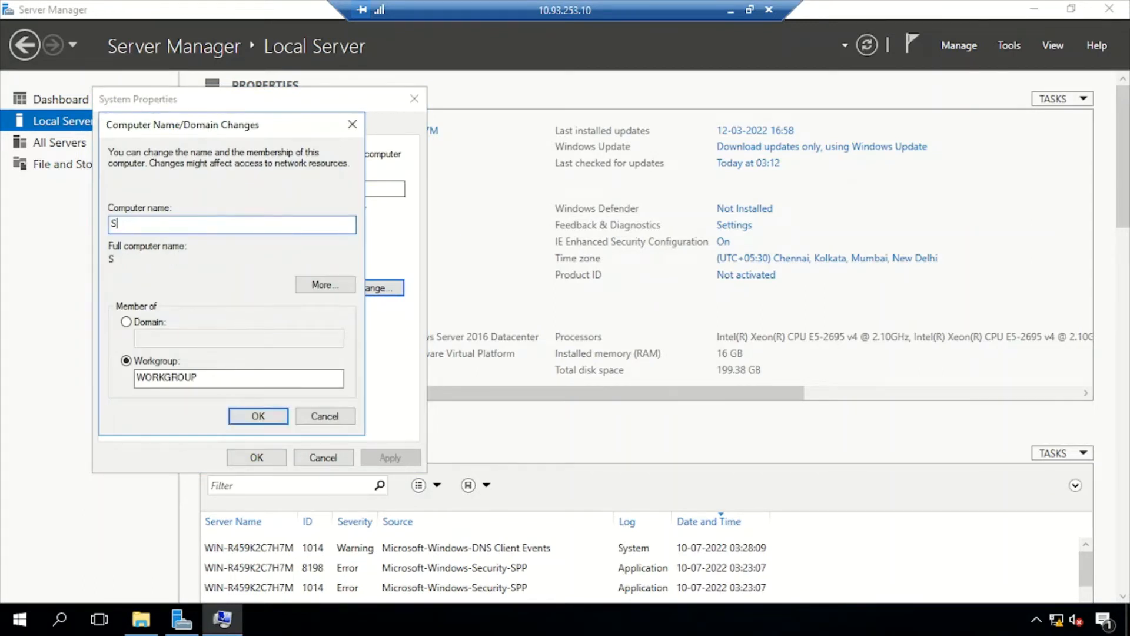
type("QLNode3")
left_click(139, 323)
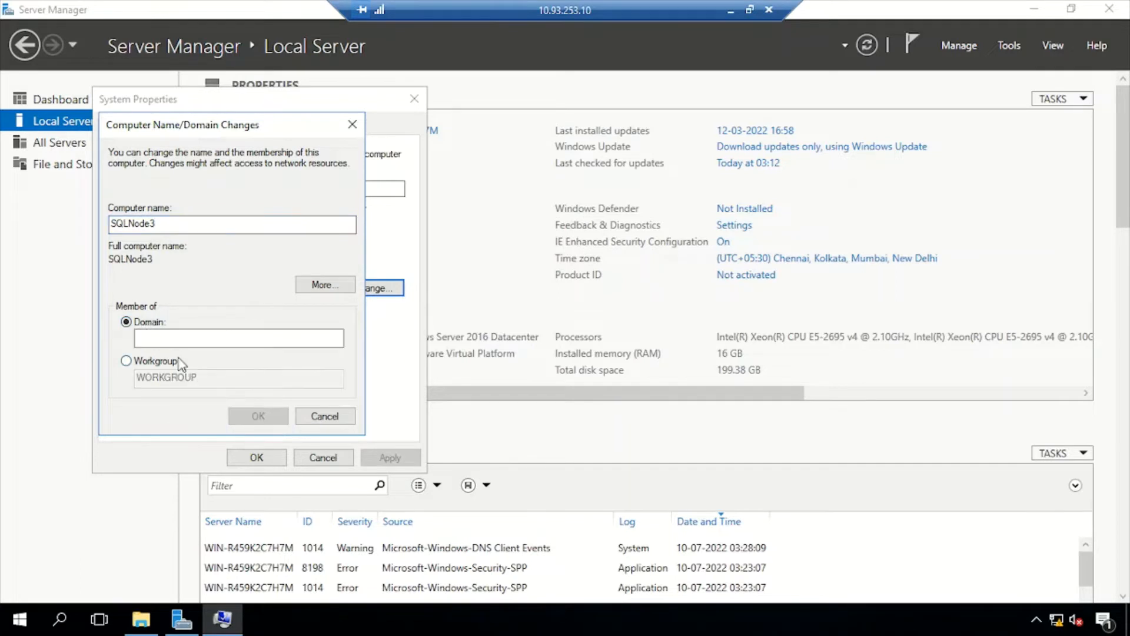
left_click(183, 340)
type("chirags.in")
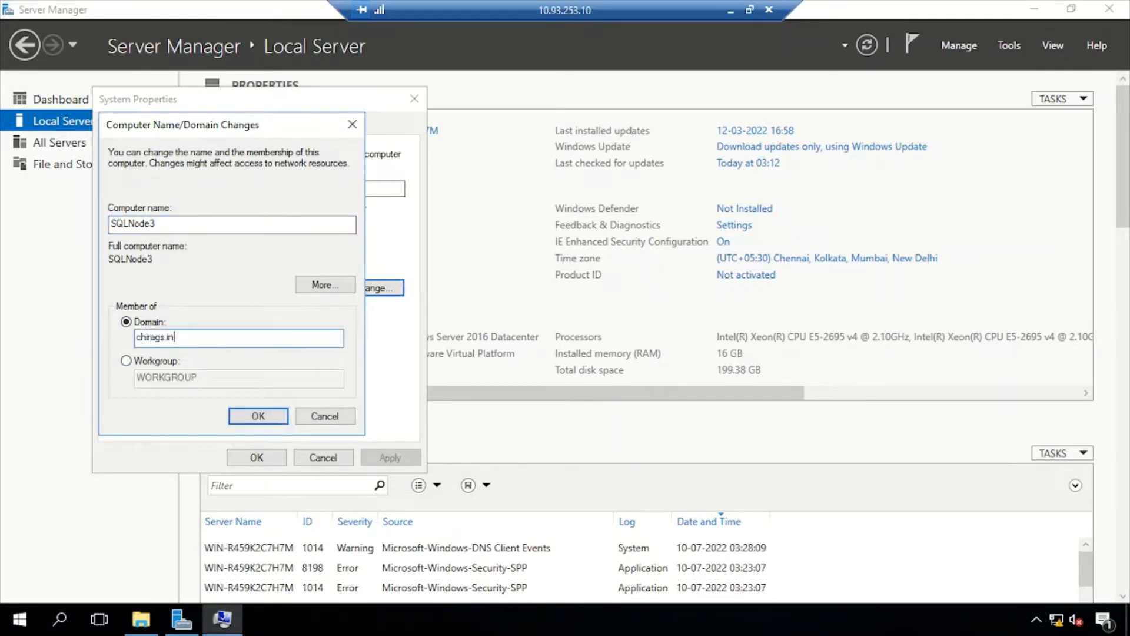
left_click(268, 417)
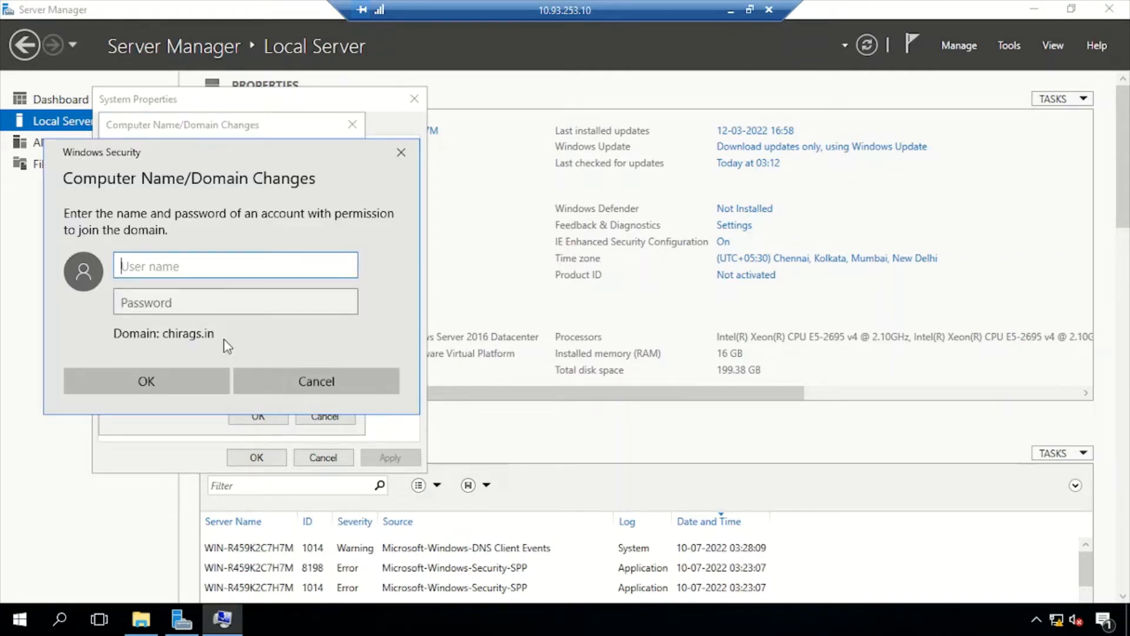
Authenticate the domain join with the domain administrator's user name and password.
type("adadmin")
key("Tab")
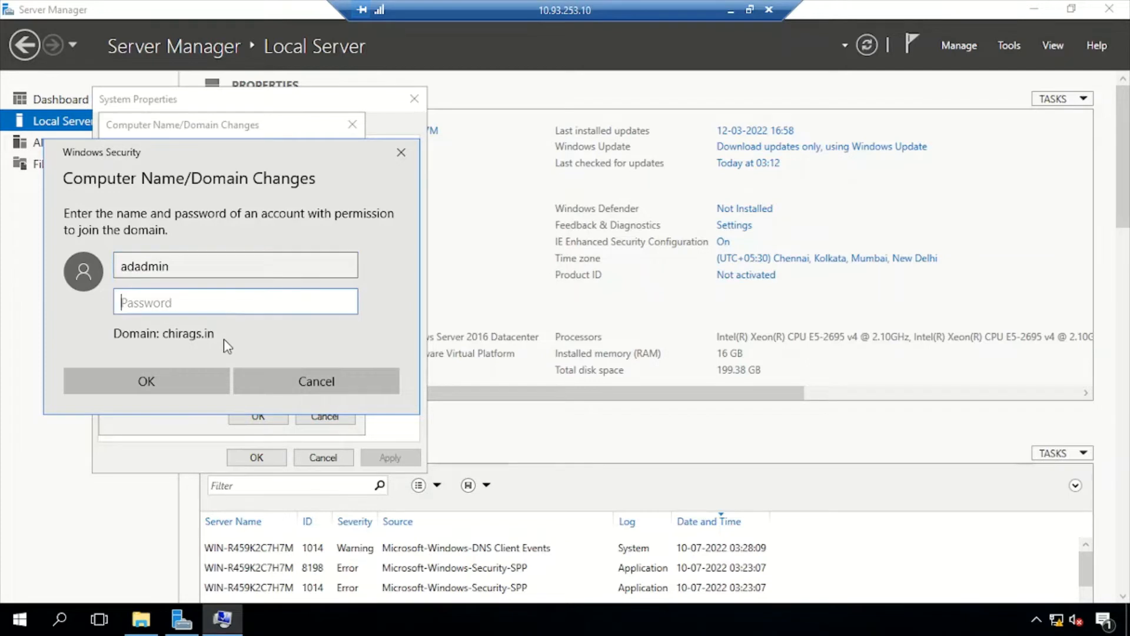
type("*******")
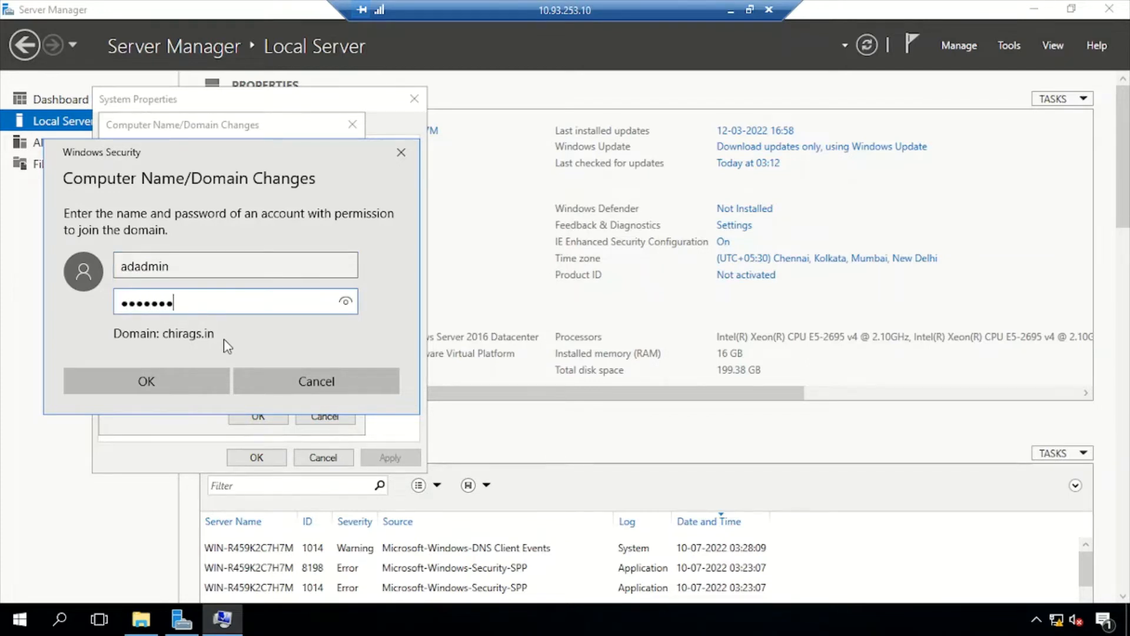
type("***")
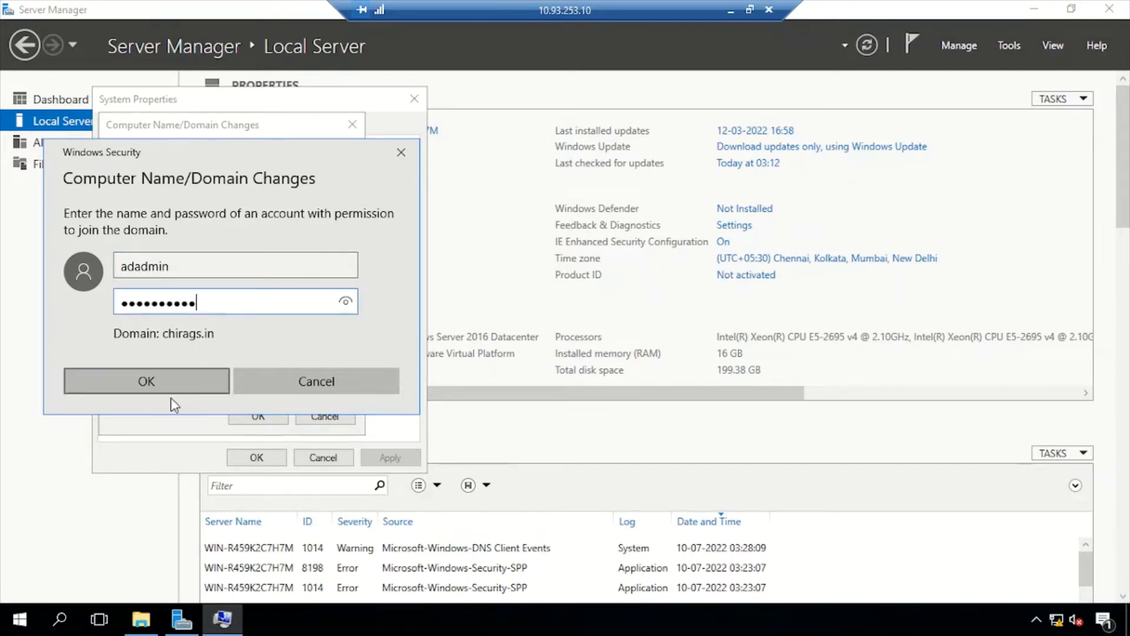
left_click(169, 379)
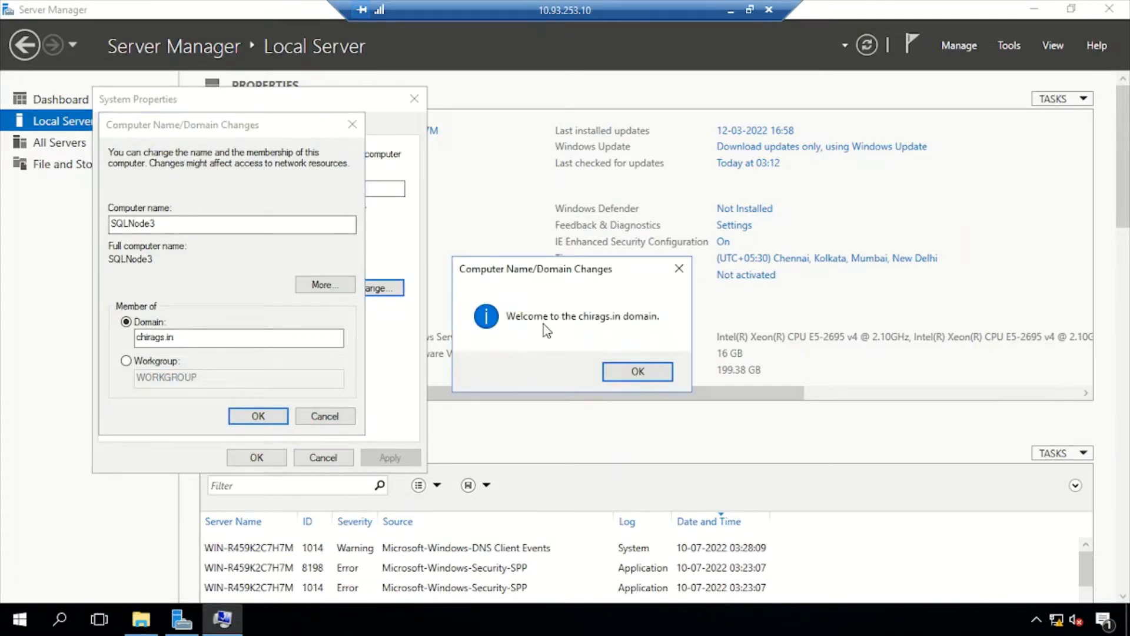
left_click(638, 371)
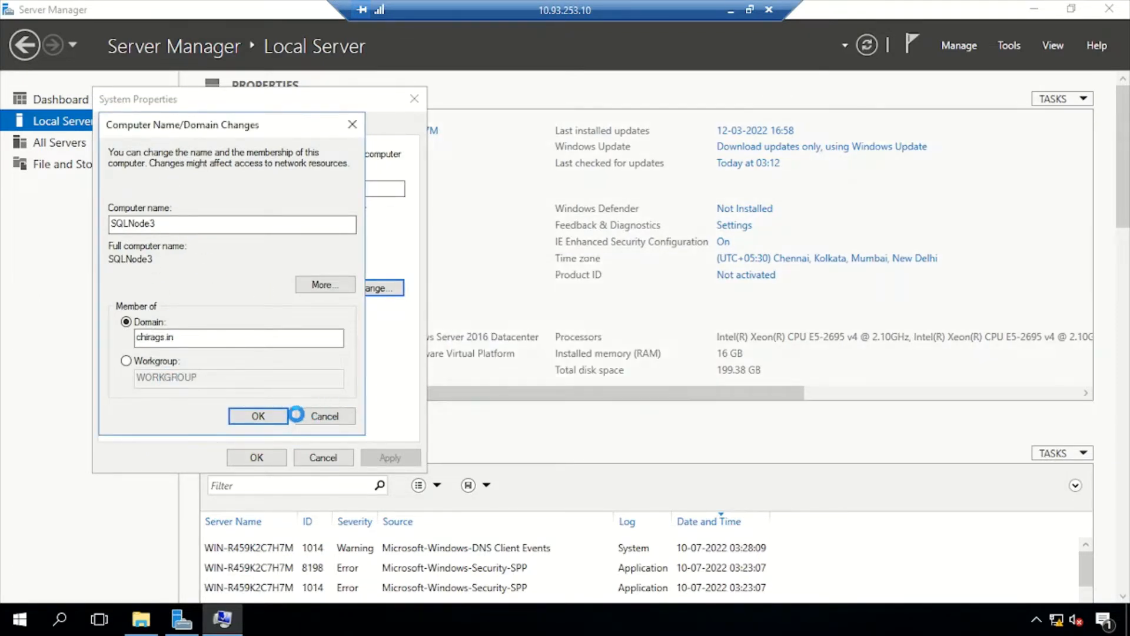
Confirm the changes, close System Properties, and restart the server now.
left_click(265, 415)
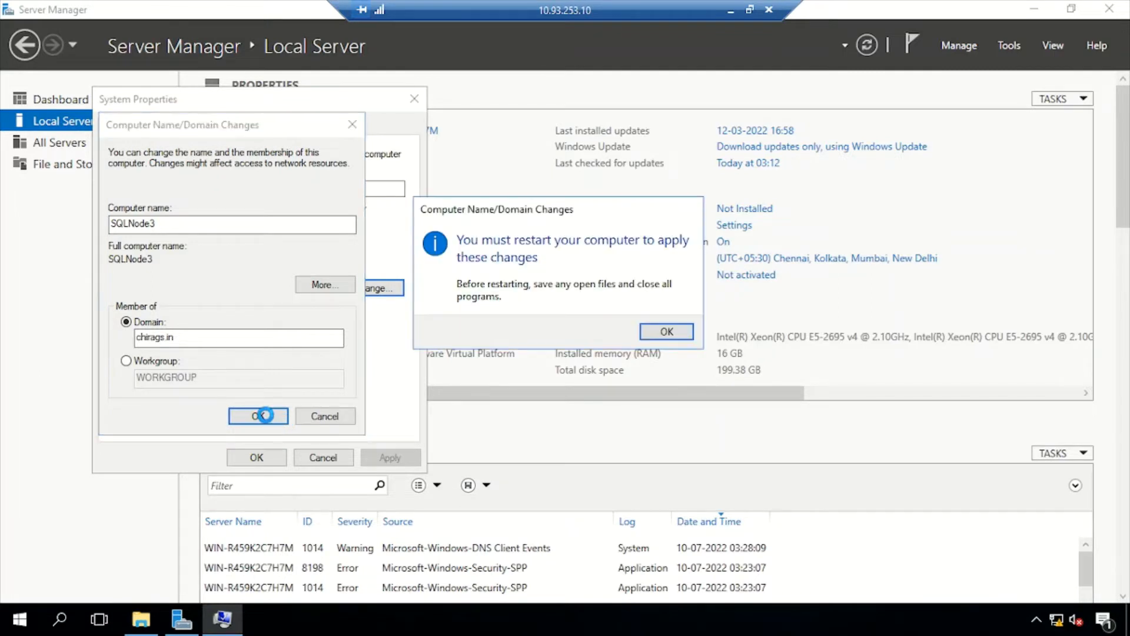
left_click(667, 331)
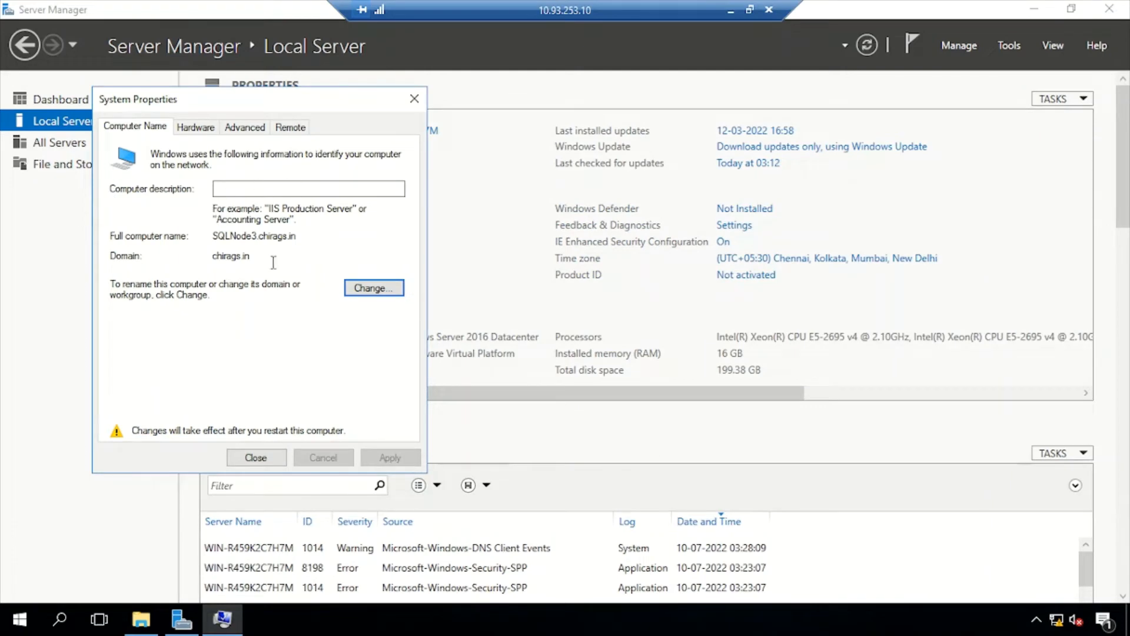
left_click(253, 457)
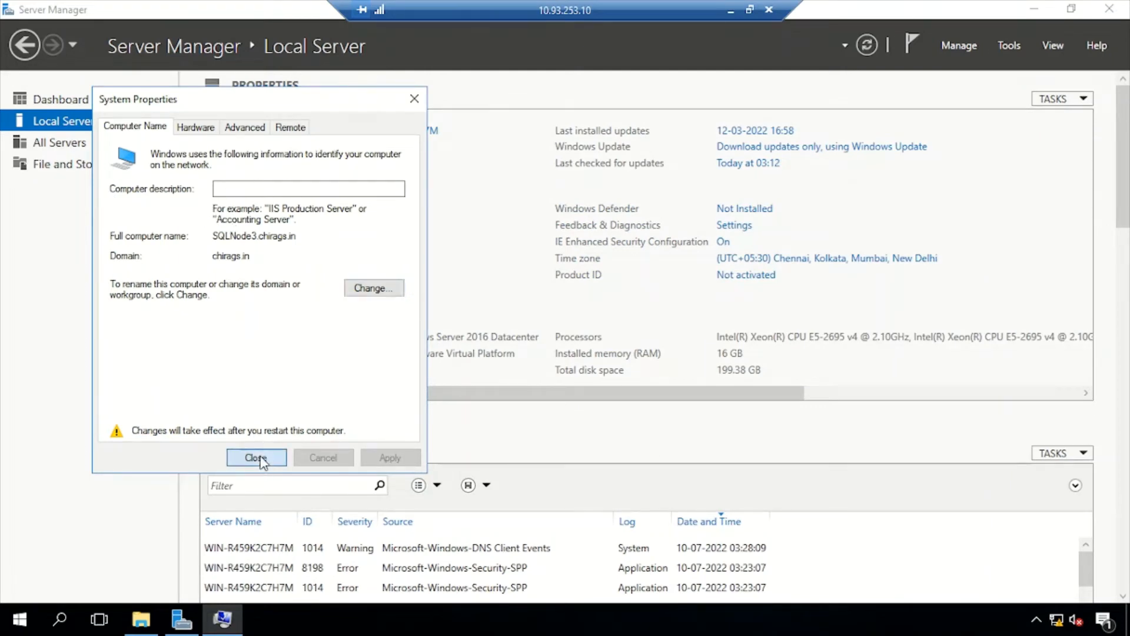
left_click(577, 325)
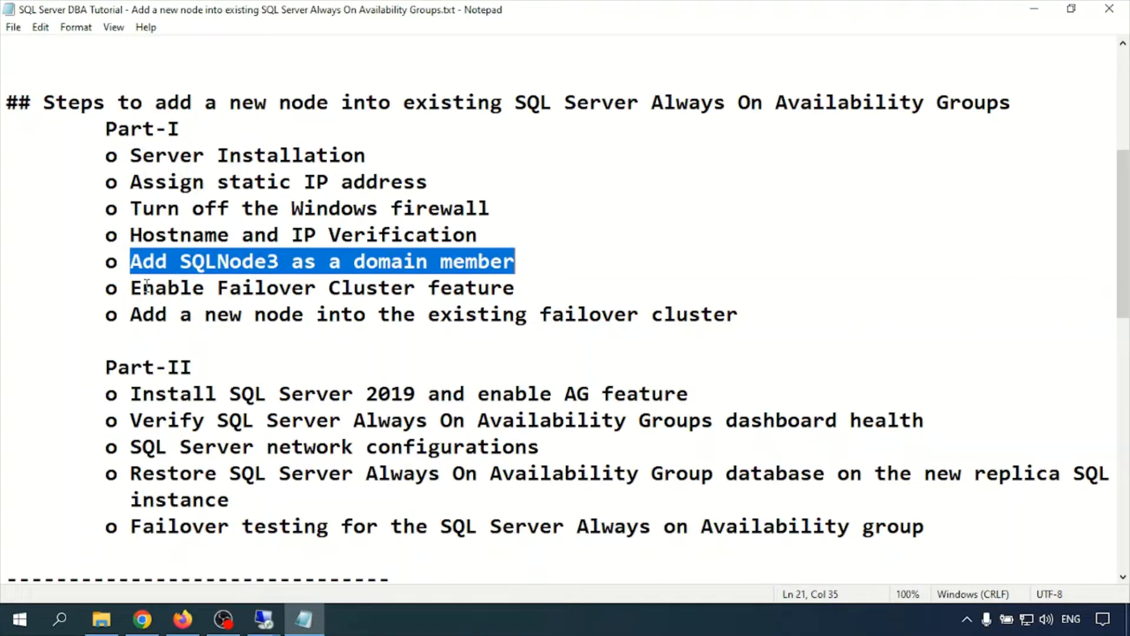
Highlight the 'Enable Failover Cluster feature' step and launch a local command prompt.
left_click_drag(133, 288, 515, 288)
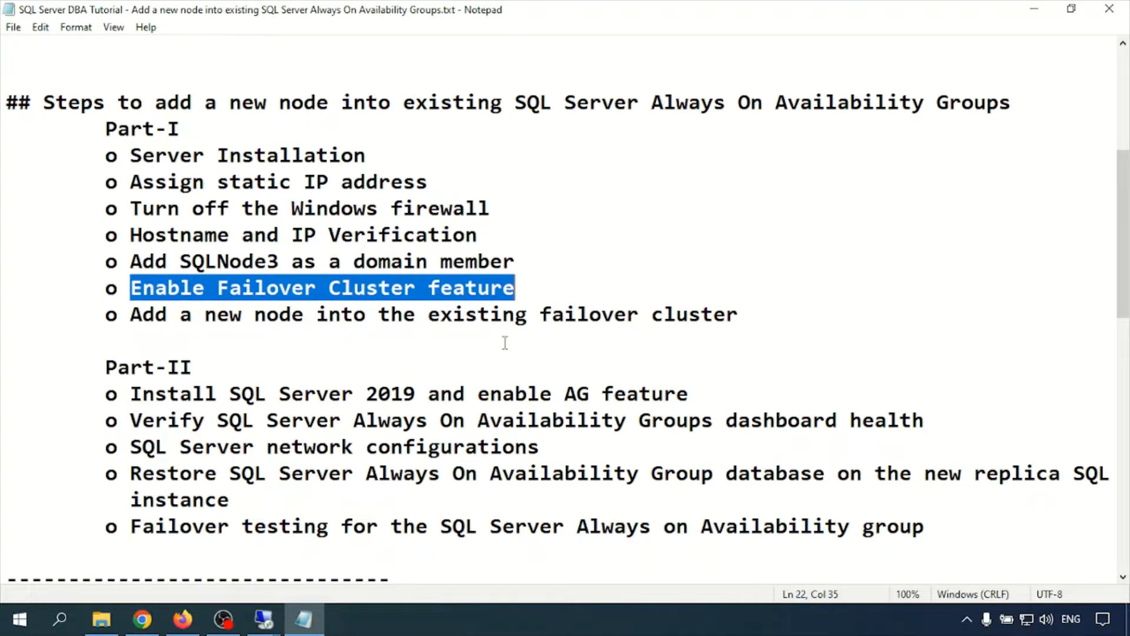
key("super+r")
key("Return")
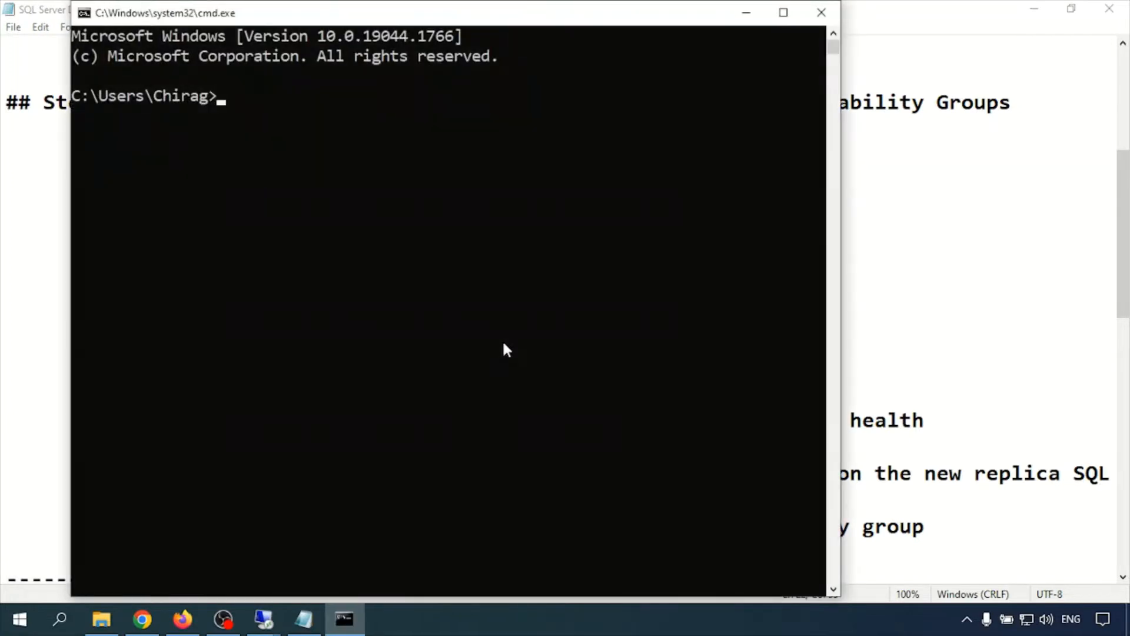
Run 'ping 10.93.253.10 -t' until the restarted server replies, then close the console.
type("ping 10.93.253.1")
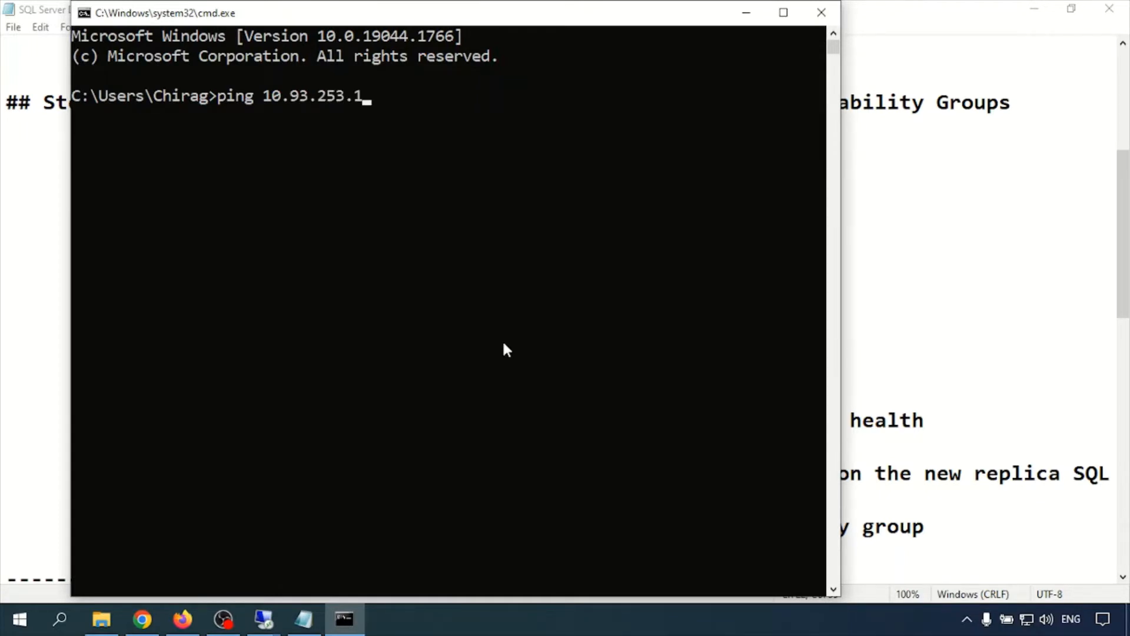
type("0 -t")
key("Return")
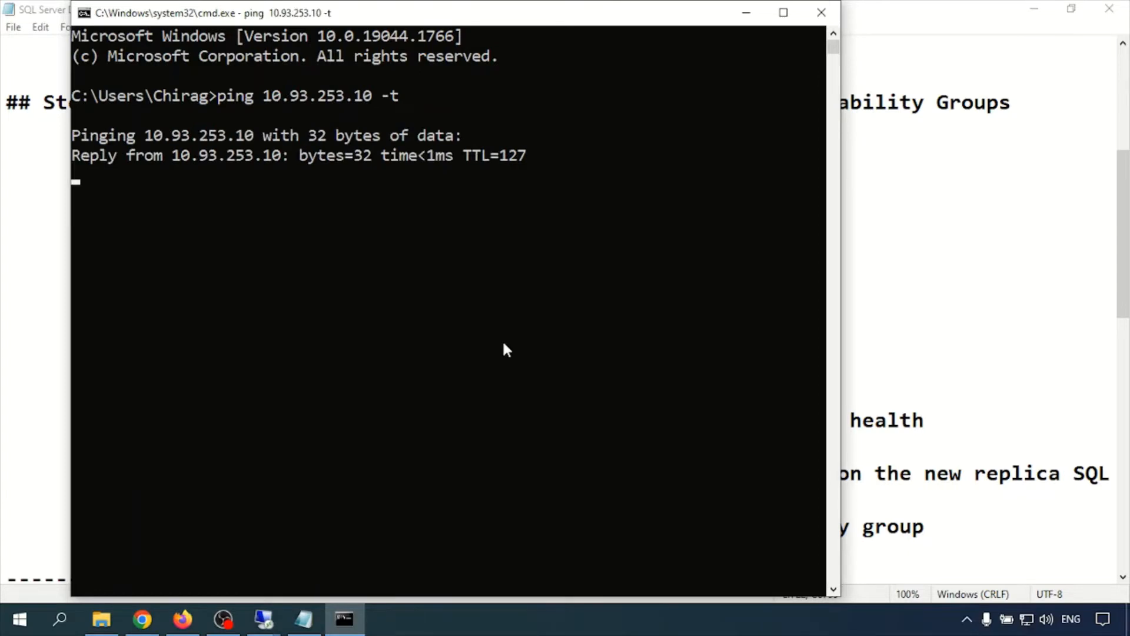
left_click(824, 17)
key("super+r")
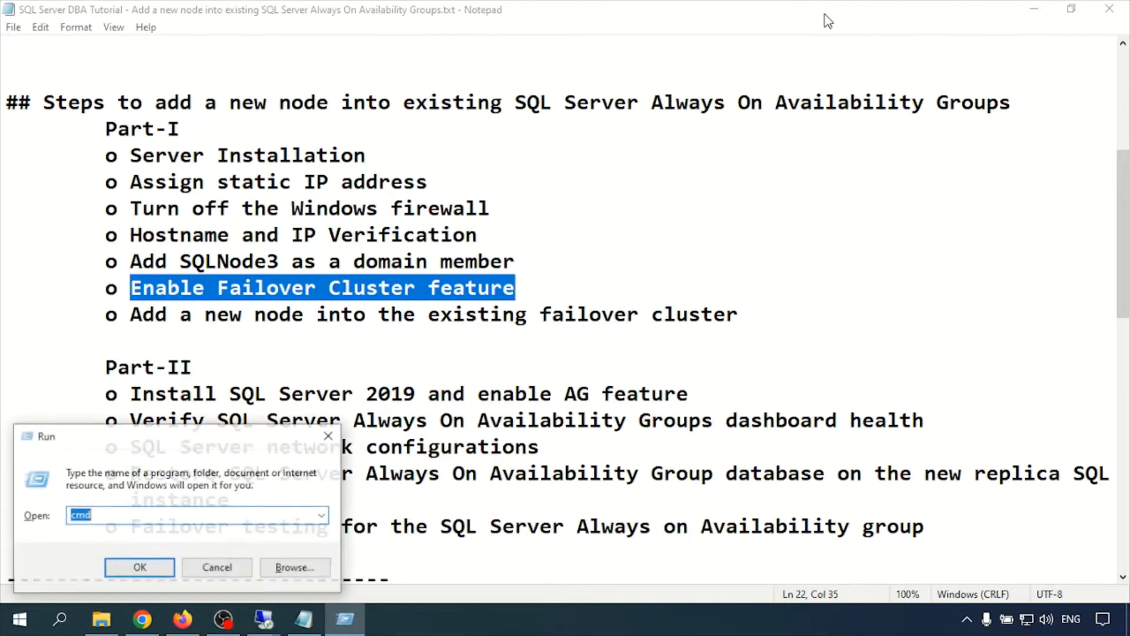
Reconnect to 10.93.253.10 via mstsc with the administrator password, accepting the certificate warning.
type("mstsc")
key("Return")
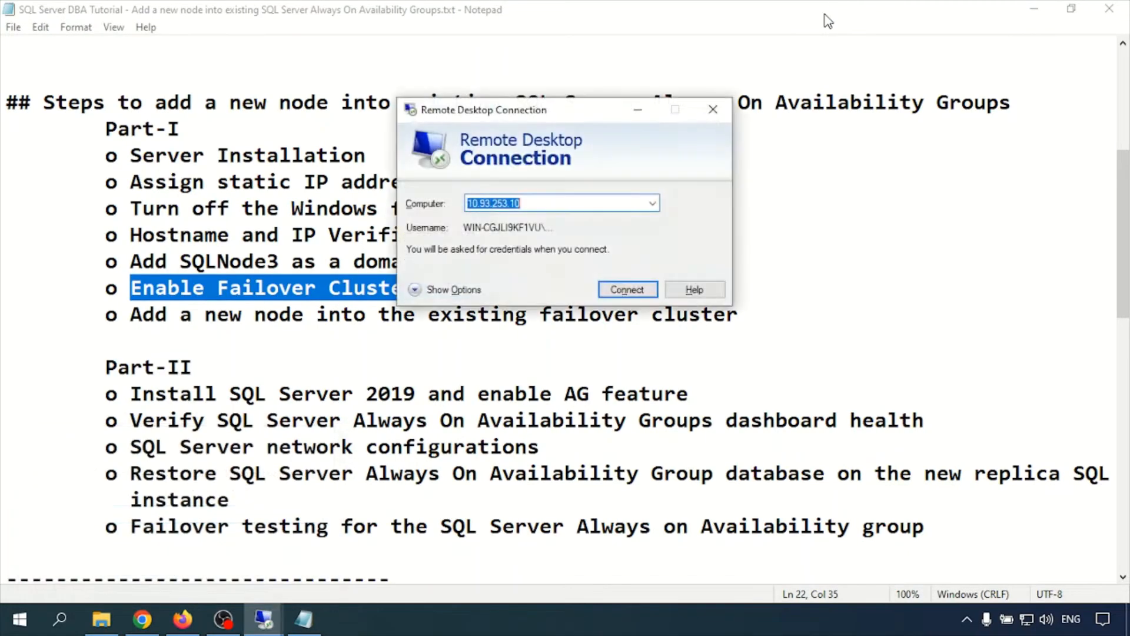
key("Return")
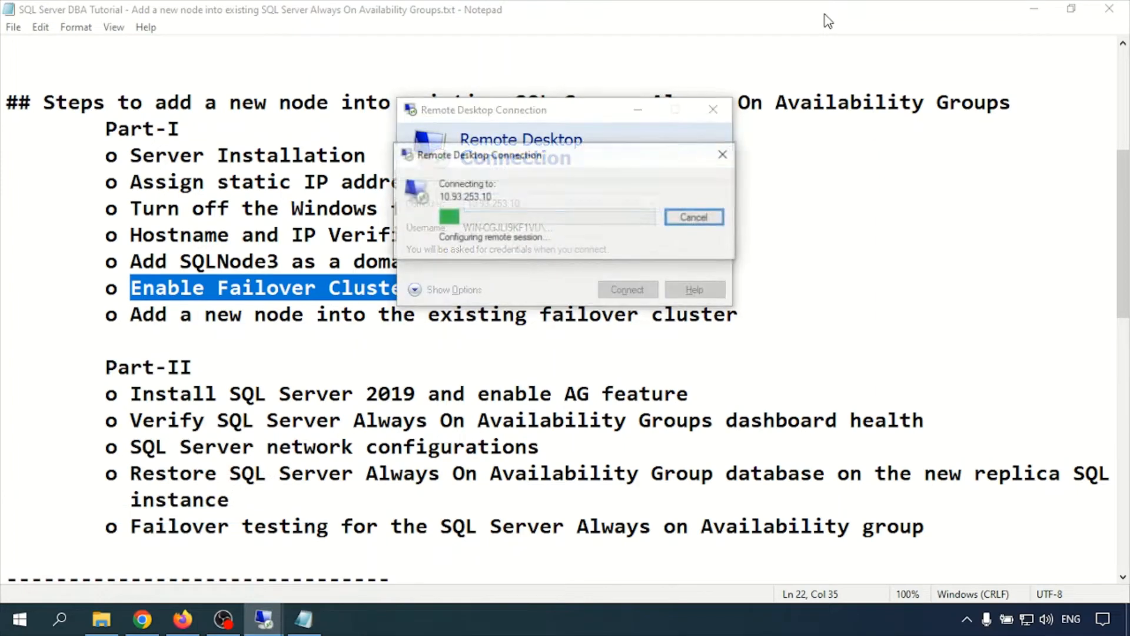
type("•••••••••")
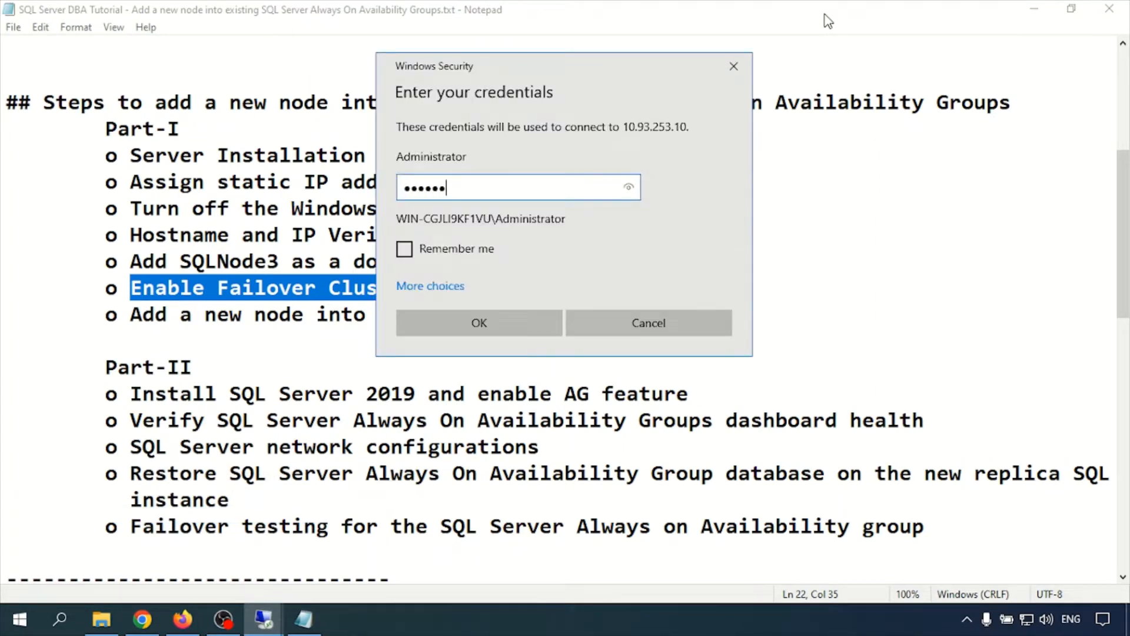
key("Return")
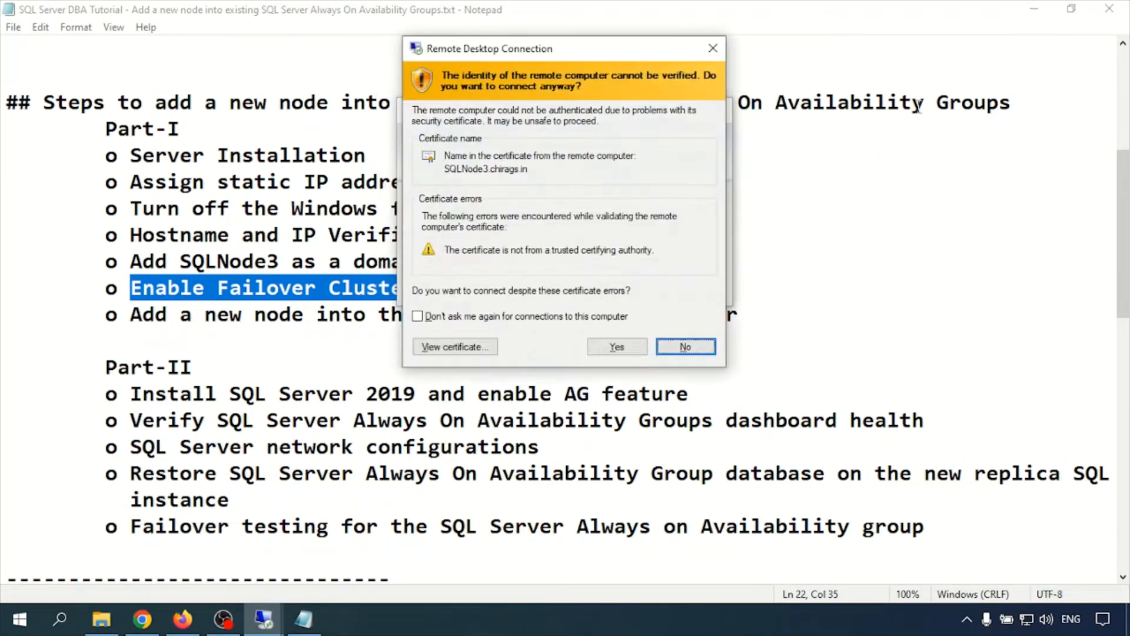
left_click(640, 345)
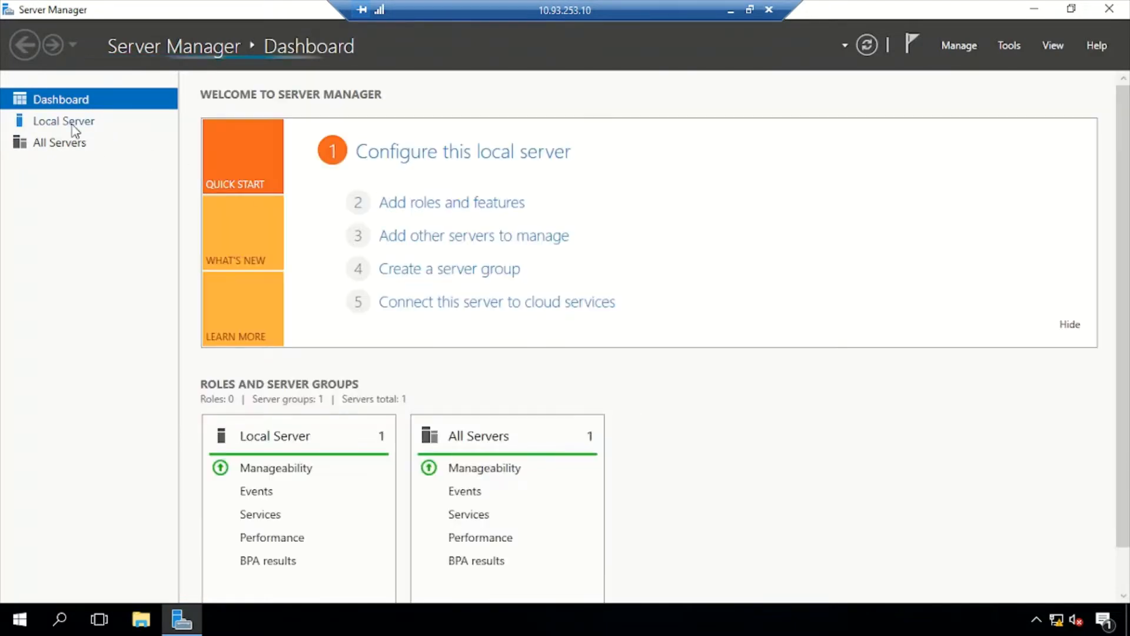
left_click(74, 122)
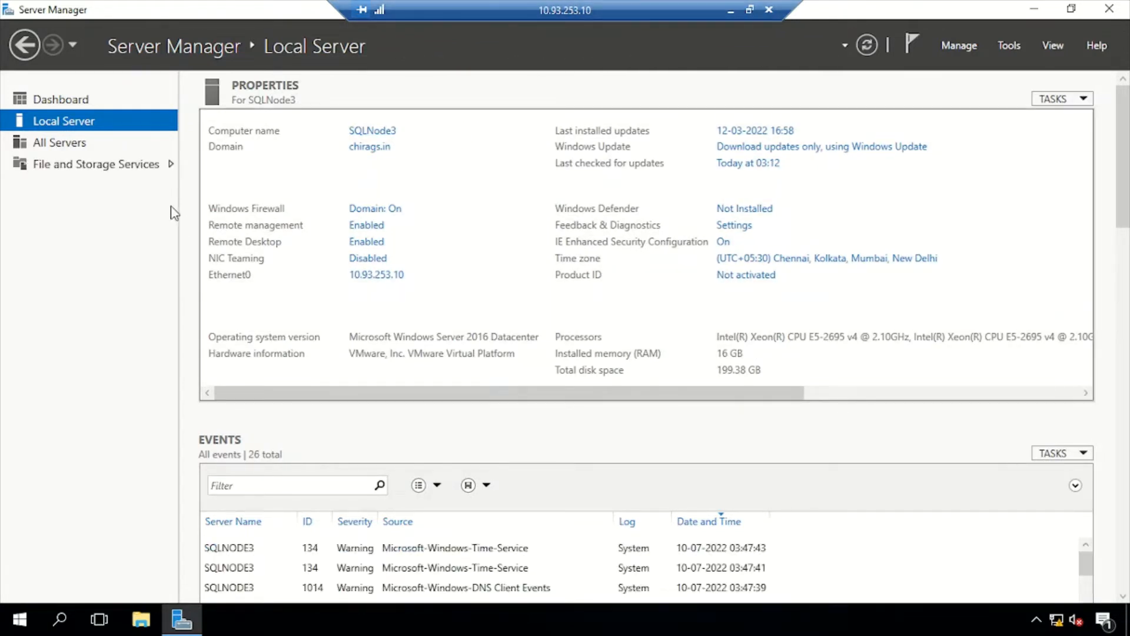
left_click(51, 101)
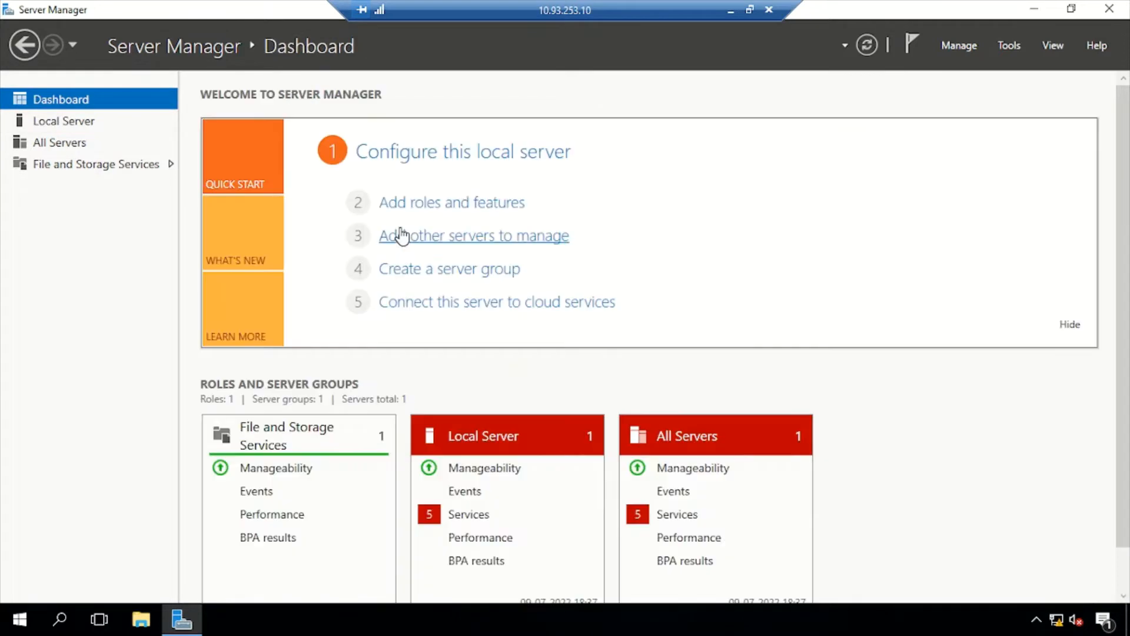
In Add Roles and Features, select Failover Clustering with its management tools for SQLNode3.
left_click(424, 206)
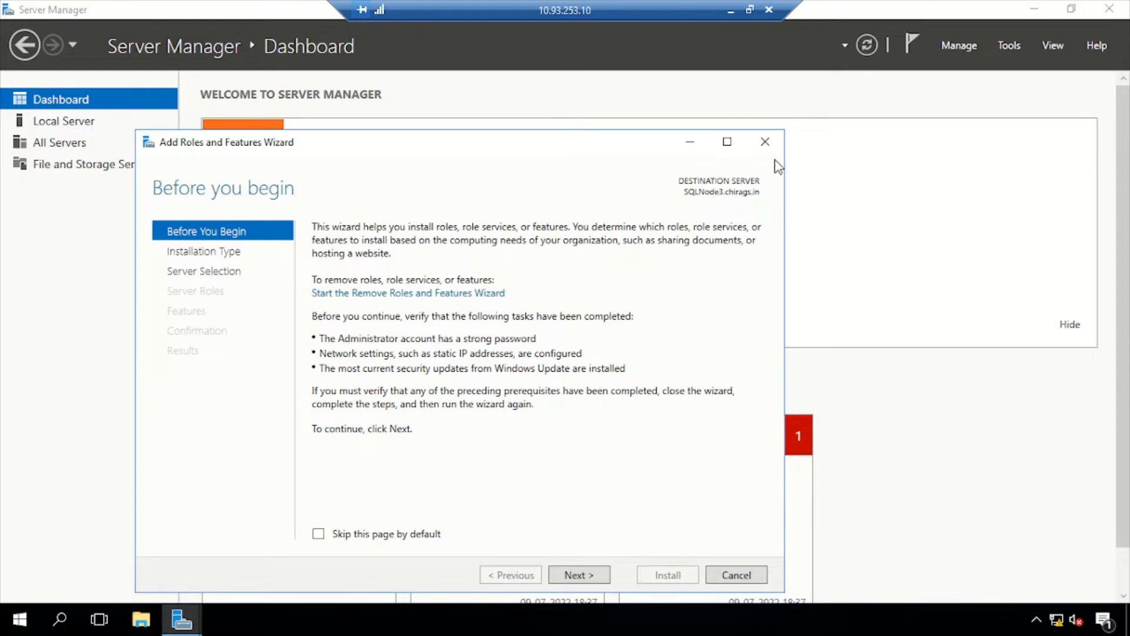
left_click(589, 574)
left_click(591, 576)
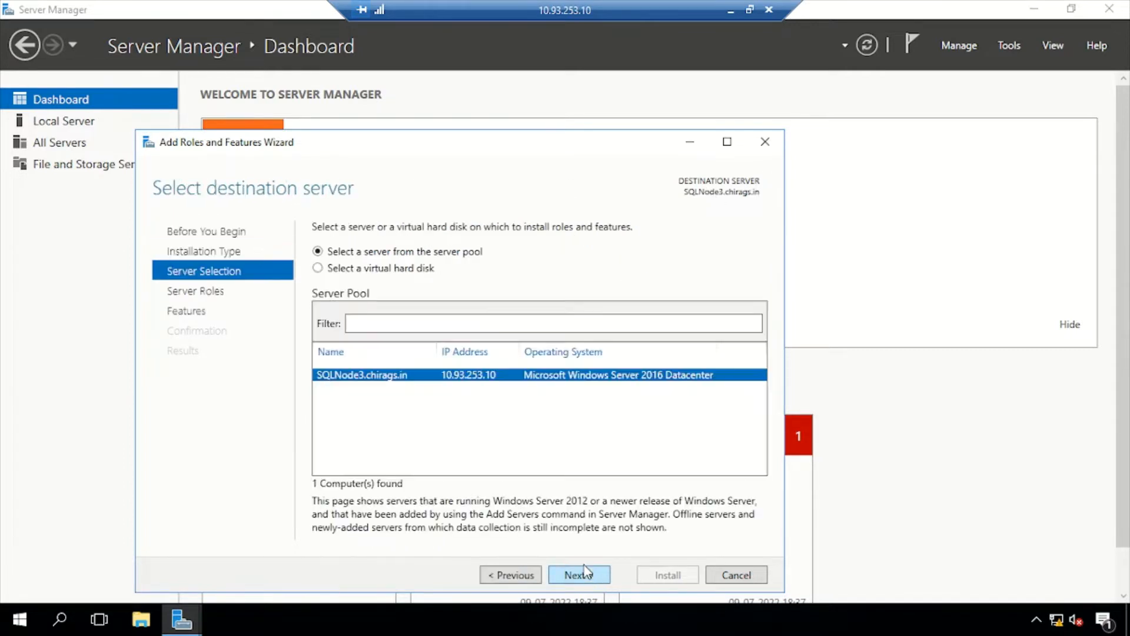
left_click(589, 575)
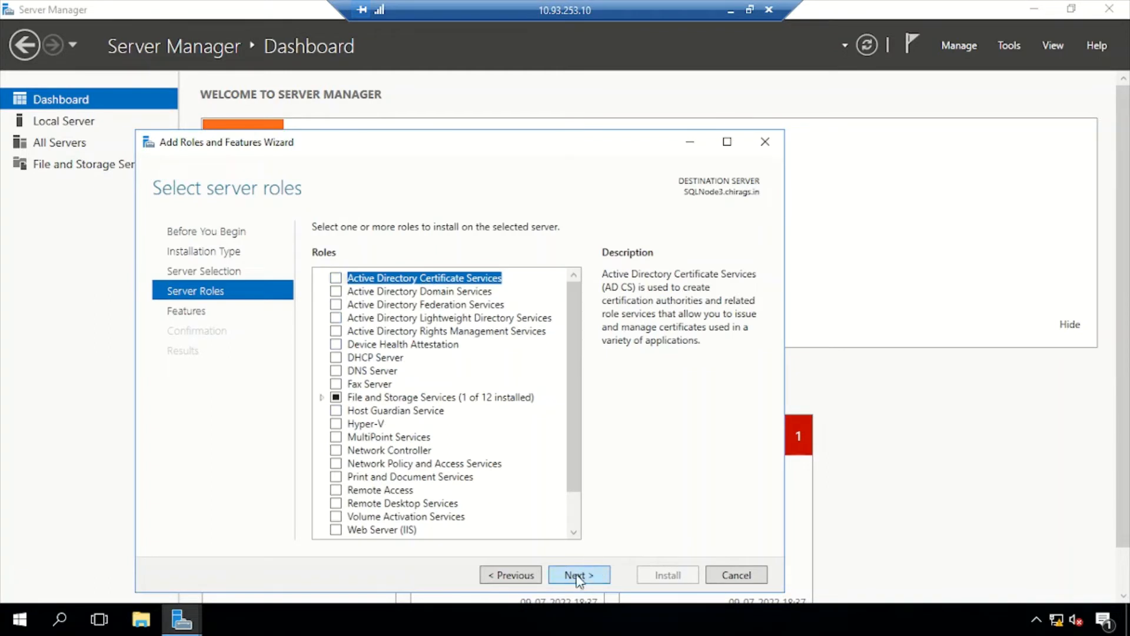
left_click(577, 574)
scroll(398, 369, "down", 3)
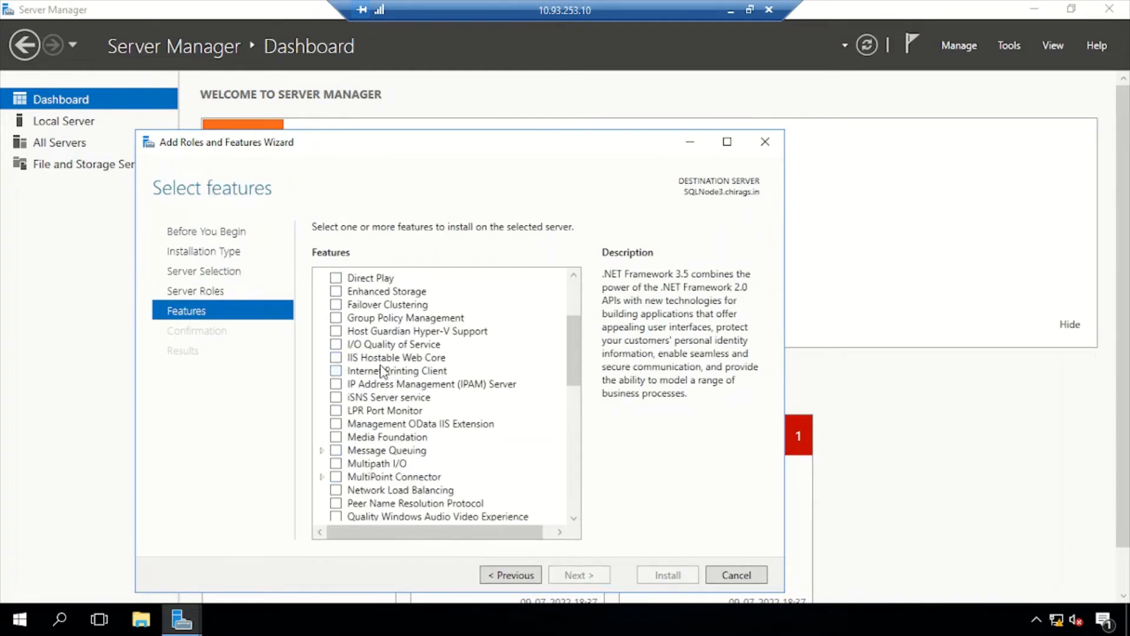
left_click(336, 304)
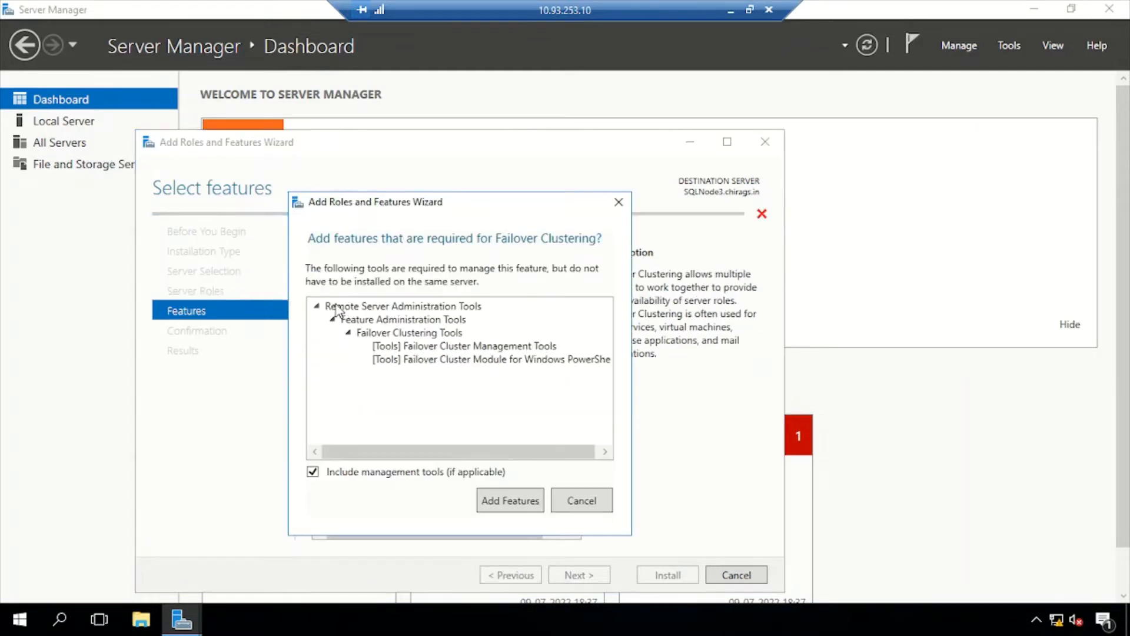
left_click(510, 499)
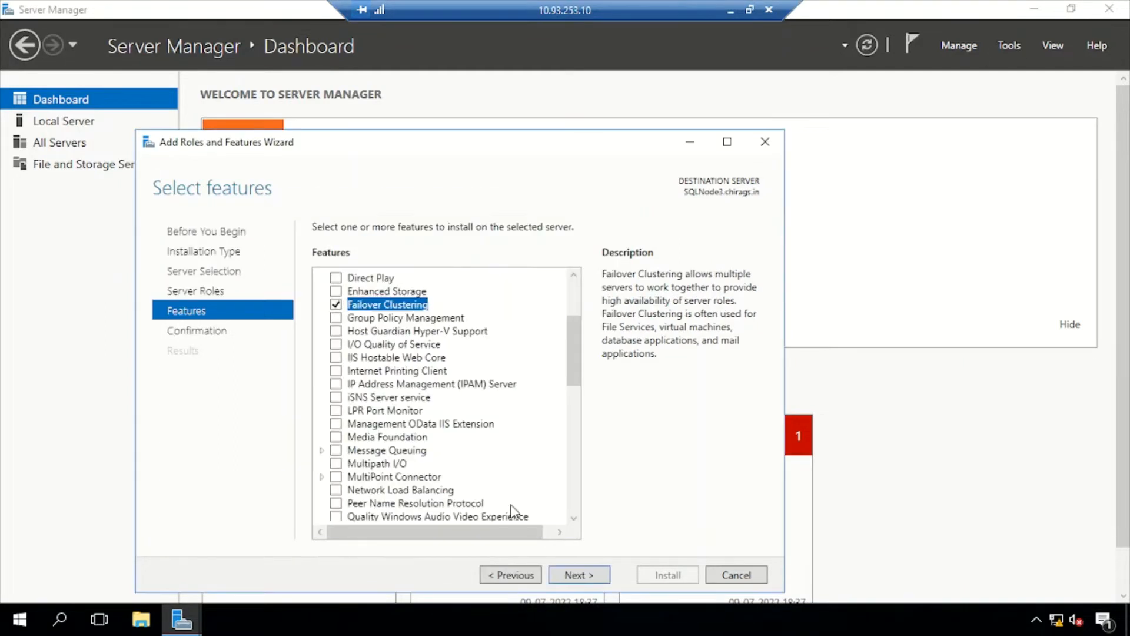
Allow automatic restart, start the installation, and minimize the remote session.
left_click(590, 578)
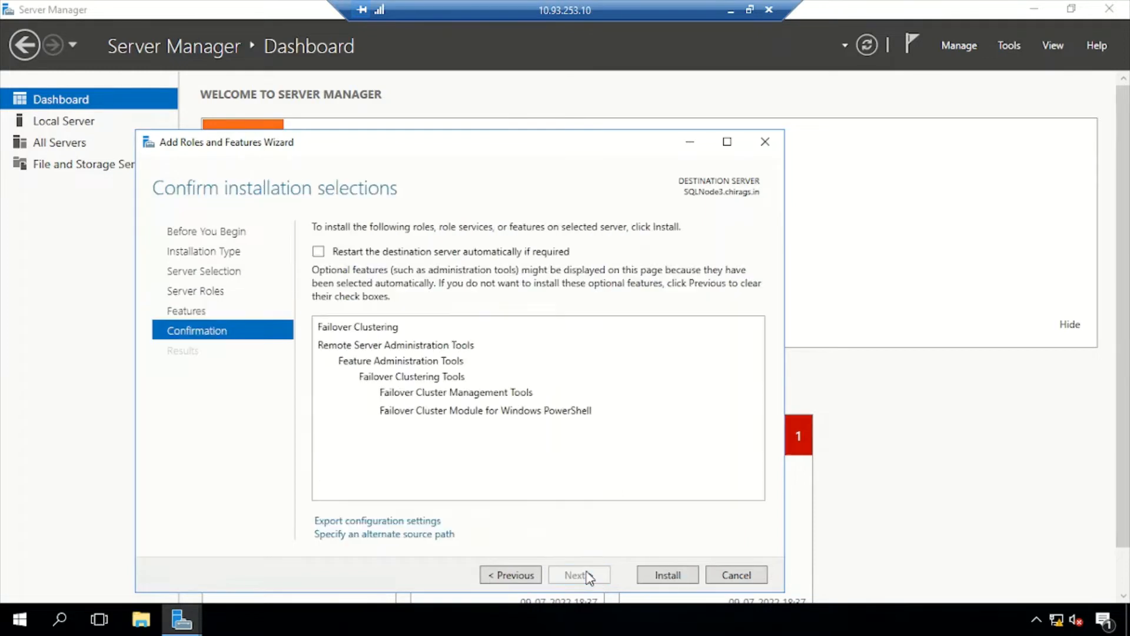
left_click(318, 251)
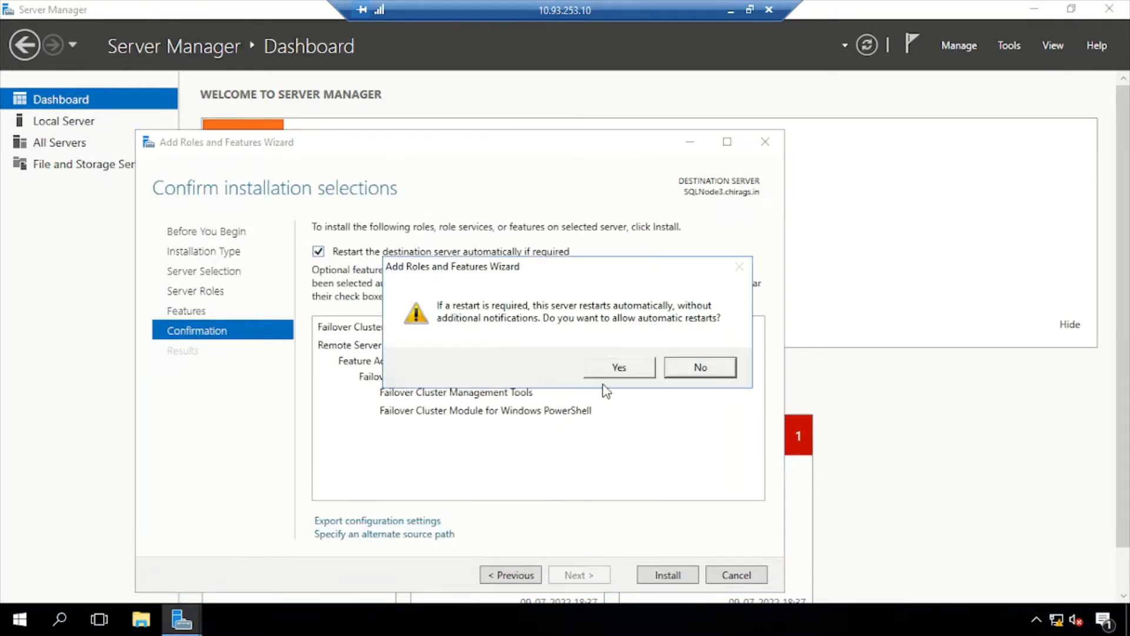
left_click(609, 370)
left_click(668, 575)
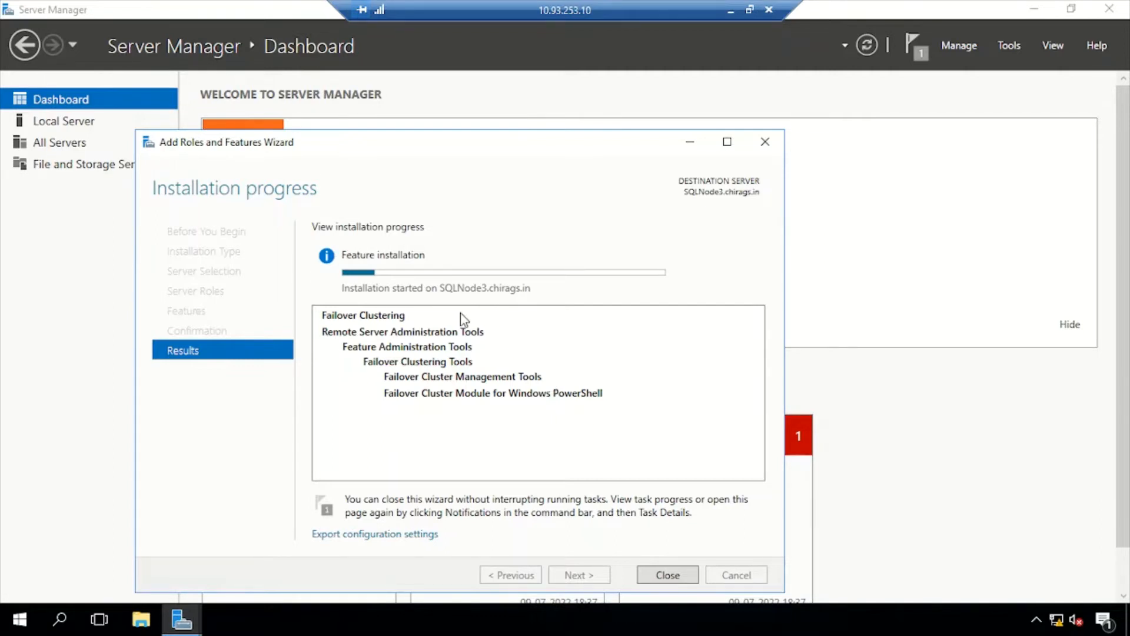
left_click(730, 12)
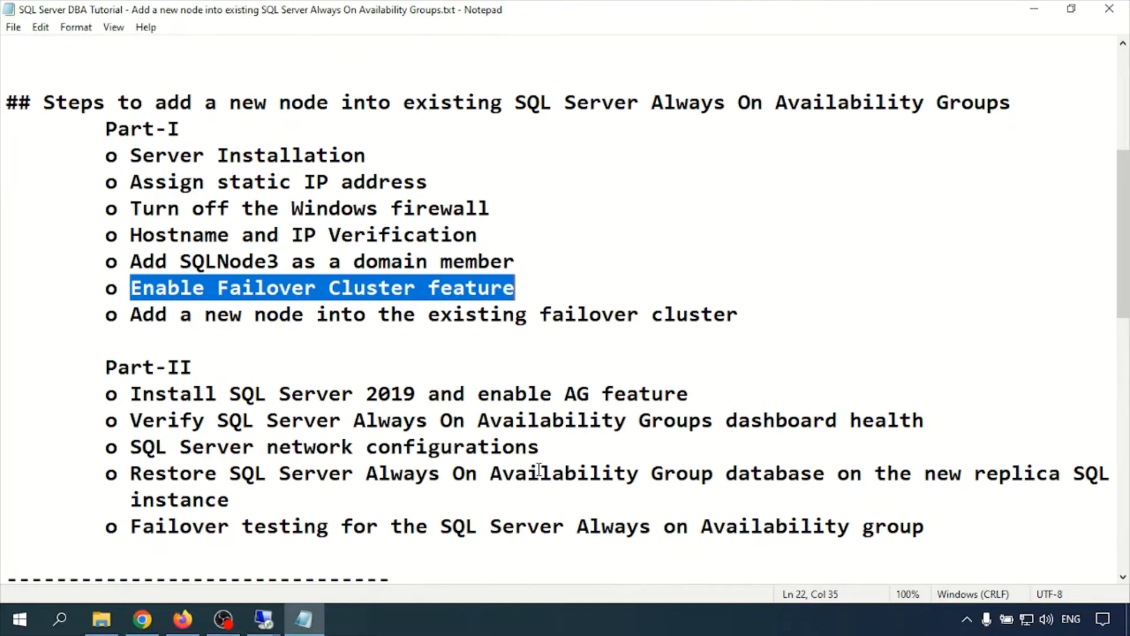
Highlight the 'Add a new node into the existing failover cluster' line and return to the 10.93.253.10 session.
left_click_drag(131, 315, 744, 316)
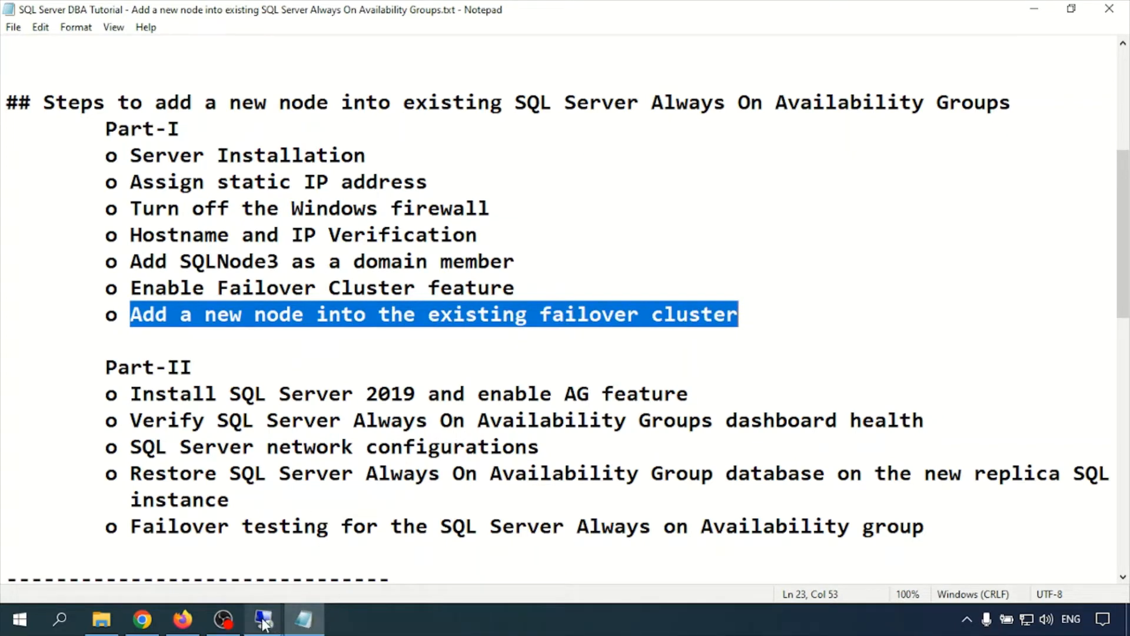
mouse_move(263, 620)
left_click(616, 561)
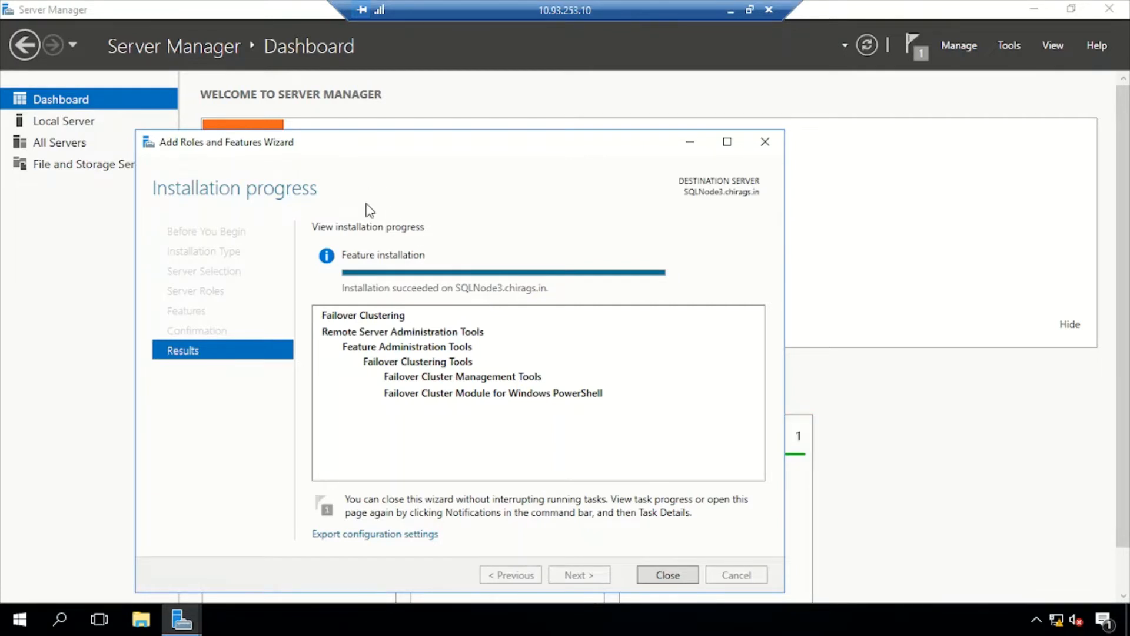
Close the finished Failover Clustering installation wizard and minimize the remote session.
left_click(668, 572)
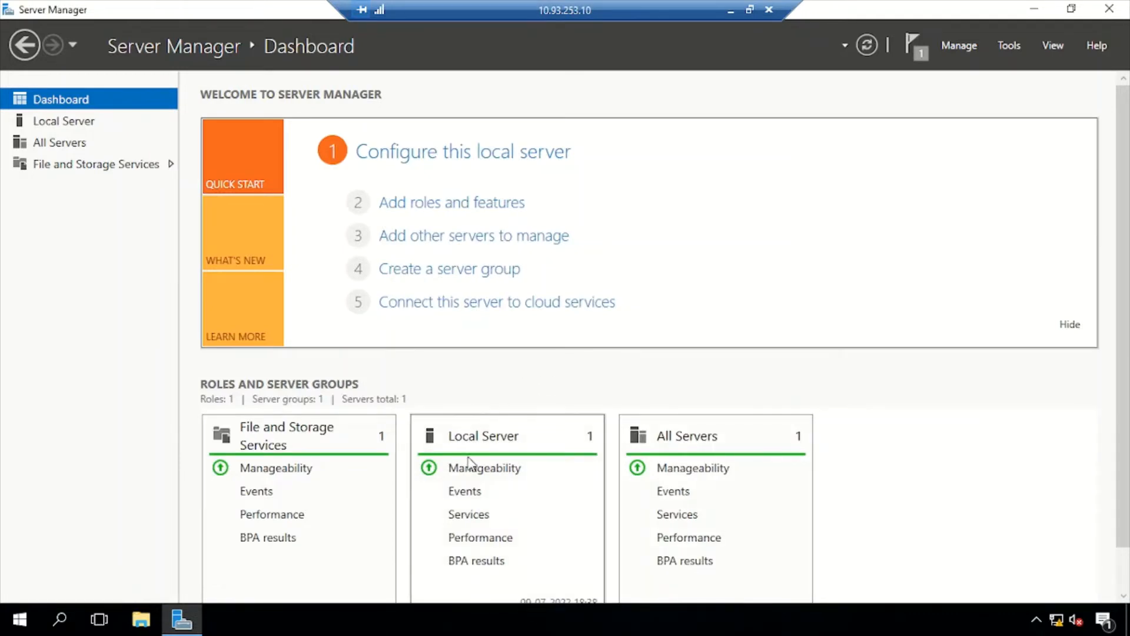
left_click(732, 10)
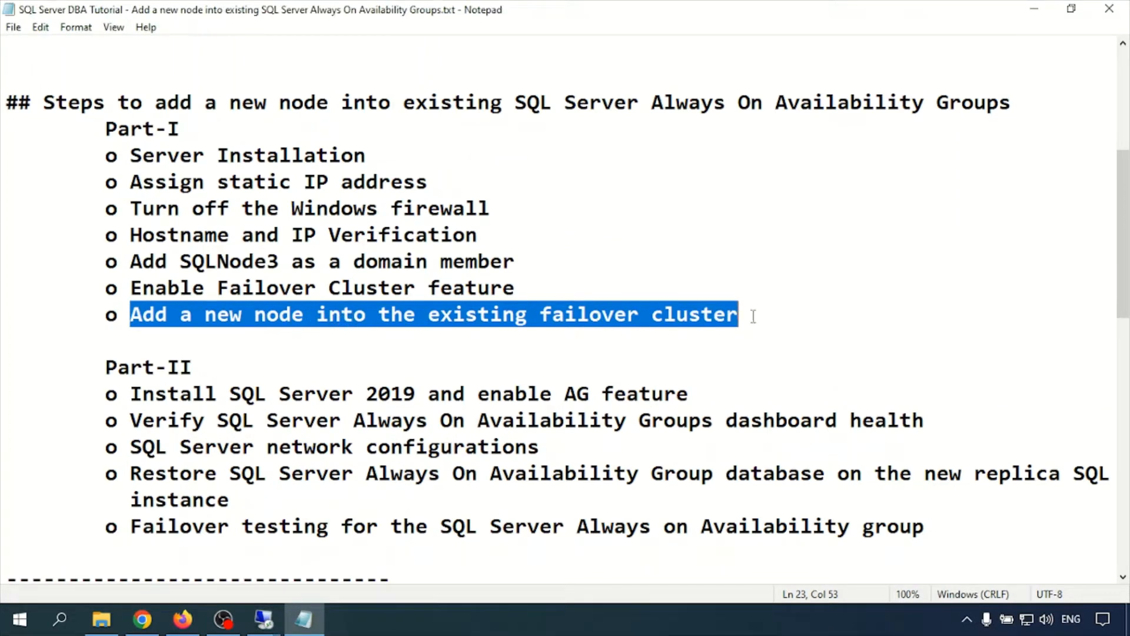
Bring the 10.93.253.10 remote session with Server Manager back to the front.
left_click(263, 618)
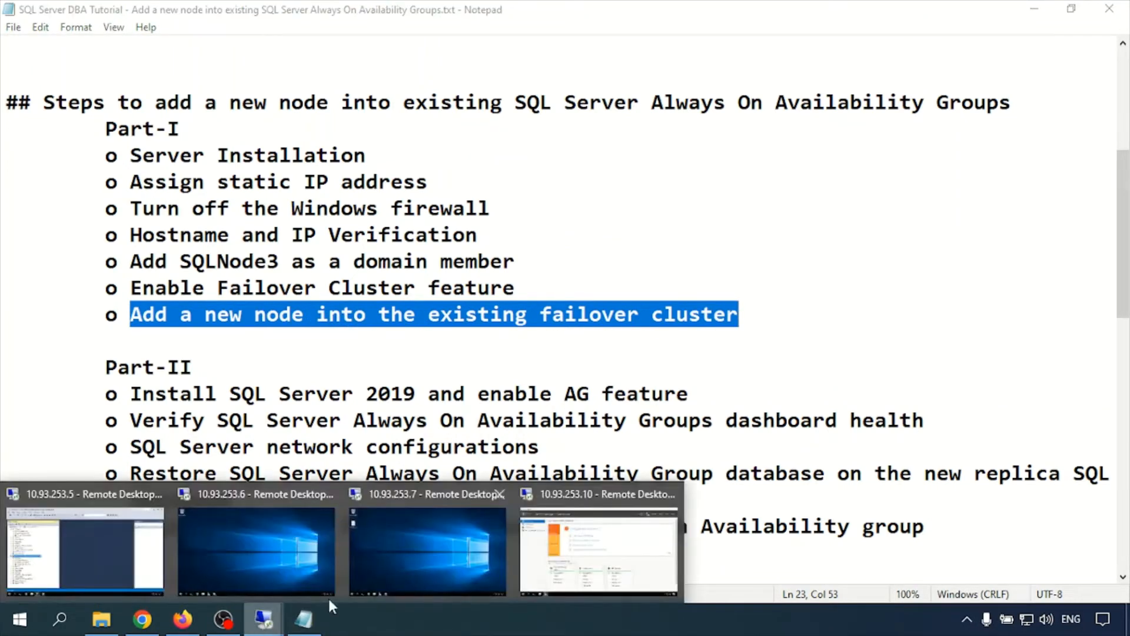
left_click(635, 518)
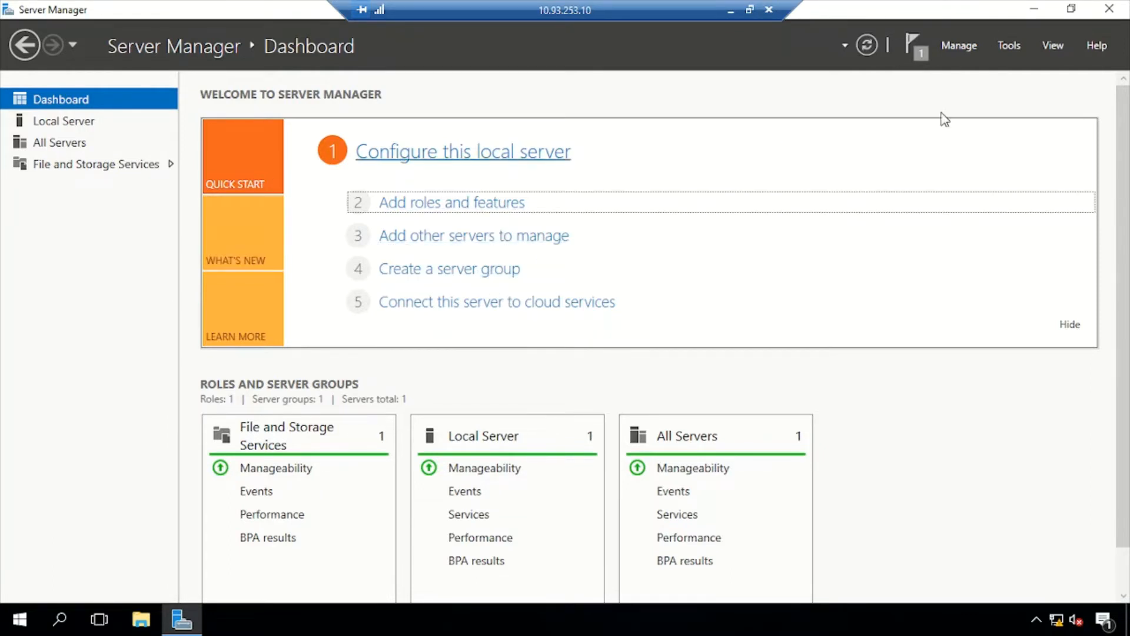
Briefly open and close Failover Cluster Manager, then browse Server Manager pages to Local Server.
left_click(1008, 49)
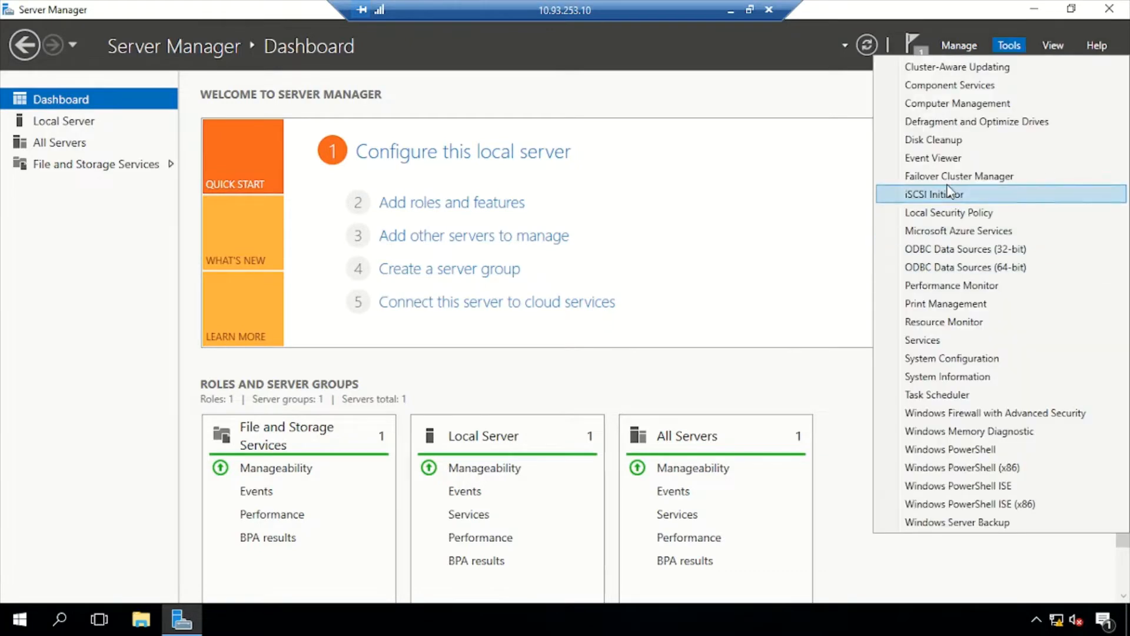
left_click(955, 175)
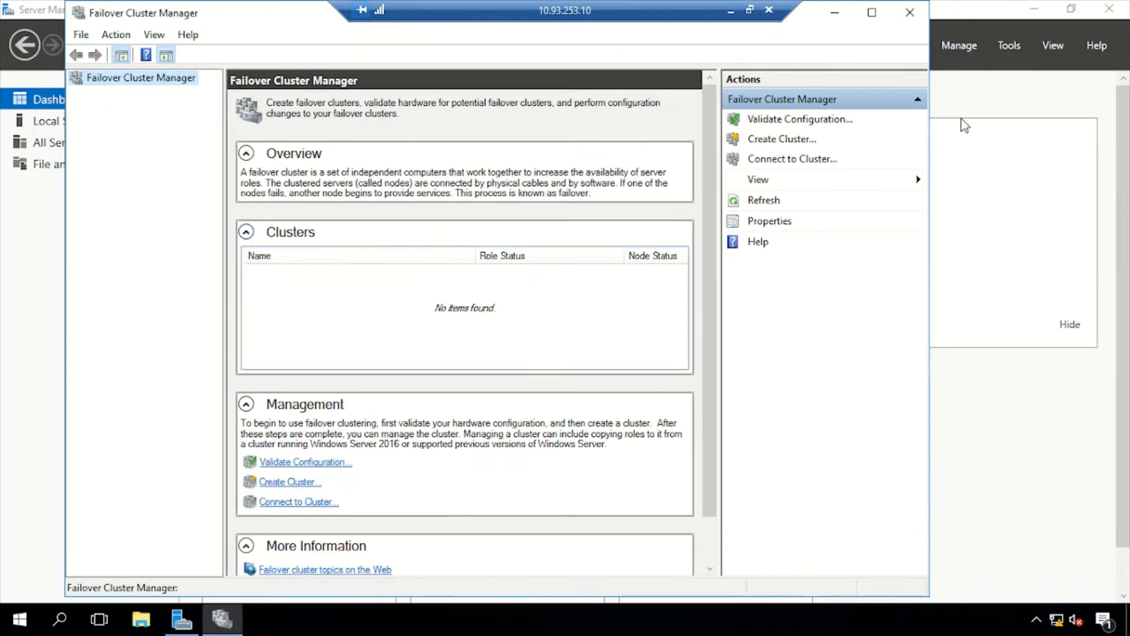
left_click(909, 12)
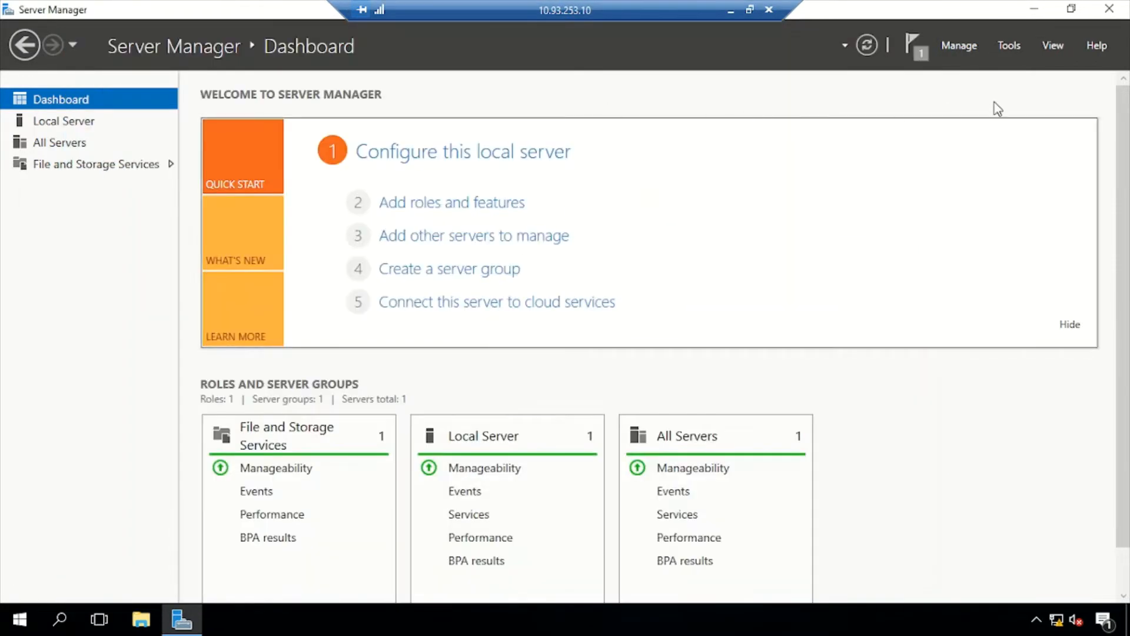
left_click(1009, 47)
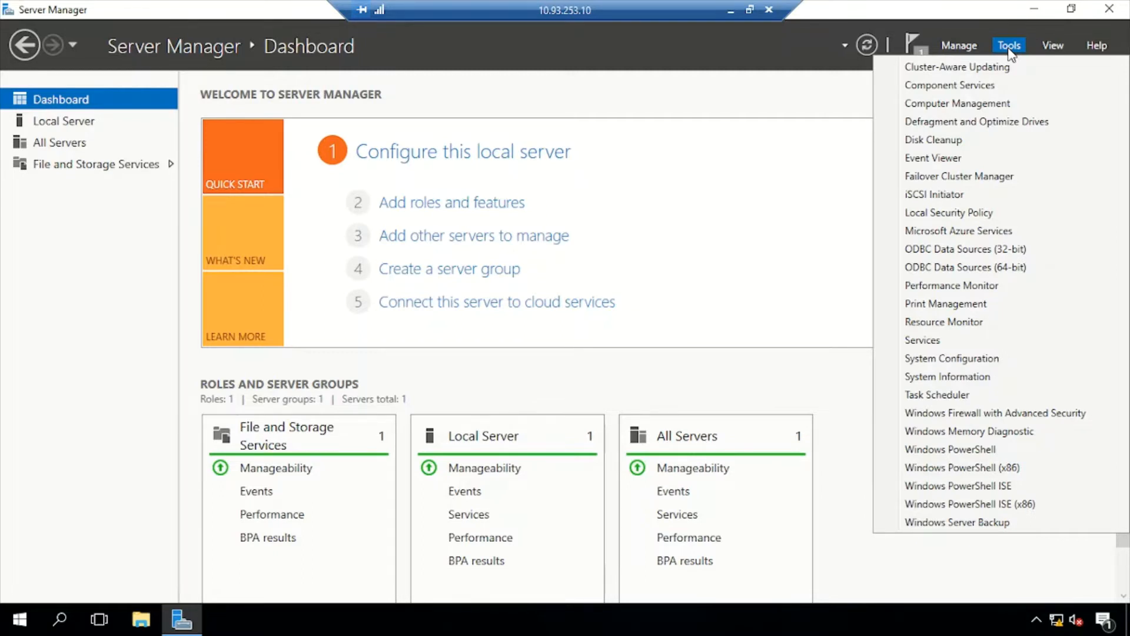
left_click(69, 167)
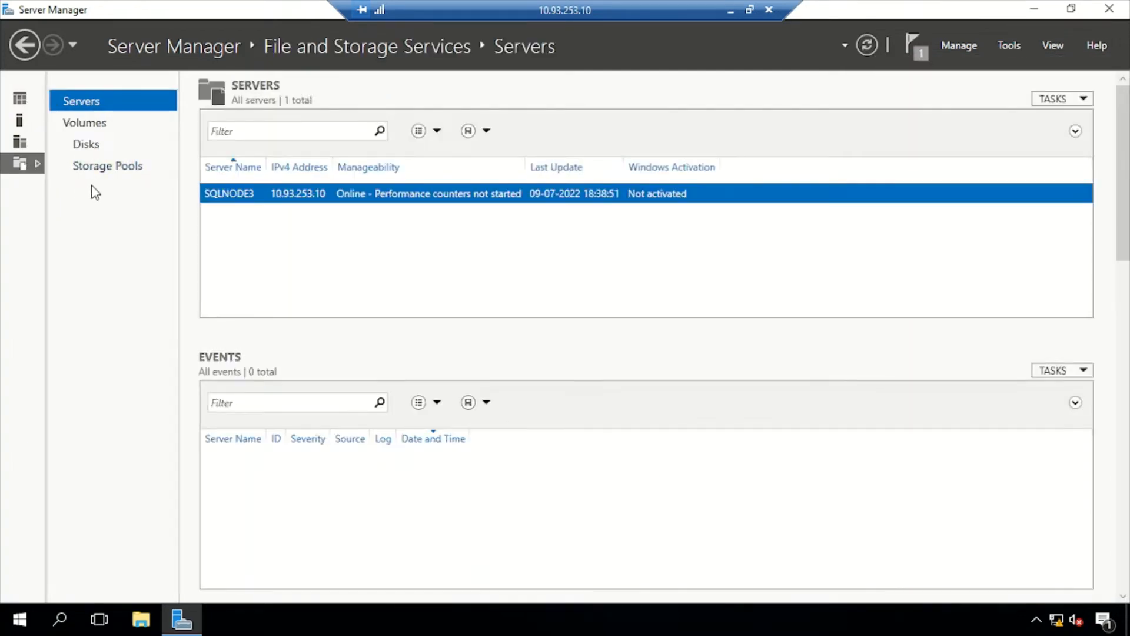
left_click(20, 99)
left_click(72, 141)
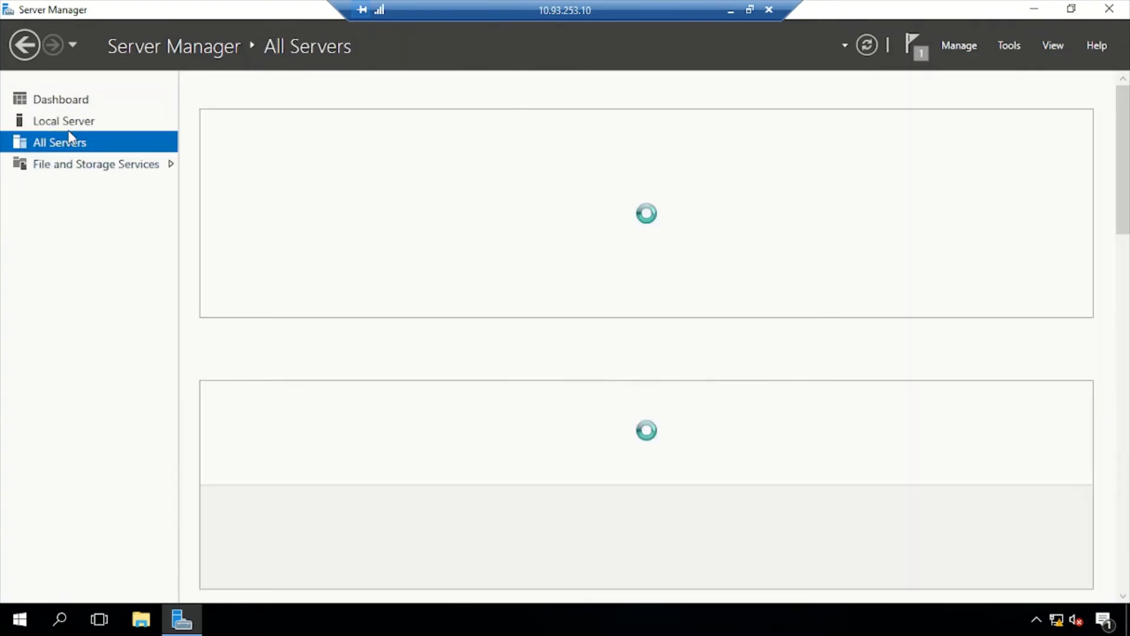
left_click(75, 121)
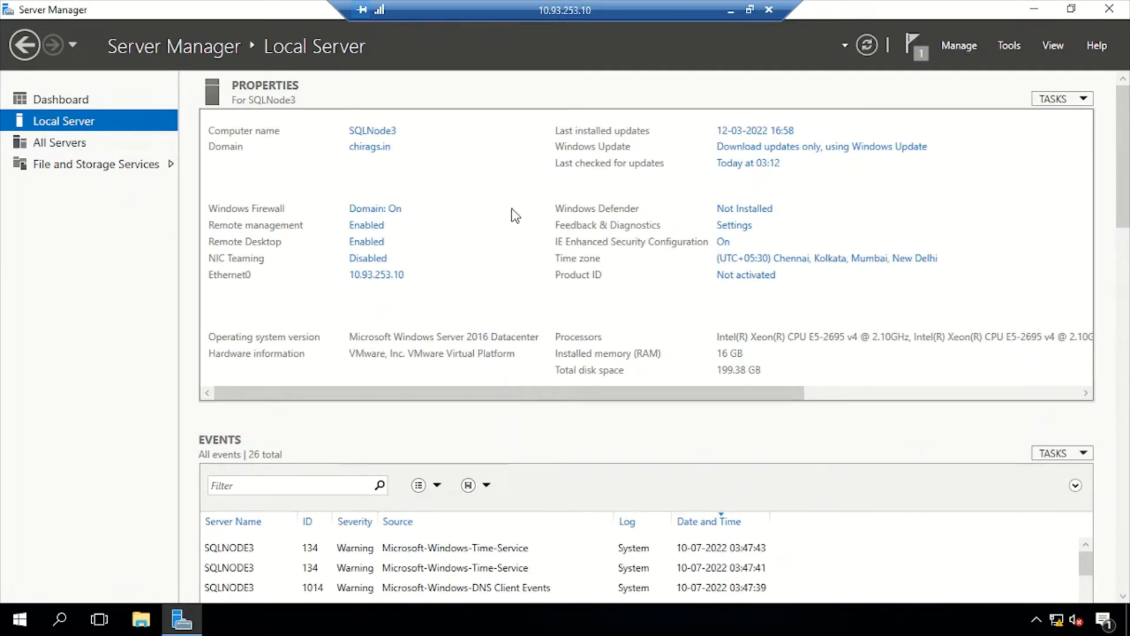
Launch Failover Cluster Manager from Server Manager's Tools menu.
left_click(1010, 47)
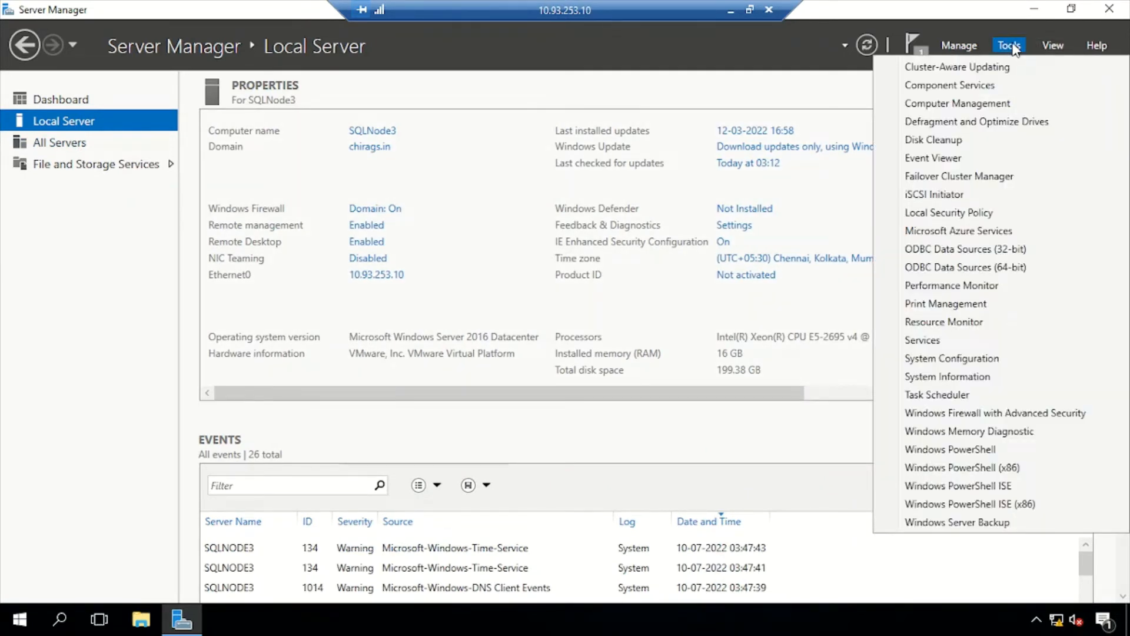
left_click(964, 47)
left_click(964, 47)
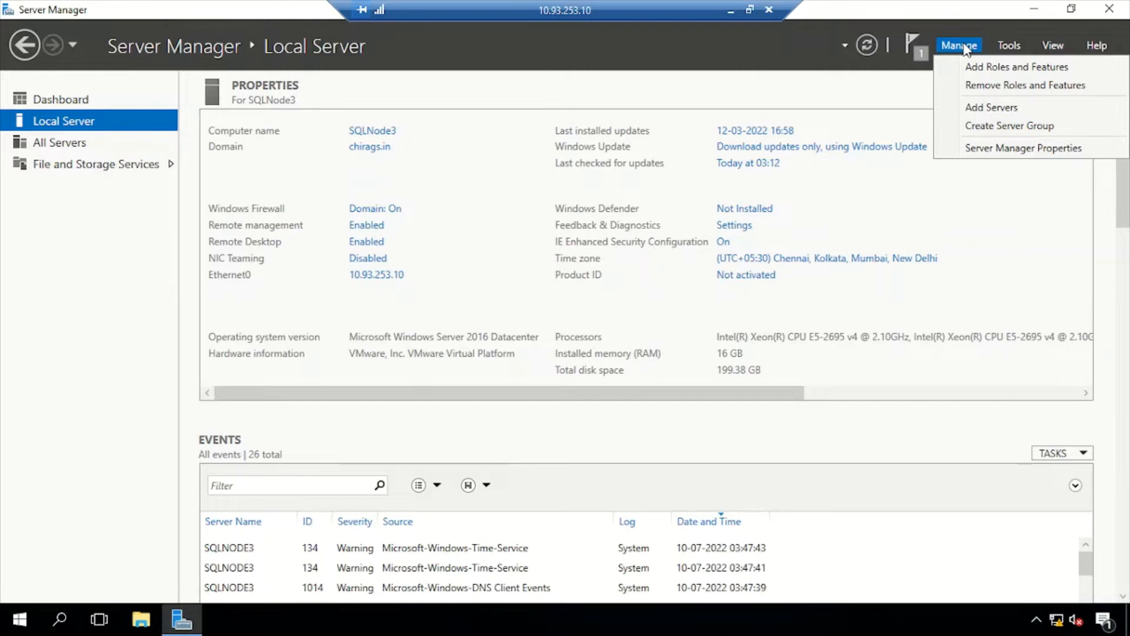
left_click(1009, 45)
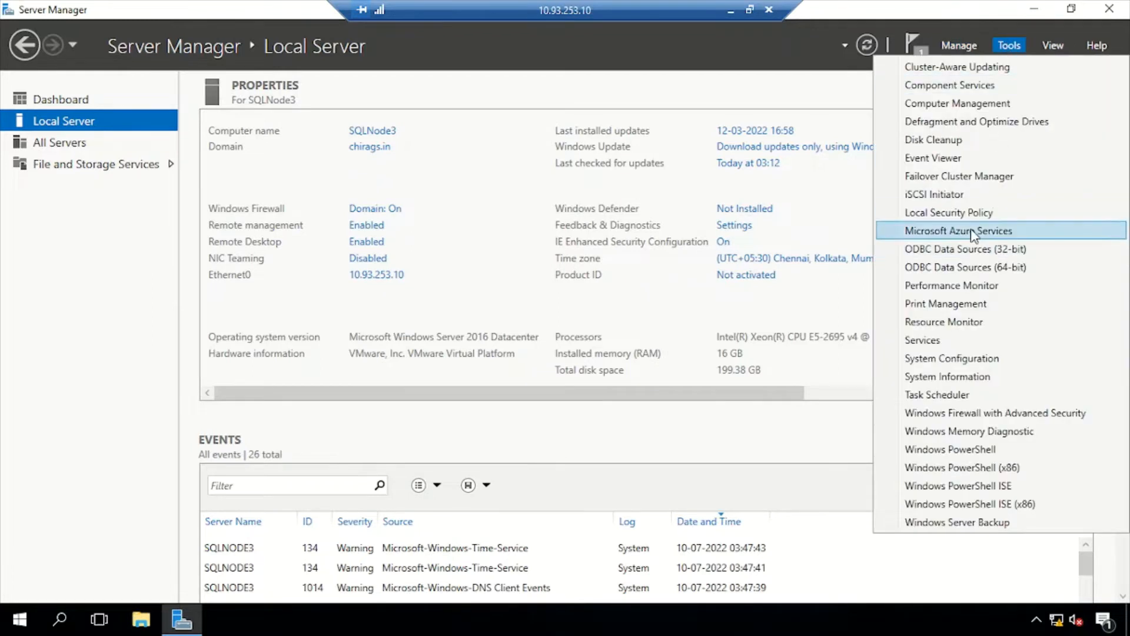
left_click(971, 176)
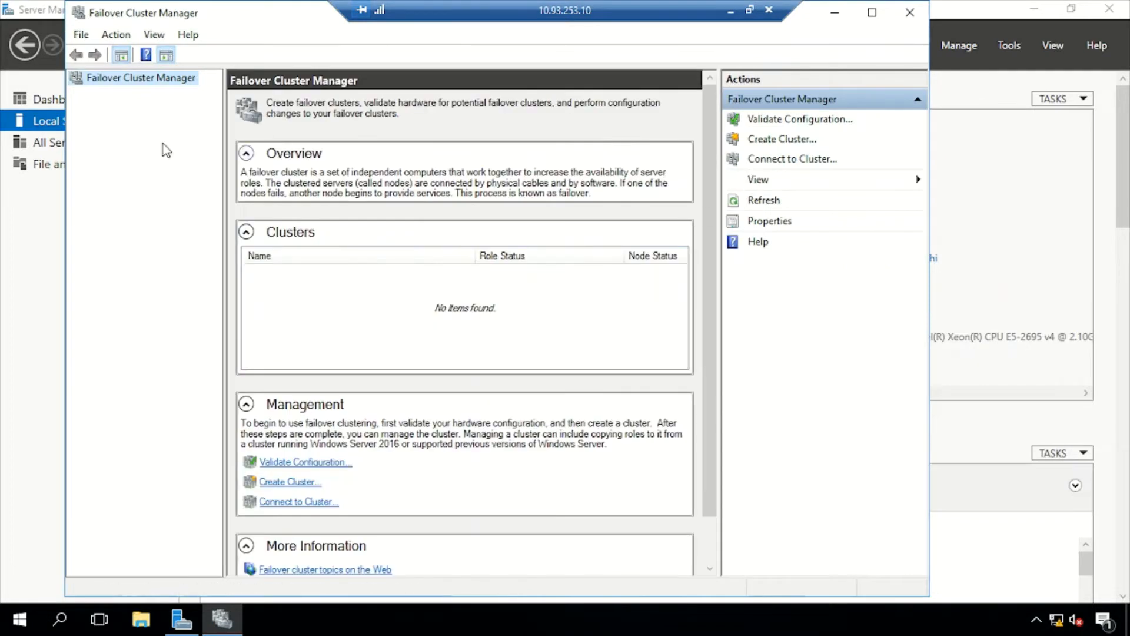
left_click(789, 159)
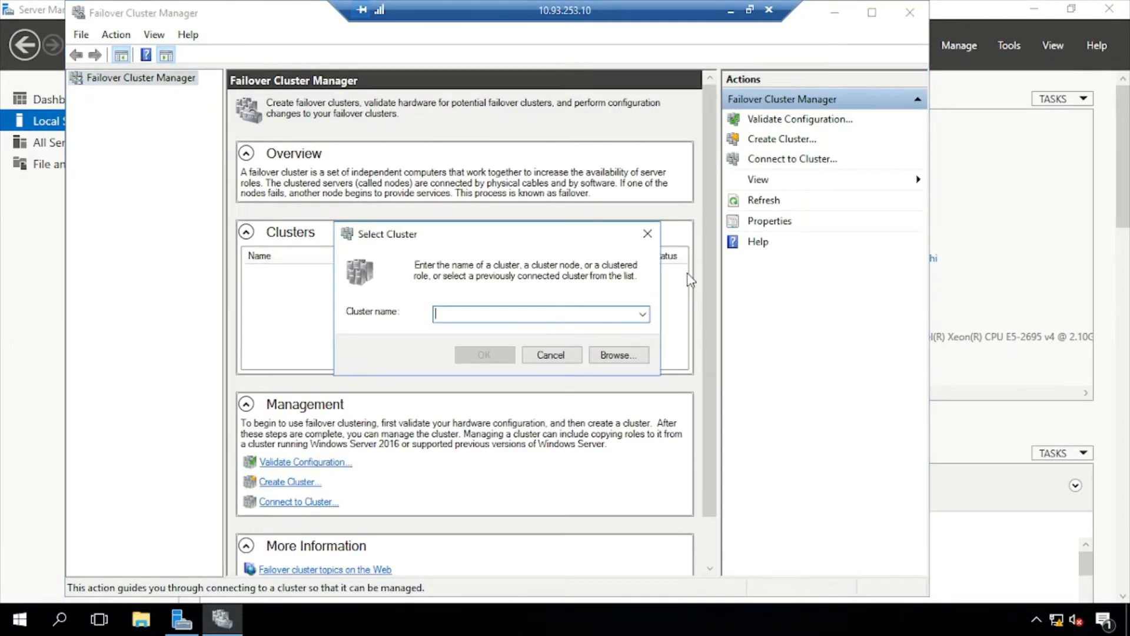
left_click(643, 314)
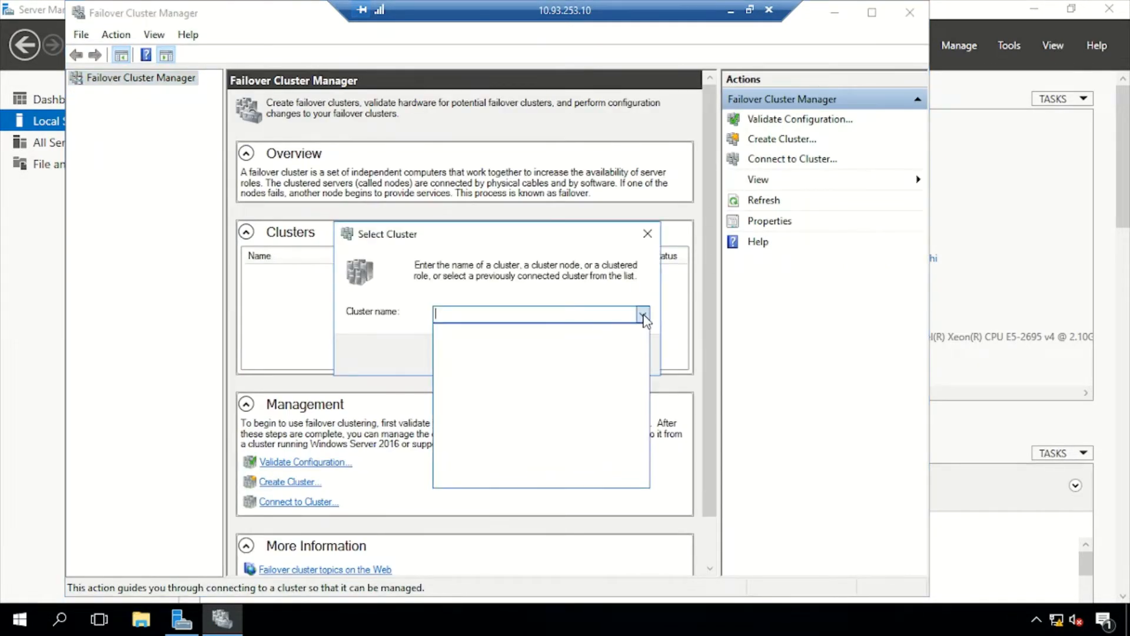
left_click(643, 315)
left_click(550, 355)
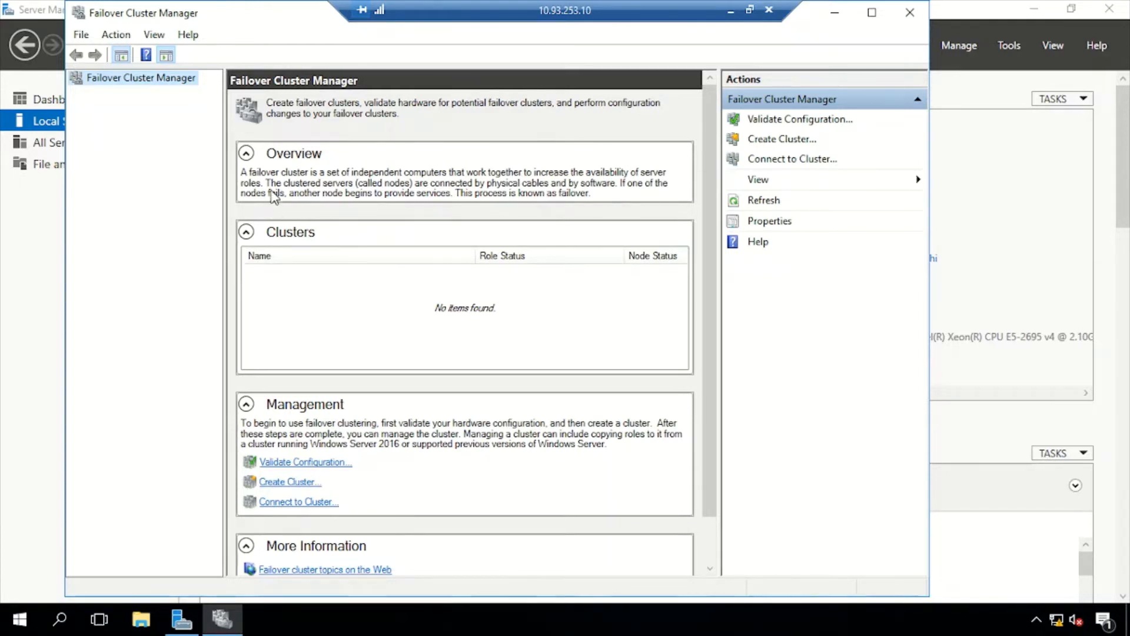
right_click(119, 75)
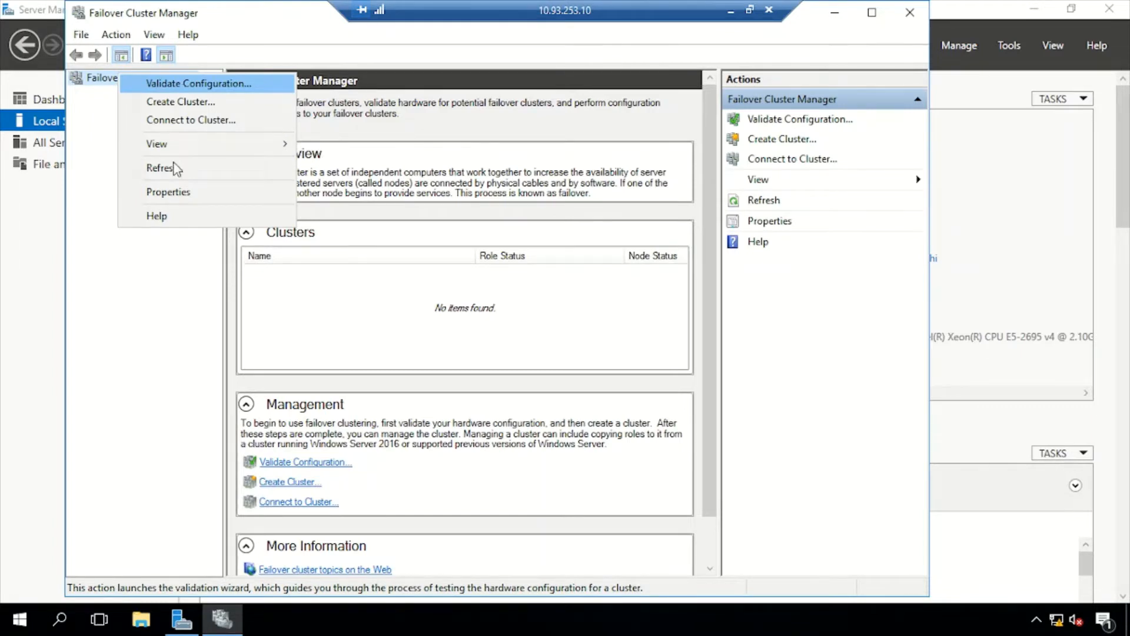
left_click(181, 318)
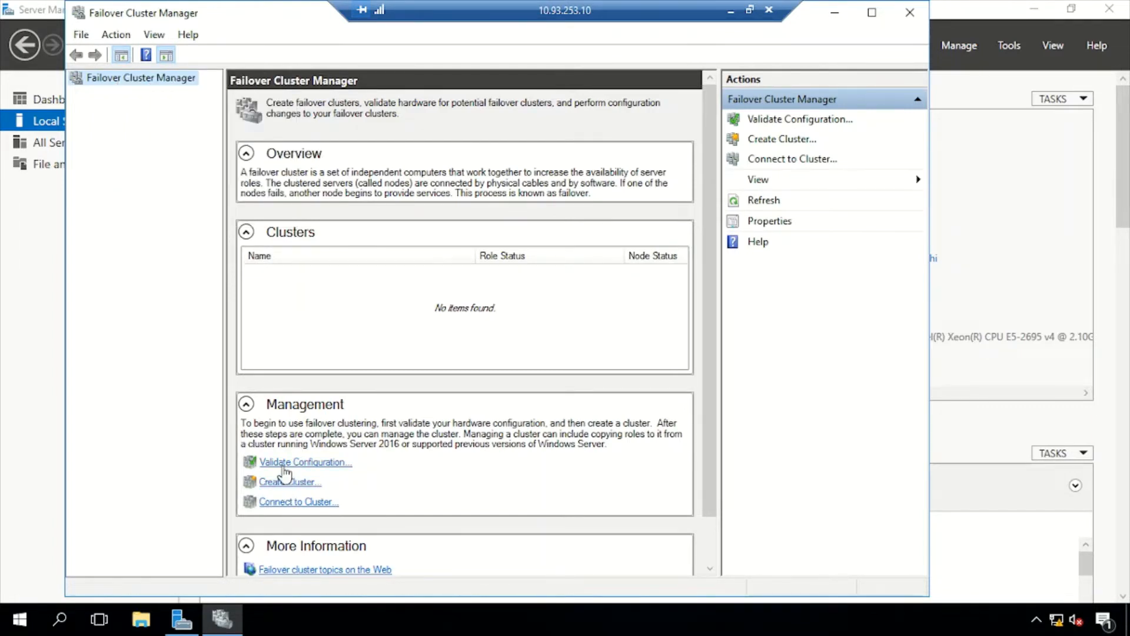
scroll(285, 465, "down", 1)
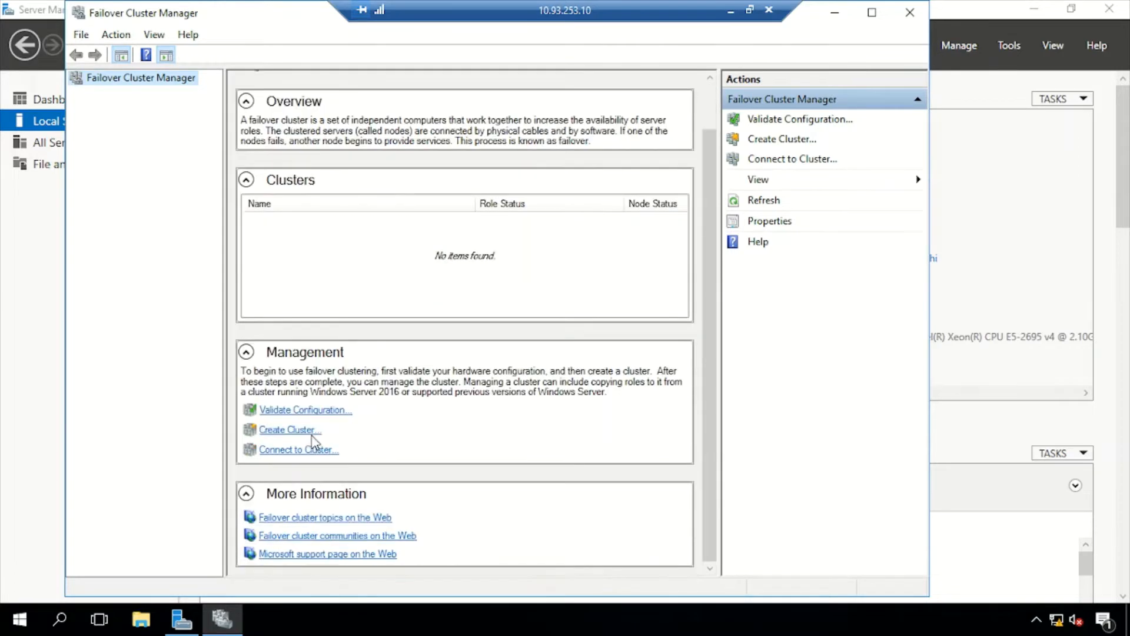
scroll(315, 438, "up", 1)
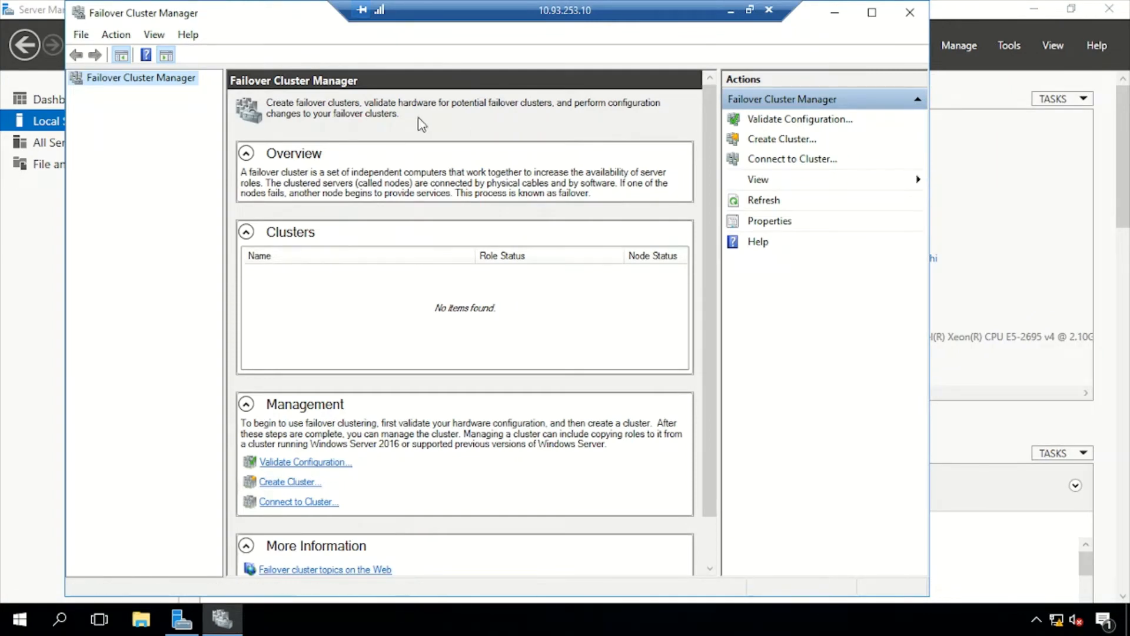
scroll(361, 397, "down", 1)
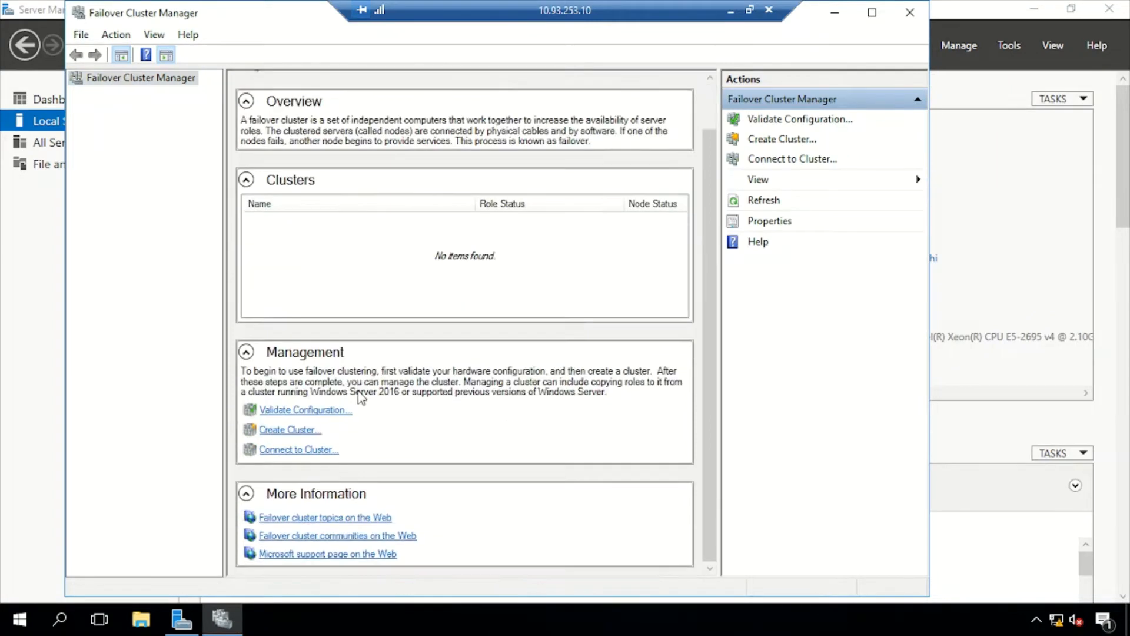
scroll(361, 398, "up", 1)
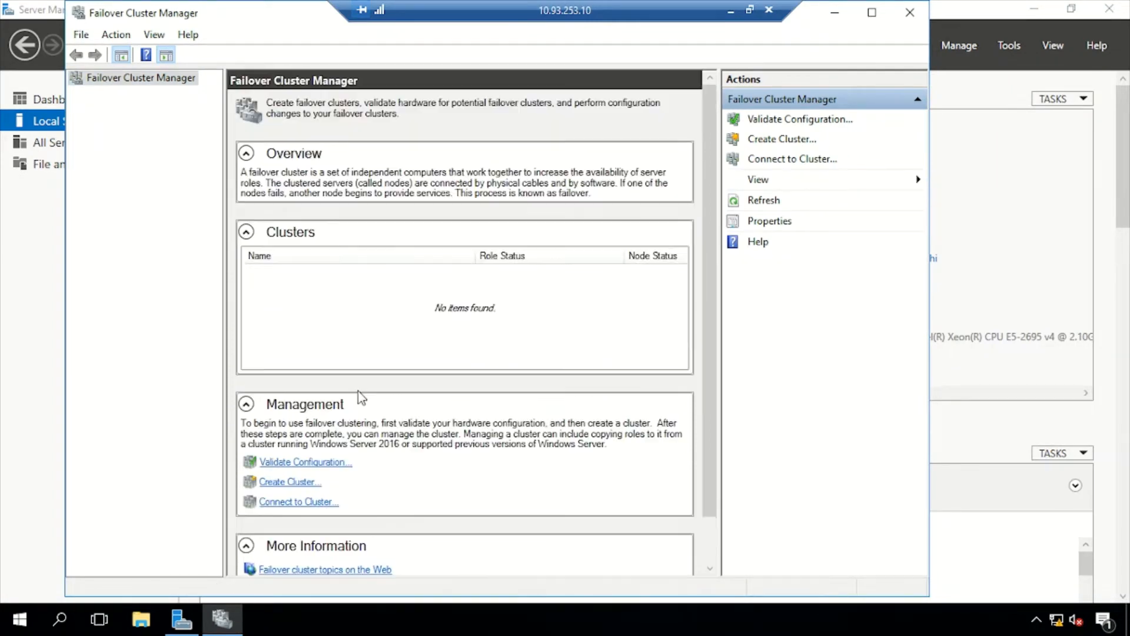
right_click(152, 75)
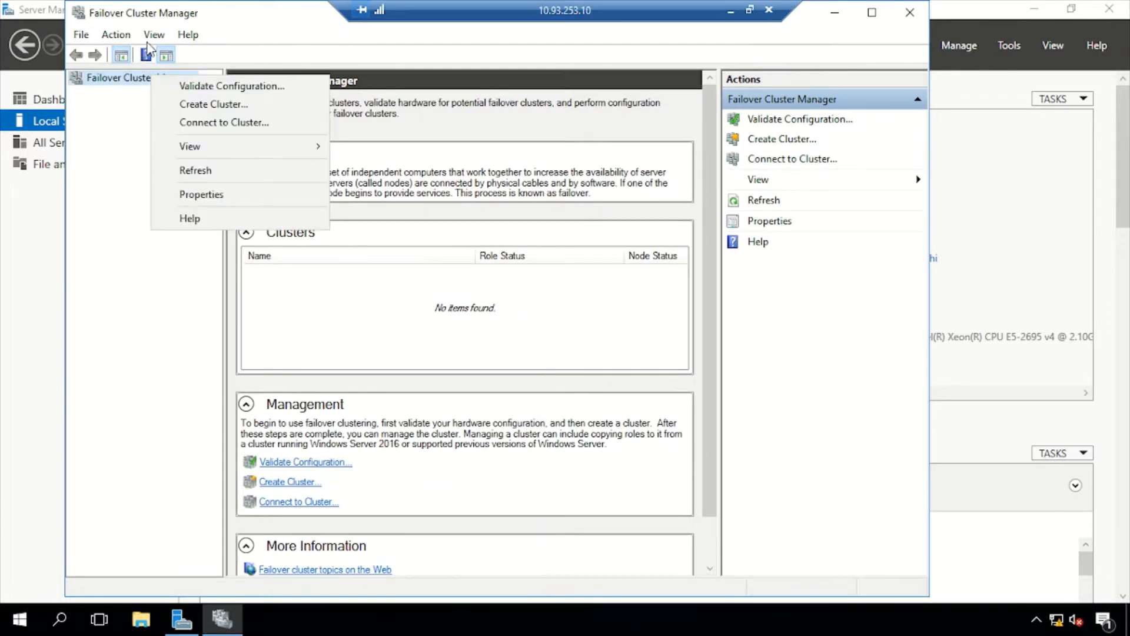
left_click(124, 36)
mouse_move(81, 35)
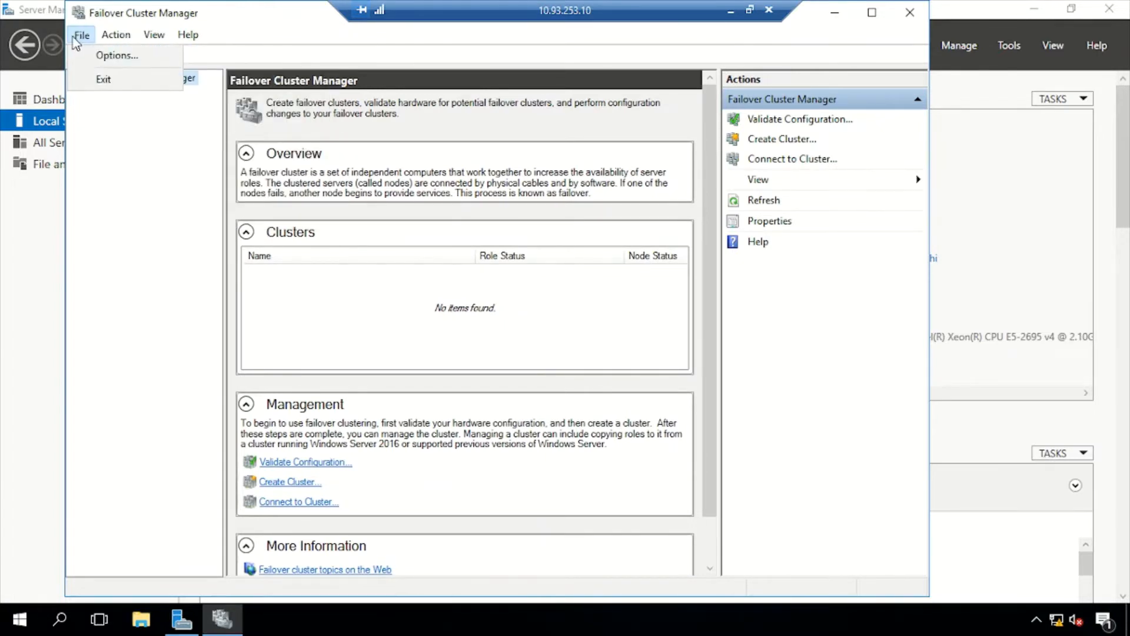
left_click(106, 55)
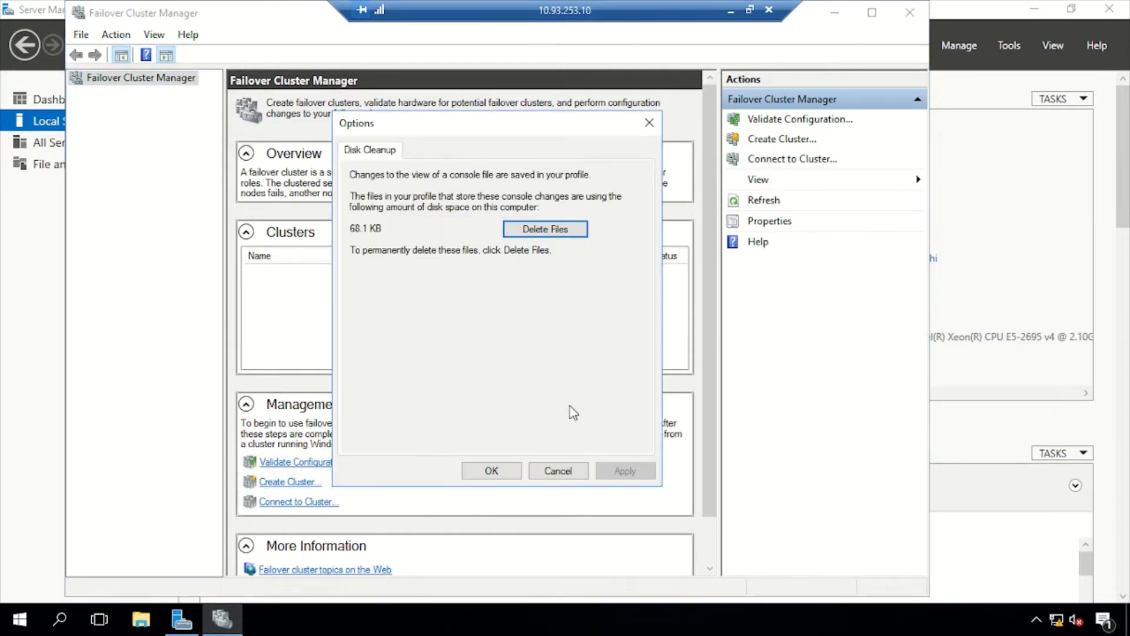
left_click(570, 474)
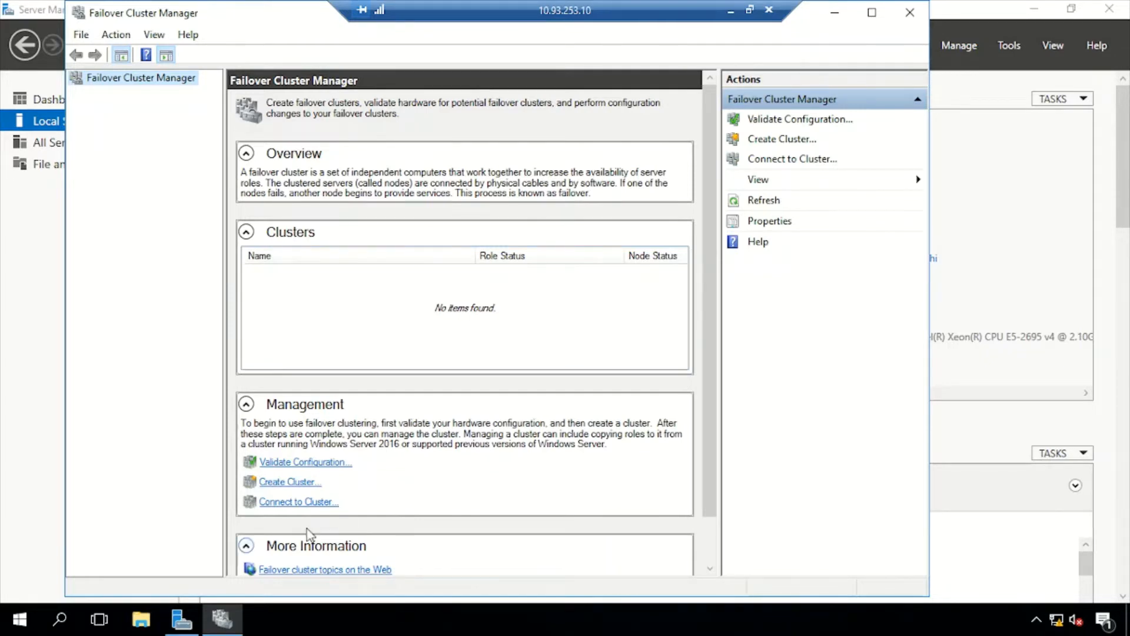
Switch to the 10.93.253.7 session and open Server Manager's Tools list.
left_click(731, 10)
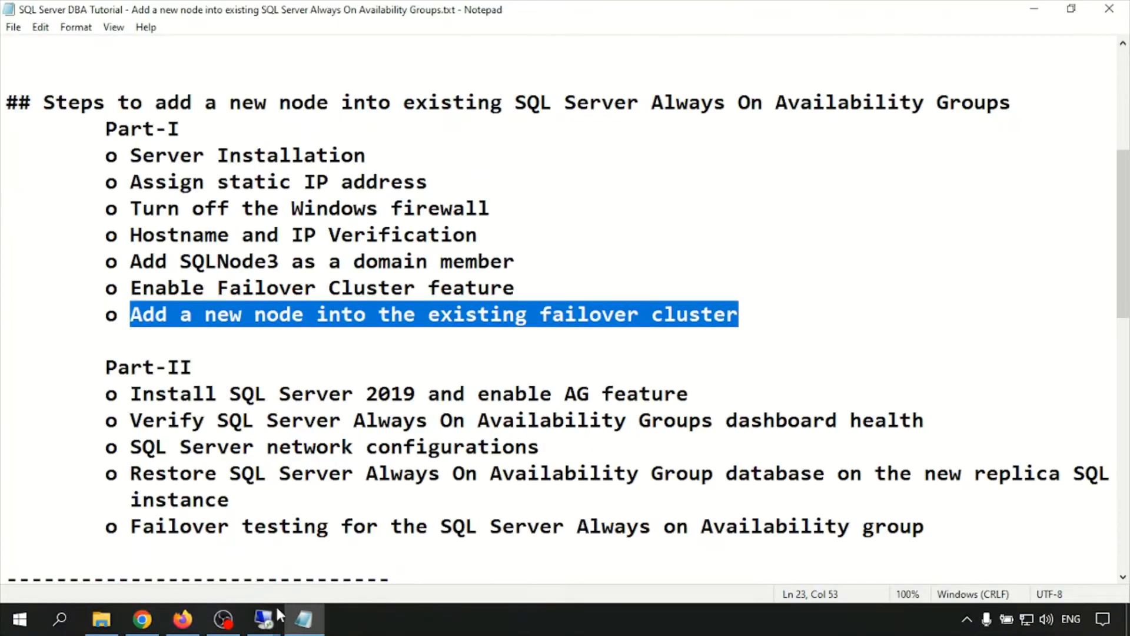
mouse_move(263, 629)
left_click(397, 552)
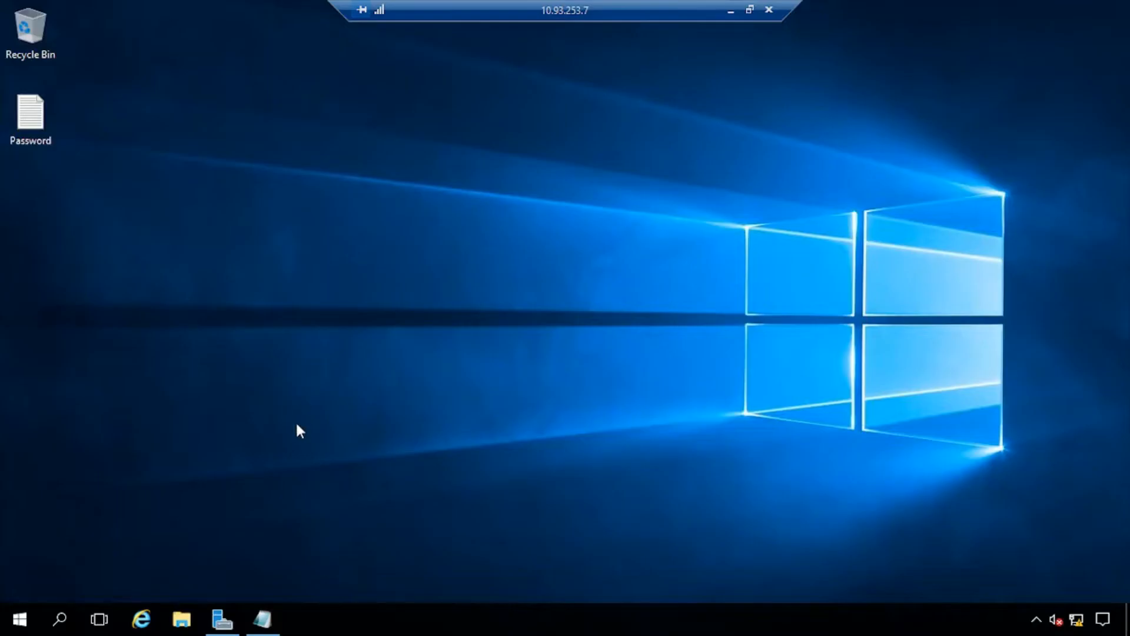
left_click(219, 621)
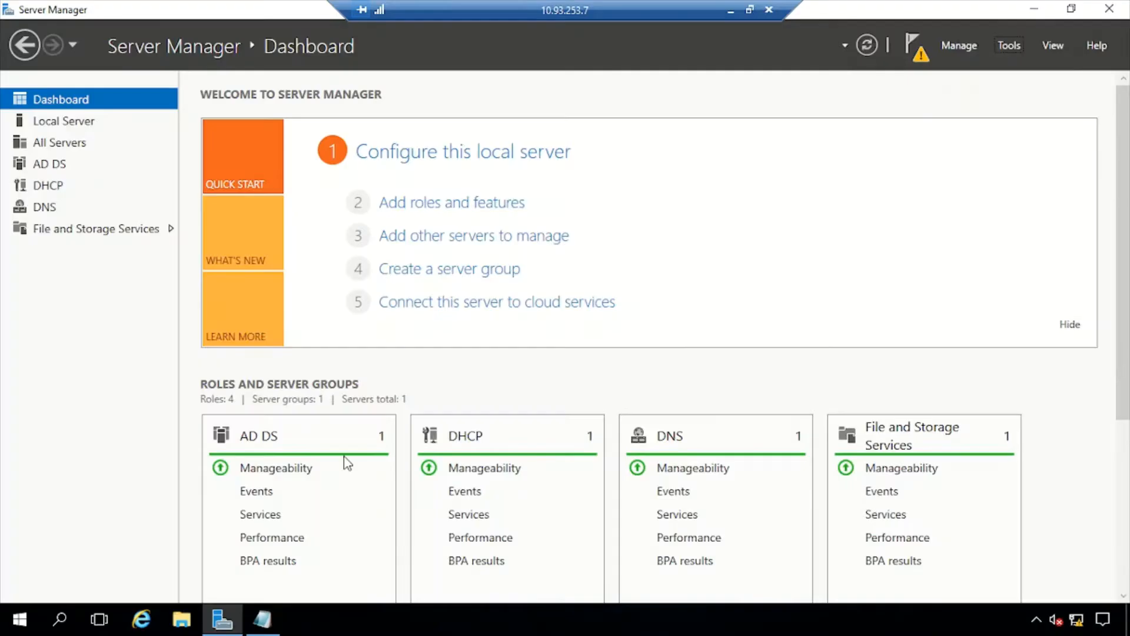
left_click(1008, 45)
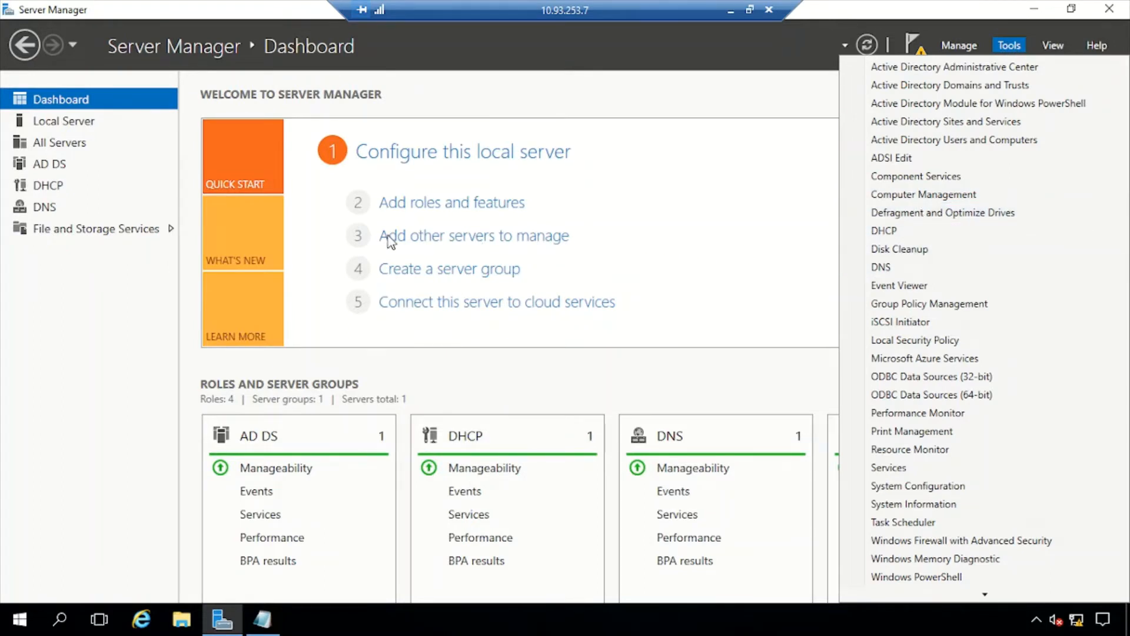
Search the Start menu for the failover tool, find nothing, and minimize the session.
key("super")
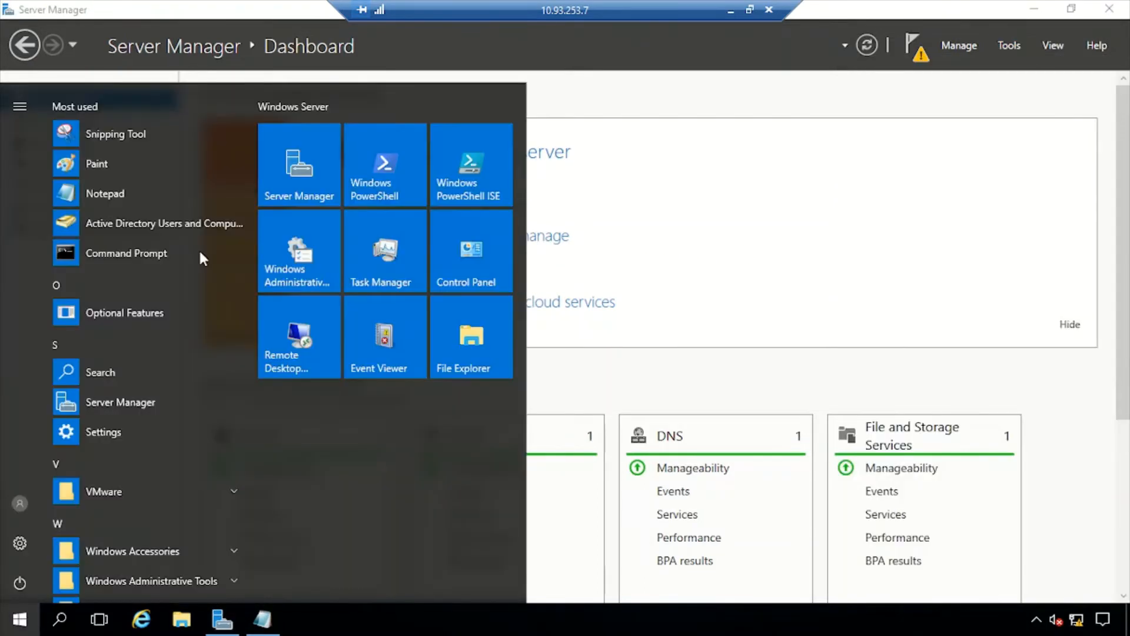
key("super")
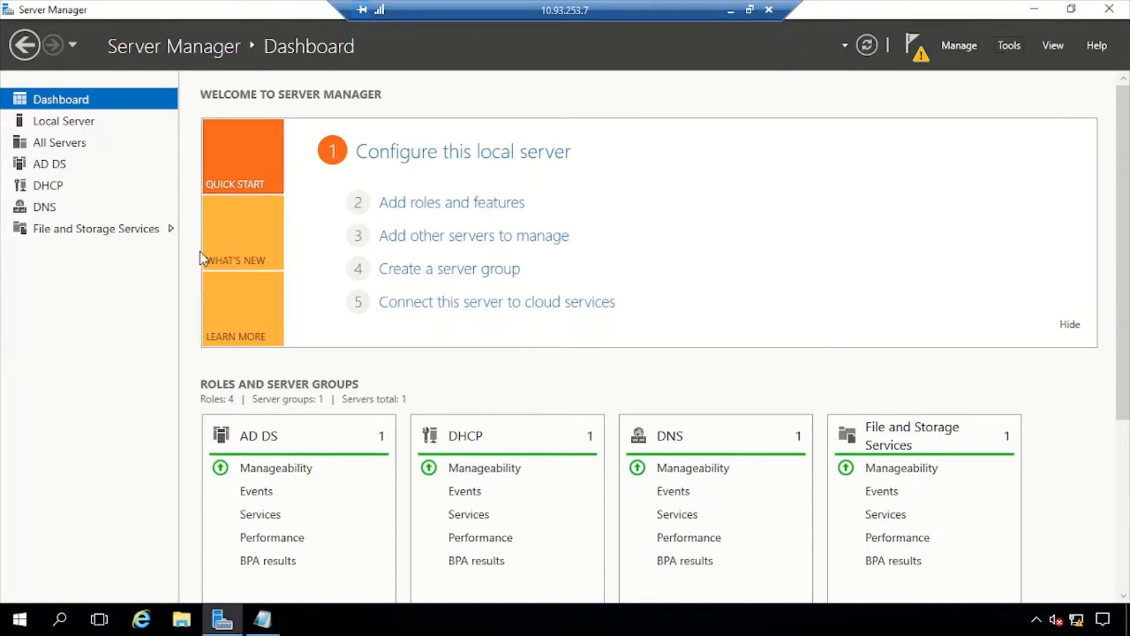
key("super")
type("f")
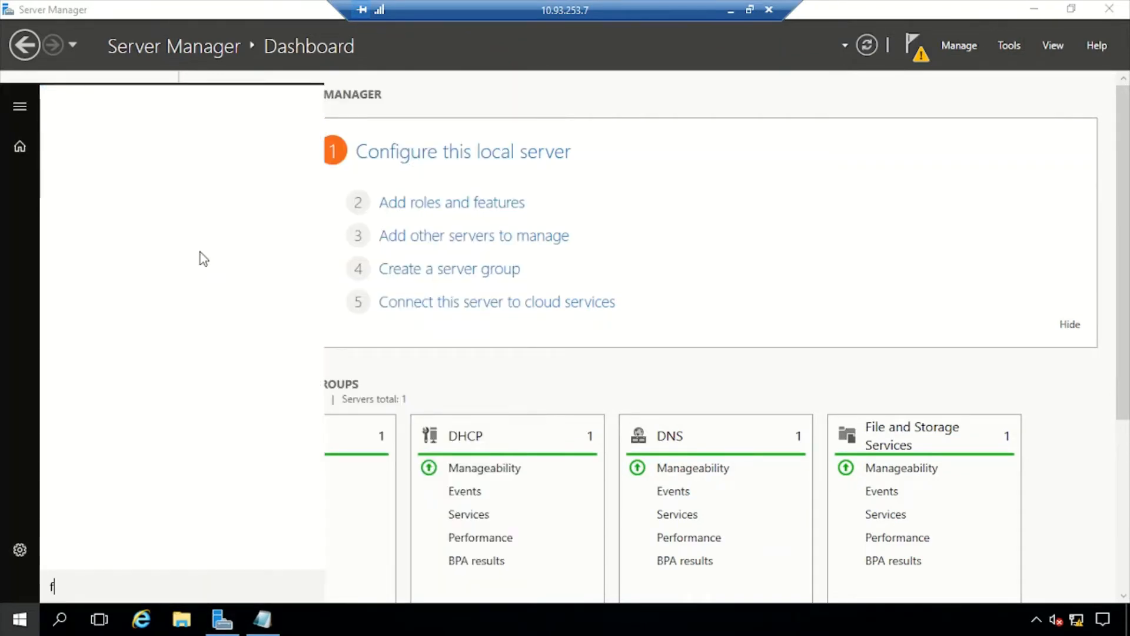
type("auk")
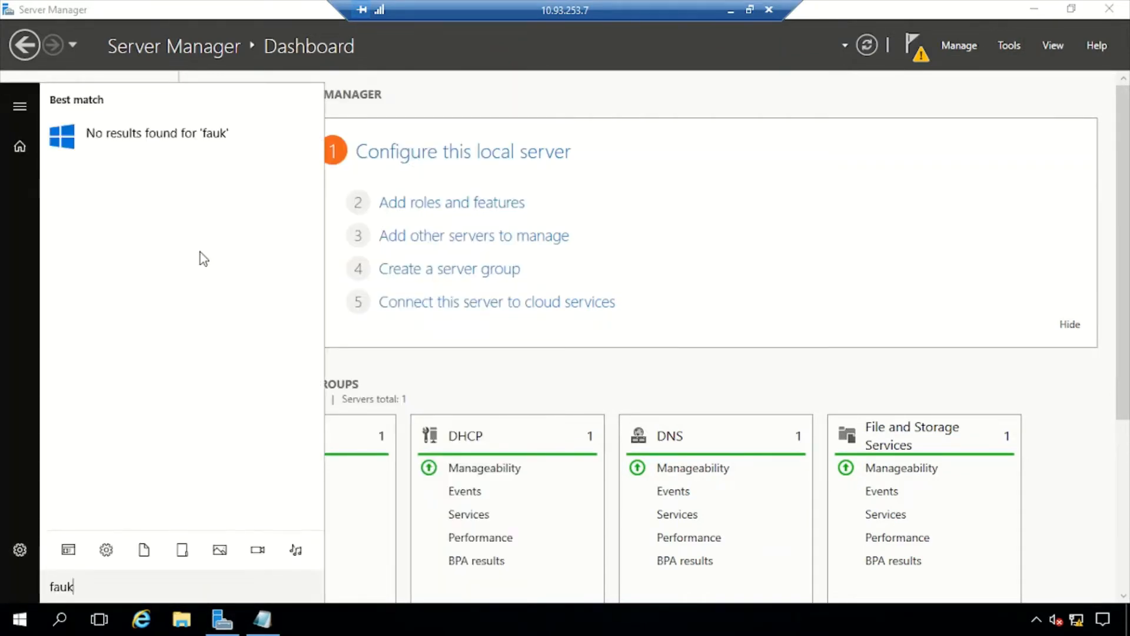
key("BackSpace")
key("BackSpace")
type("ilo")
key("Escape")
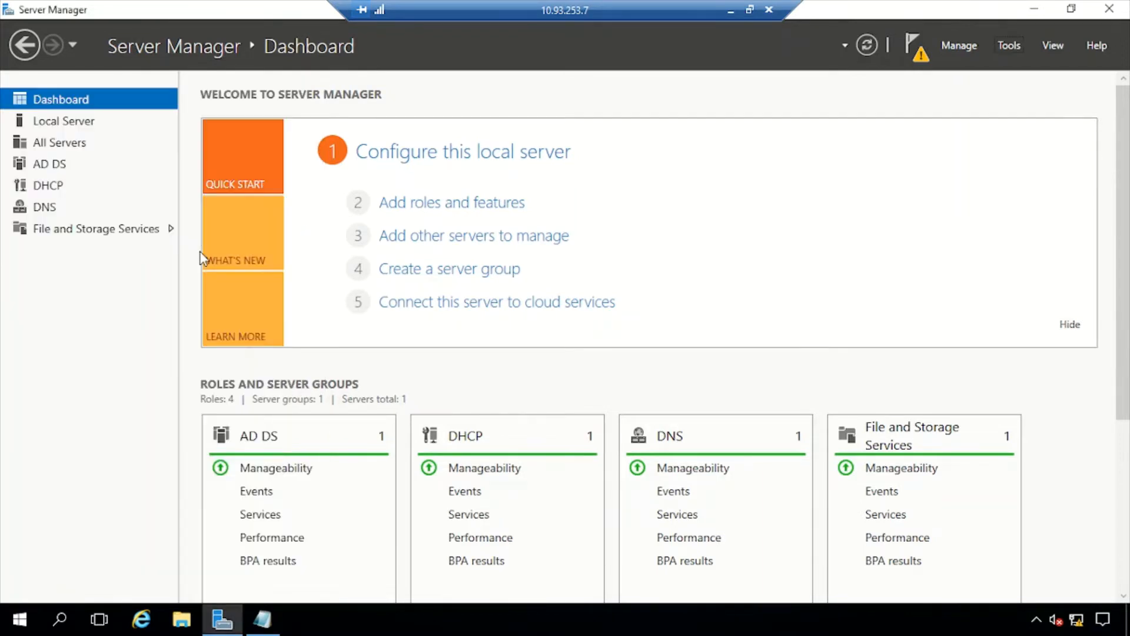
left_click(731, 11)
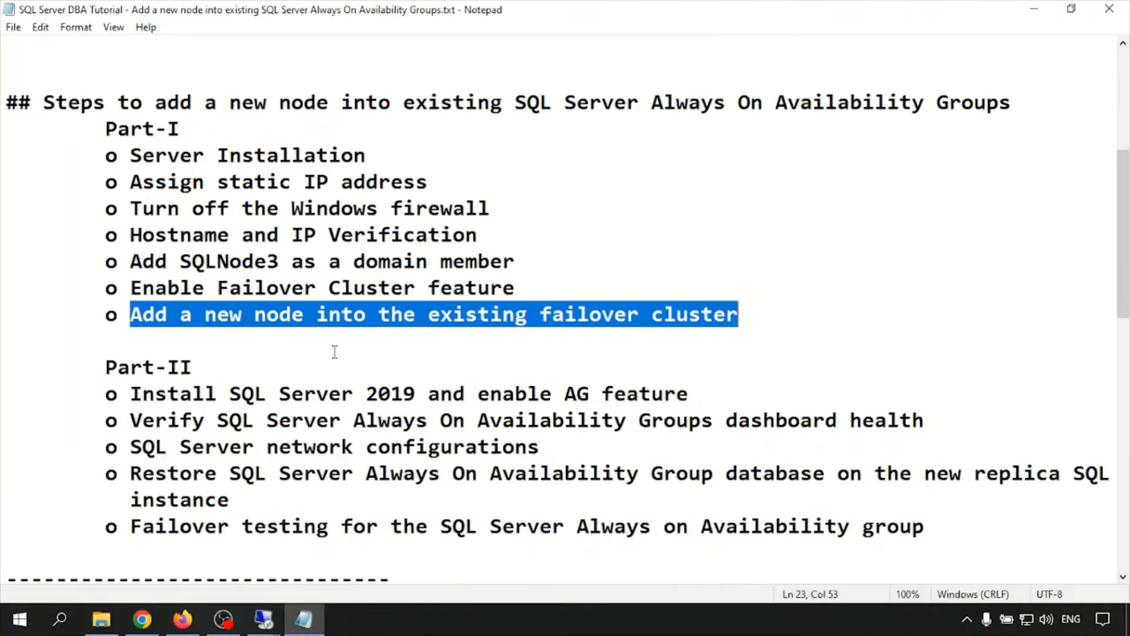
On the 10.93.253.5 session, launch Failover Cluster Manager via Server Manager Tools.
mouse_move(262, 620)
left_click(116, 550)
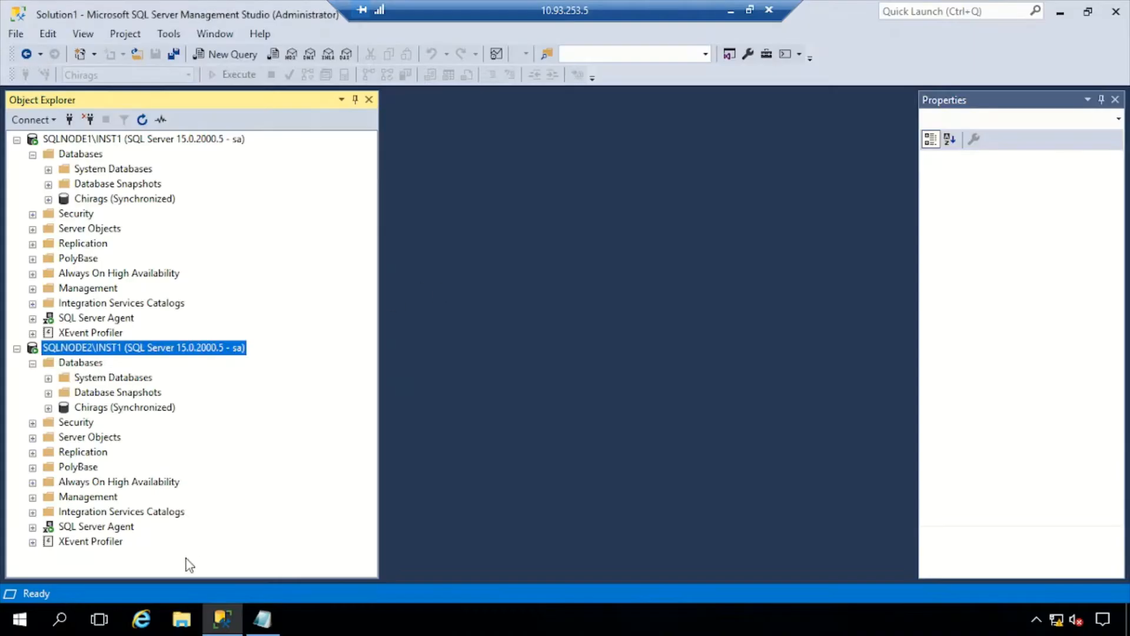
left_click(24, 618)
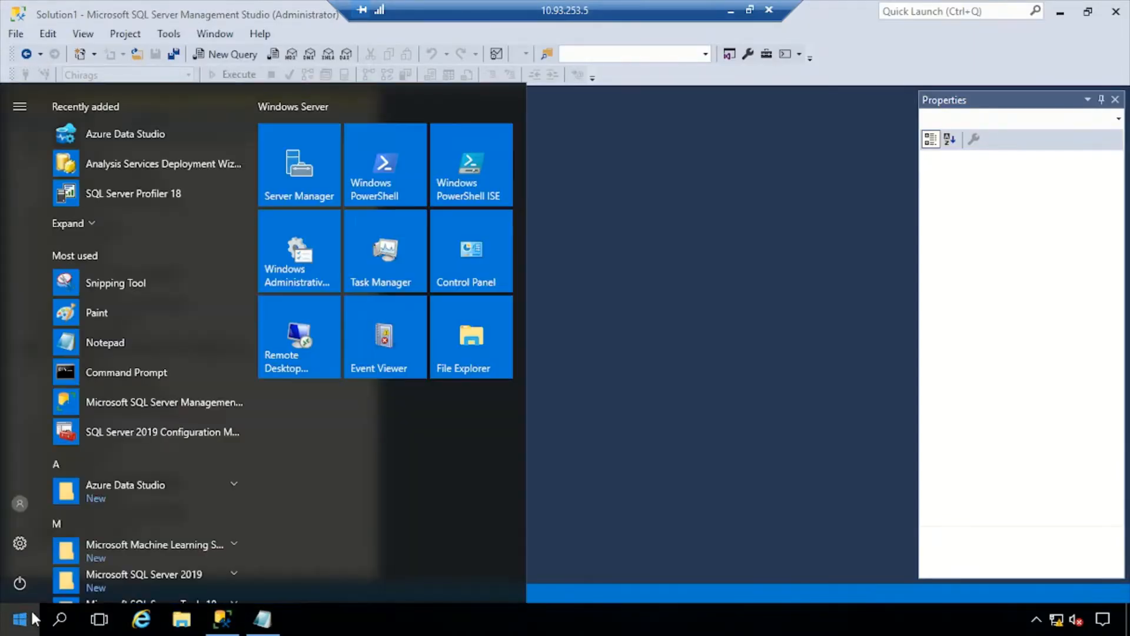
left_click(301, 182)
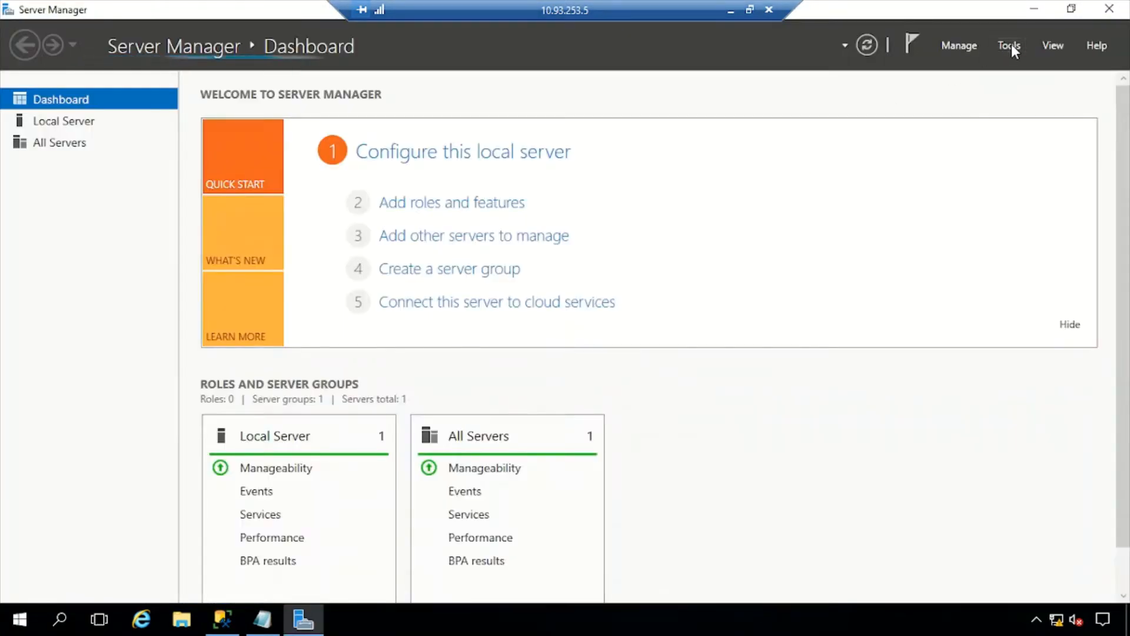
left_click(1009, 45)
left_click(931, 186)
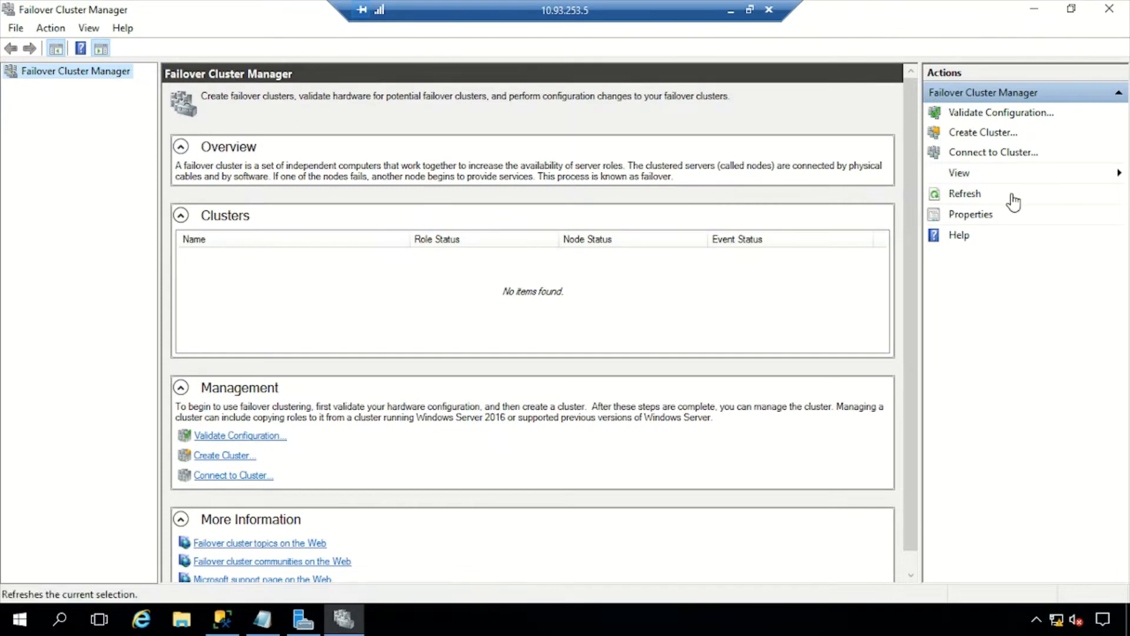
Connect to the SQLAGCLU cluster, look at its nodes, and minimize the session.
left_click(963, 152)
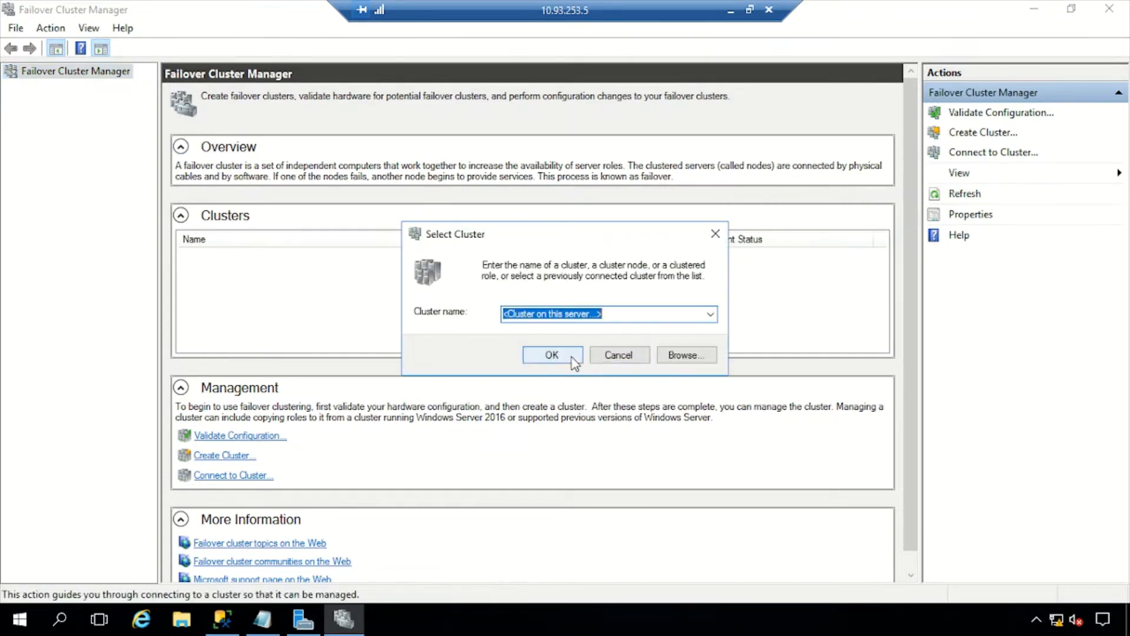
left_click(554, 355)
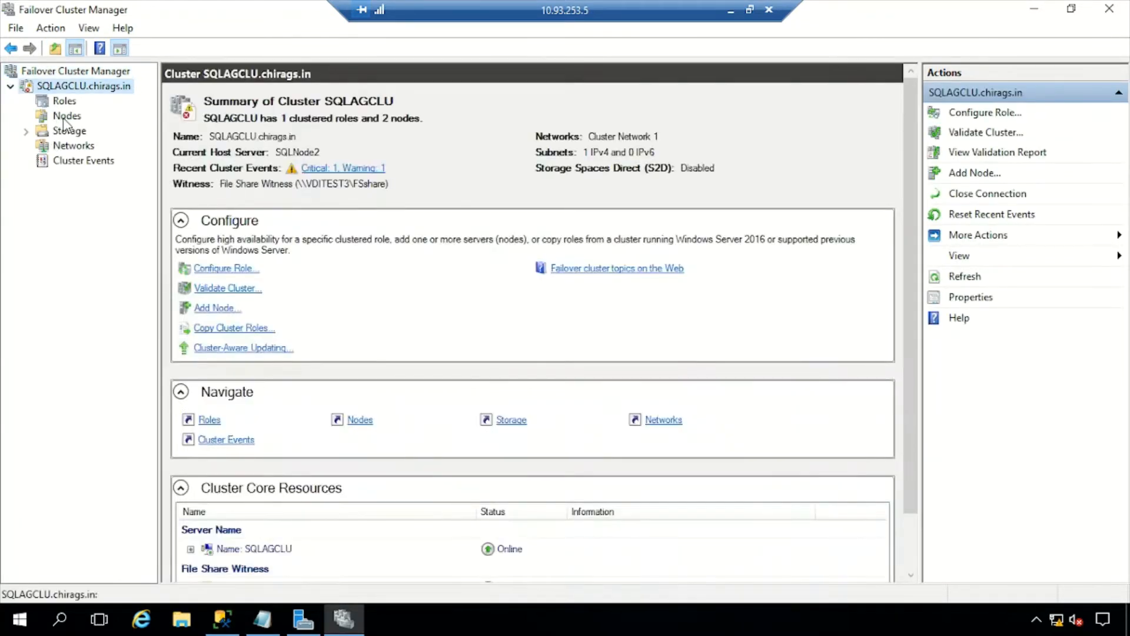
right_click(65, 120)
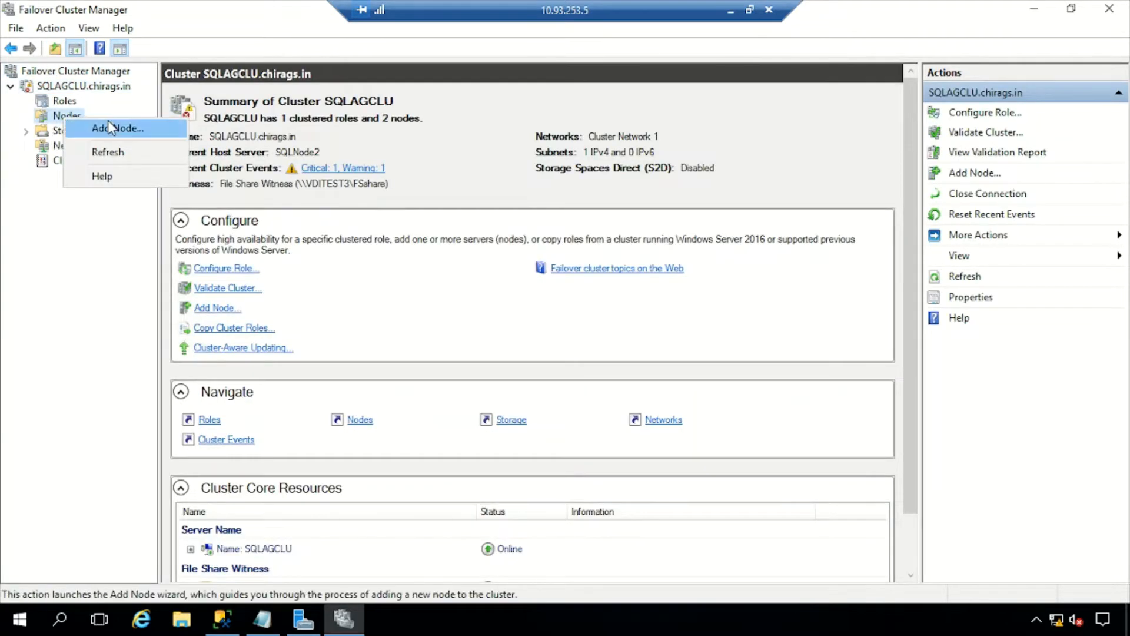
left_click(61, 277)
left_click(730, 10)
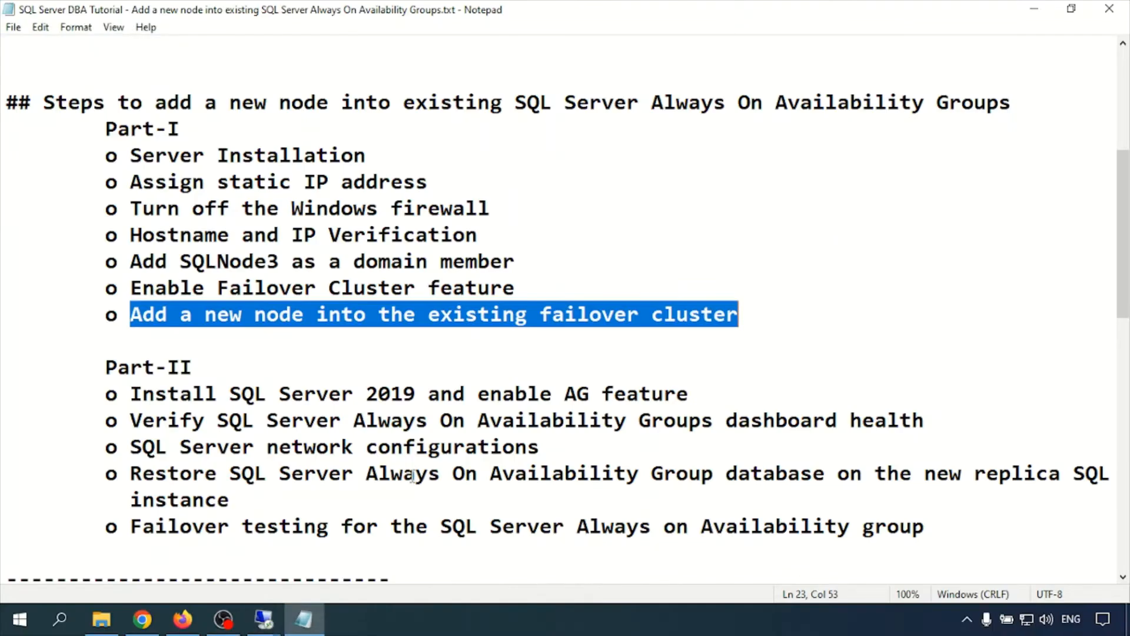
On the 10.93.253.10 session, find Connect to Cluster's cluster list empty and cancel.
mouse_move(306, 624)
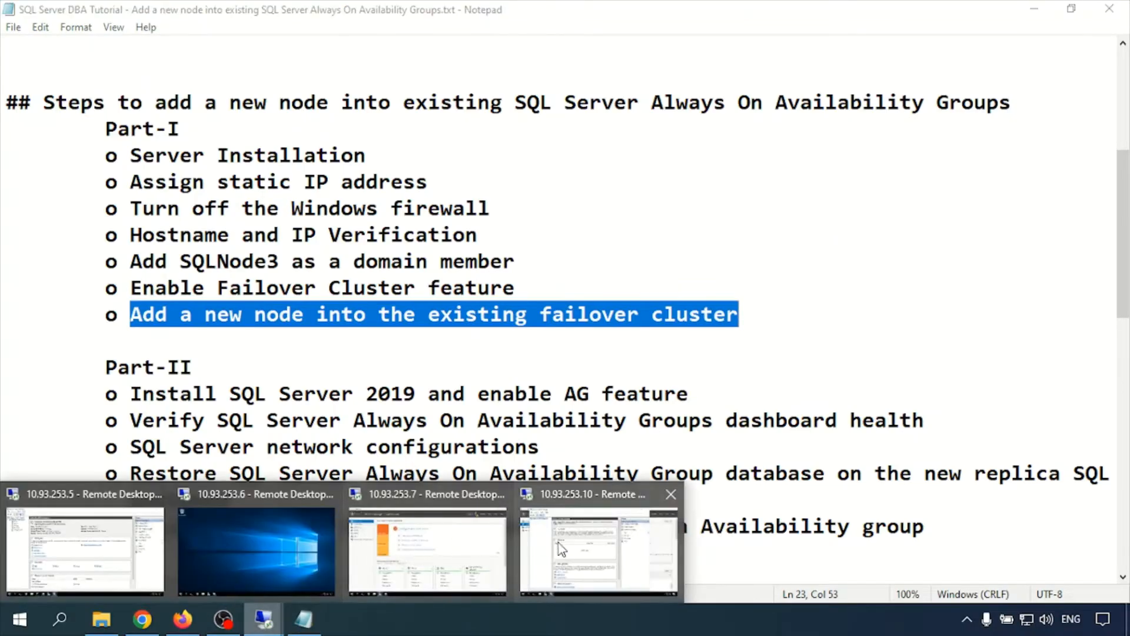
left_click(589, 547)
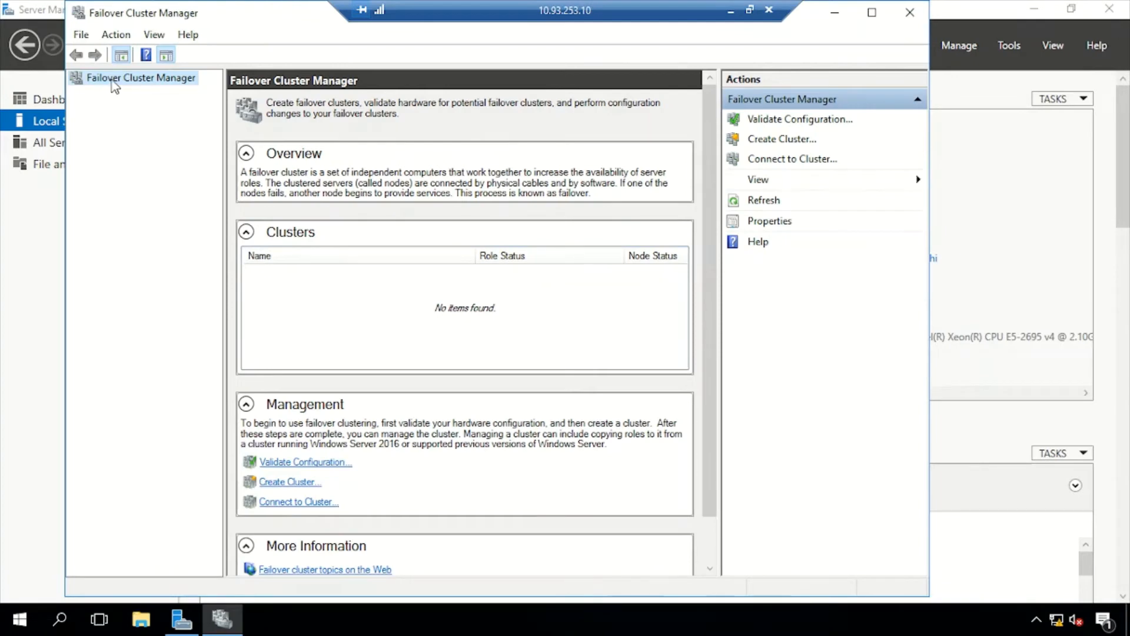
right_click(112, 79)
left_click(178, 126)
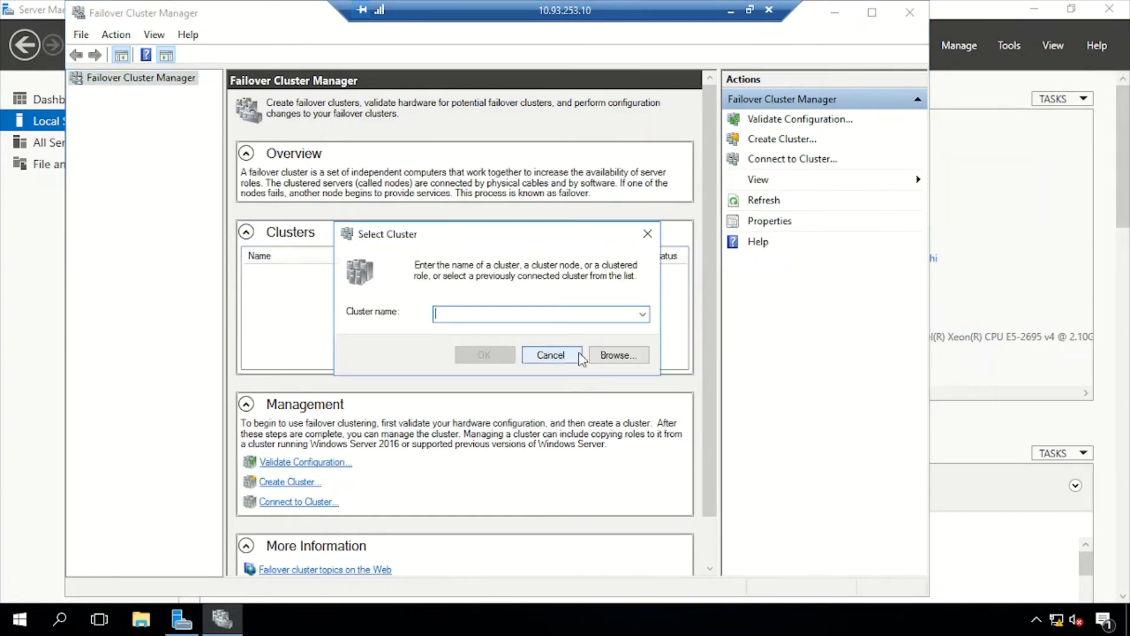
left_click(643, 315)
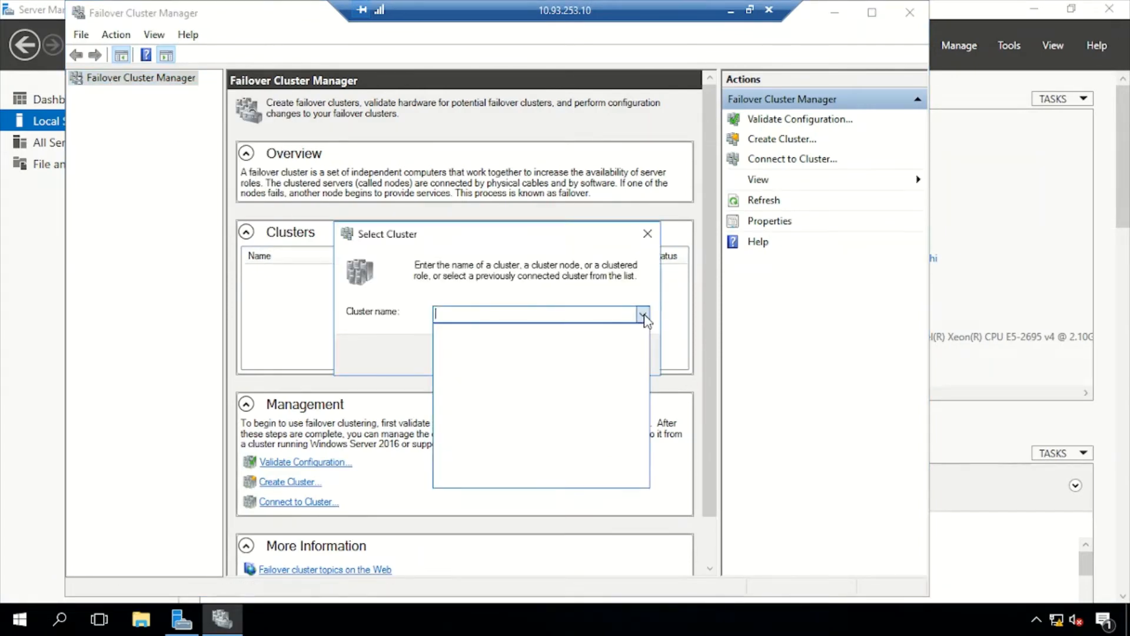
left_click(644, 316)
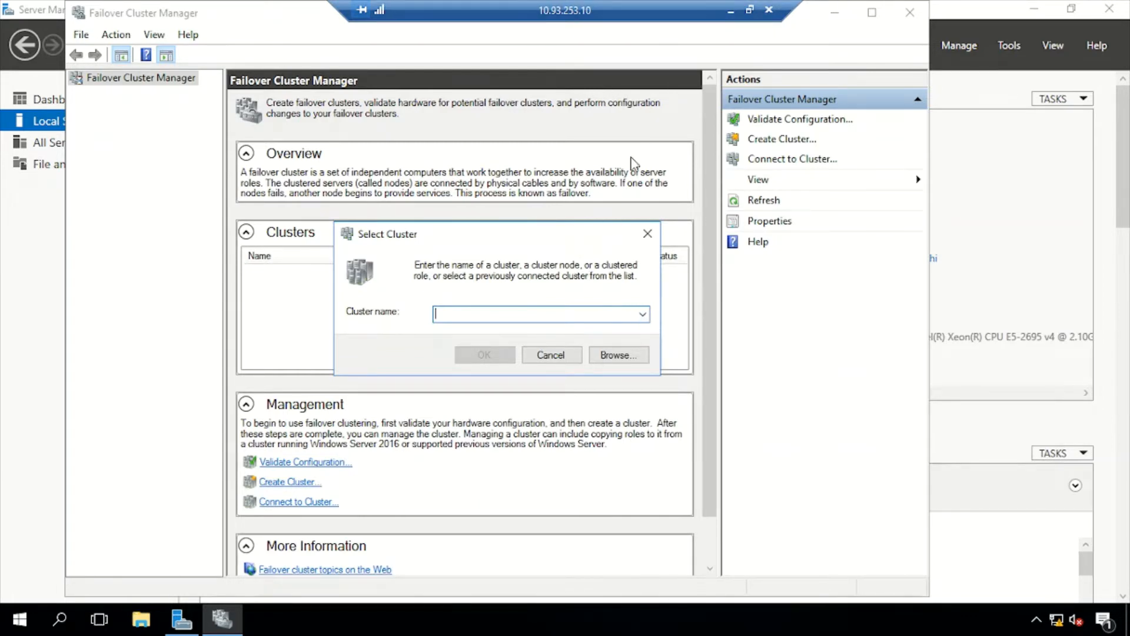
left_click(649, 233)
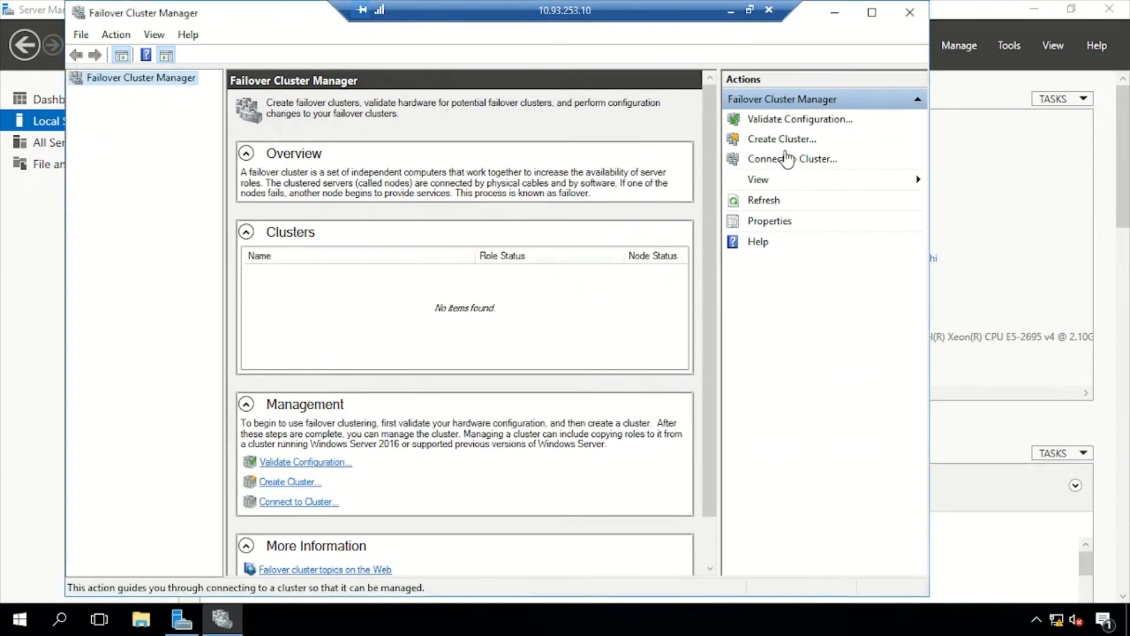
Start the Validate Configuration wizard and open the advanced computer search.
left_click(780, 120)
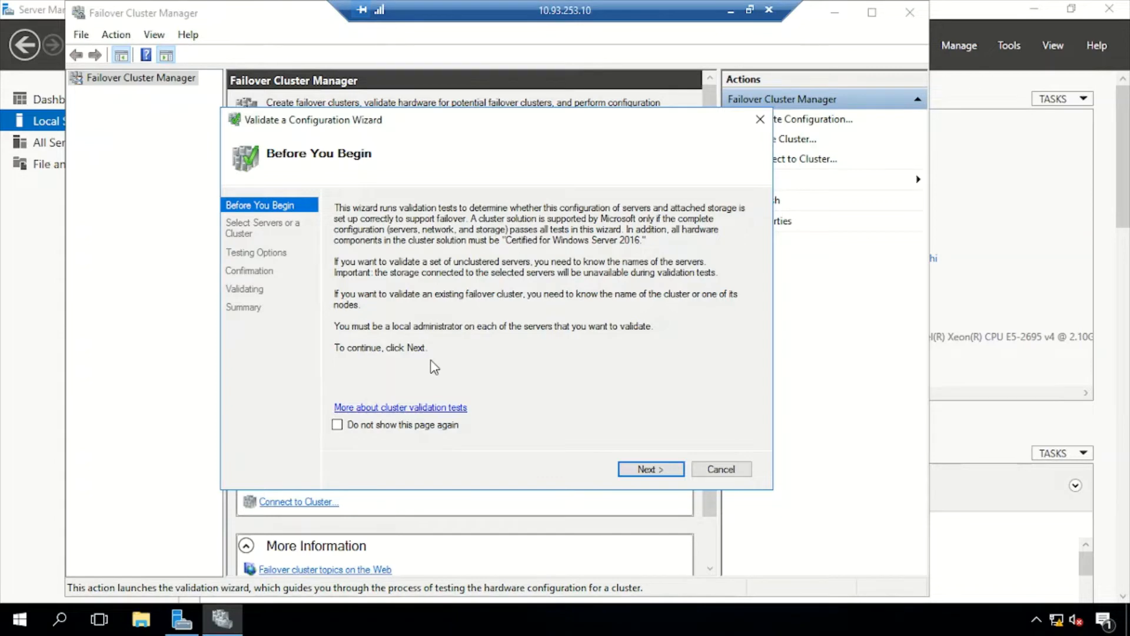
left_click(657, 470)
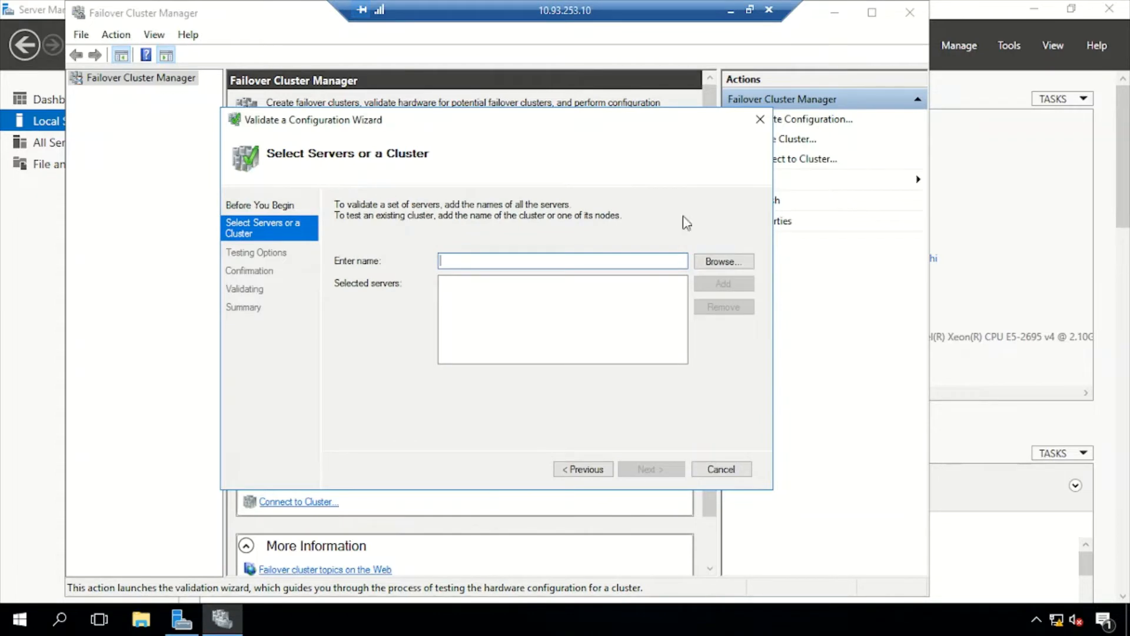
left_click(732, 270)
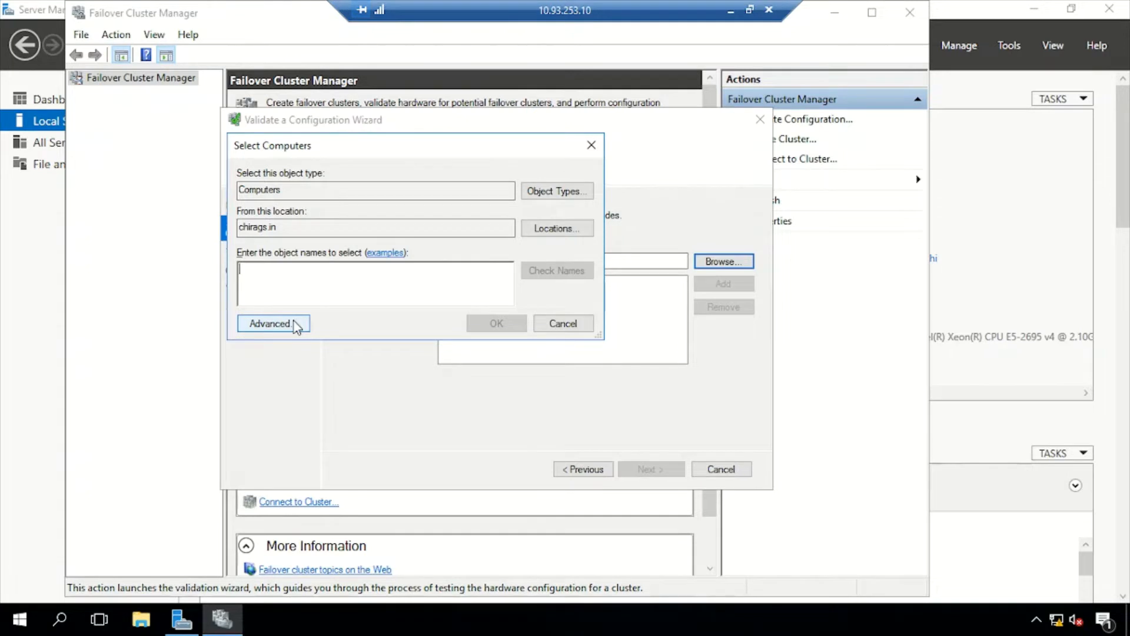
left_click(294, 326)
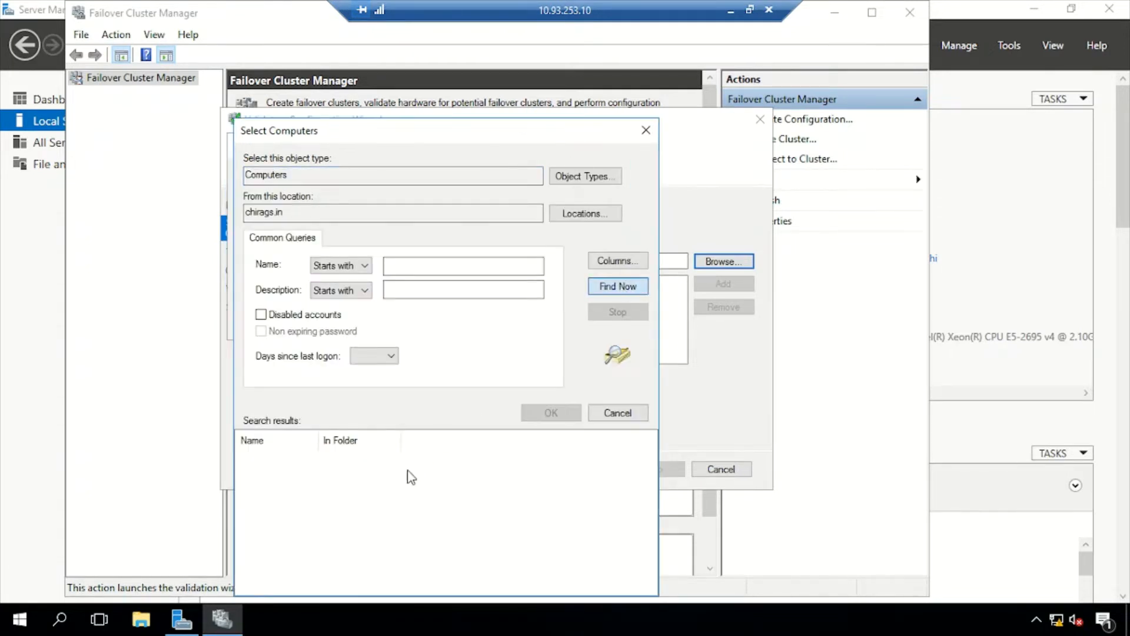
Sign in with domain admin credentials, find SQLNODE3, and add it as the server to validate.
type("a")
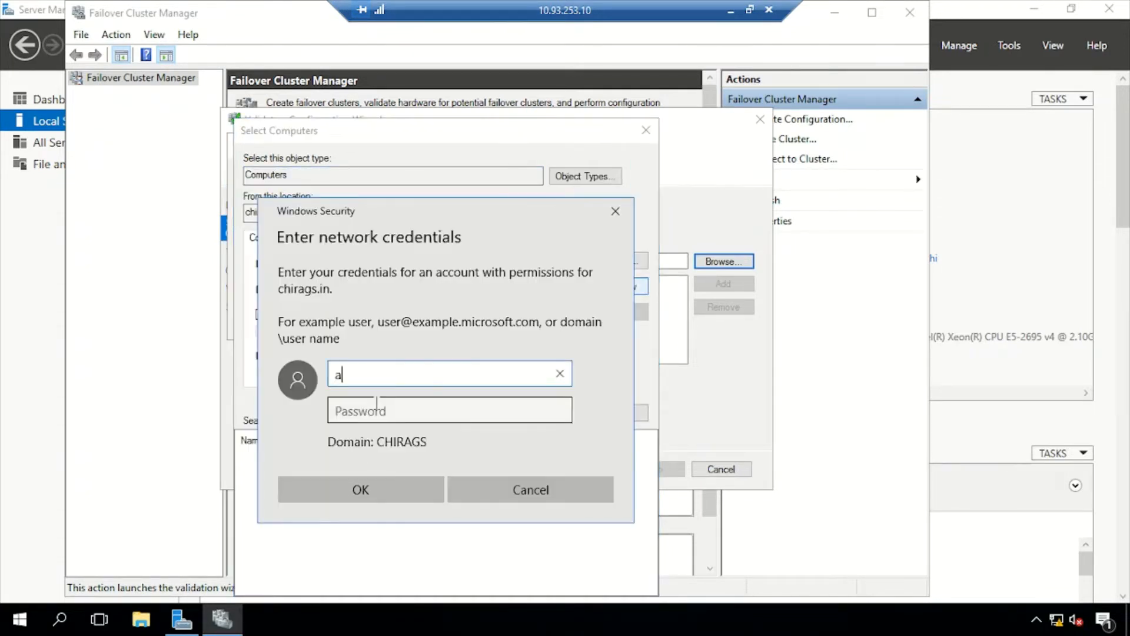
type("dadmin")
key("Tab")
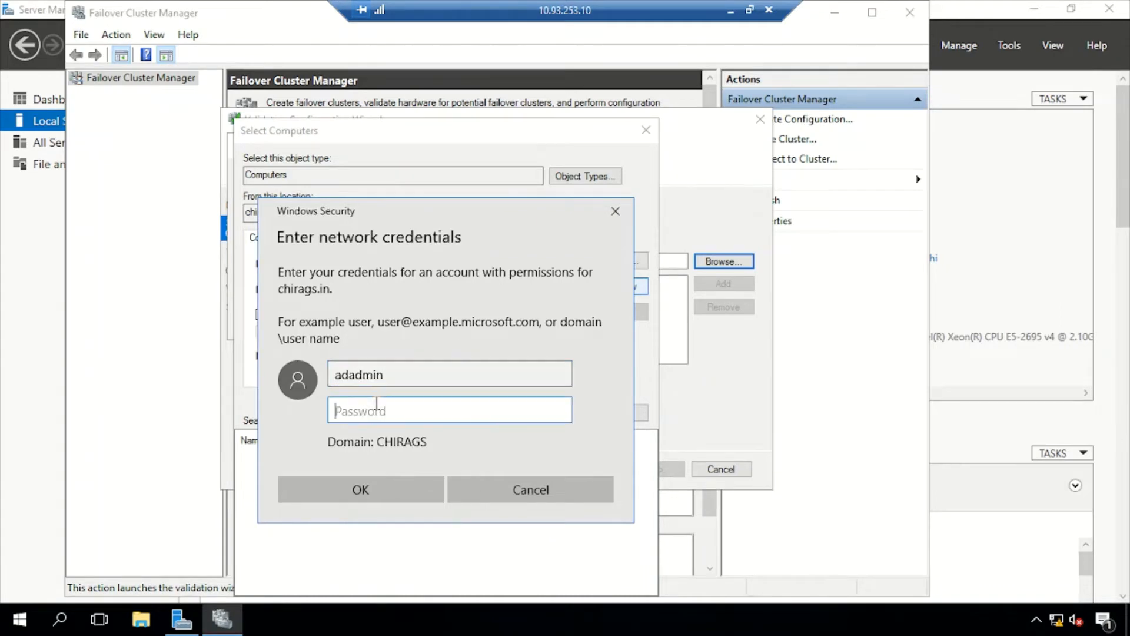
type("•••••••••••")
key("Return")
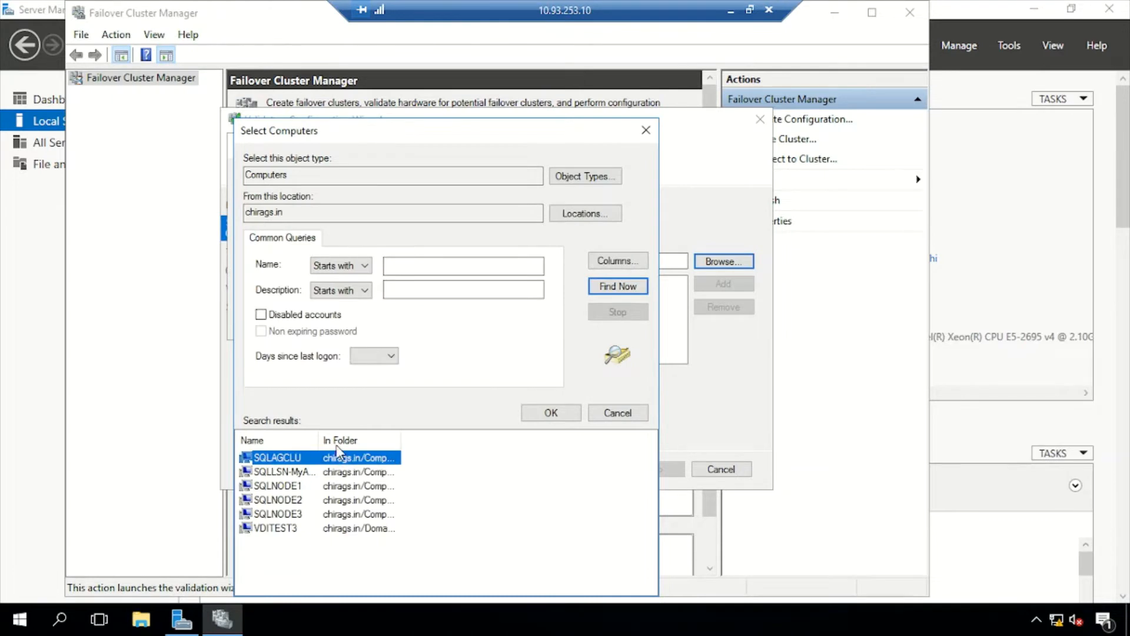
double_click(319, 437)
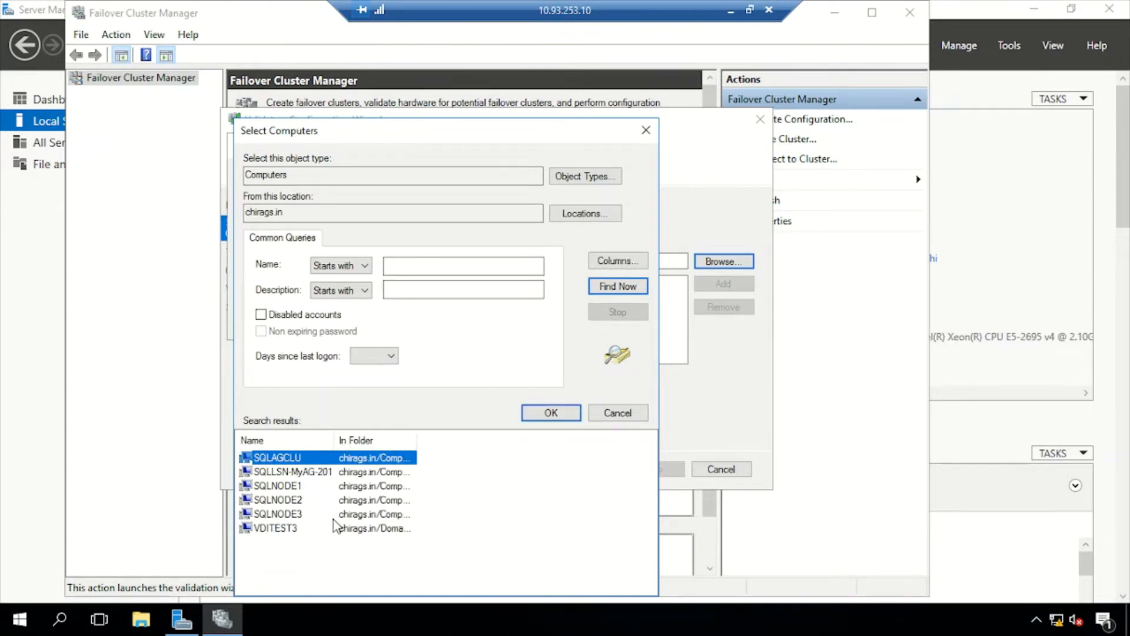
left_click(288, 514)
left_click(551, 412)
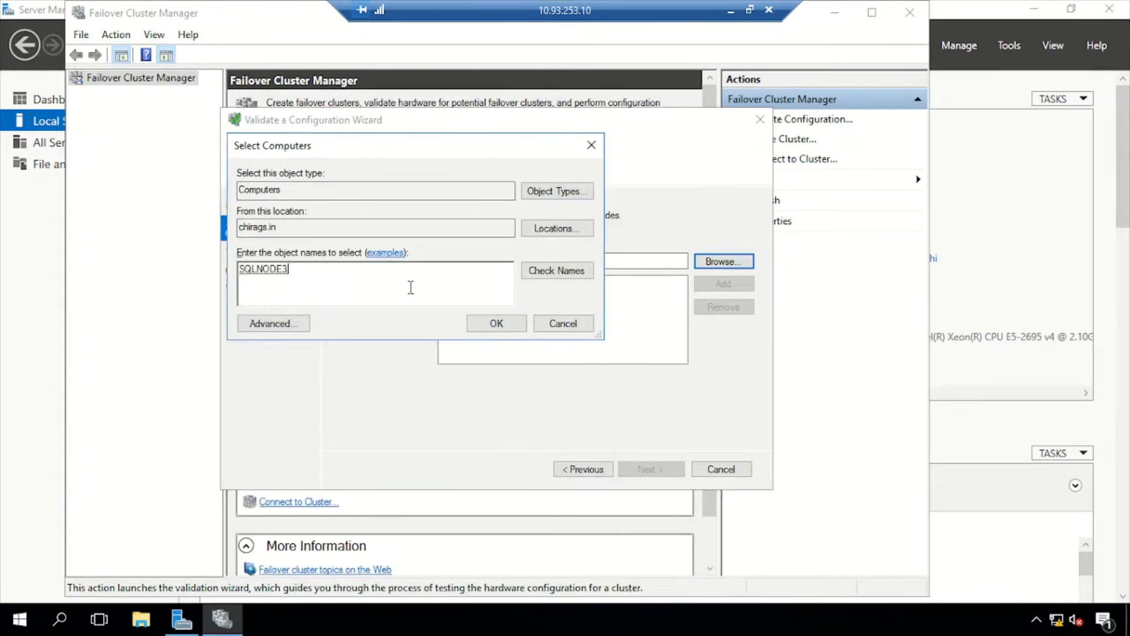
left_click(493, 324)
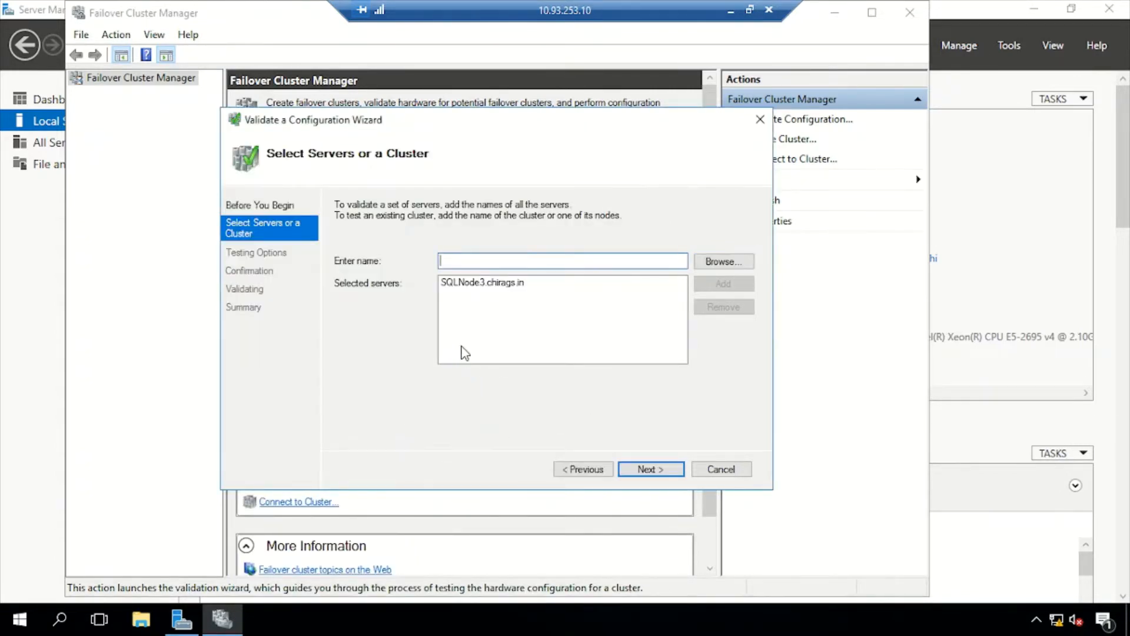
Run all validation tests on SQLNode3, review the gateway and DNS suffix warnings, and finish.
left_click(646, 469)
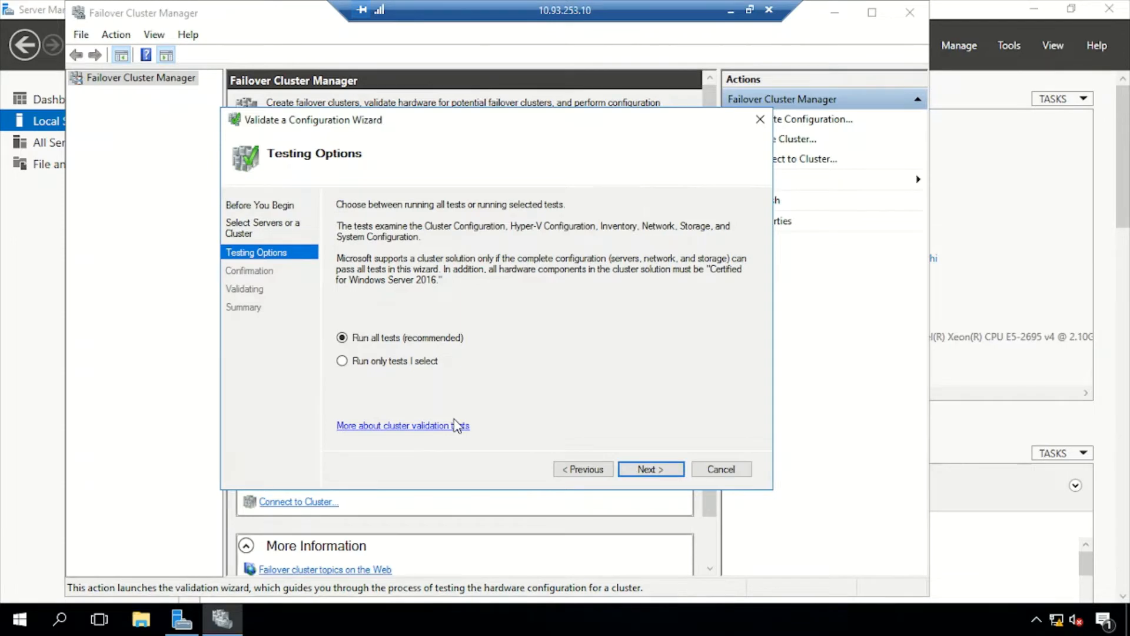
left_click(647, 469)
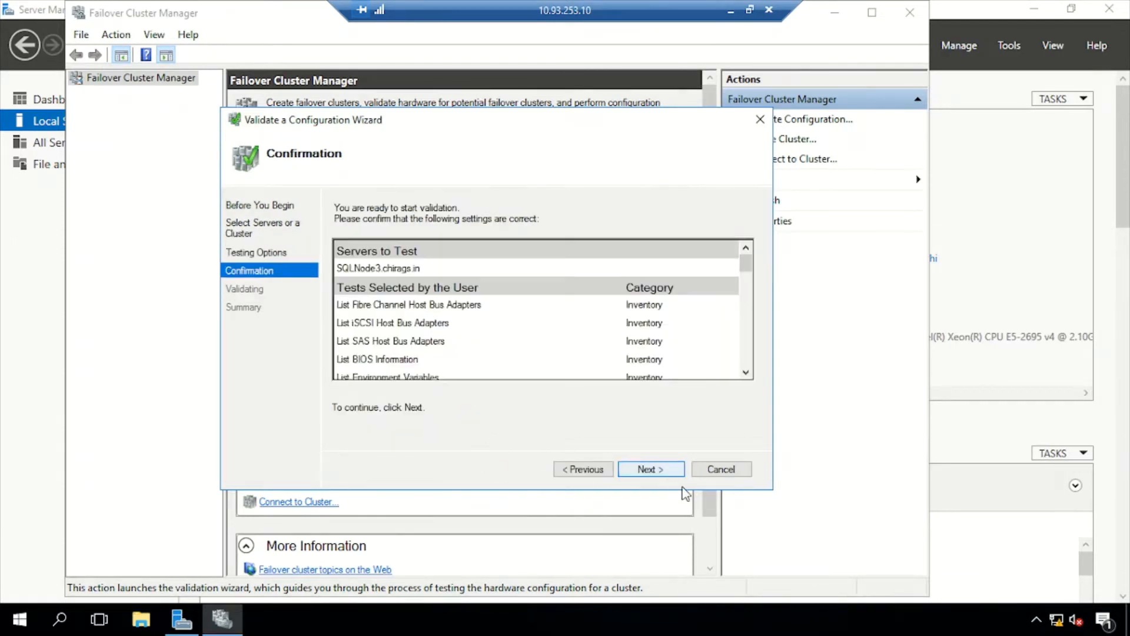
left_click(655, 468)
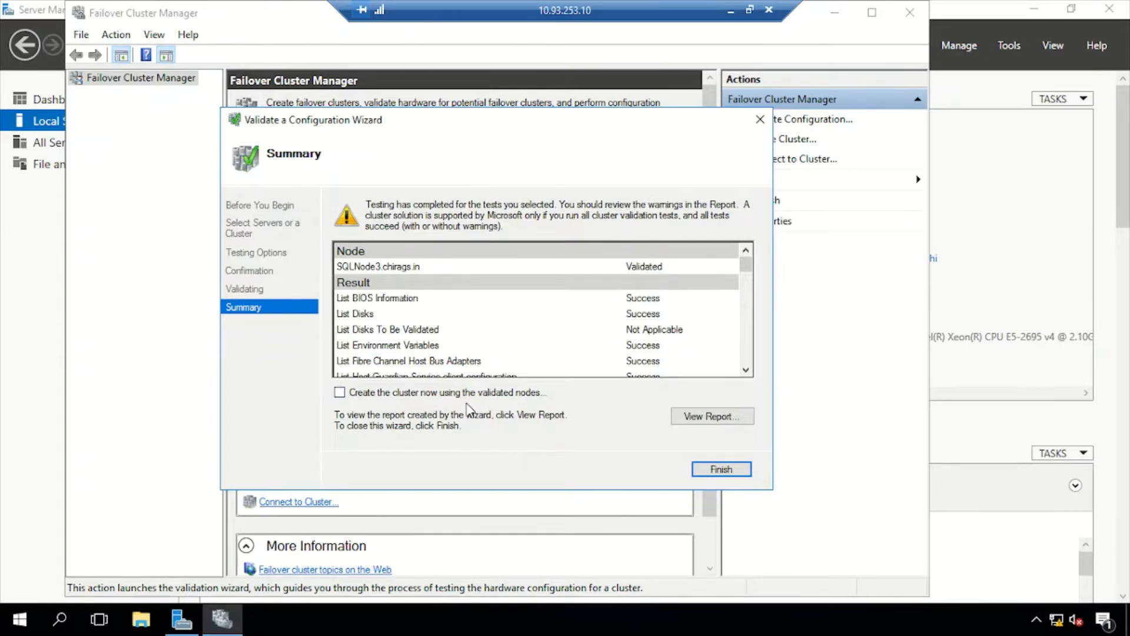
scroll(515, 338, "down", 12)
scroll(512, 353, "down", 3)
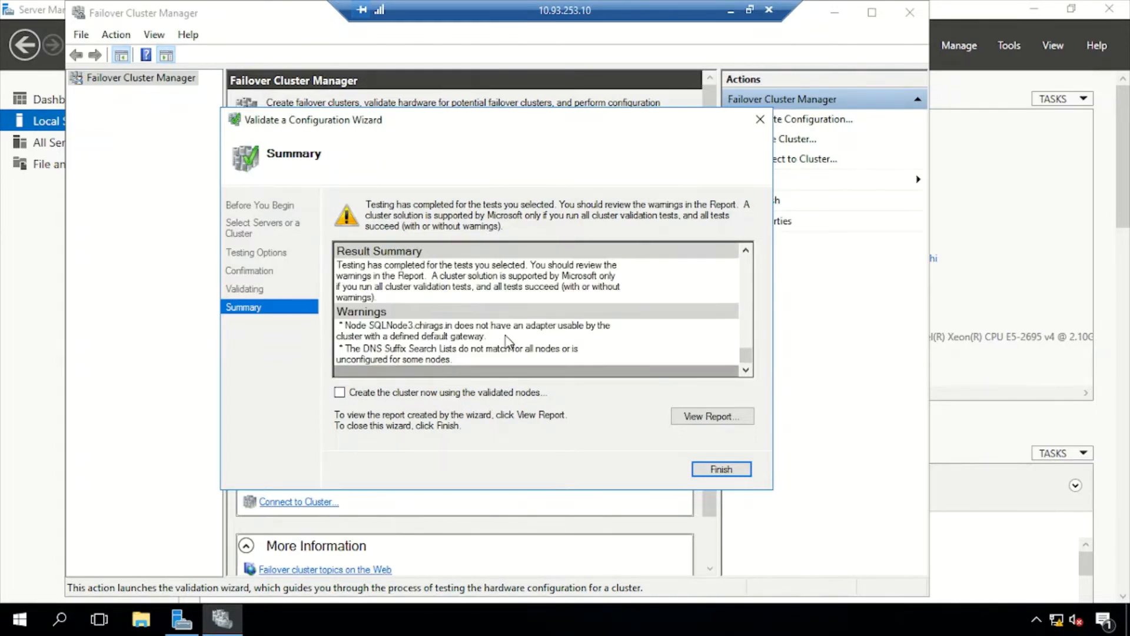
scroll(537, 371, "up", 12)
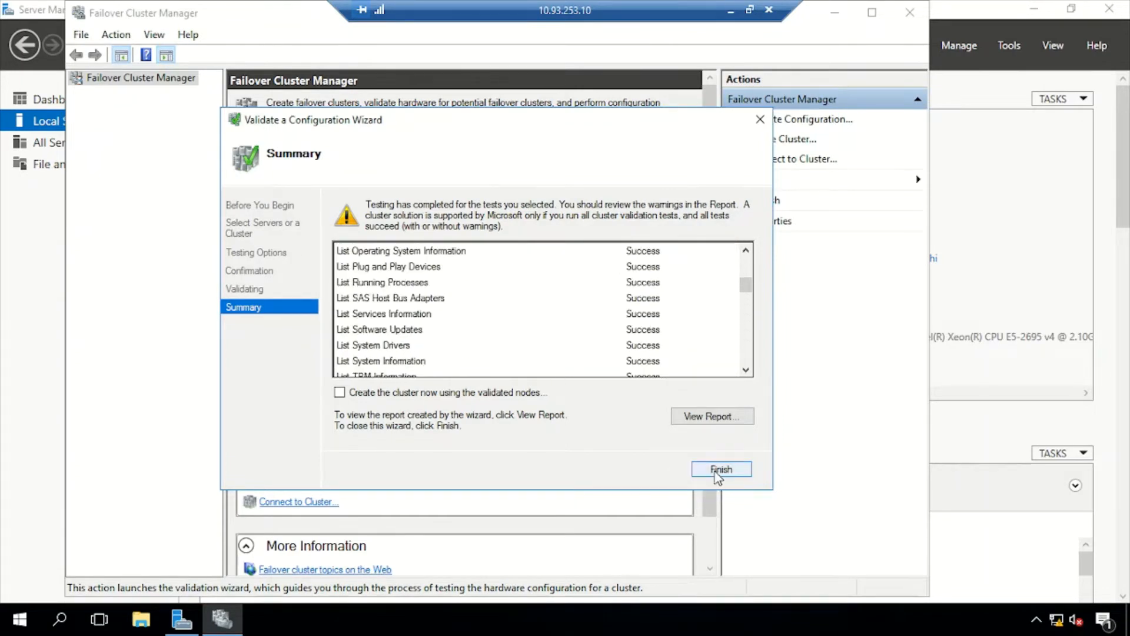
left_click(721, 468)
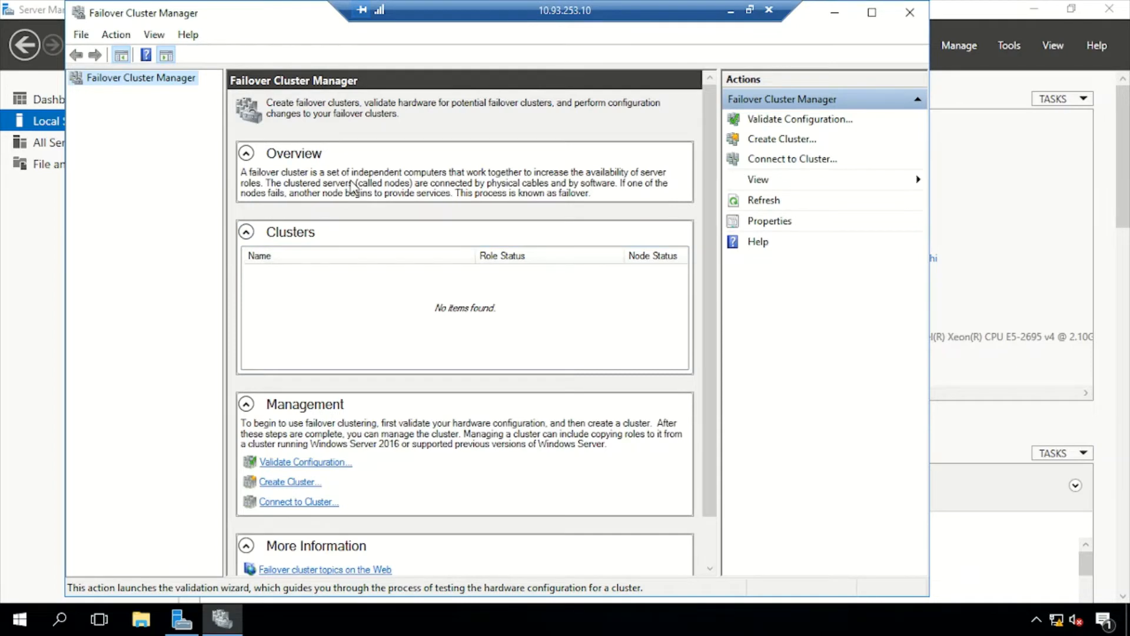
right_click(162, 79)
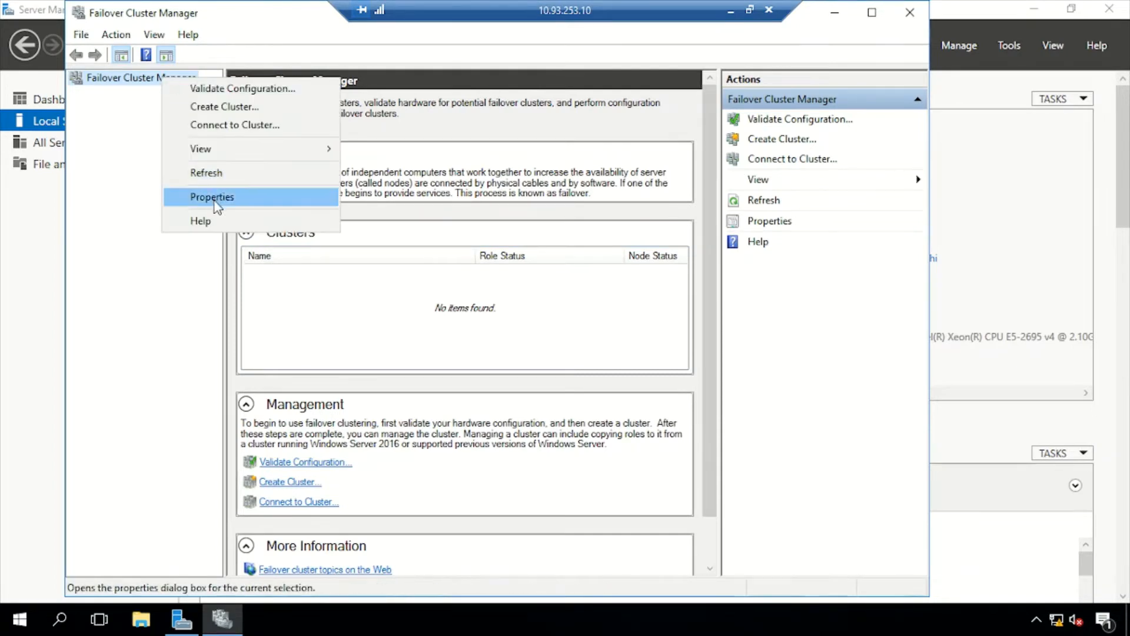
left_click(214, 174)
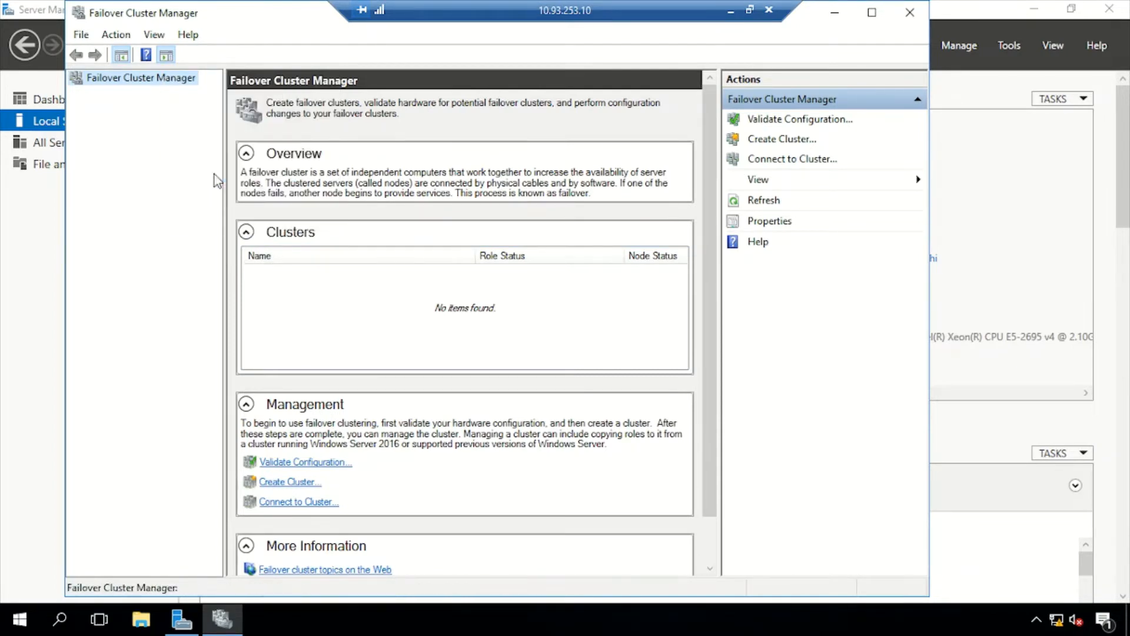
left_click(789, 160)
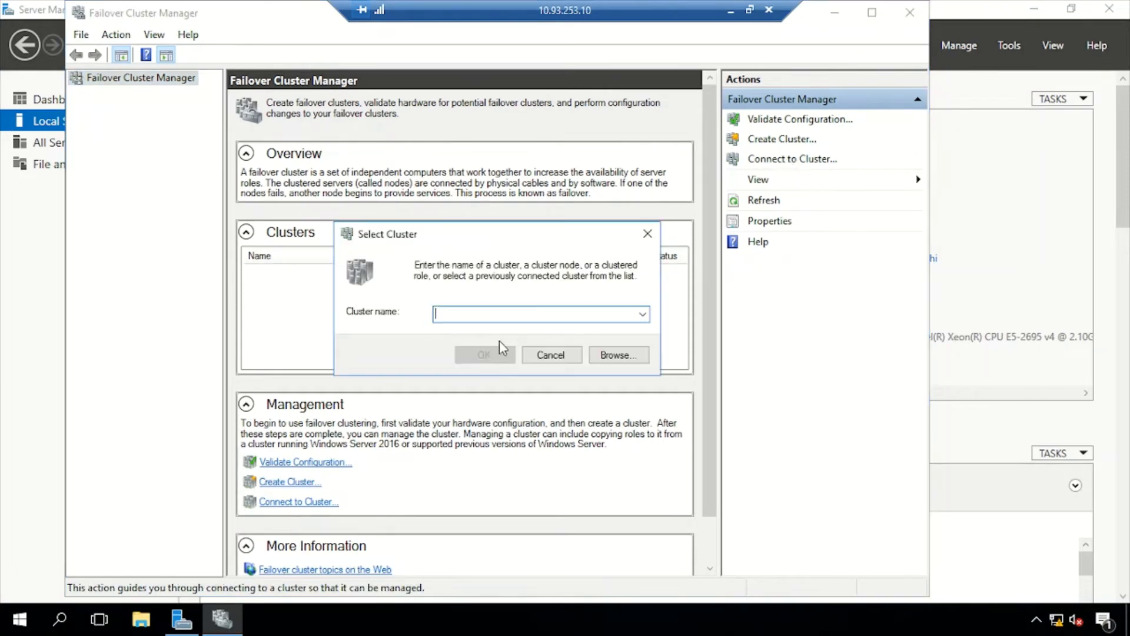
left_click(643, 315)
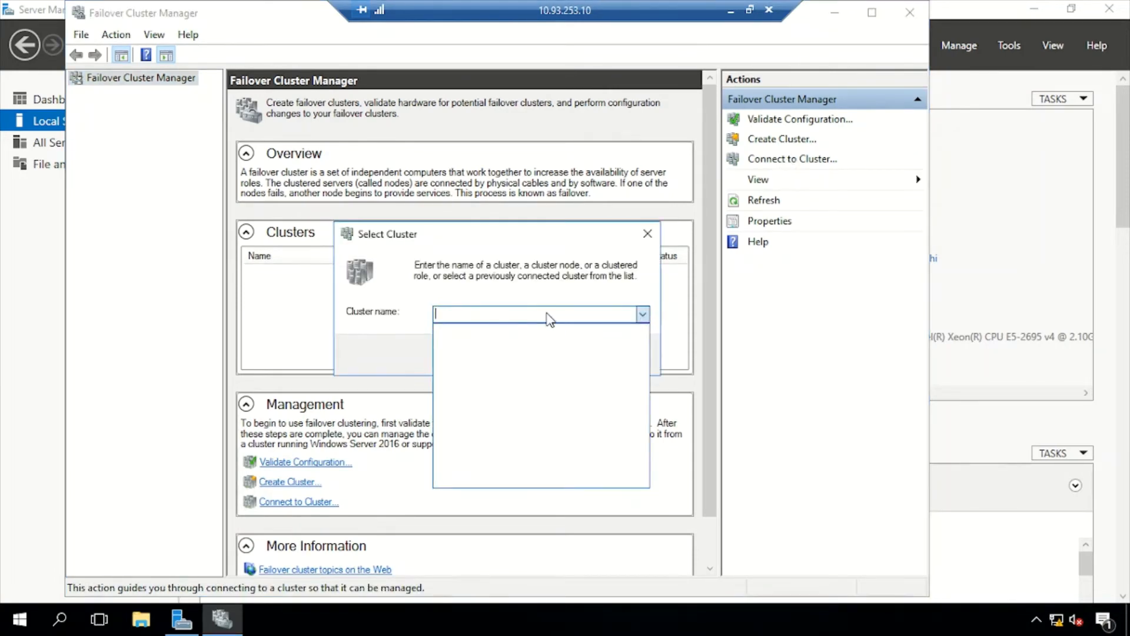
type("10.93.253.7")
left_click(581, 288)
left_click(607, 357)
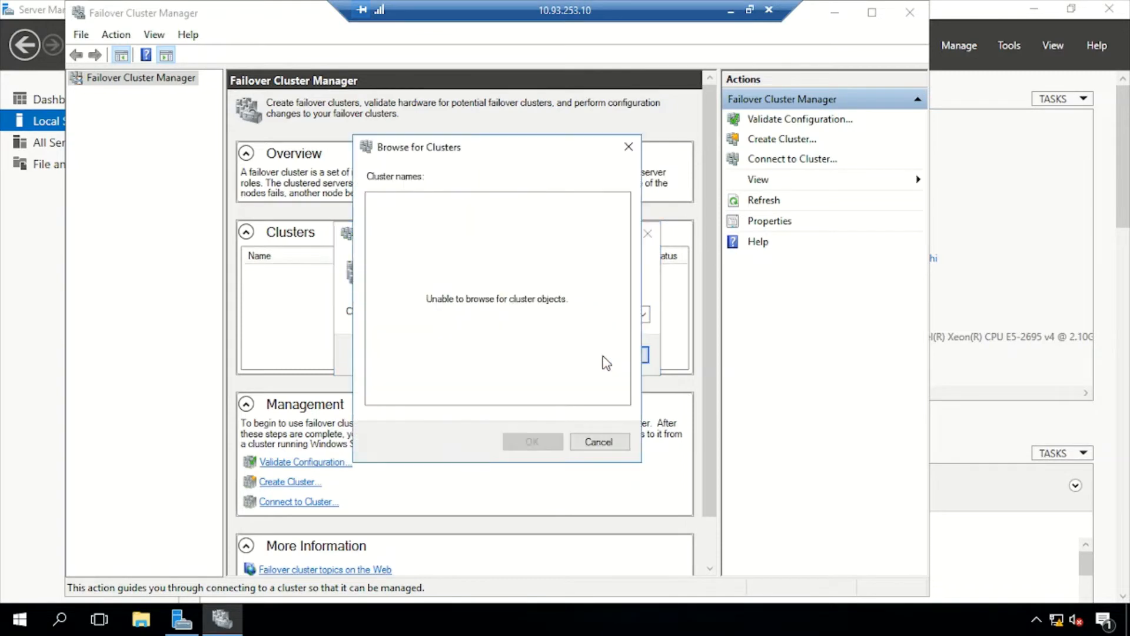
left_click(599, 444)
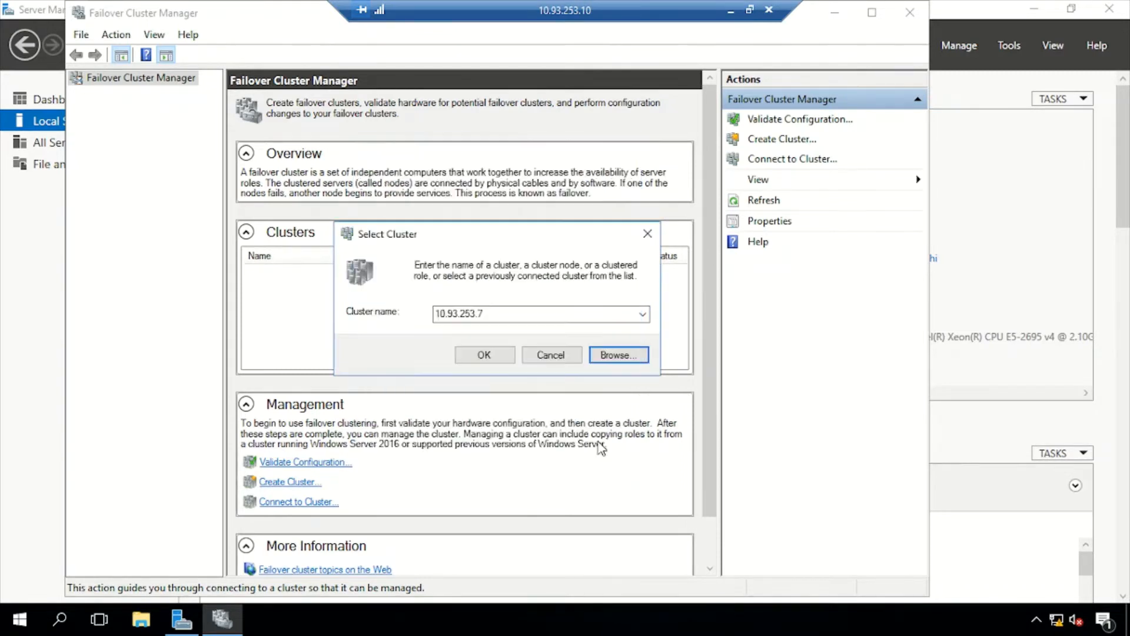
left_click(484, 354)
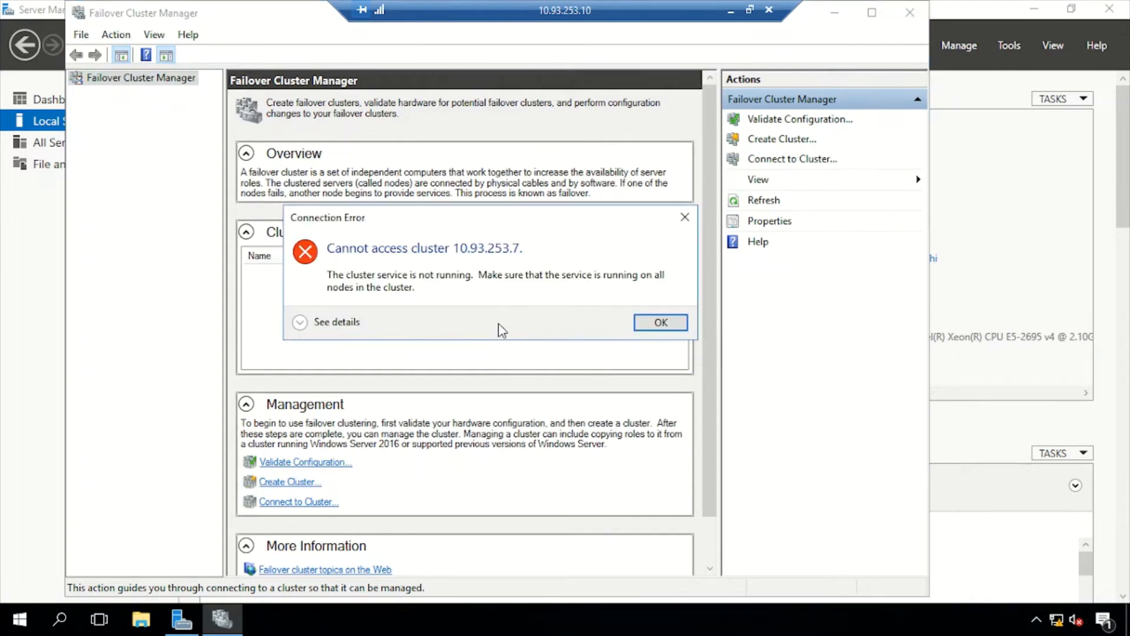
left_click(659, 323)
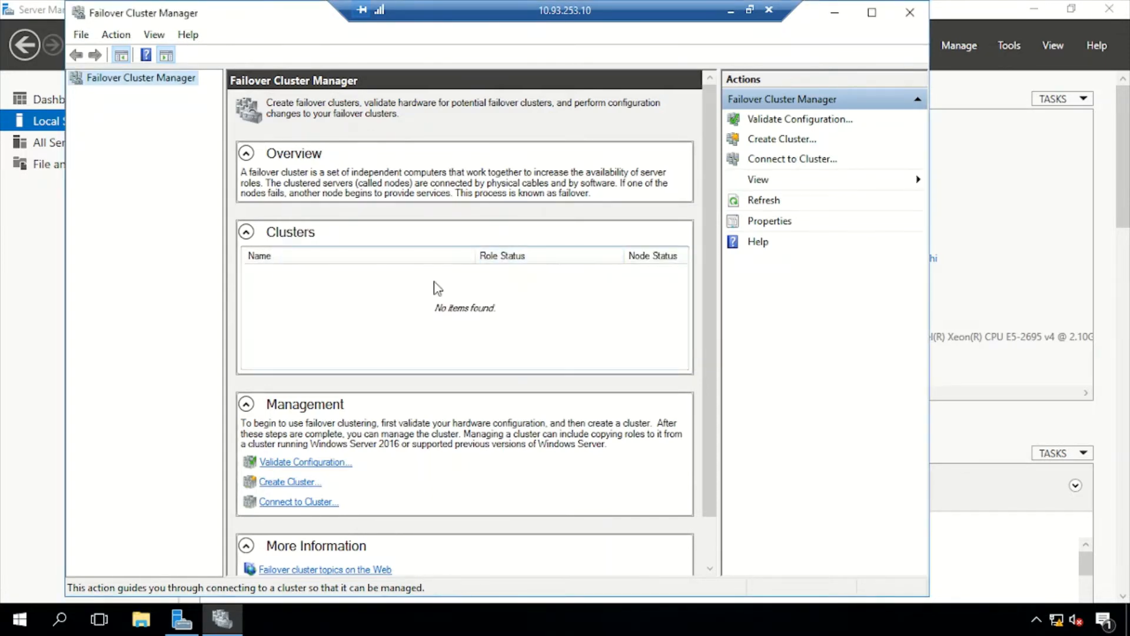
Browse the File and Help menus, then minimize the server session to show Notepad.
left_click(81, 35)
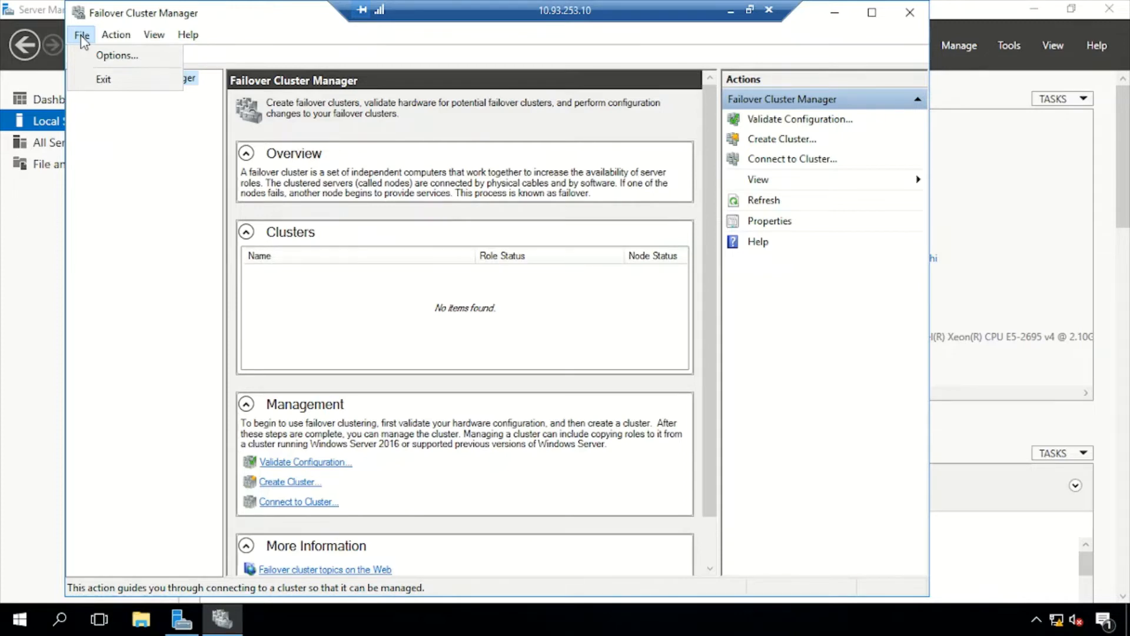
mouse_move(190, 39)
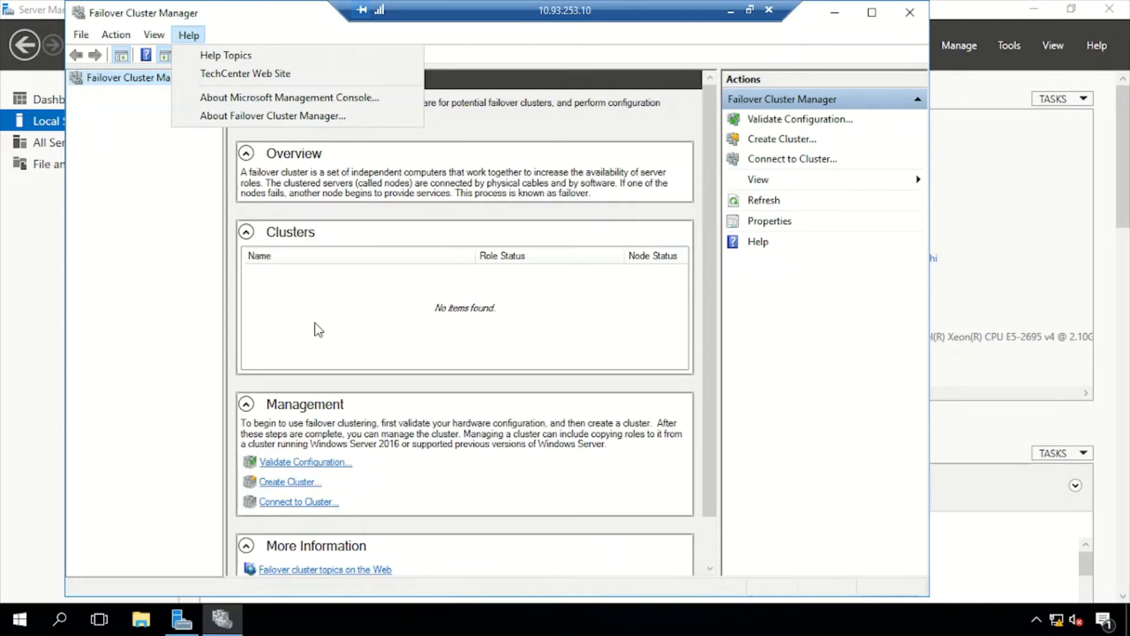
left_click(138, 252)
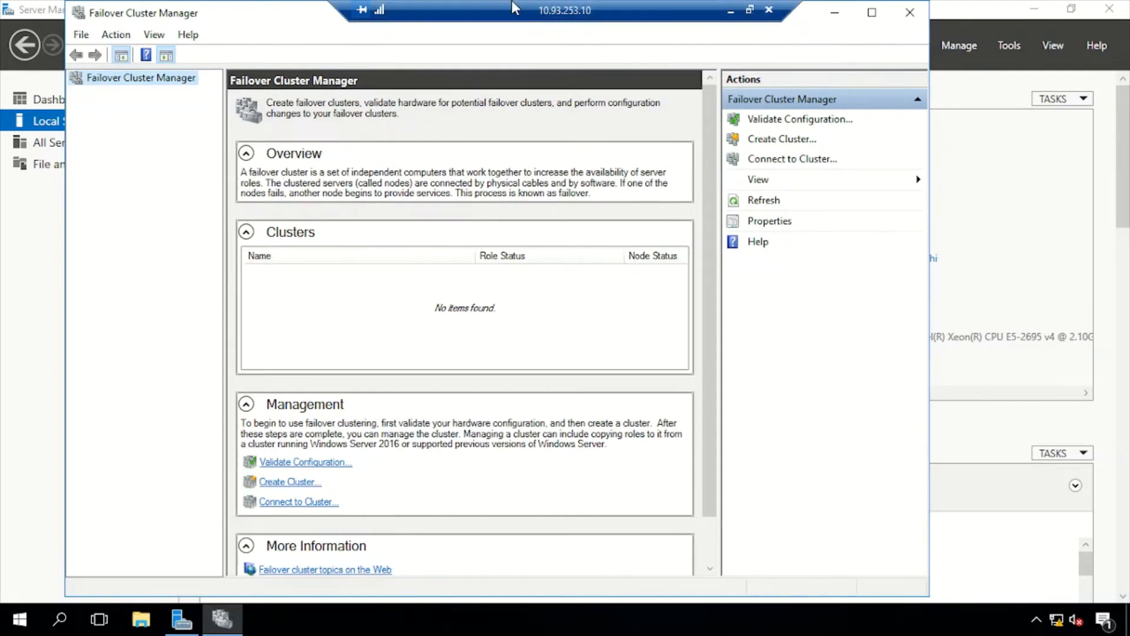
left_click(730, 10)
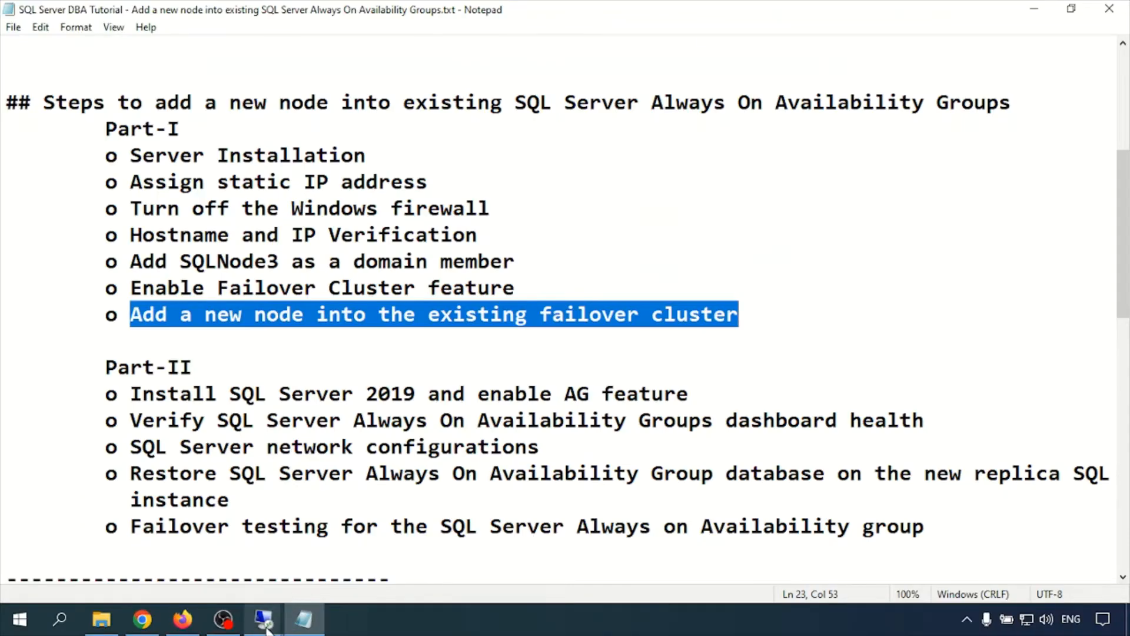
Restore the remote session and launch Add Node from SQLAGCLU's Nodes list of SQLNode1 and SQLNode2.
mouse_move(263, 617)
left_click(109, 563)
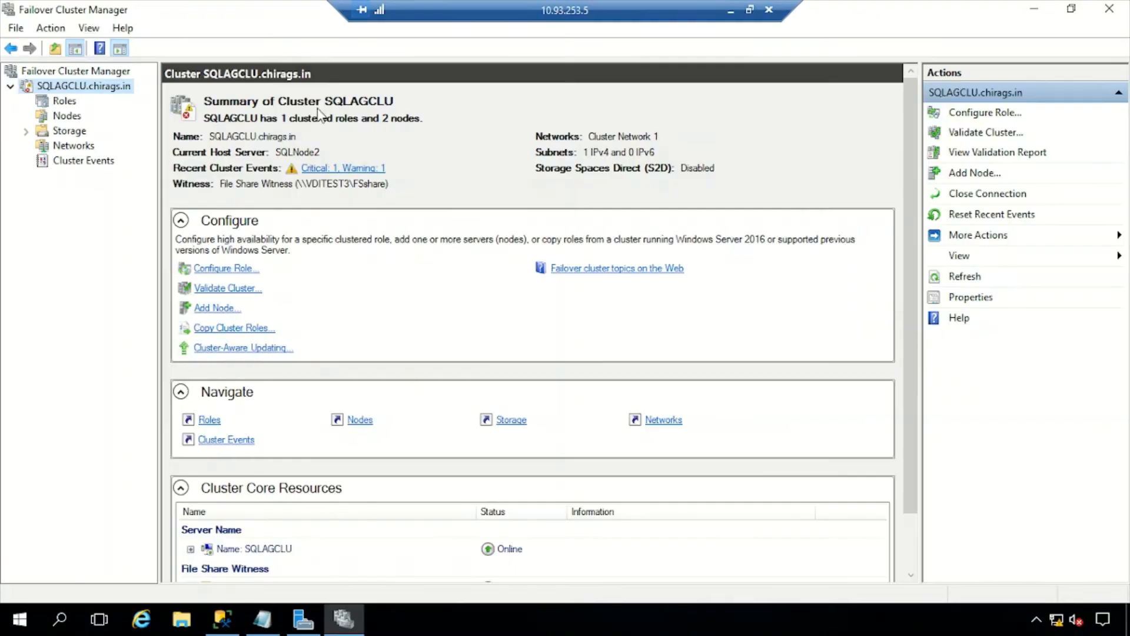
left_click(67, 116)
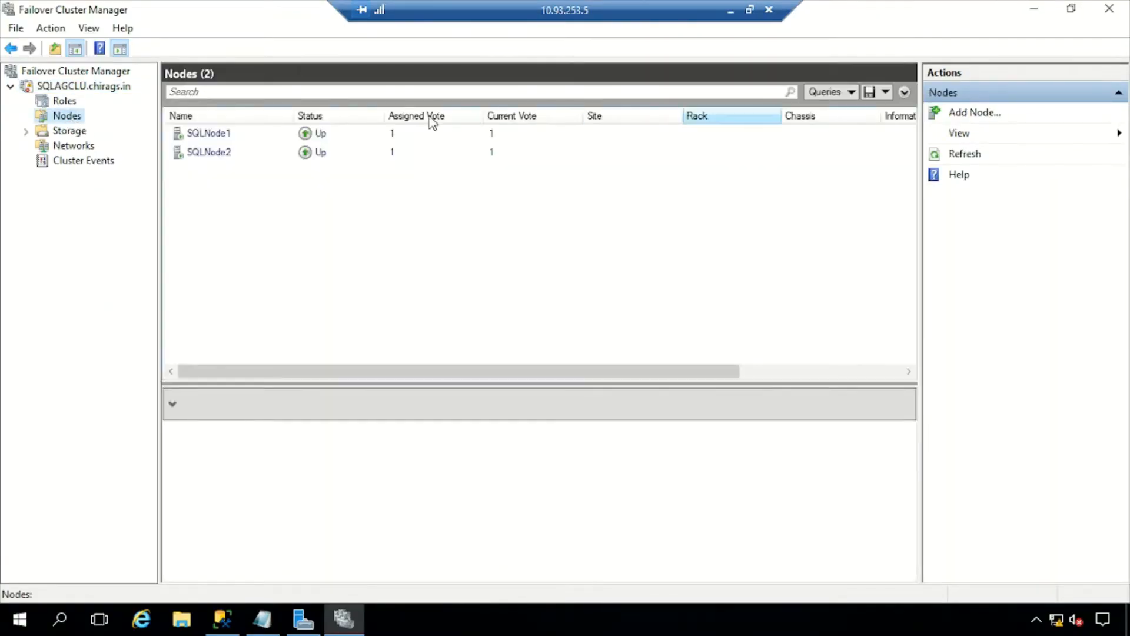
right_click(57, 119)
left_click(104, 129)
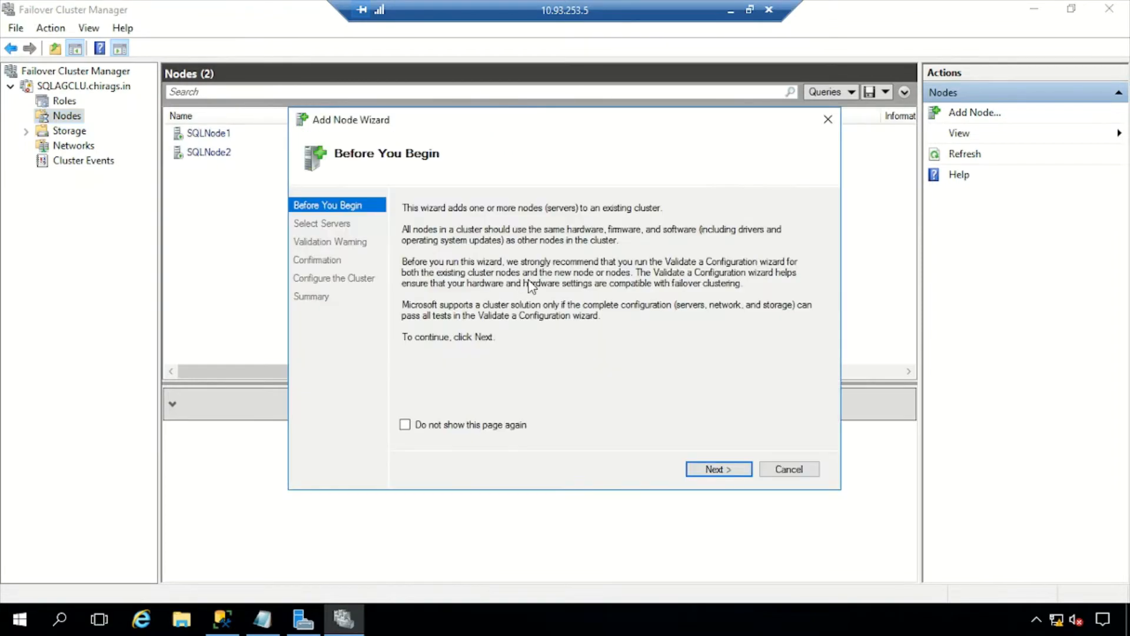
Search the domain with the domain admin credentials and select SQLNODE3.
left_click(728, 469)
left_click(791, 261)
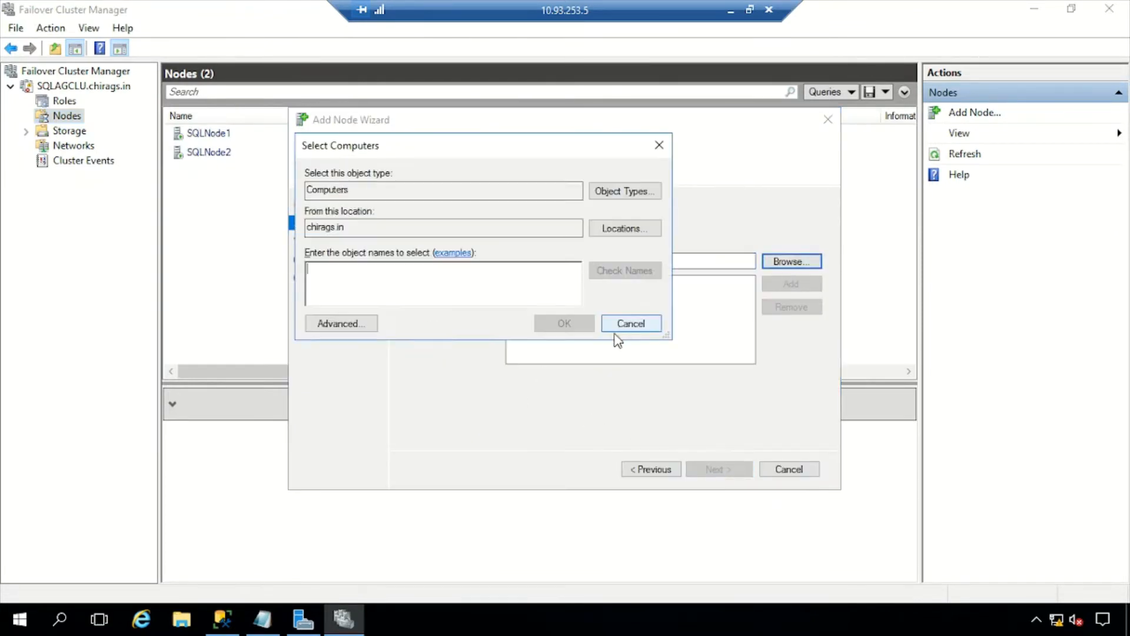
left_click(341, 323)
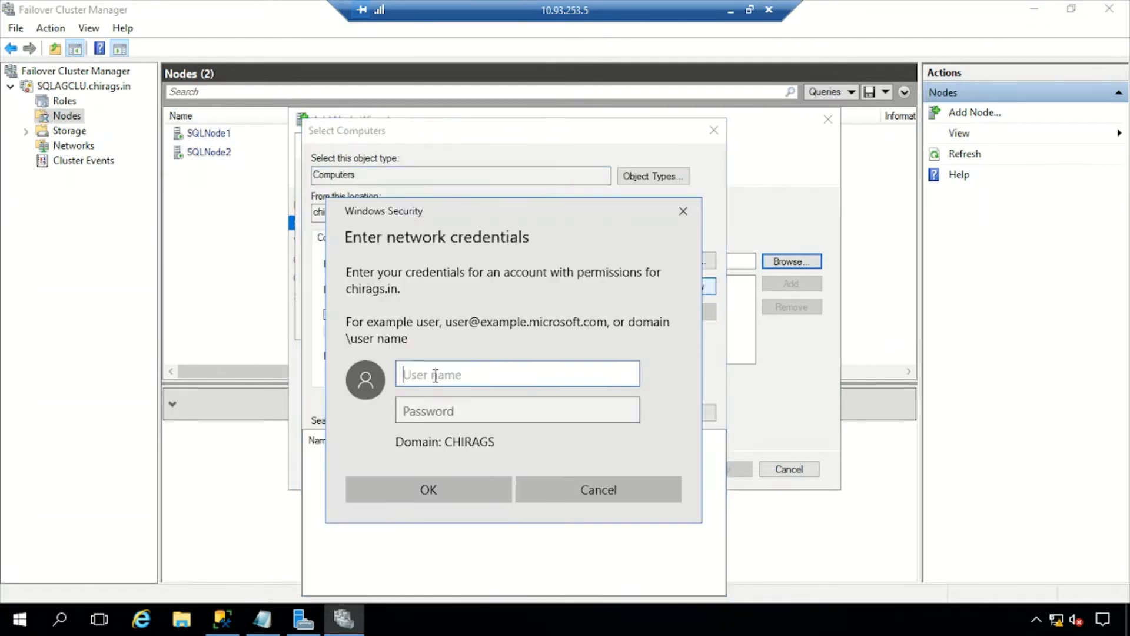
type("adadmin")
key("Tab")
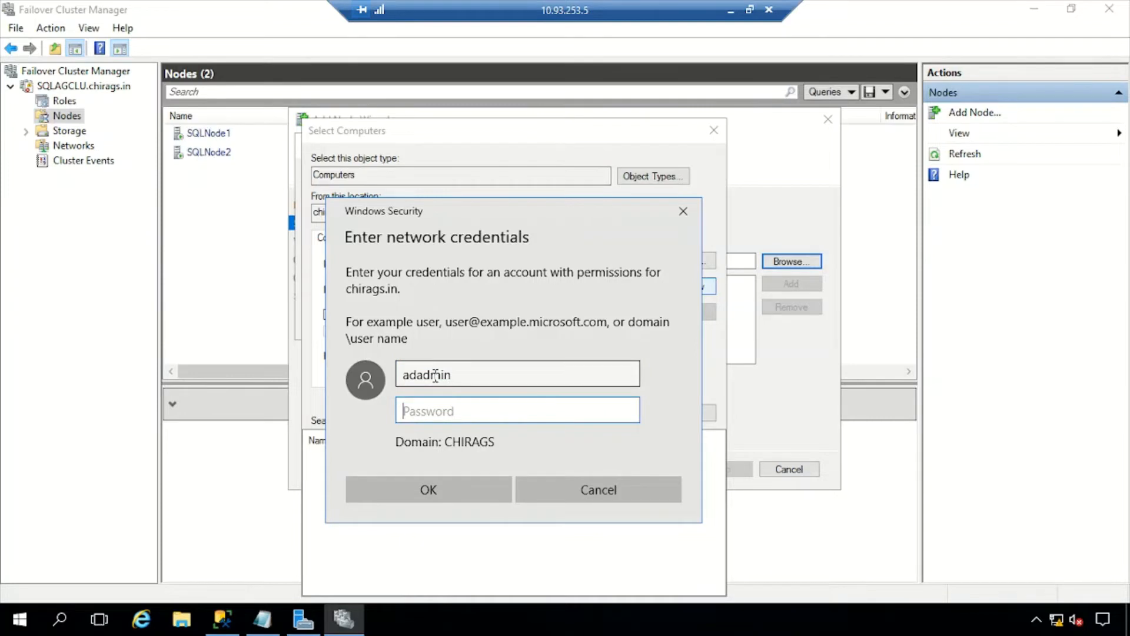
type("••••••••••")
key("Return")
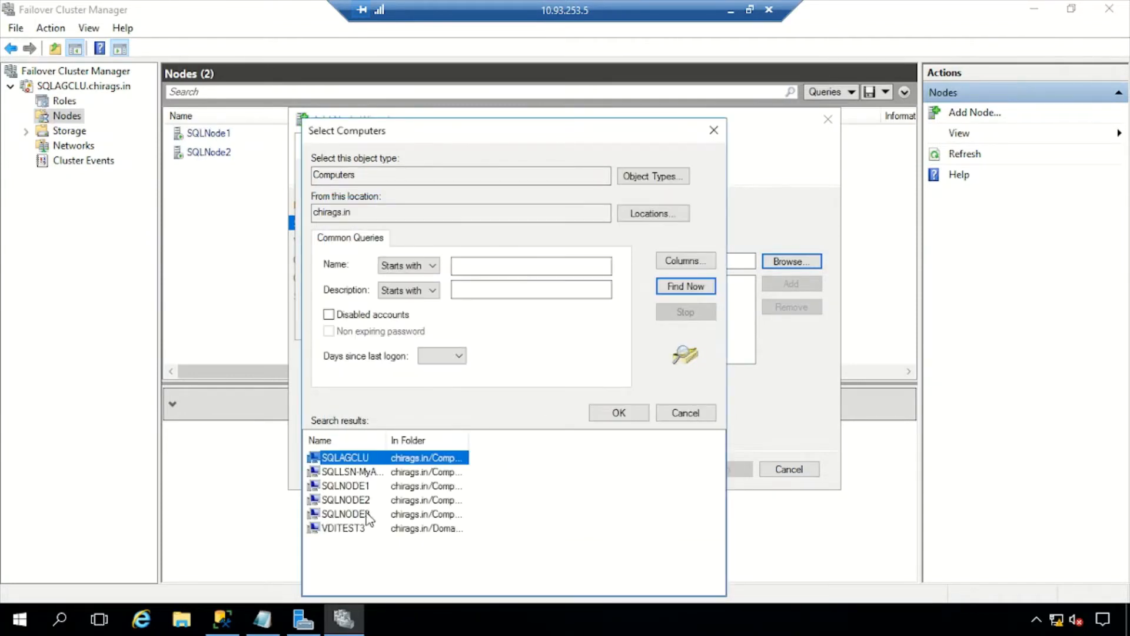
left_click(365, 514)
left_click(622, 416)
Add SQLNode3.chirags.in to the server list and choose Yes to run validation tests.
left_click(568, 326)
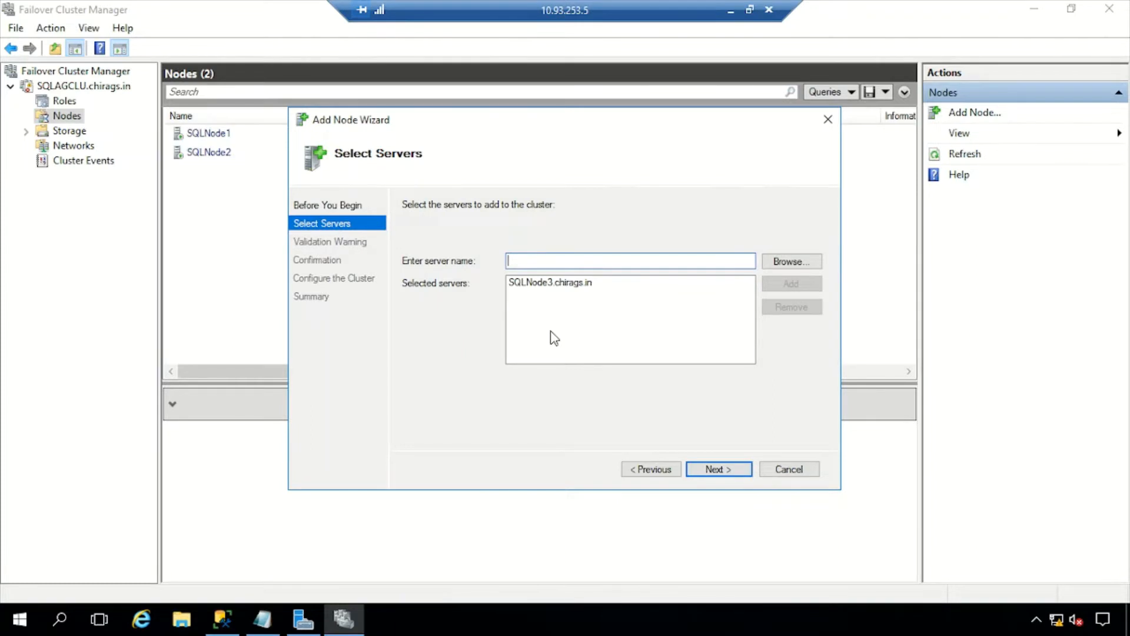
left_click(716, 469)
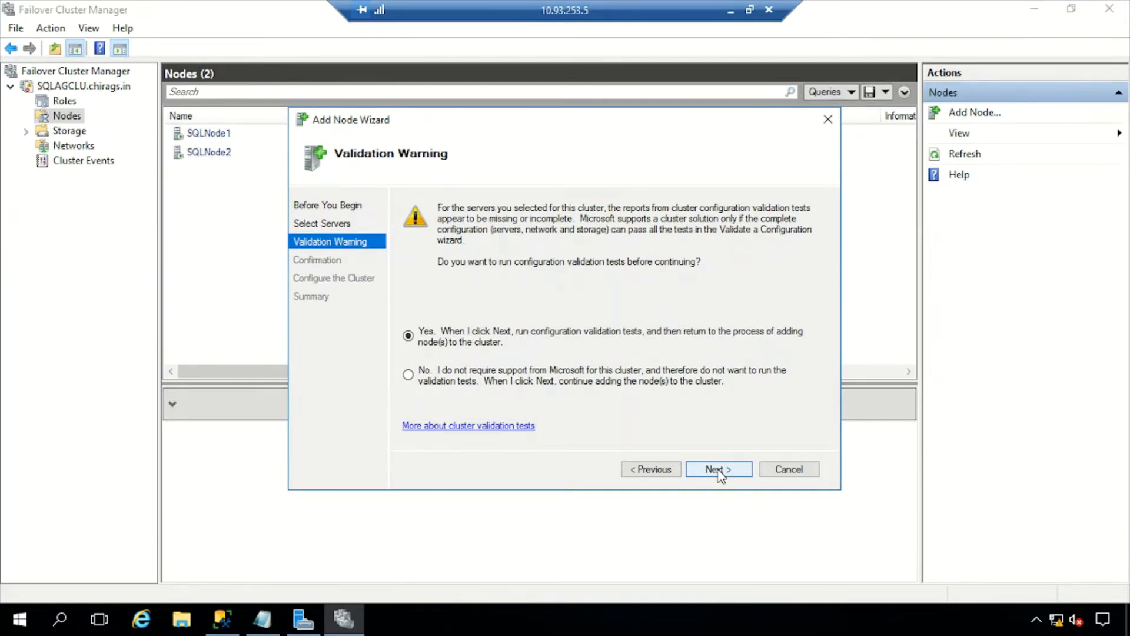
left_click(718, 469)
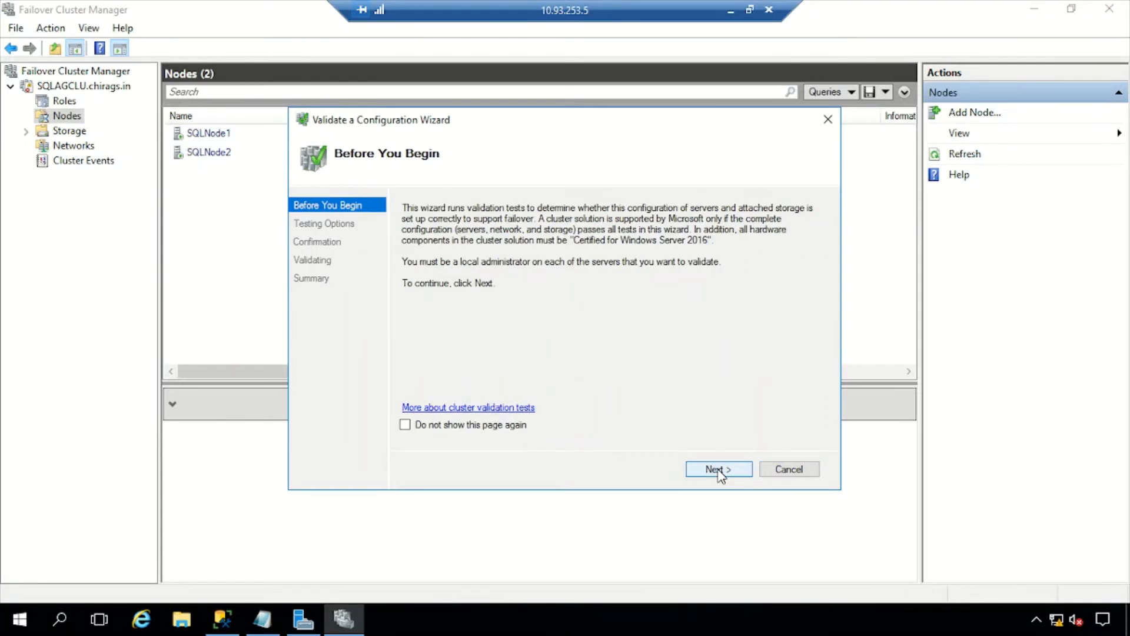
Start running all validation tests on SQLNode1, SQLNode2 and SQLNode3.
left_click(718, 469)
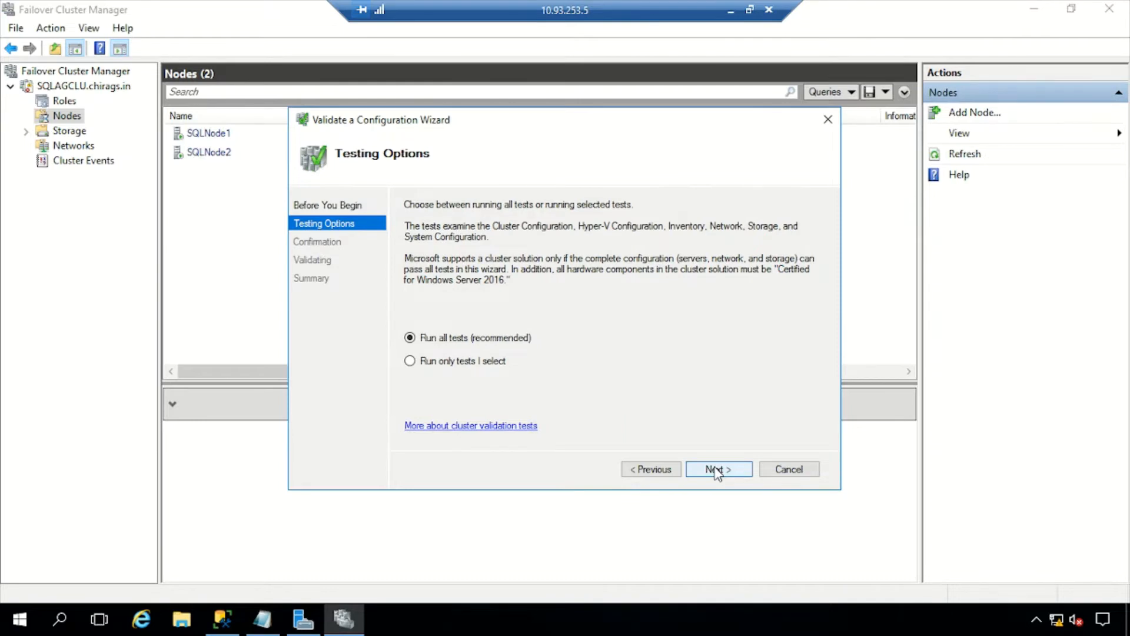
left_click(717, 469)
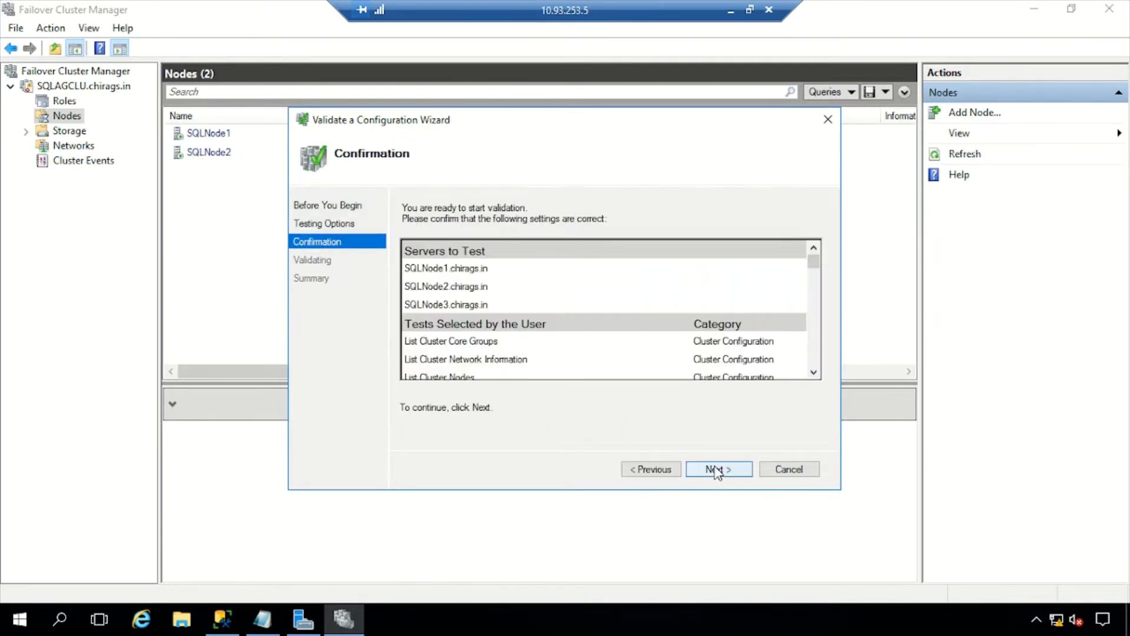
left_click(716, 469)
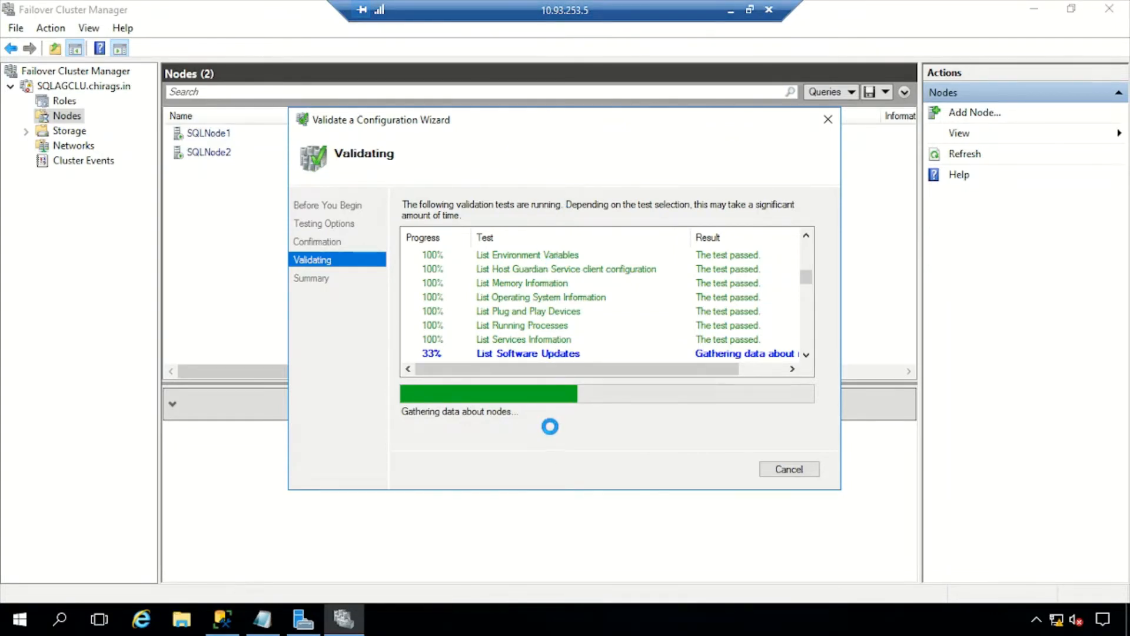
Minimise the remote session to bring the local Notepad checklist forward.
left_click(730, 11)
left_click(252, 392)
left_click(126, 312)
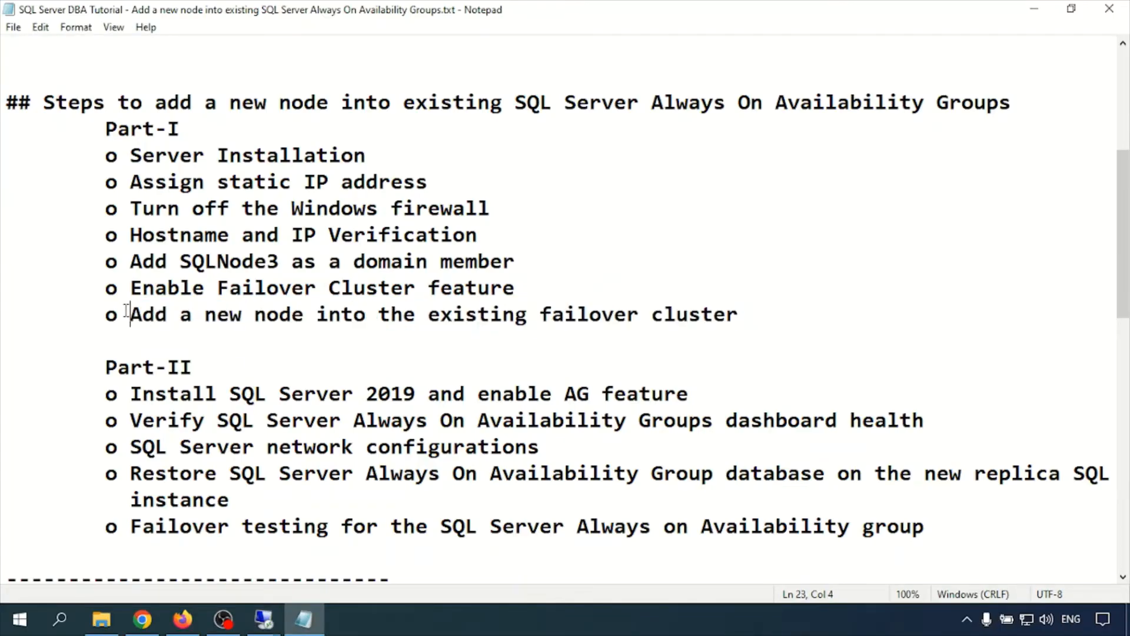
Highlight the 'Add a new node', 'Install SQL Server 2019' and 'enable AG feature' lines in Notepad.
left_click_drag(127, 312, 727, 314)
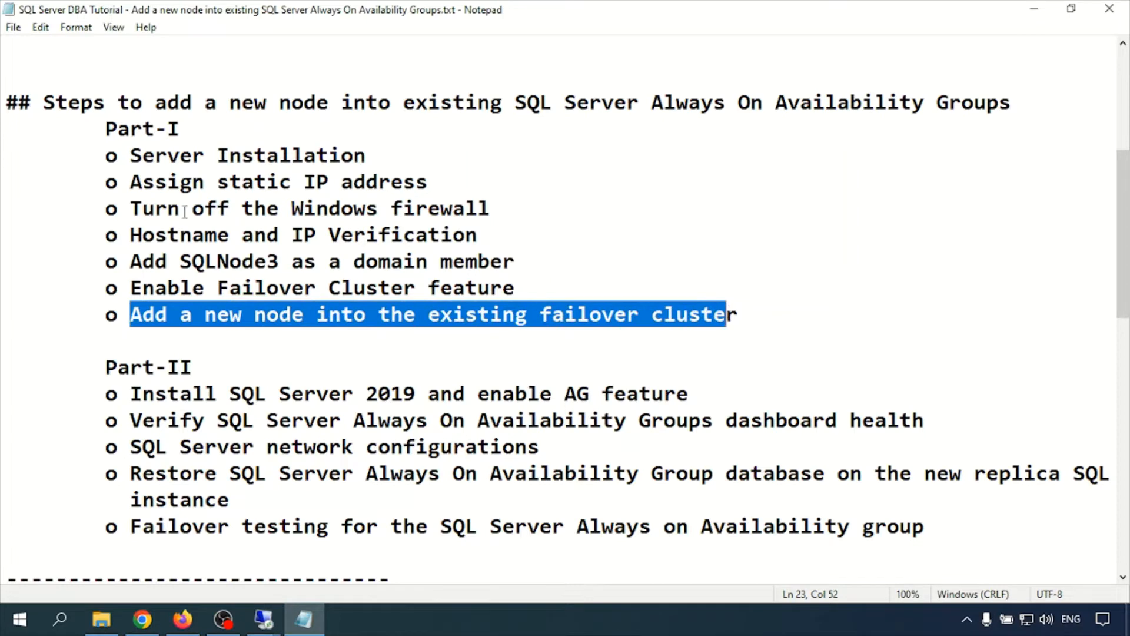
scroll(233, 365, "down", 1)
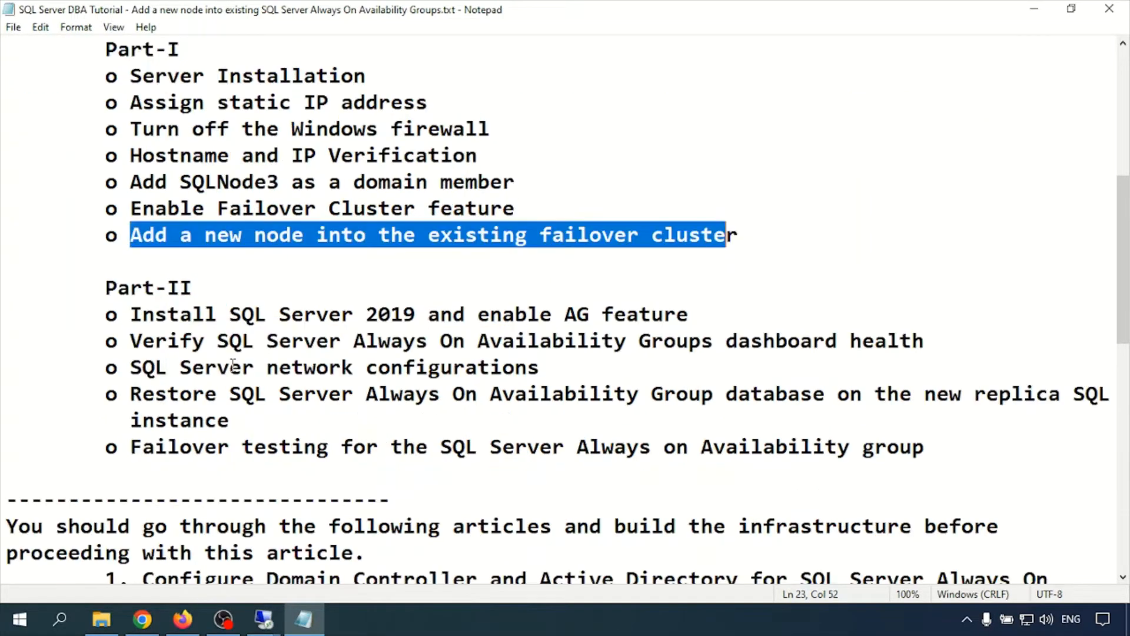
left_click_drag(130, 314, 665, 315)
left_click(601, 314)
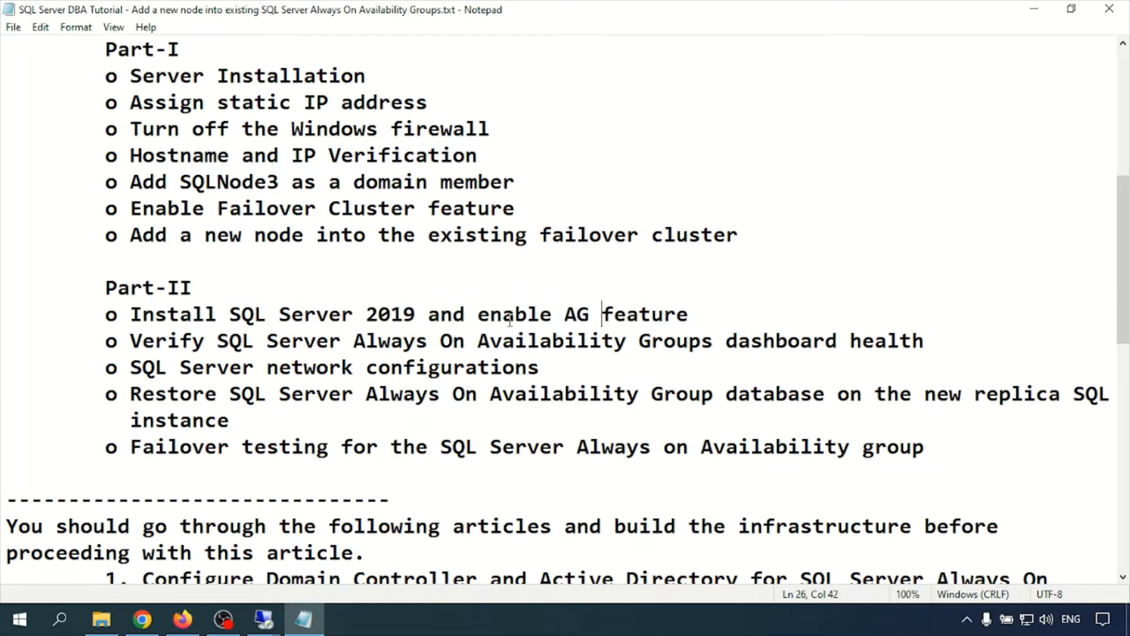
left_click_drag(481, 316, 708, 312)
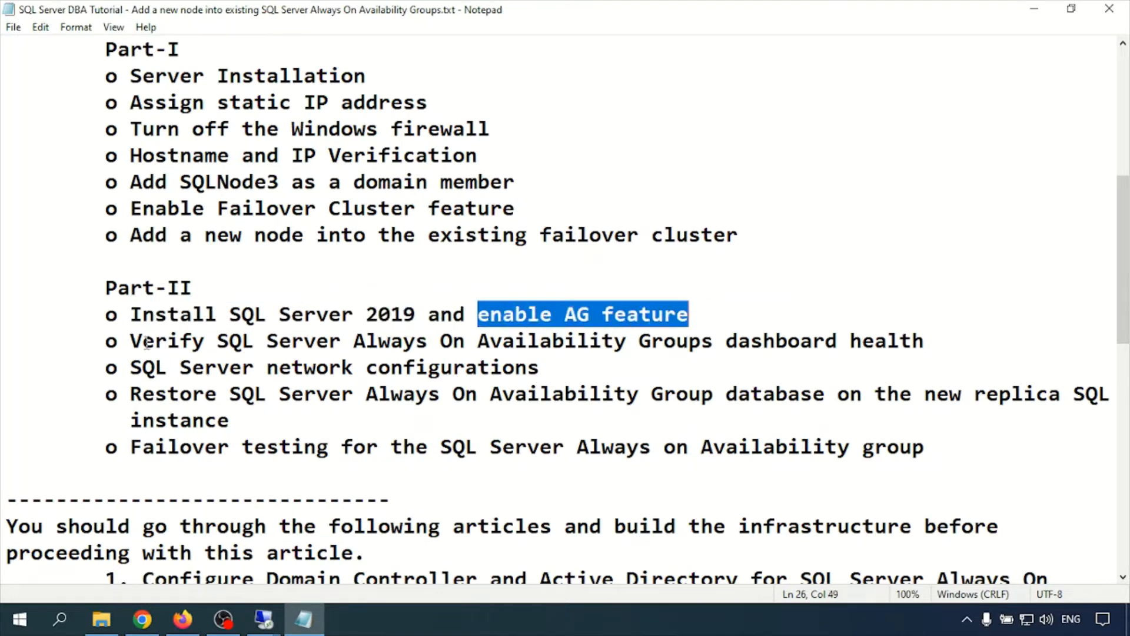
Return to the 10.93.253.5 session running cluster validation.
mouse_move(263, 617)
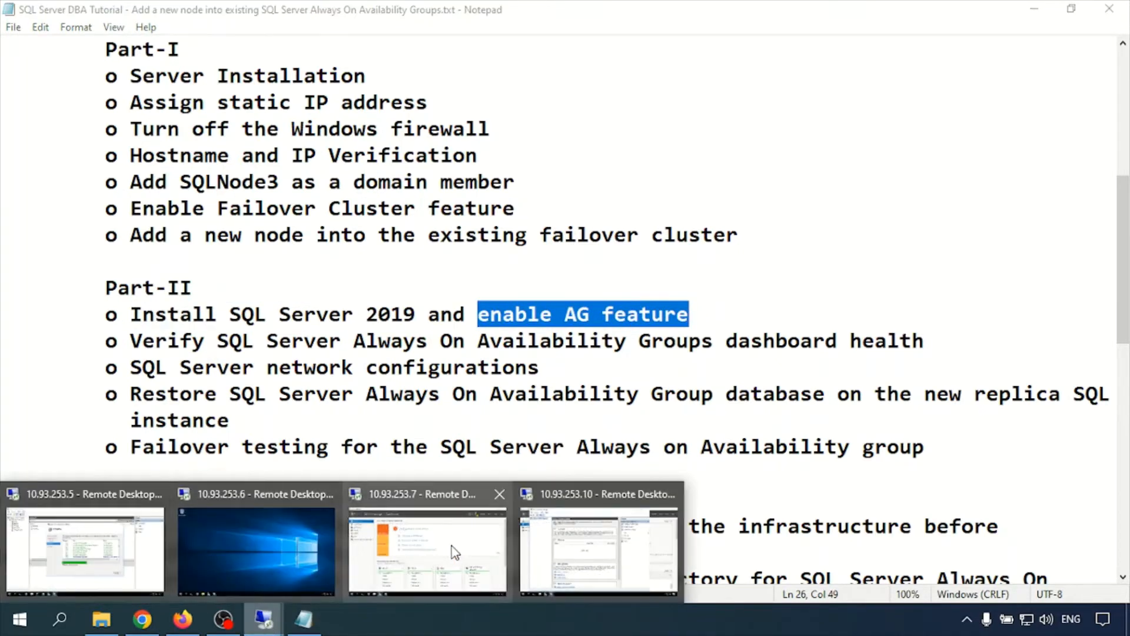
left_click(575, 550)
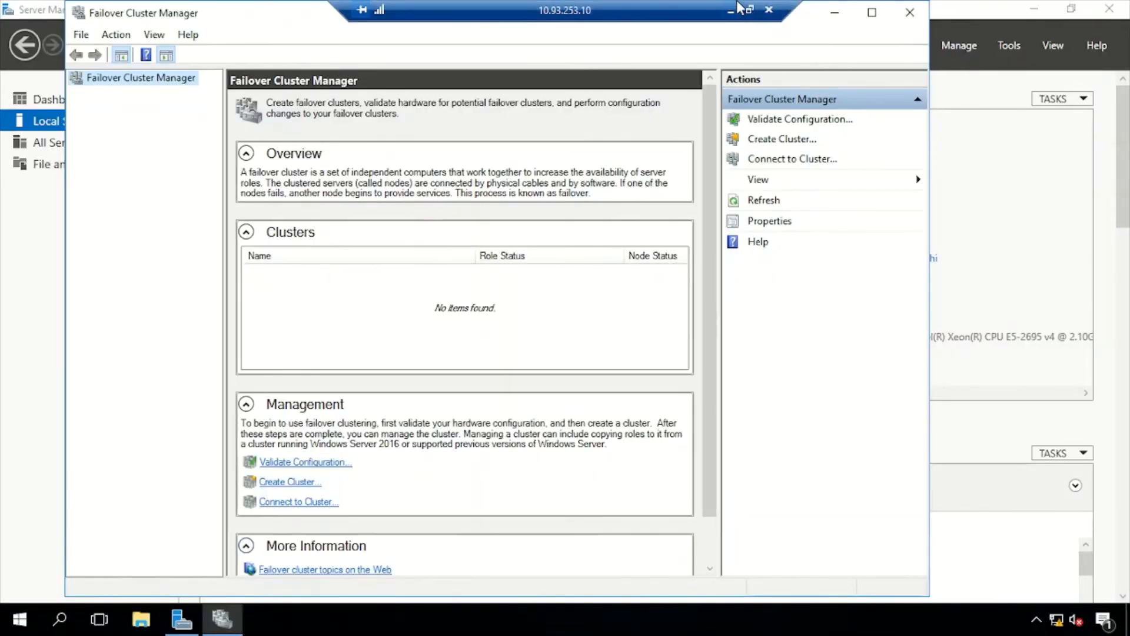
left_click(736, 8)
mouse_move(263, 617)
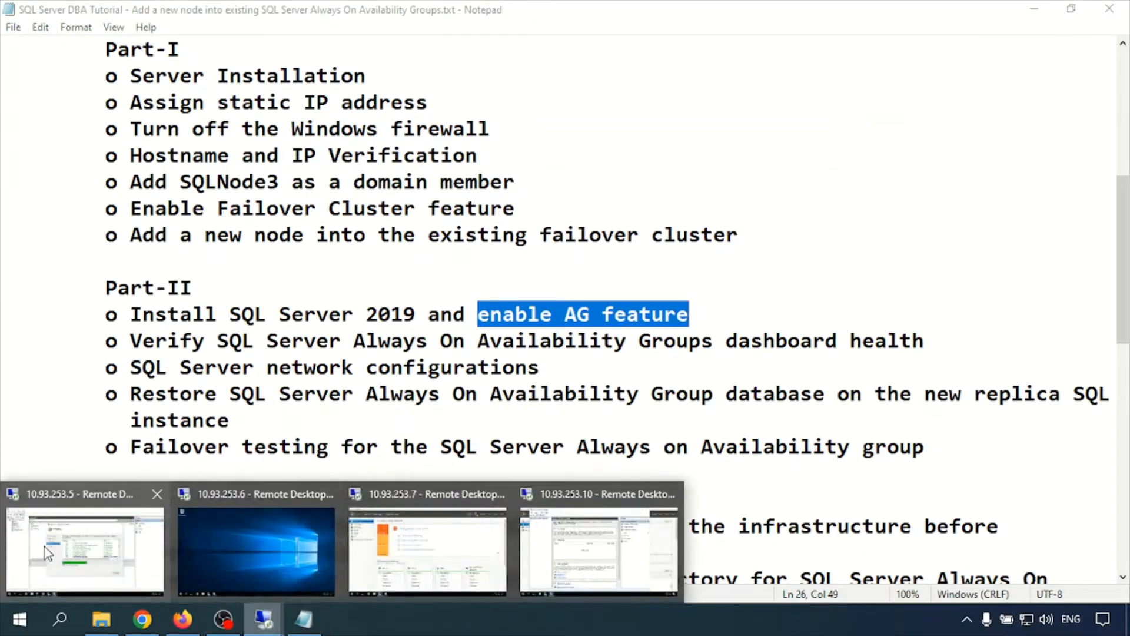
left_click(45, 546)
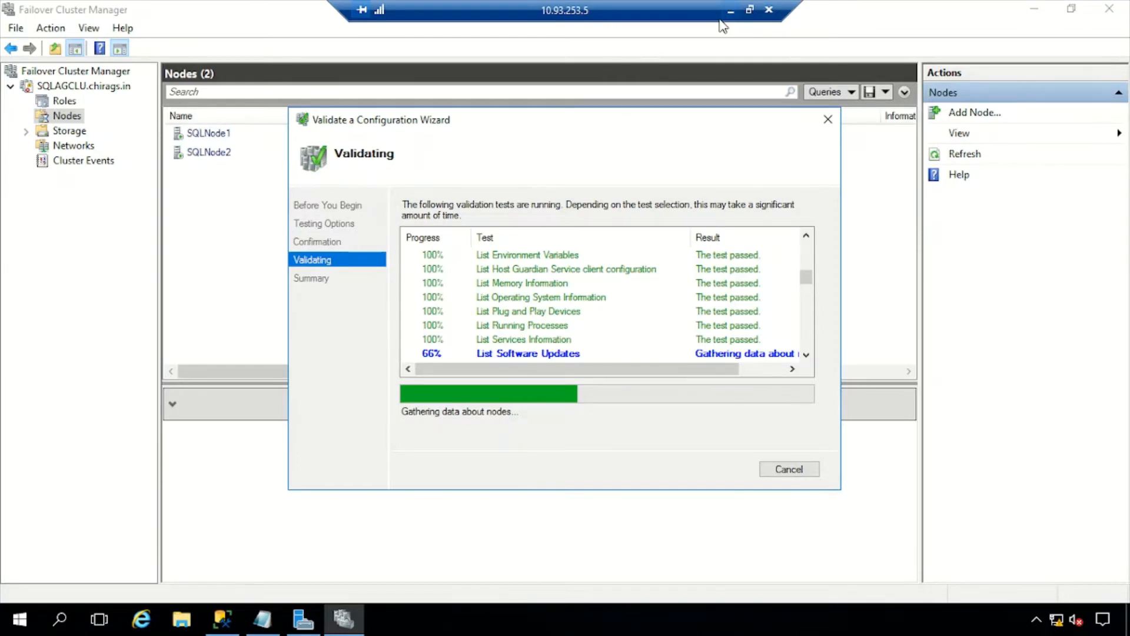
Let the validation tests keep running, then minimise the remote session to show Notepad.
left_click_drag(613, 373, 520, 370)
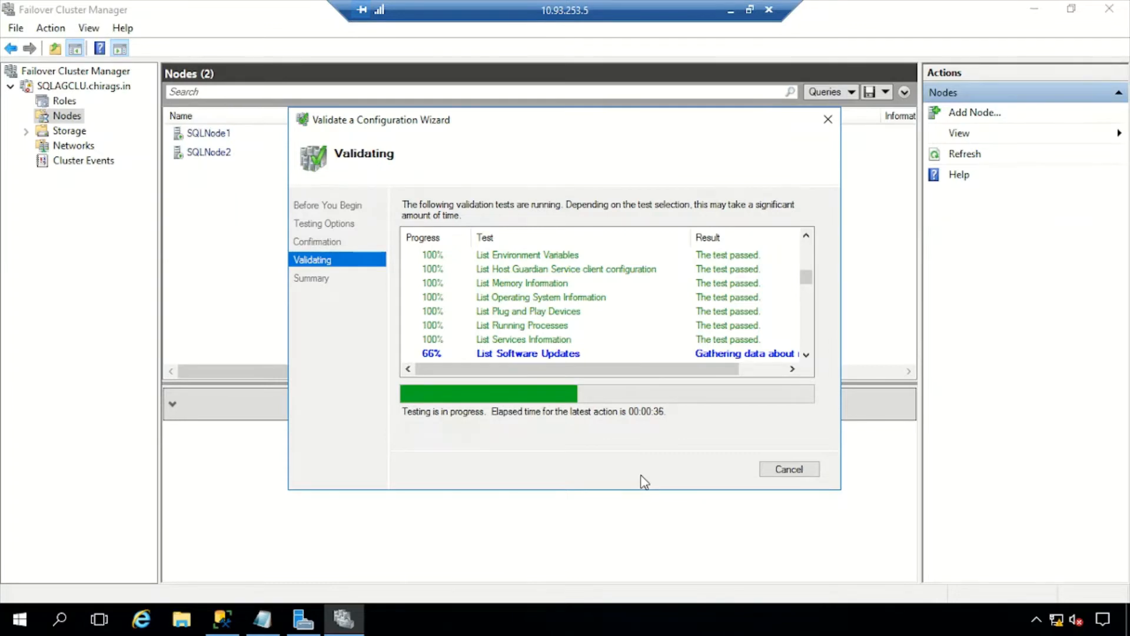
left_click(731, 12)
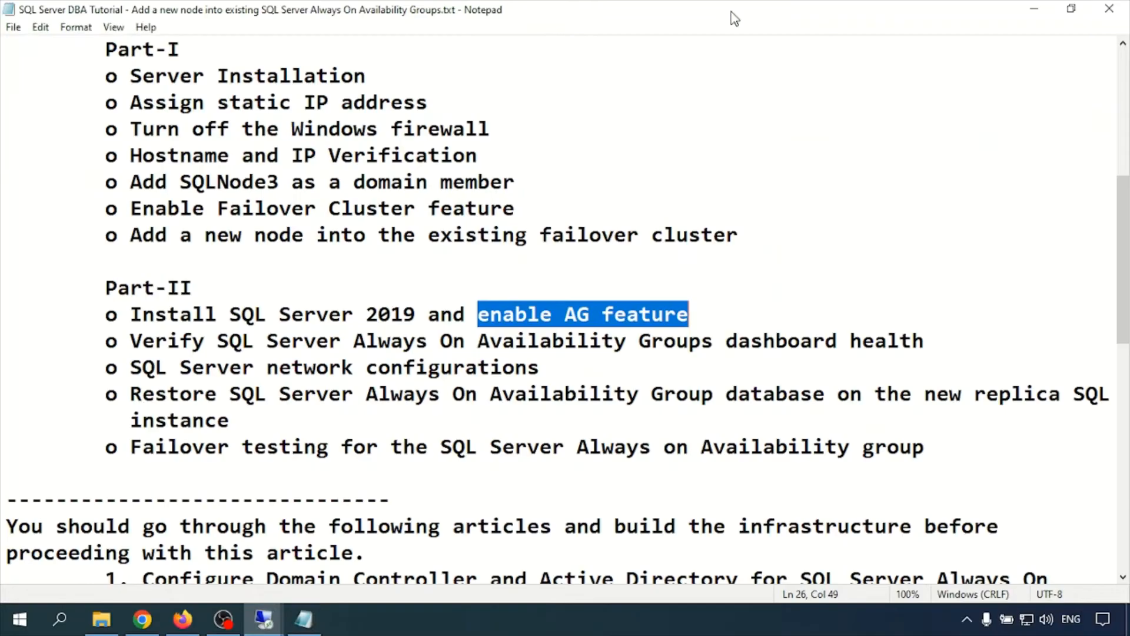
Restore the 10.93.253.5 session, where validation of SQLNode1, SQLNode2 and SQLNode3 has finished.
left_click(494, 628)
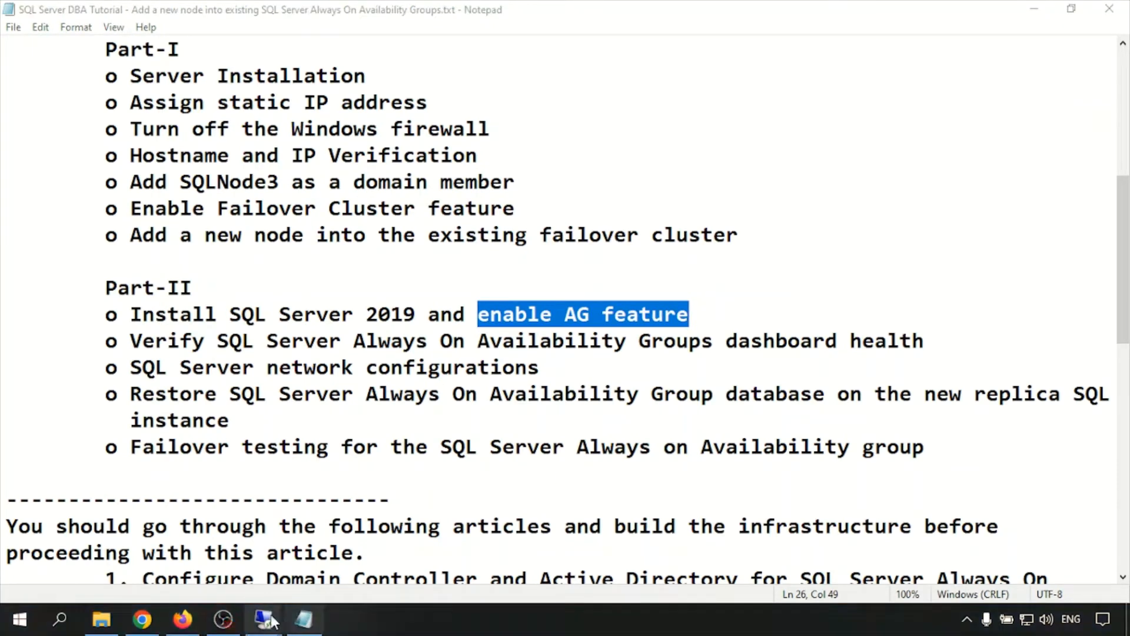
mouse_move(264, 619)
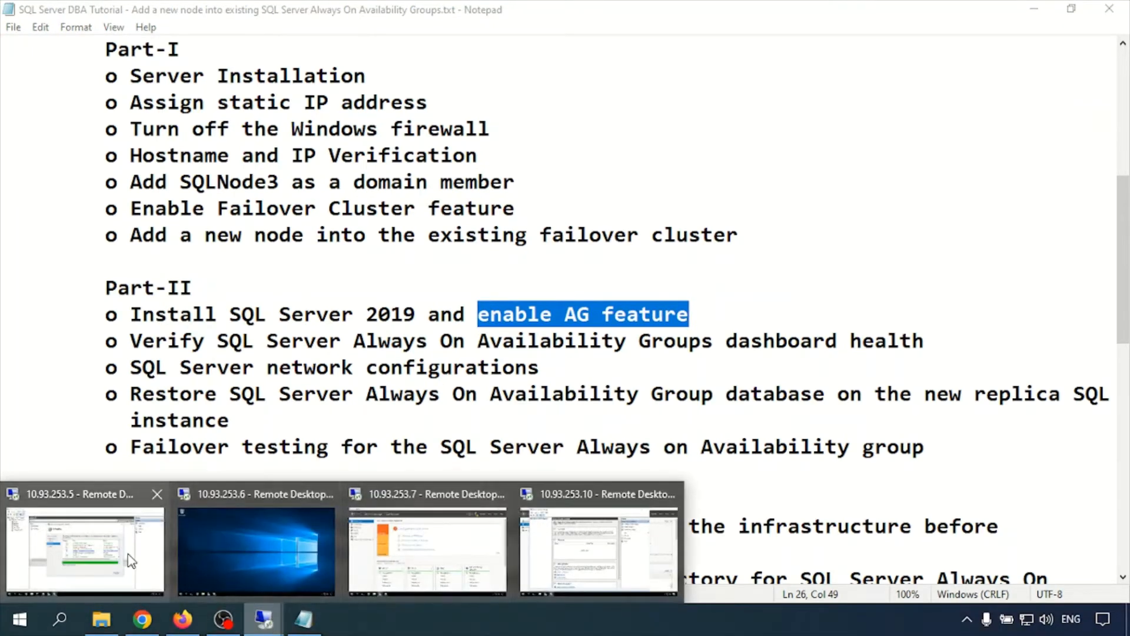
left_click(86, 550)
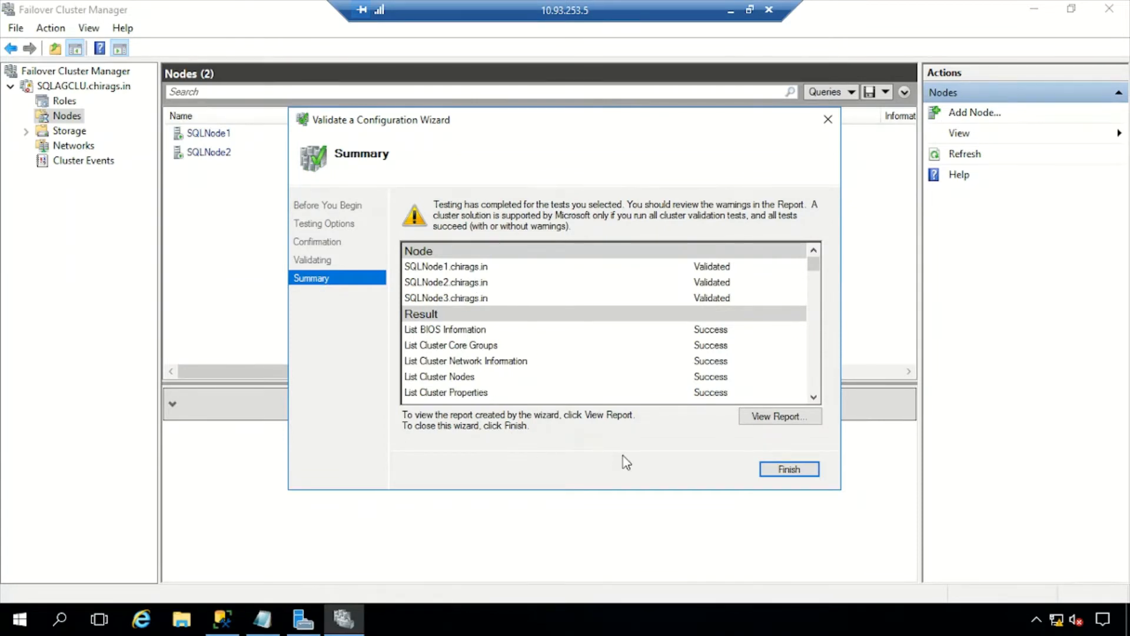
Close the validation summary and confirm adding SQLNode3.chirags.in to the cluster.
left_click(789, 469)
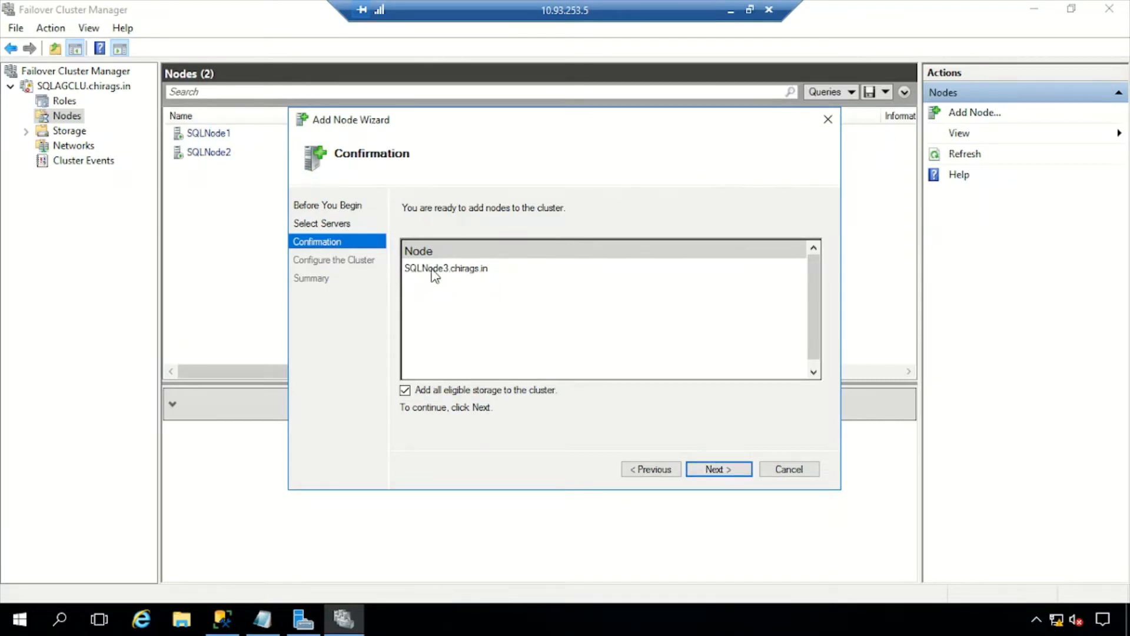
left_click(718, 469)
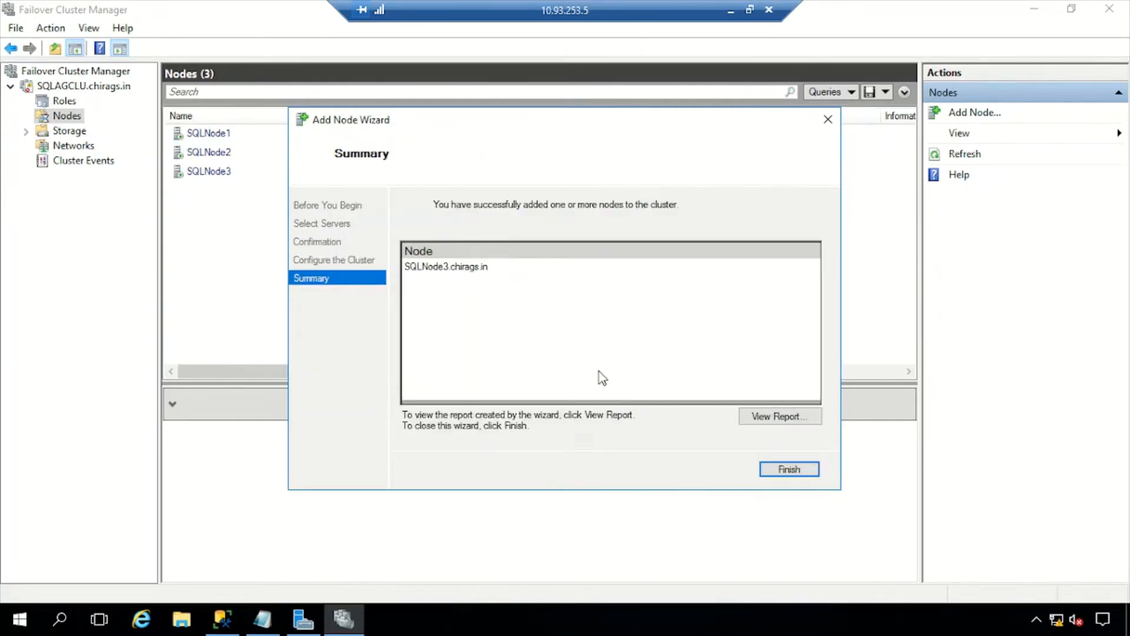
Finish the Add Node Wizard once SQLNode3 has joined, leaving all three nodes Up.
left_click(778, 471)
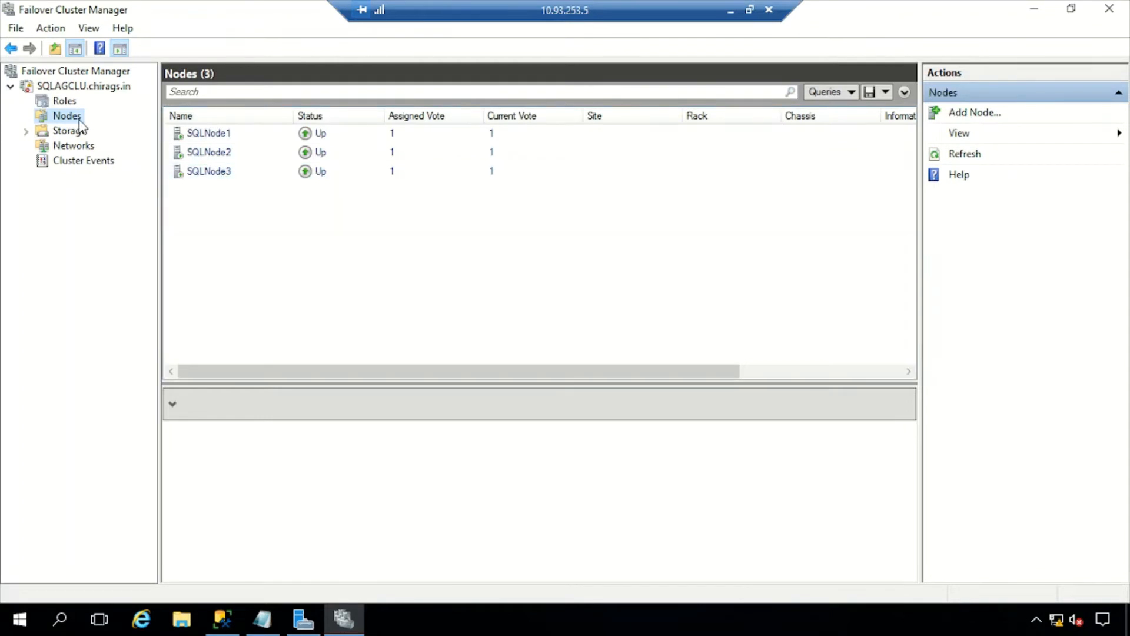
Switch to the 10.93.253.10 session and maximise Failover Cluster Manager.
left_click(731, 12)
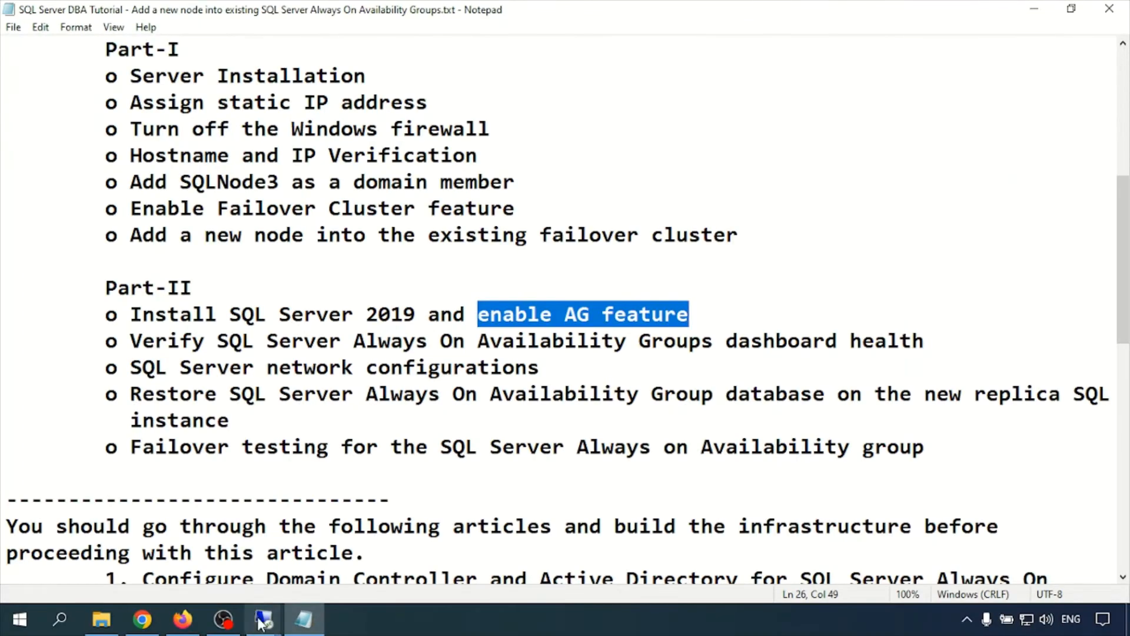
mouse_move(262, 619)
left_click(598, 553)
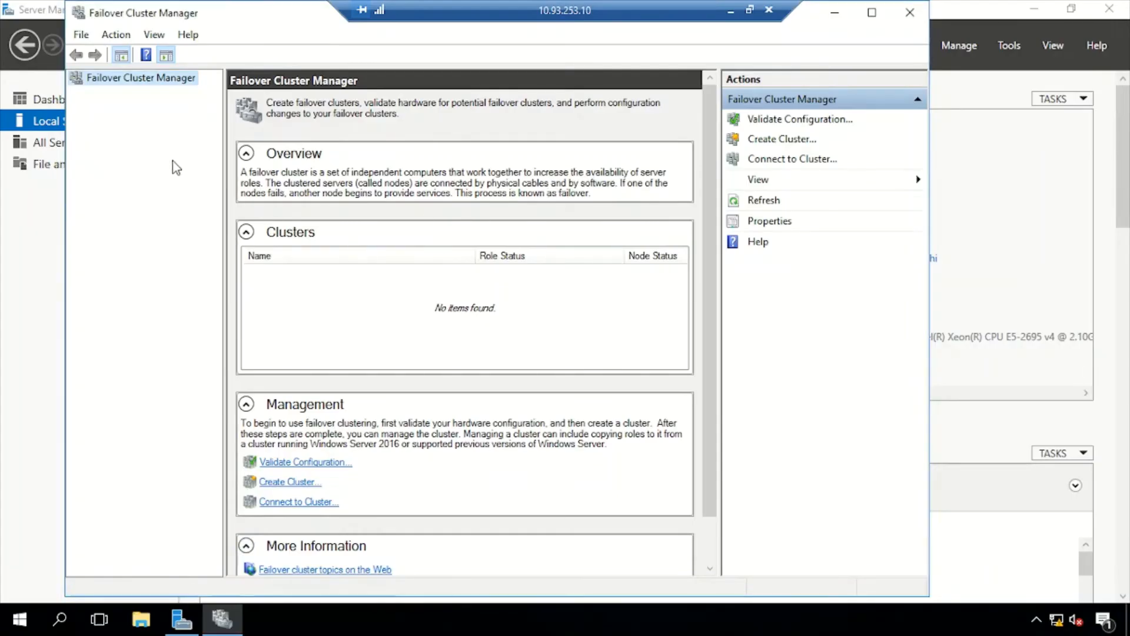
left_click(872, 13)
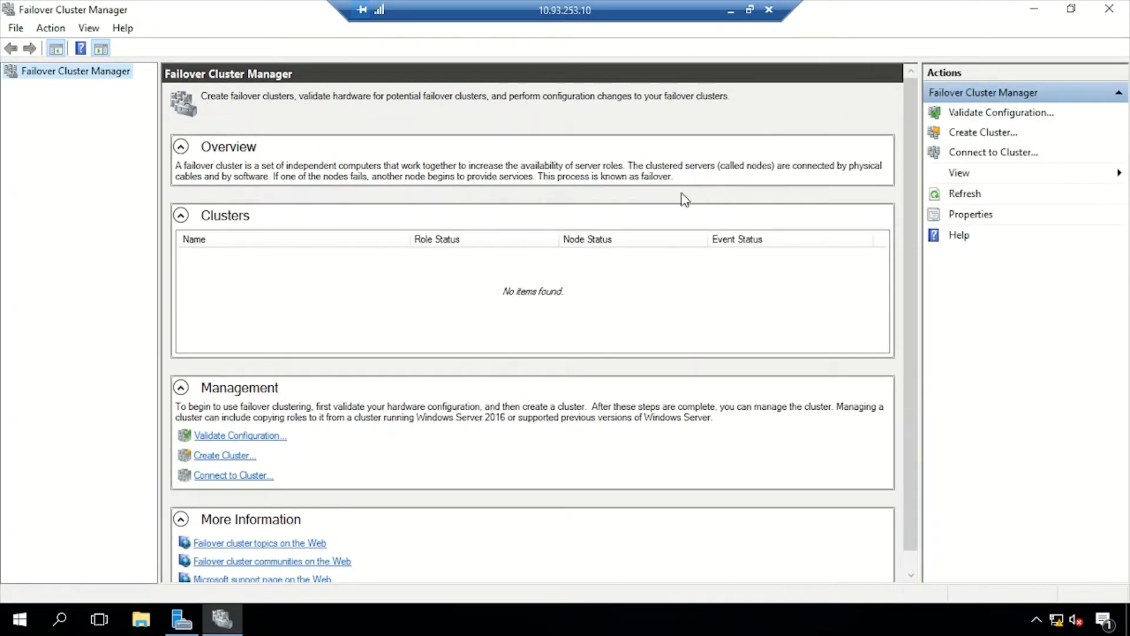
Refresh, connect to the SQLAGCLU cluster, and open its summary showing 1 role and 3 nodes.
left_click(965, 199)
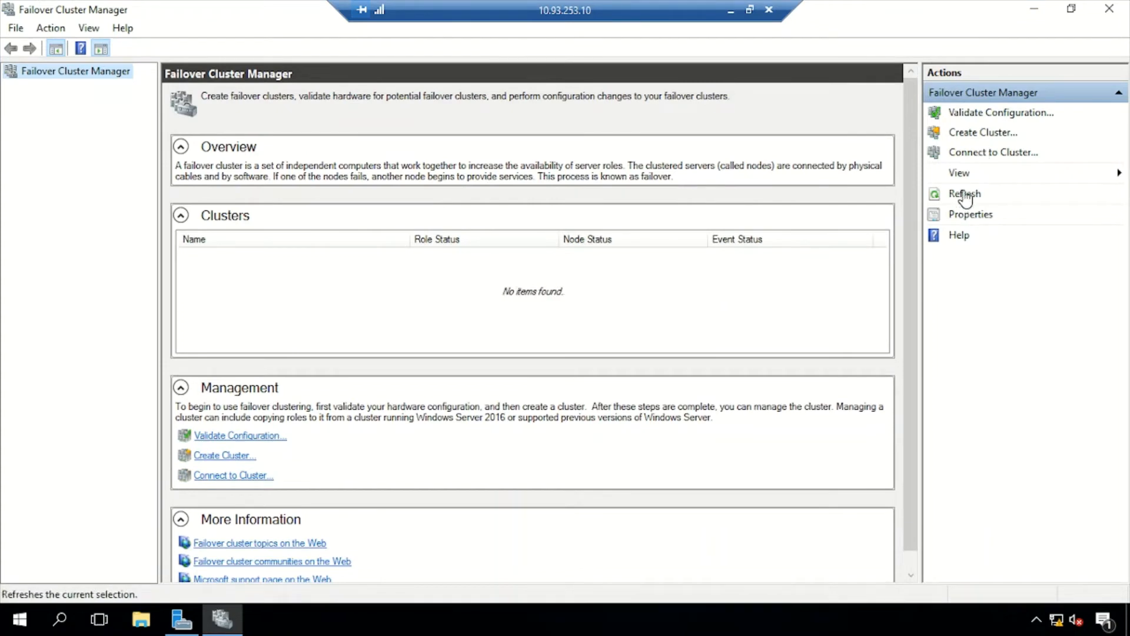
left_click(979, 153)
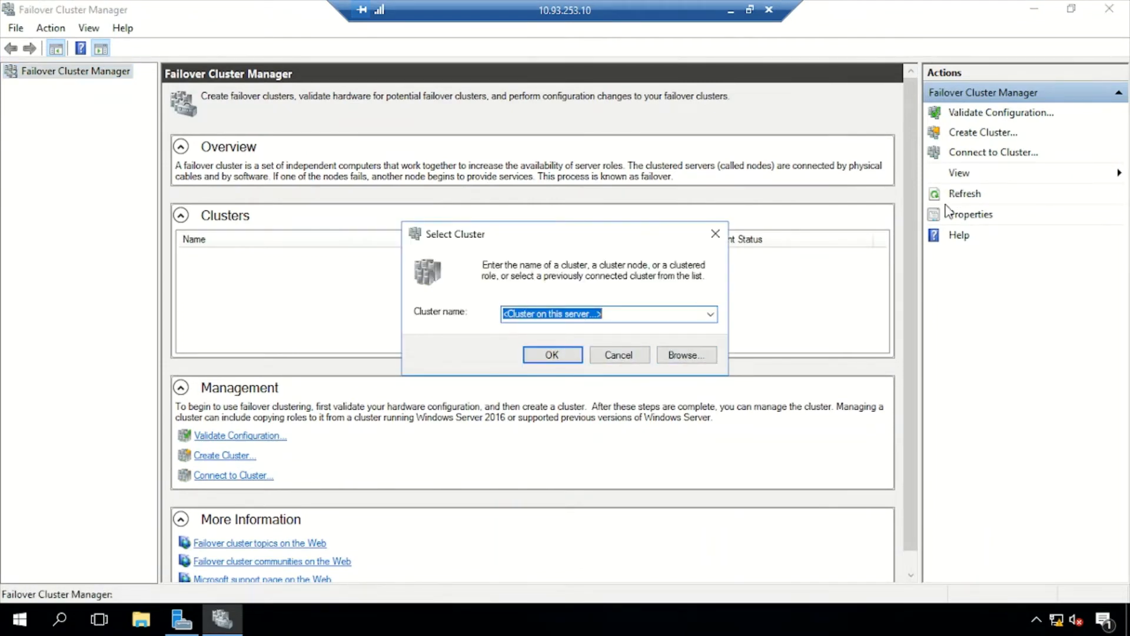
left_click(549, 355)
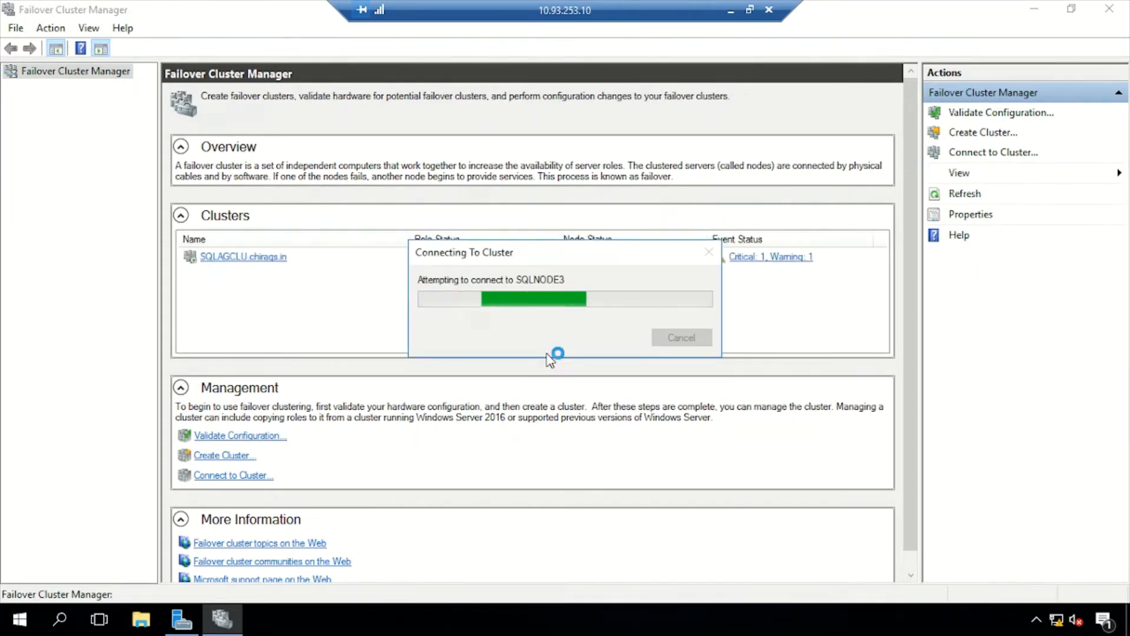
left_click(11, 88)
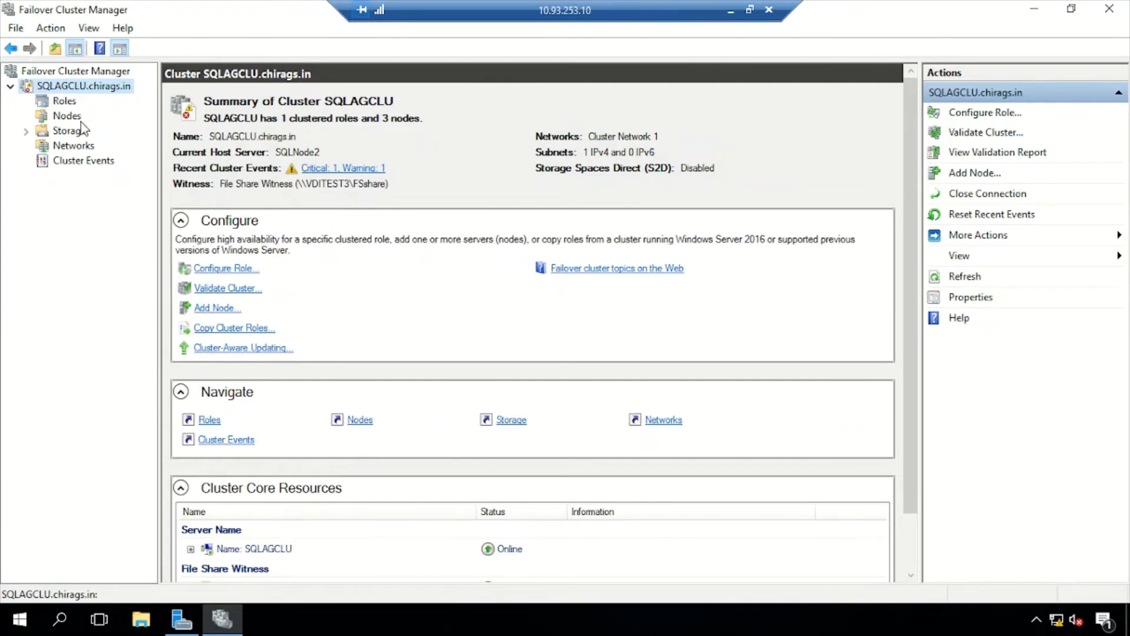
Review the SQLAG2019 role, three Up nodes and 20 GB cluster disk, then minimise the session.
left_click(65, 101)
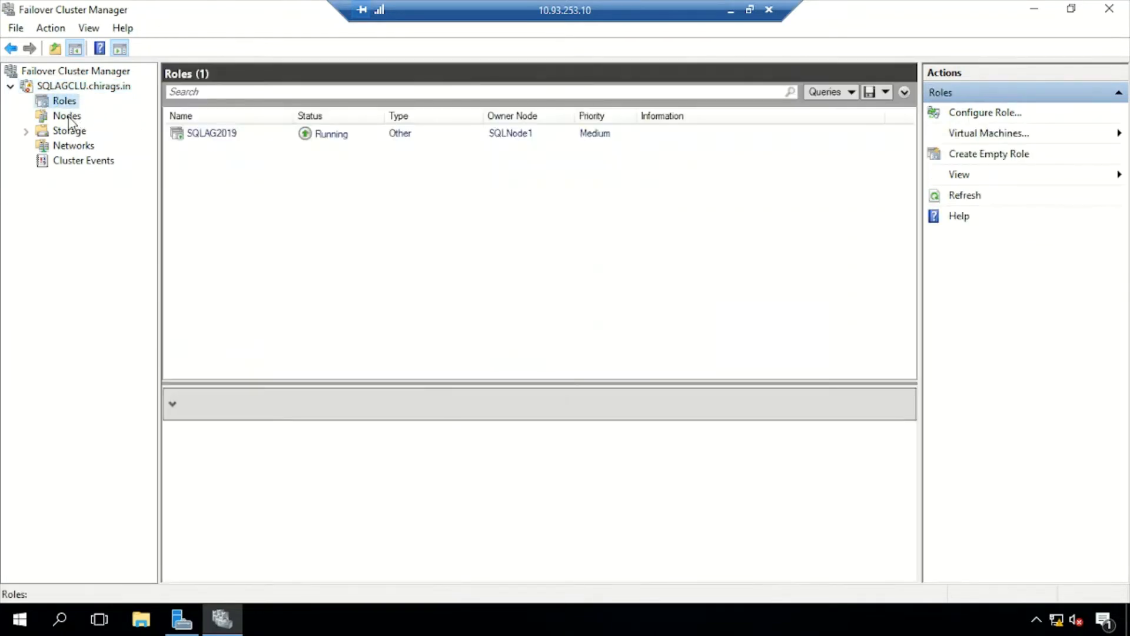
left_click(66, 116)
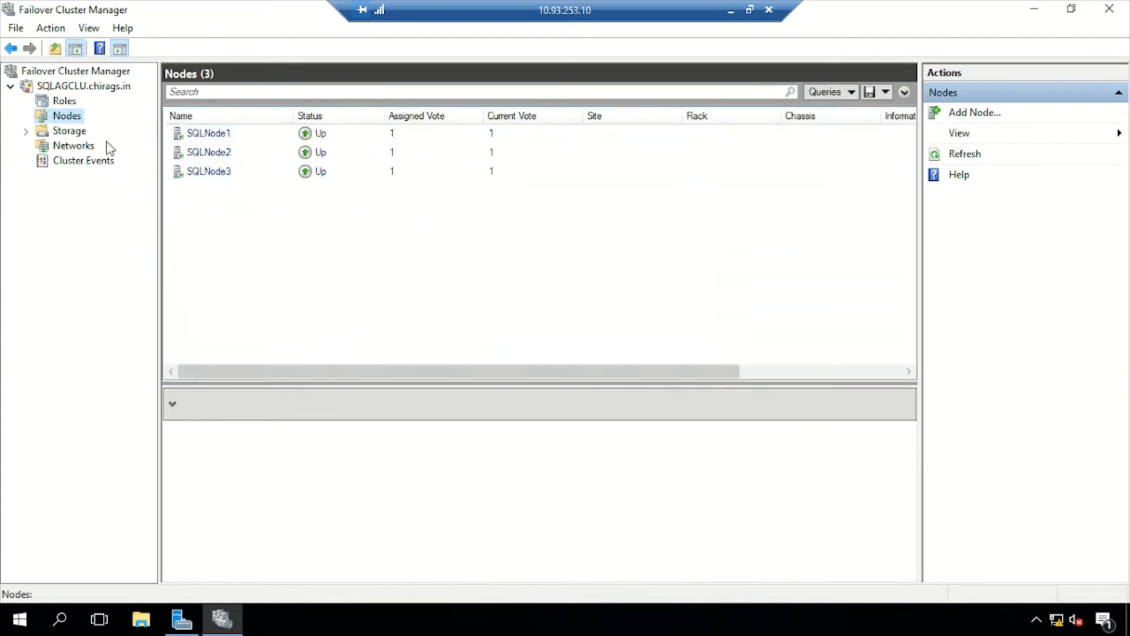
left_click(71, 135)
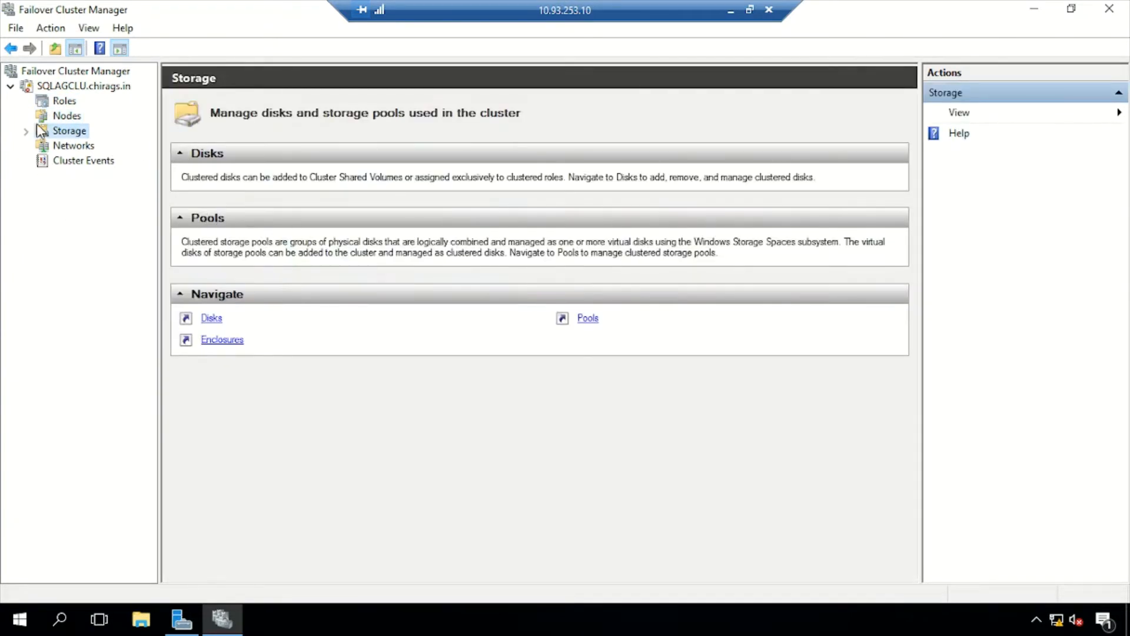
left_click(25, 132)
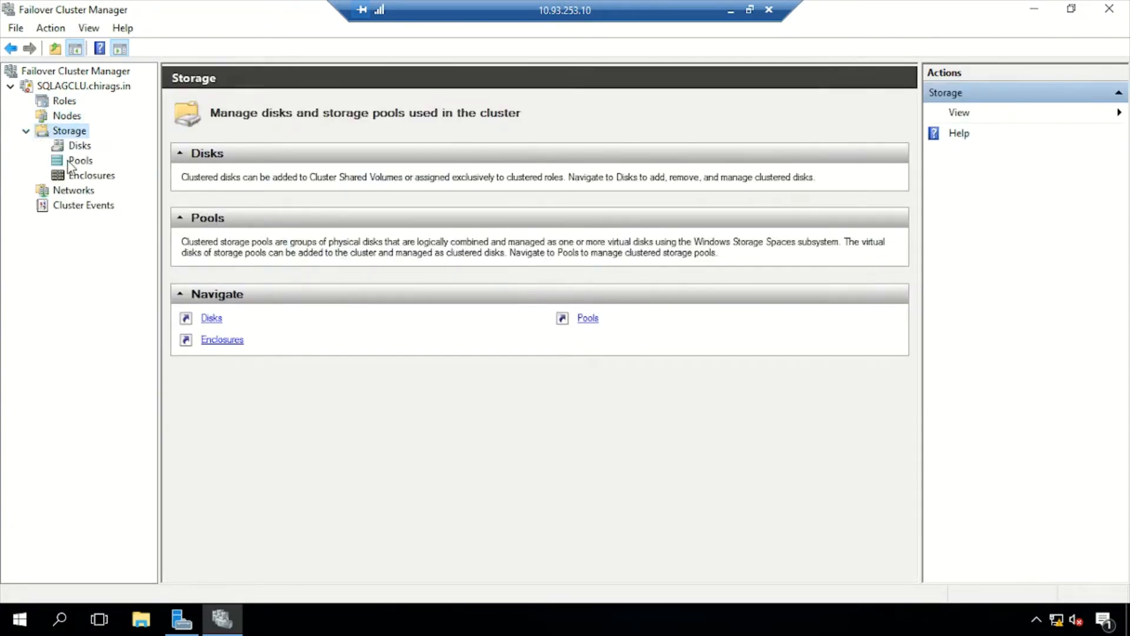
left_click(79, 145)
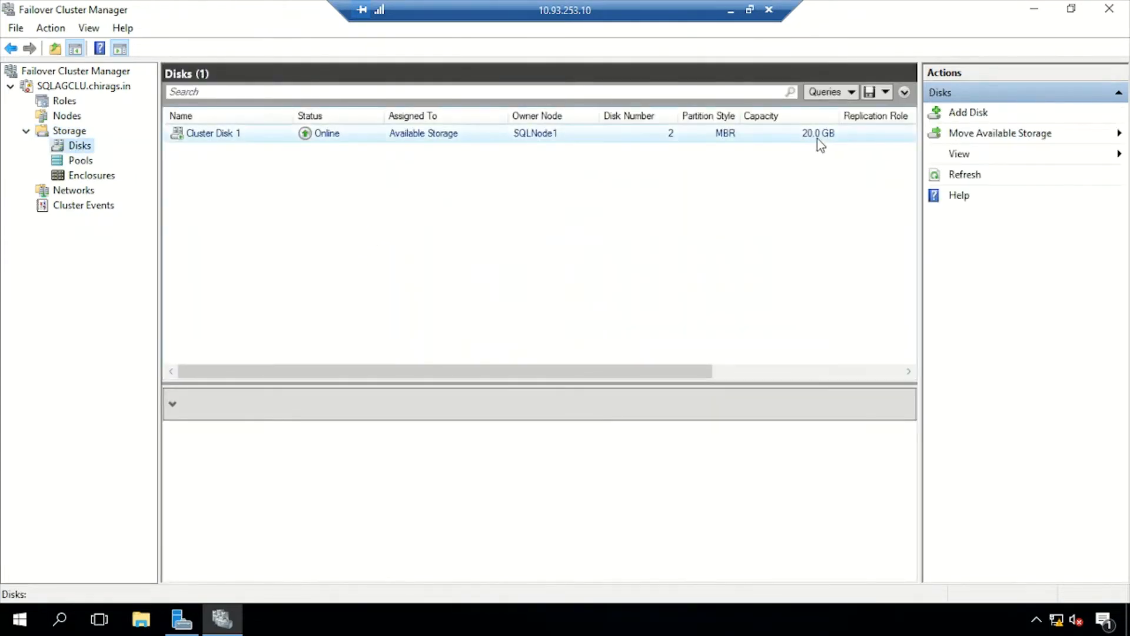
left_click(62, 88)
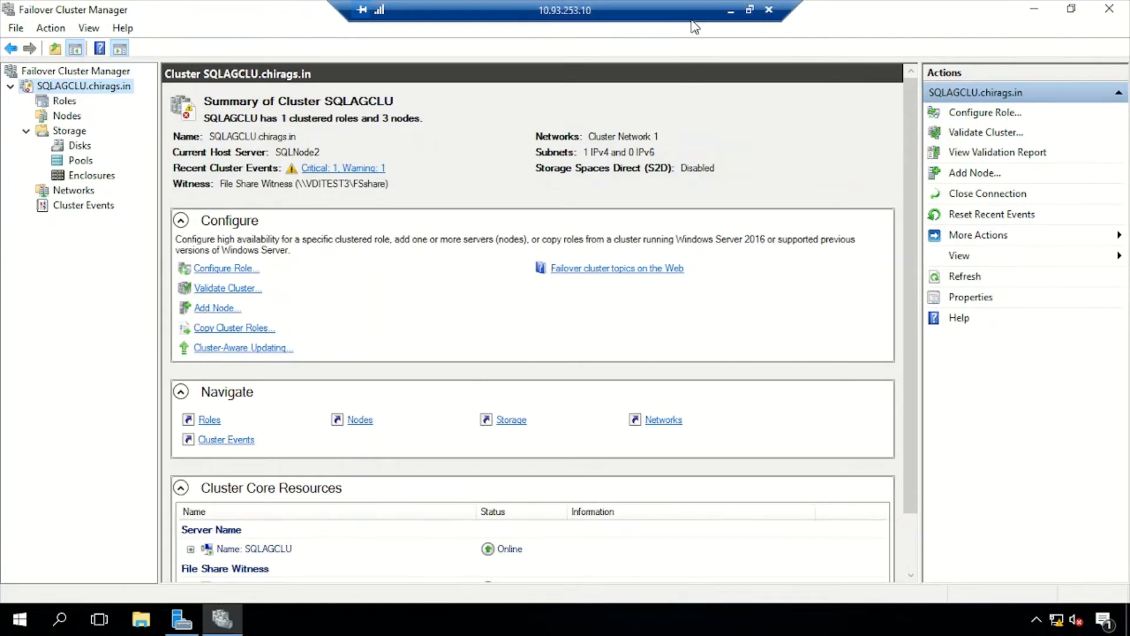
left_click(730, 13)
Highlight 'enable AG feature' in the Part-II install step of the Notepad checklist.
left_click(317, 324)
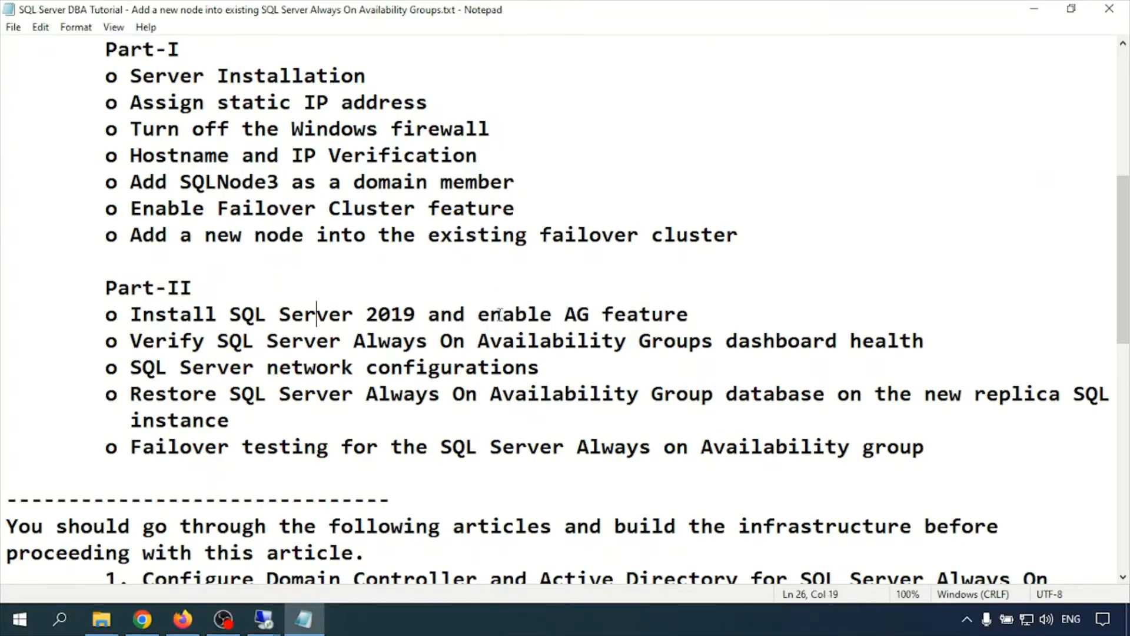
left_click_drag(268, 312, 433, 310)
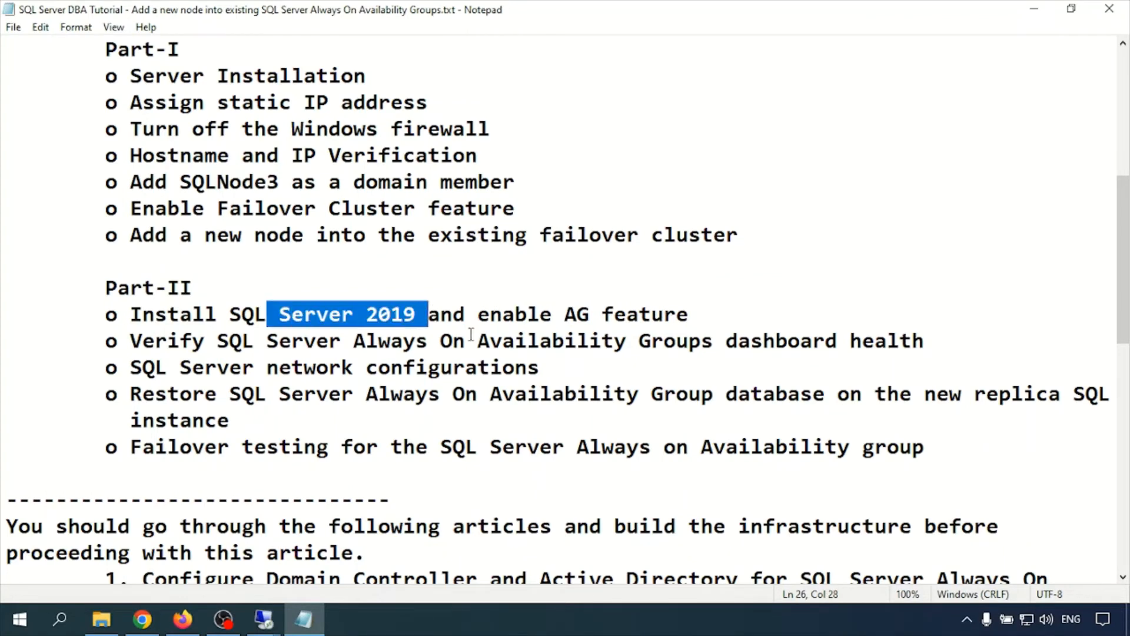
left_click(489, 318)
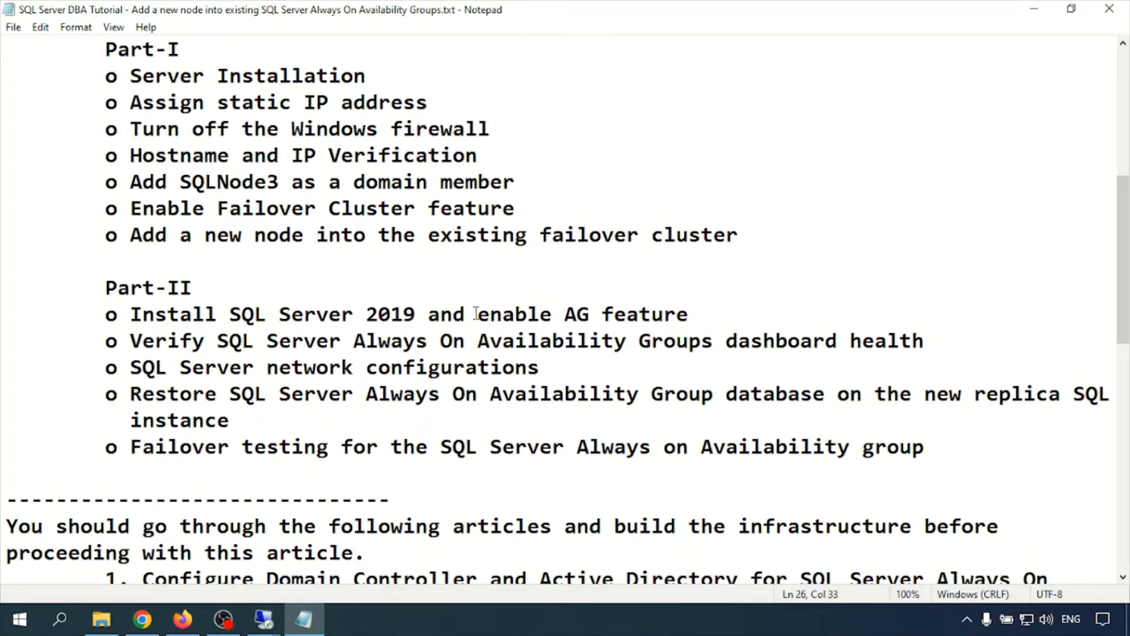
left_click_drag(475, 313, 690, 314)
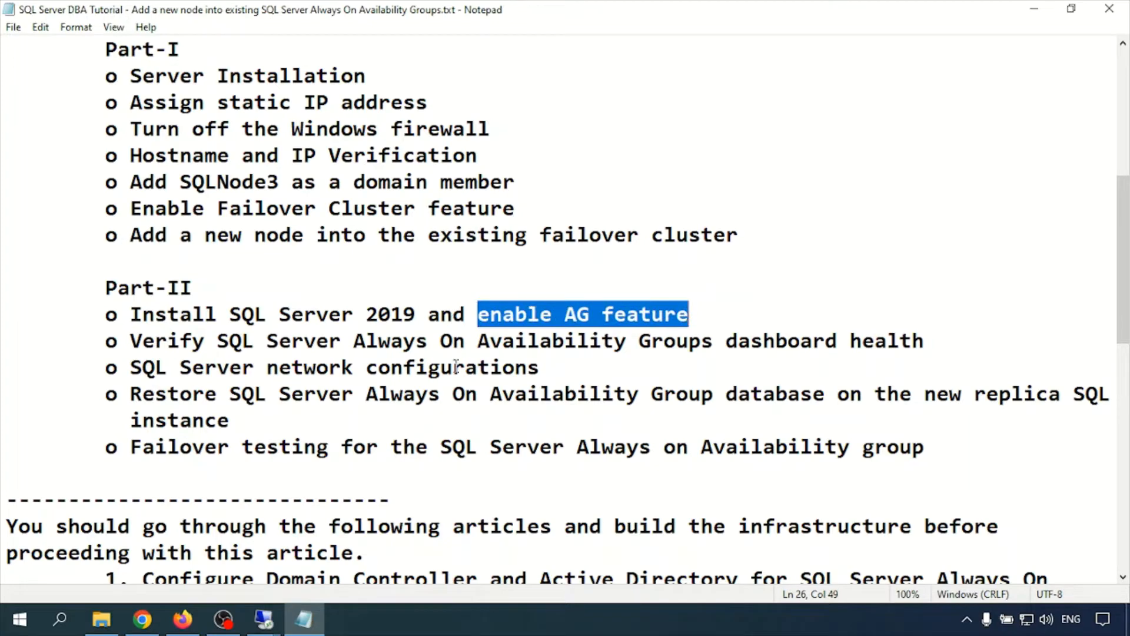
Switch to the 10.93.253.10 remote session and minimize Failover Cluster Manager and Server Manager.
mouse_move(264, 619)
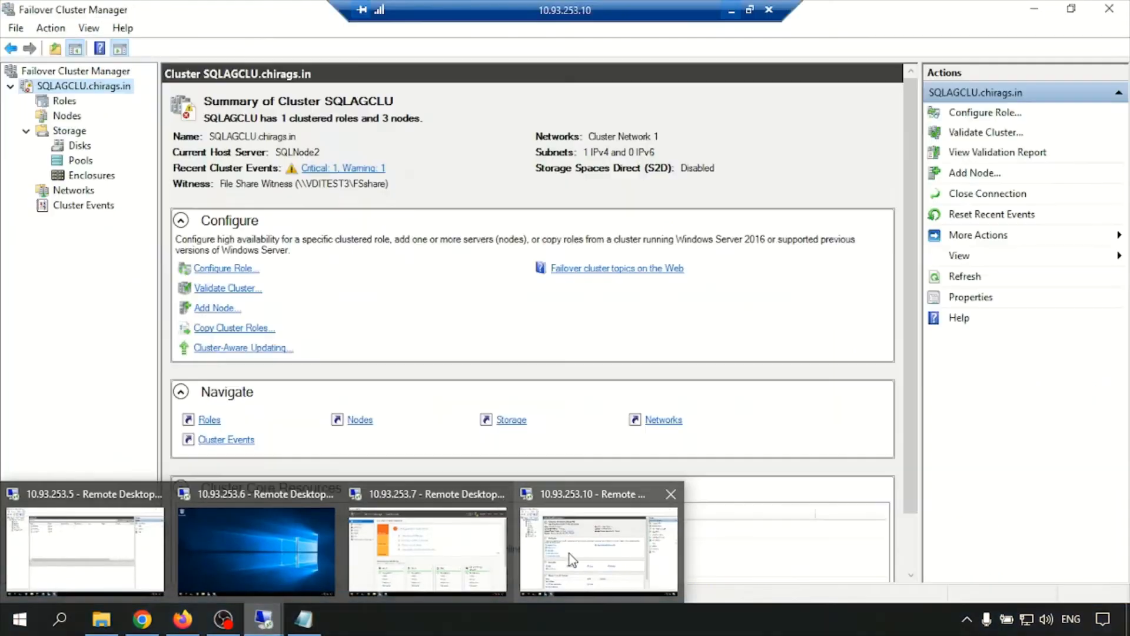
left_click(570, 553)
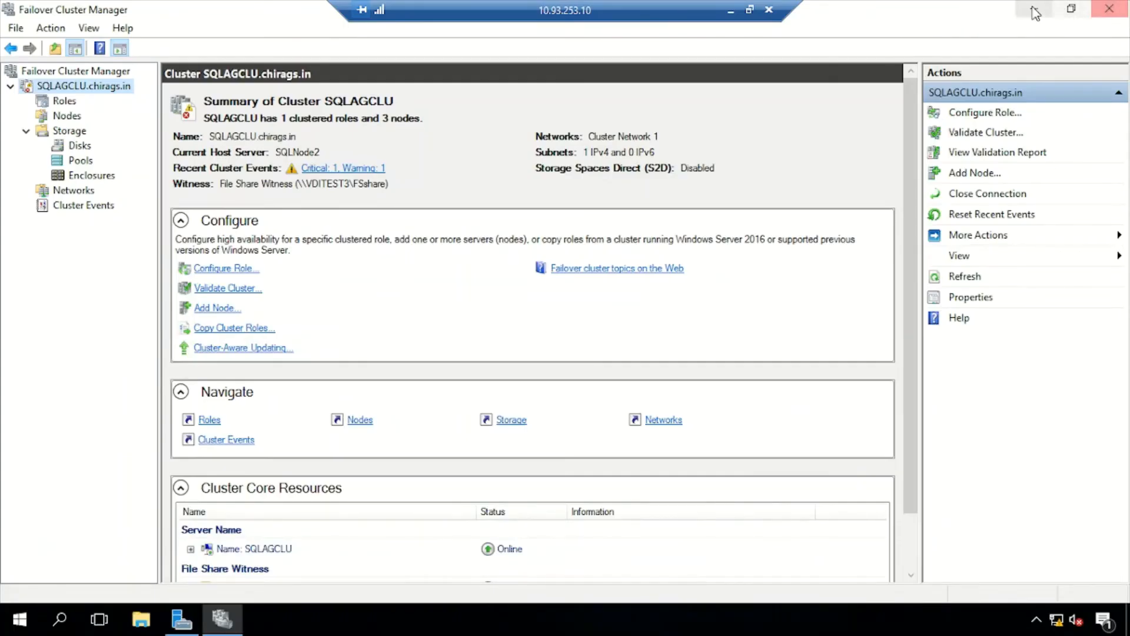
left_click(1033, 11)
left_click(1047, 9)
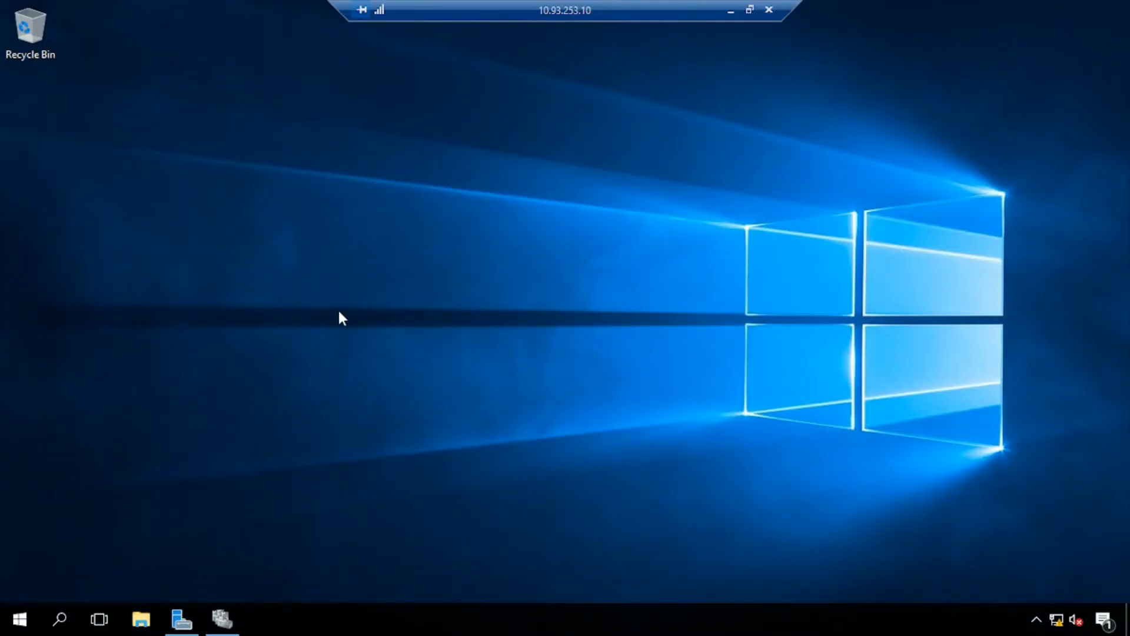
Open New Volume (D:) under This PC in File Explorer.
key("super+e")
left_click(169, 264)
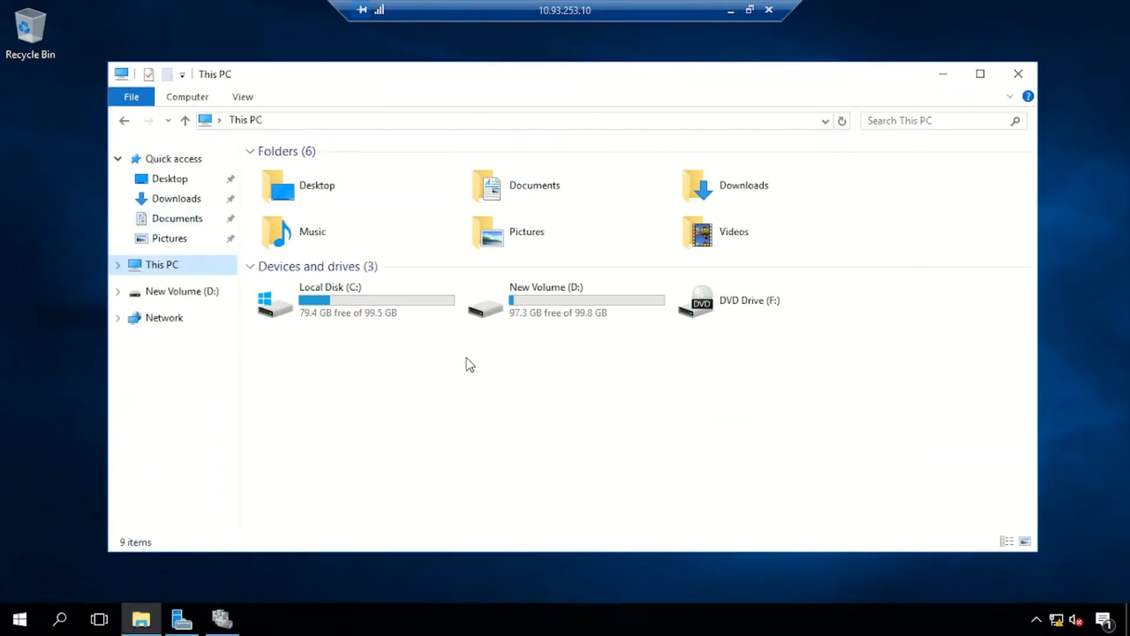
double_click(538, 311)
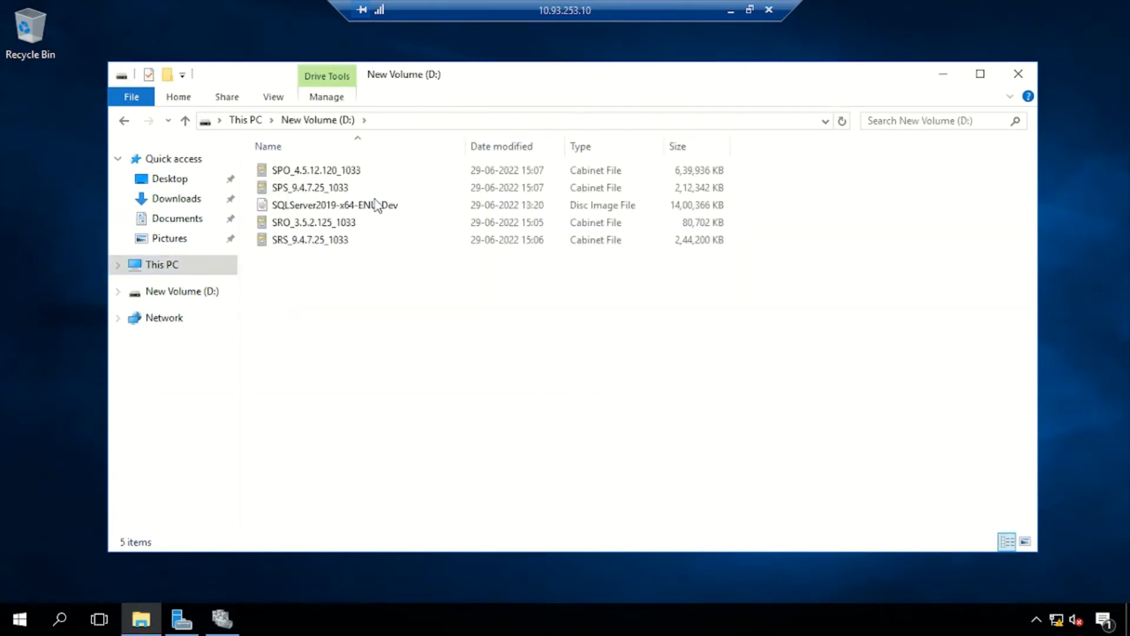
Mount the SQLServer2019-x64-ENU-Dev image and run its setup as administrator.
right_click(342, 206)
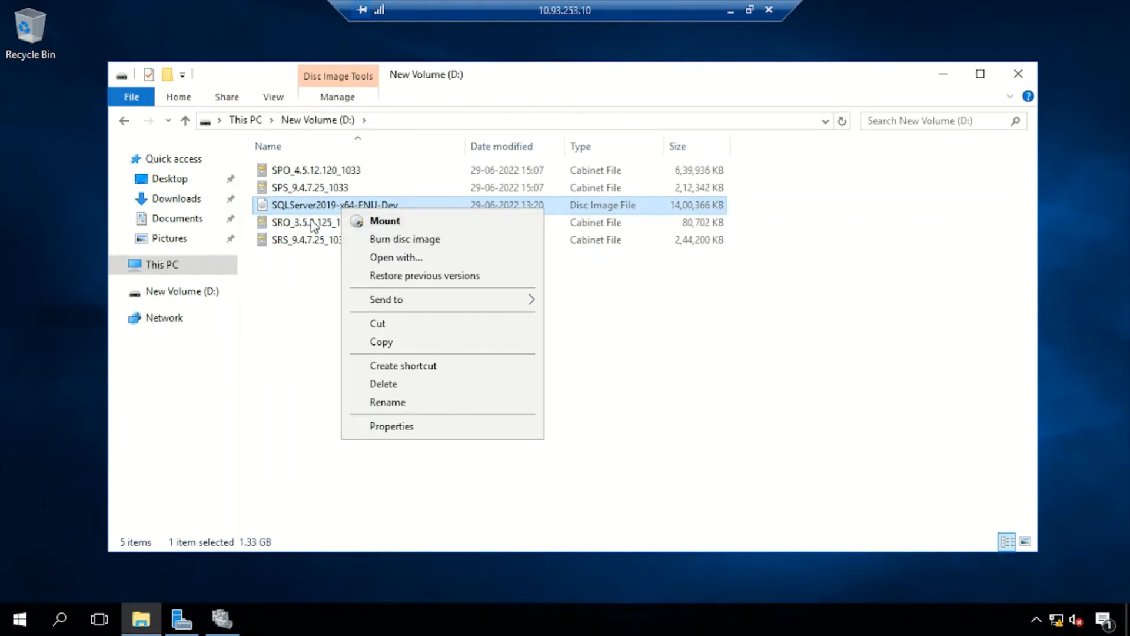
left_click(291, 273)
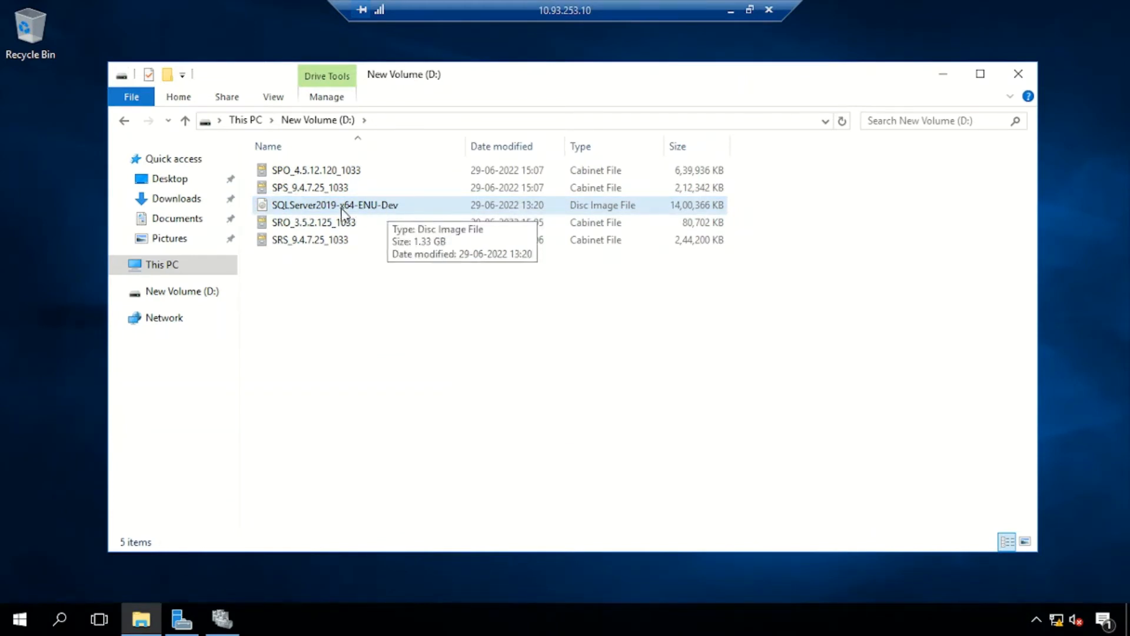
left_click(343, 212)
right_click(342, 214)
left_click(372, 221)
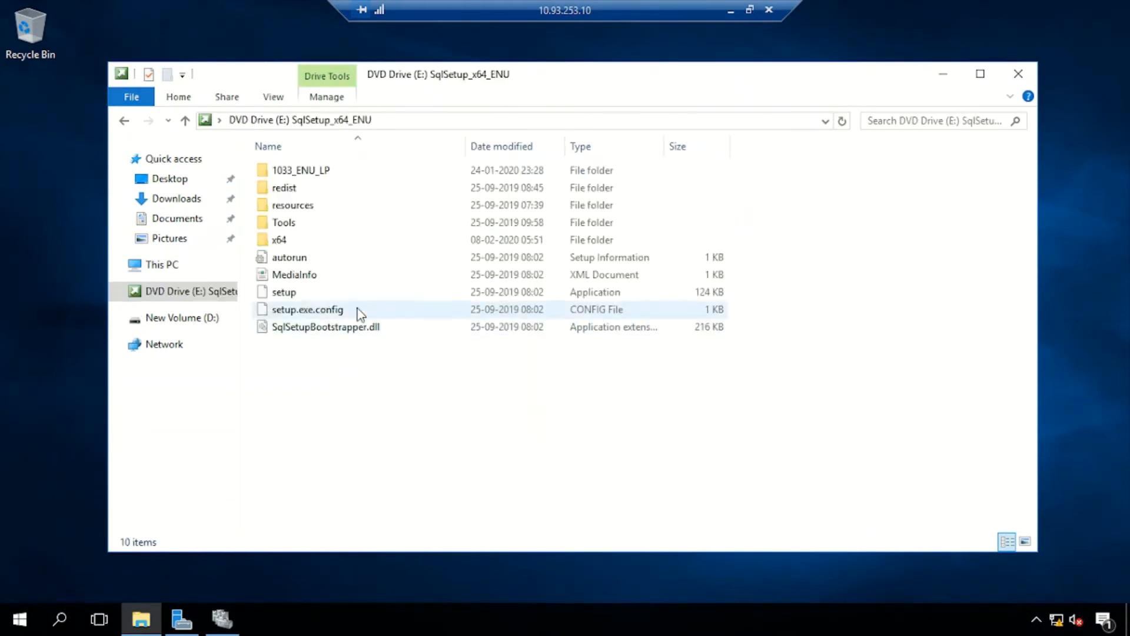
right_click(288, 292)
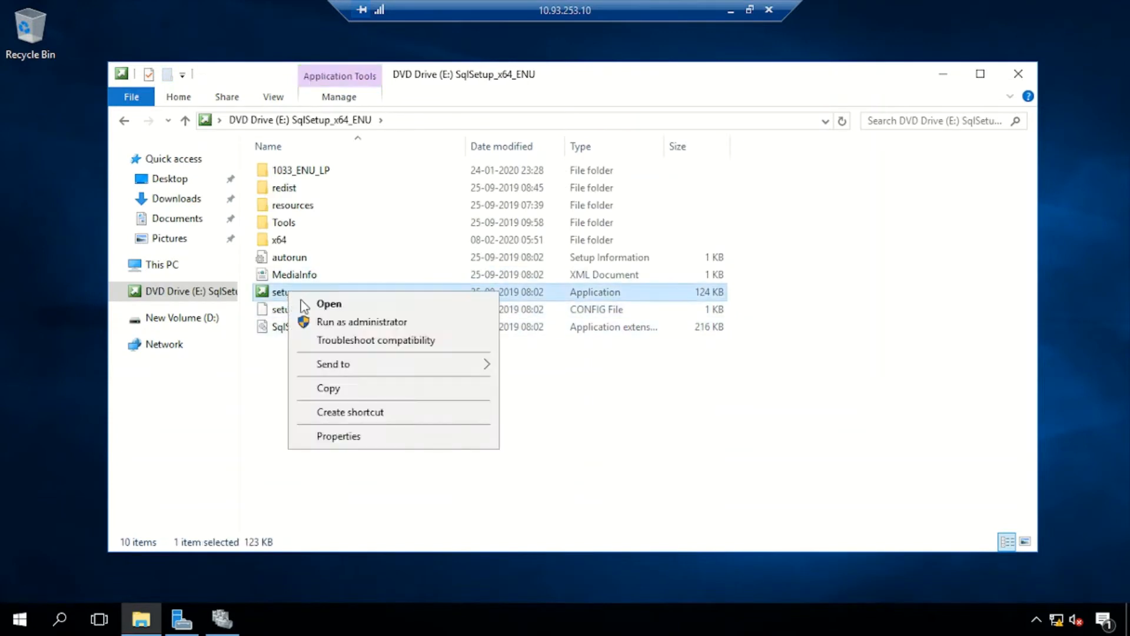
left_click(363, 323)
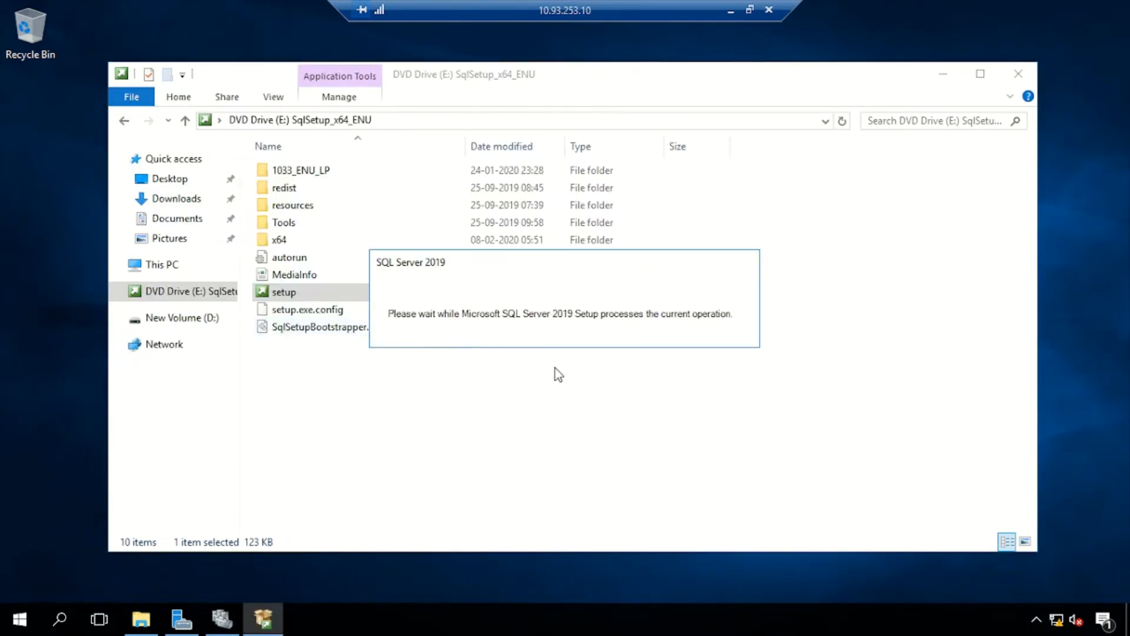
Start a new SQL Server stand-alone installation from the Installation page.
left_click(943, 74)
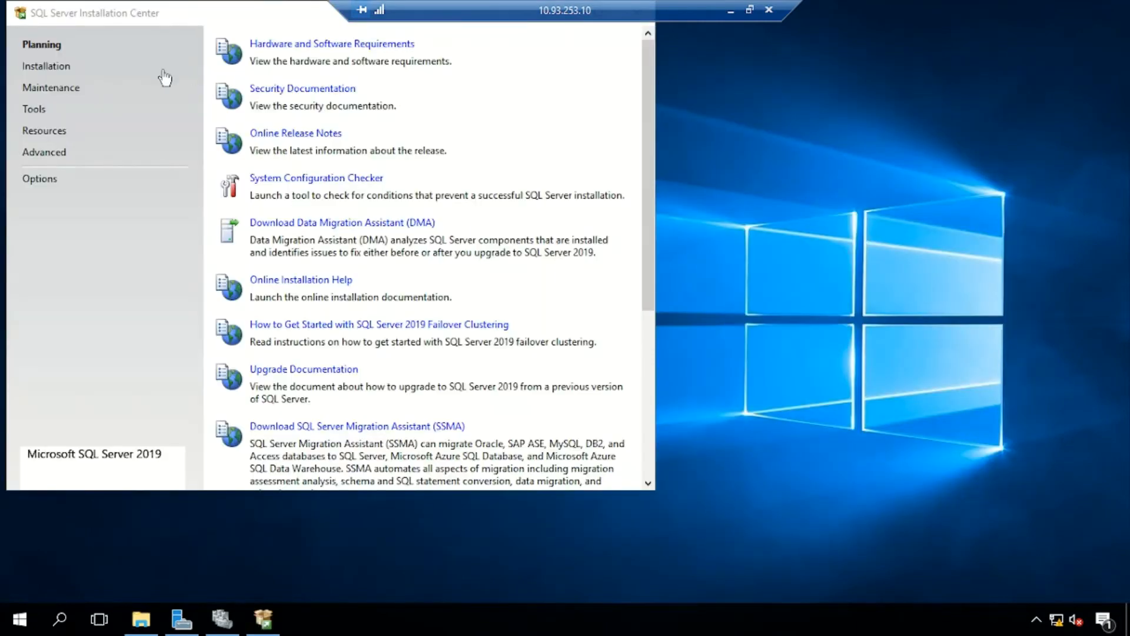
left_click(45, 68)
left_click(322, 45)
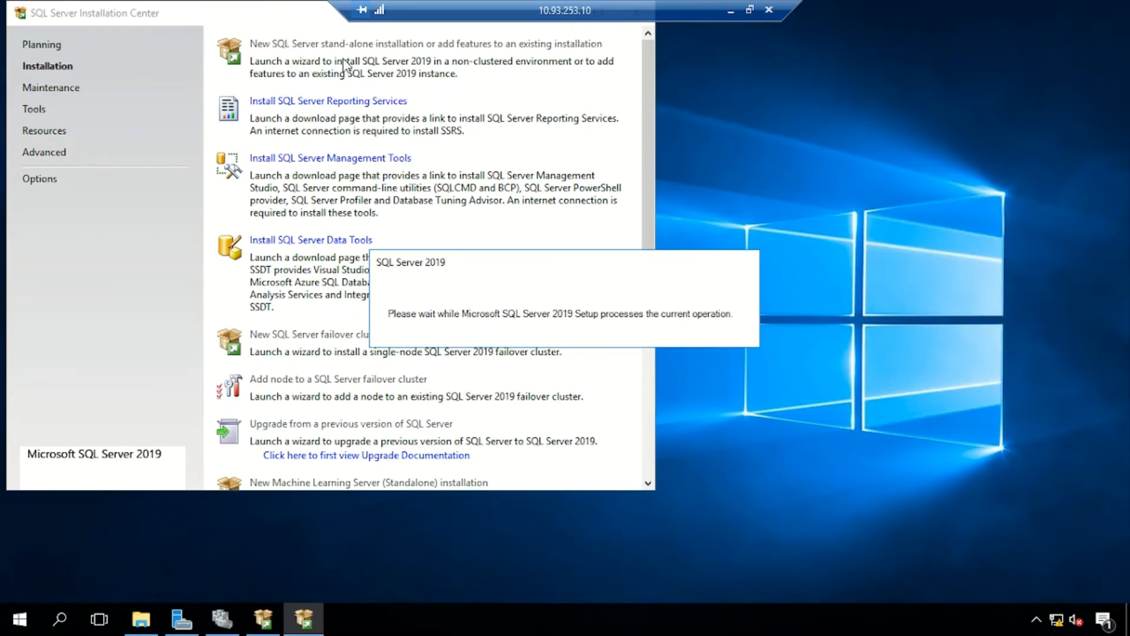
Minimize the Installation Center and return to the 10.93.253.10 remote session.
left_click_drag(180, 6, 229, 73)
left_click(572, 80)
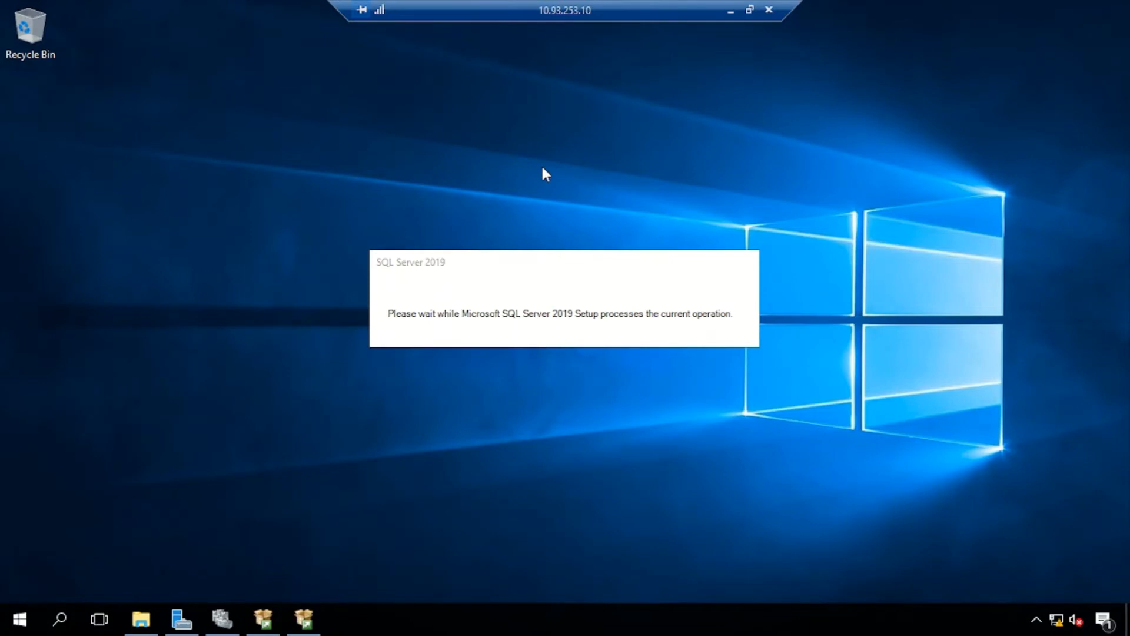
left_click(730, 10)
mouse_move(294, 602)
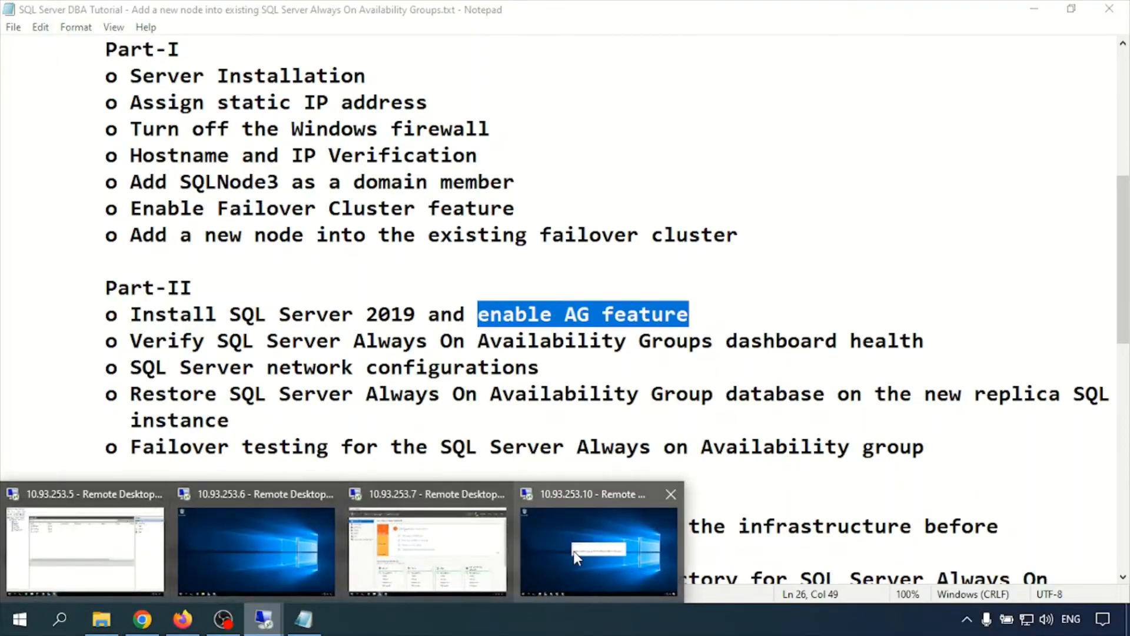
left_click(574, 549)
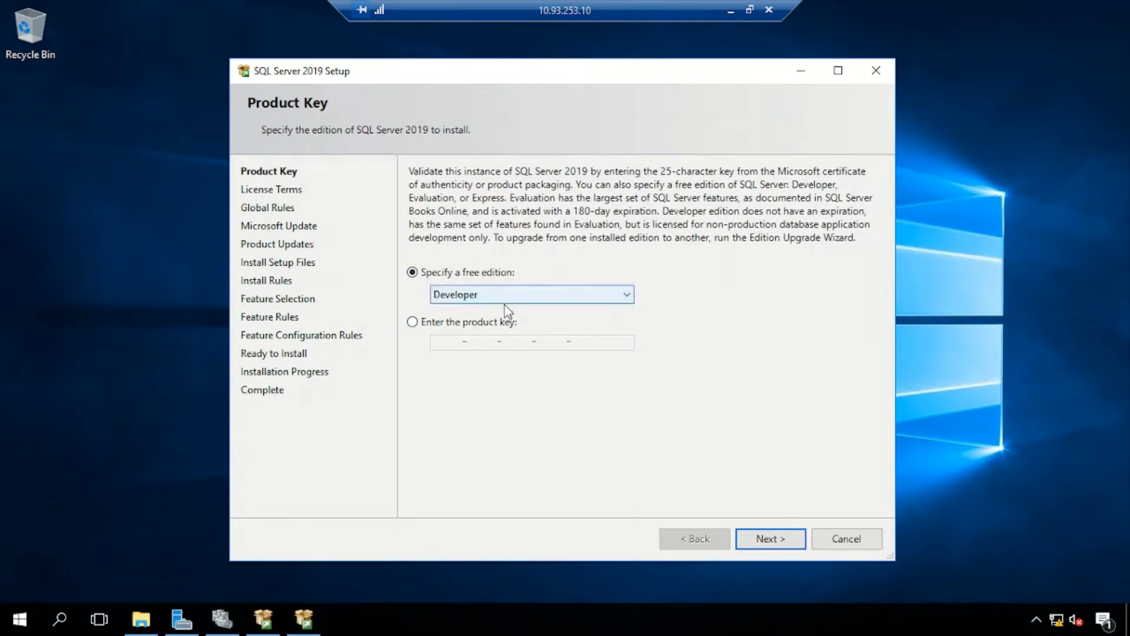
Keep Developer edition, accept the license terms, and continue past Microsoft Update and the update-search error.
left_click(759, 538)
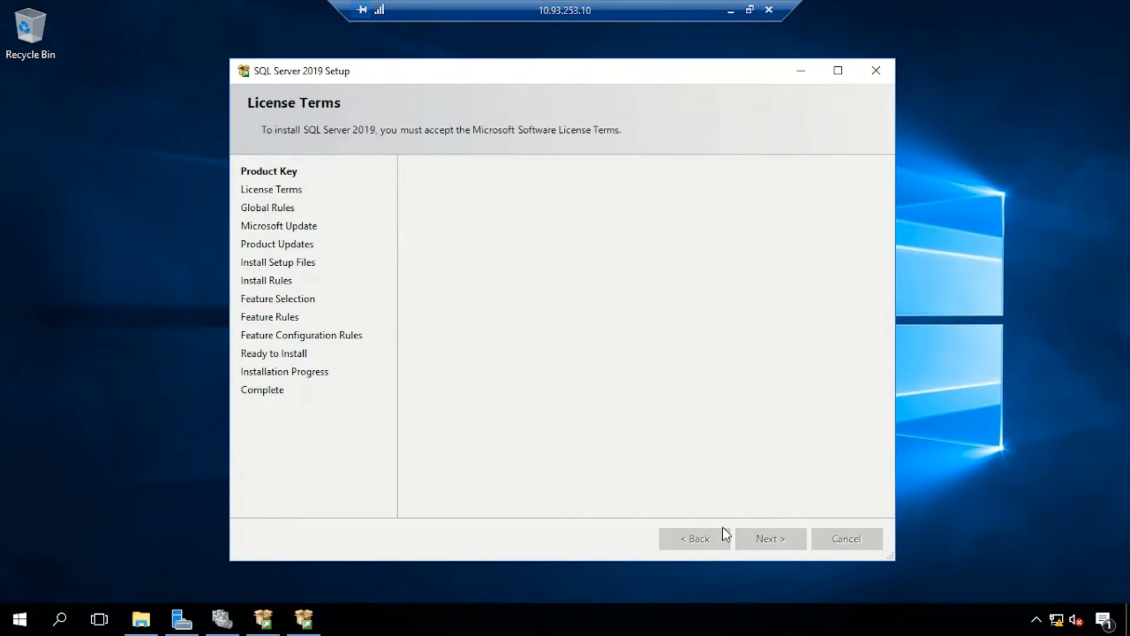
left_click(440, 435)
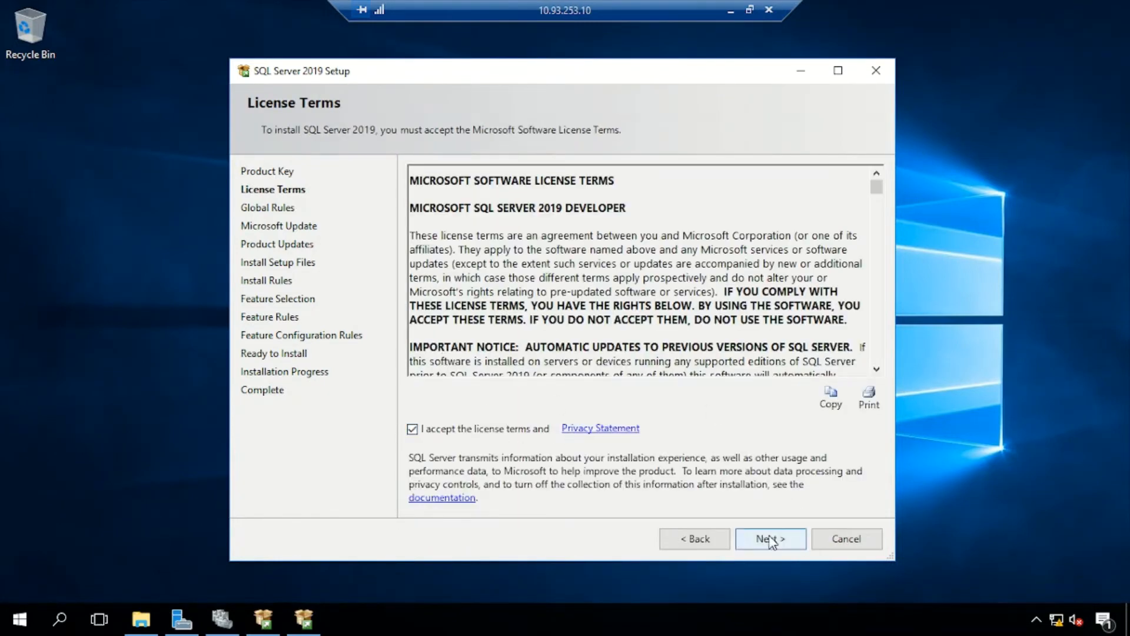
left_click(764, 537)
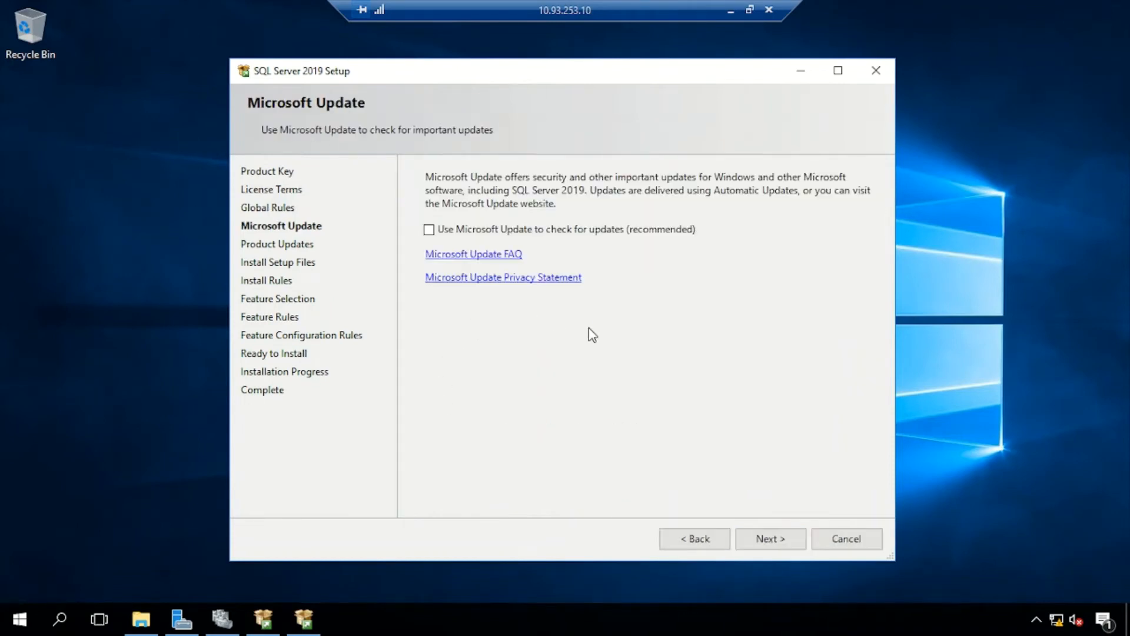
left_click(762, 536)
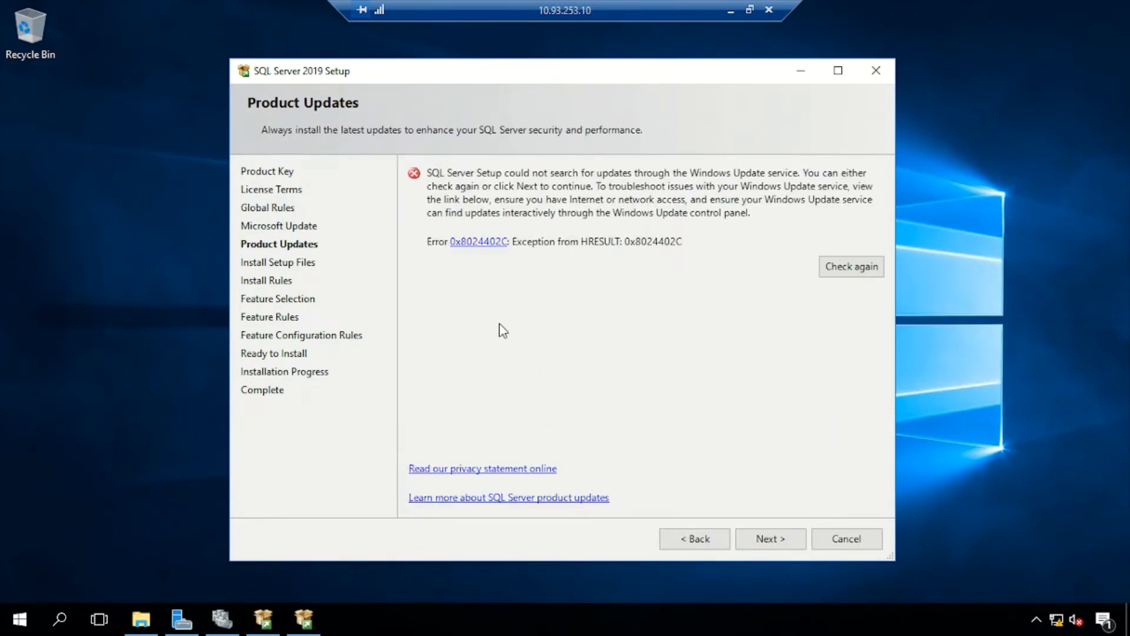
left_click(769, 541)
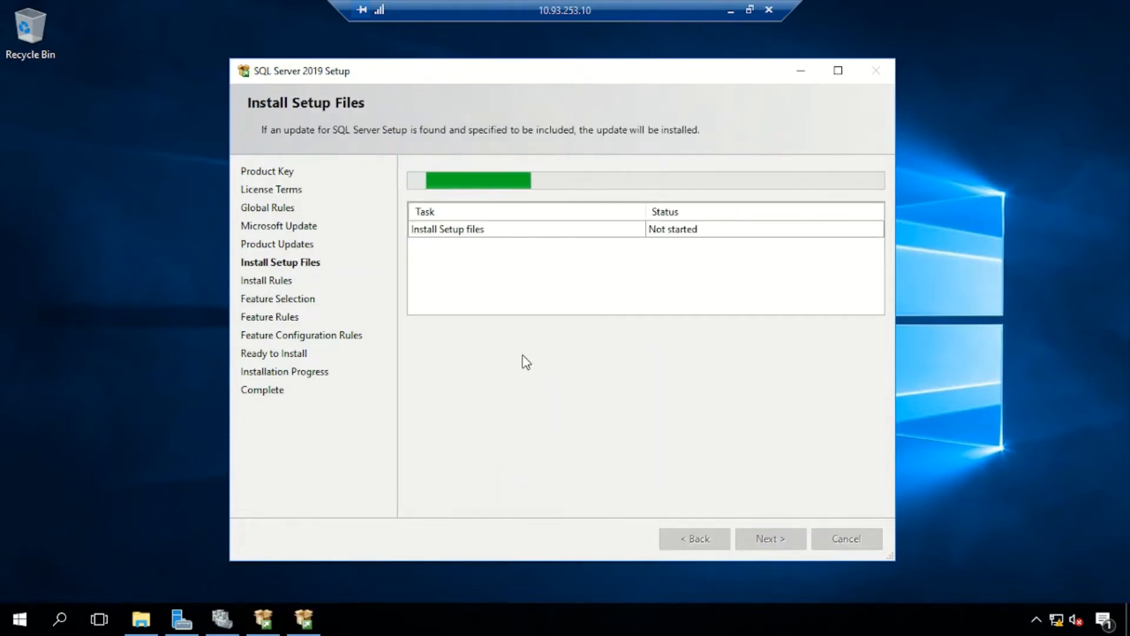
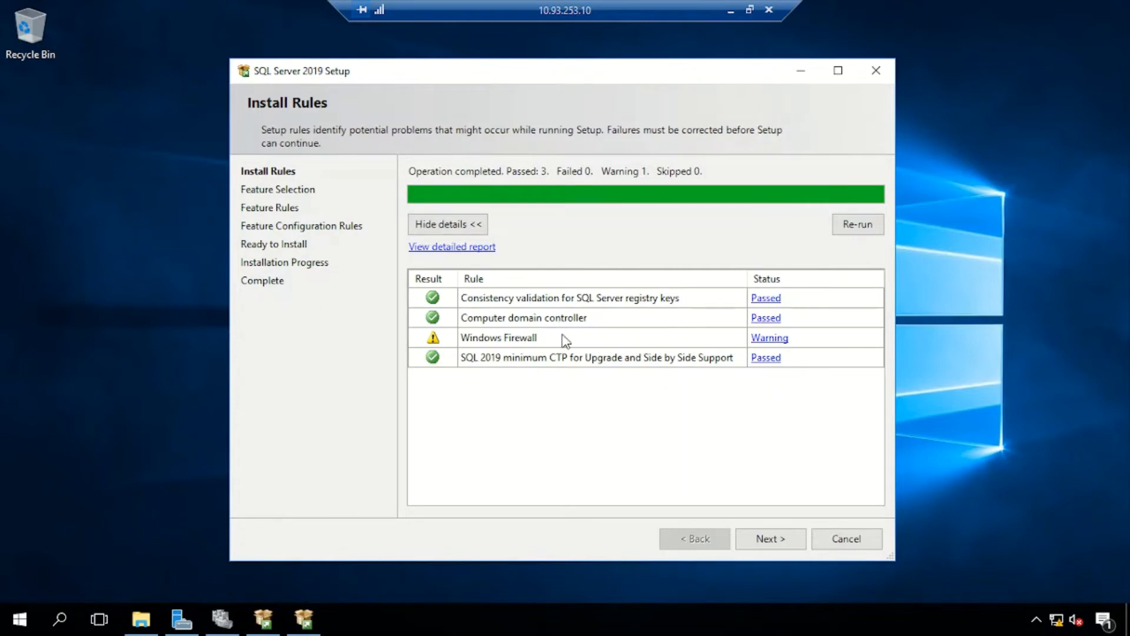
Accept the Install Rules results, despite the one firewall warning, and go on to Feature Selection.
left_click(771, 539)
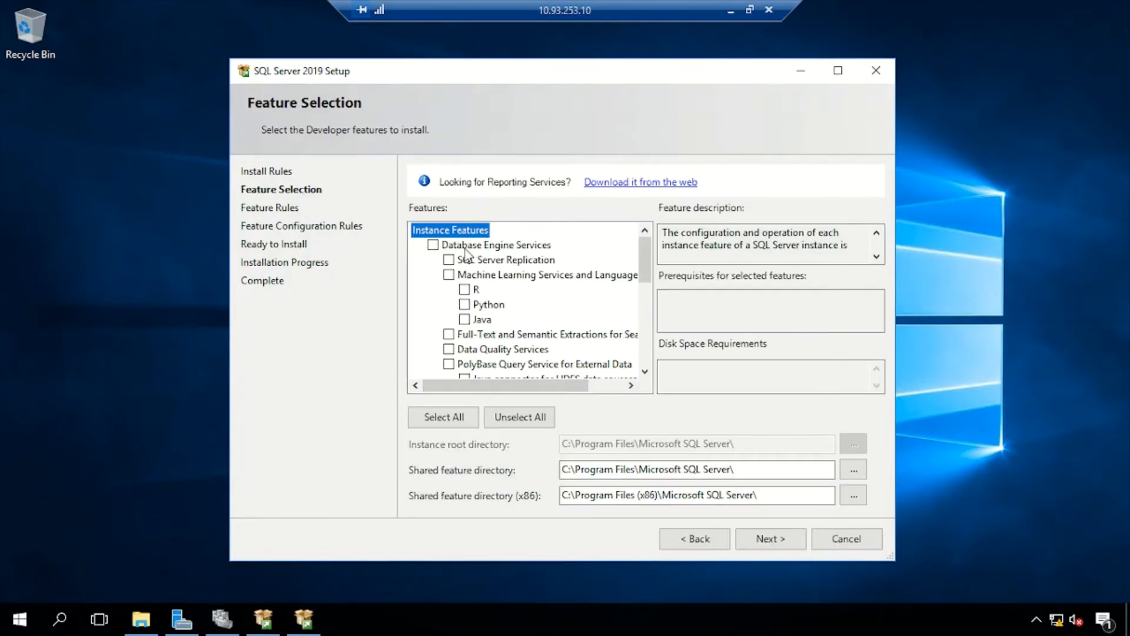
Select all features except PolyBase Query Service.
left_click(444, 416)
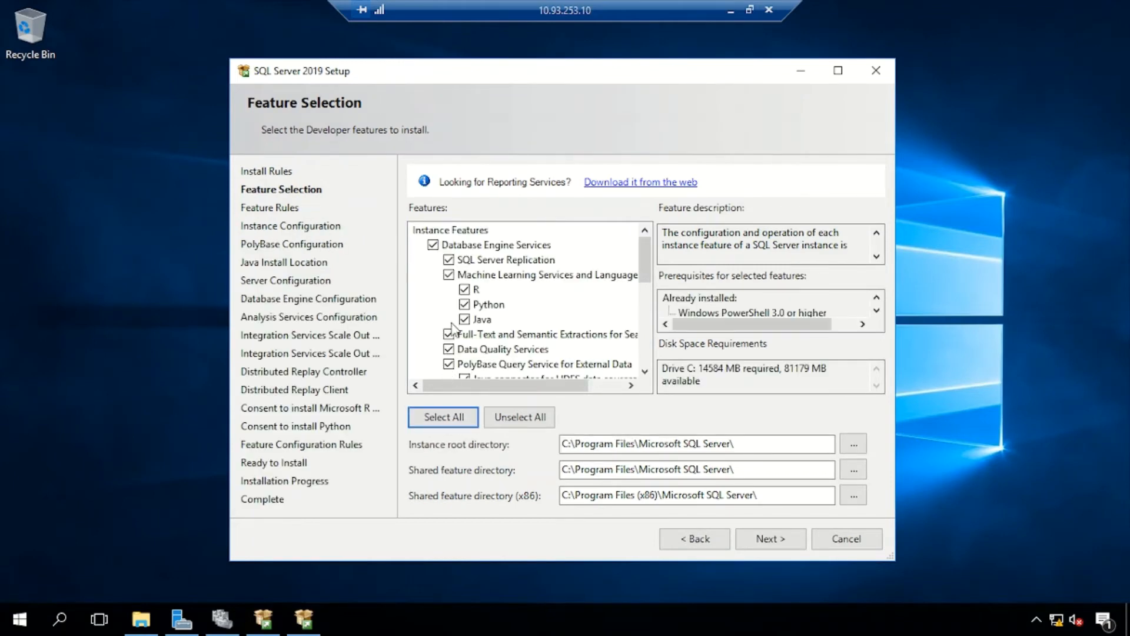
scroll(465, 300, "down", 2)
scroll(483, 292, "up", 2)
scroll(483, 293, "down", 2)
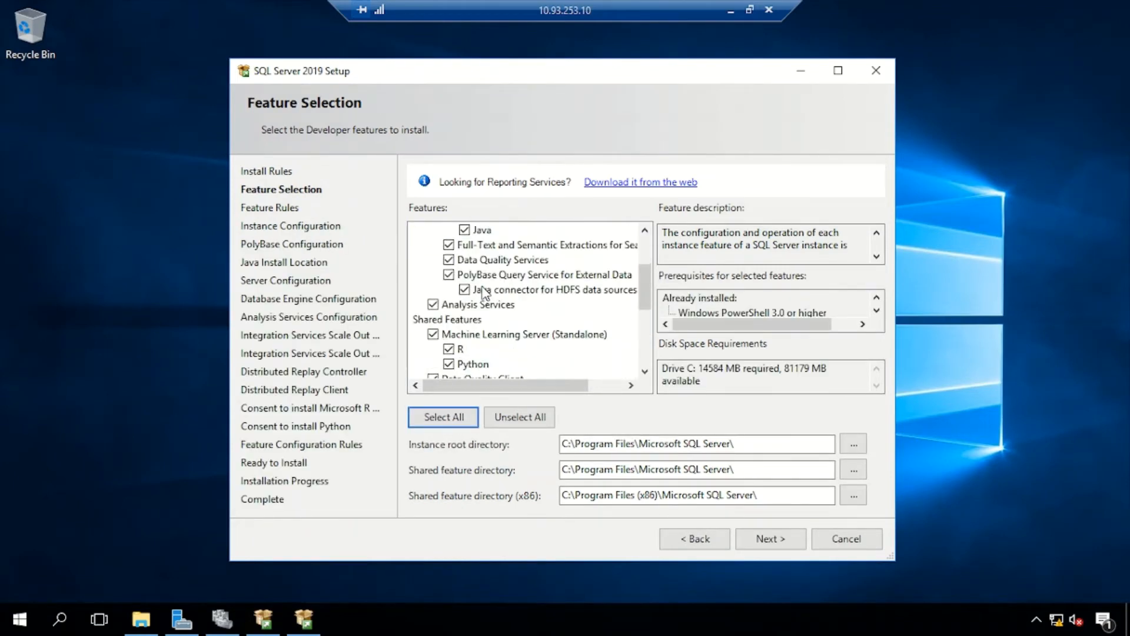
left_click(448, 276)
Change the three install directory paths from drive C: to drive D:.
scroll(506, 295, "up", 2)
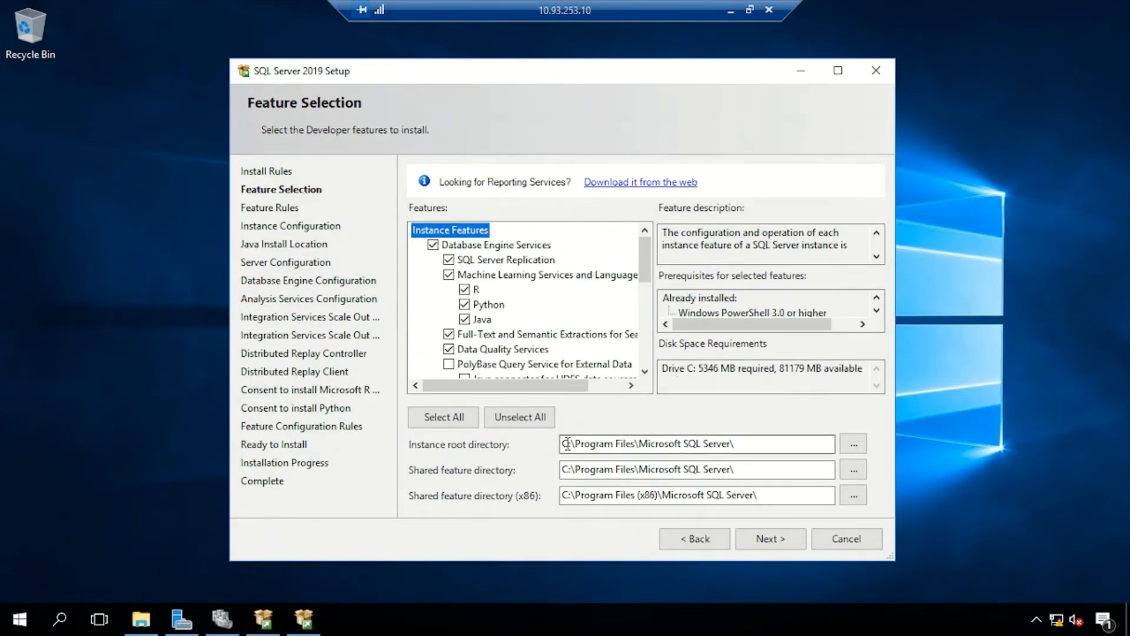
left_click_drag(568, 443, 555, 501)
type("D")
type("D")
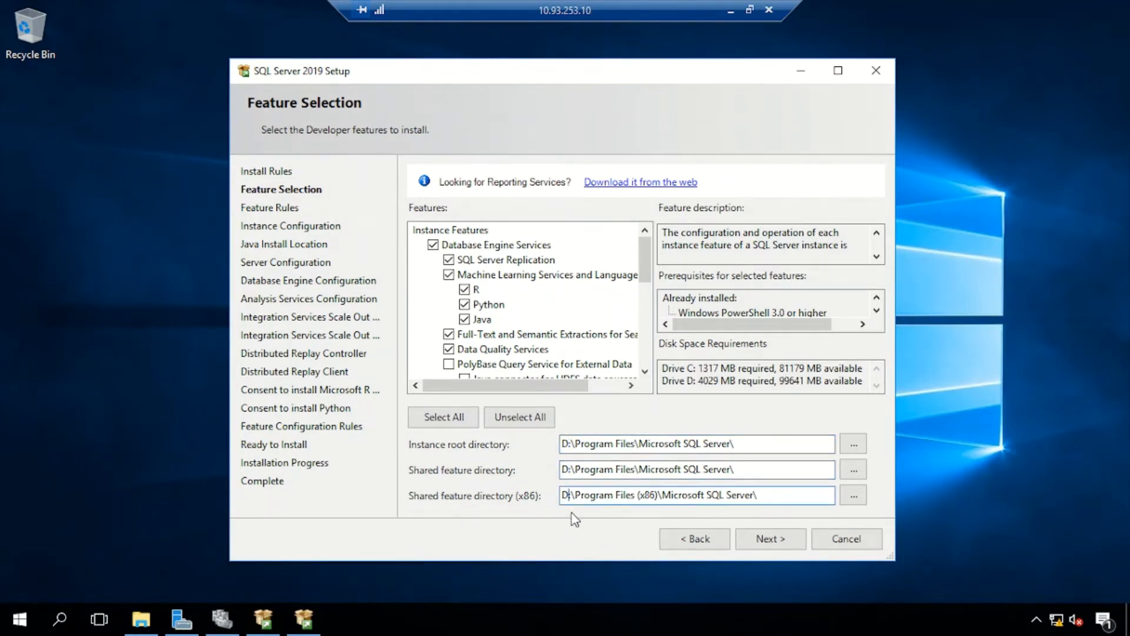
type("D")
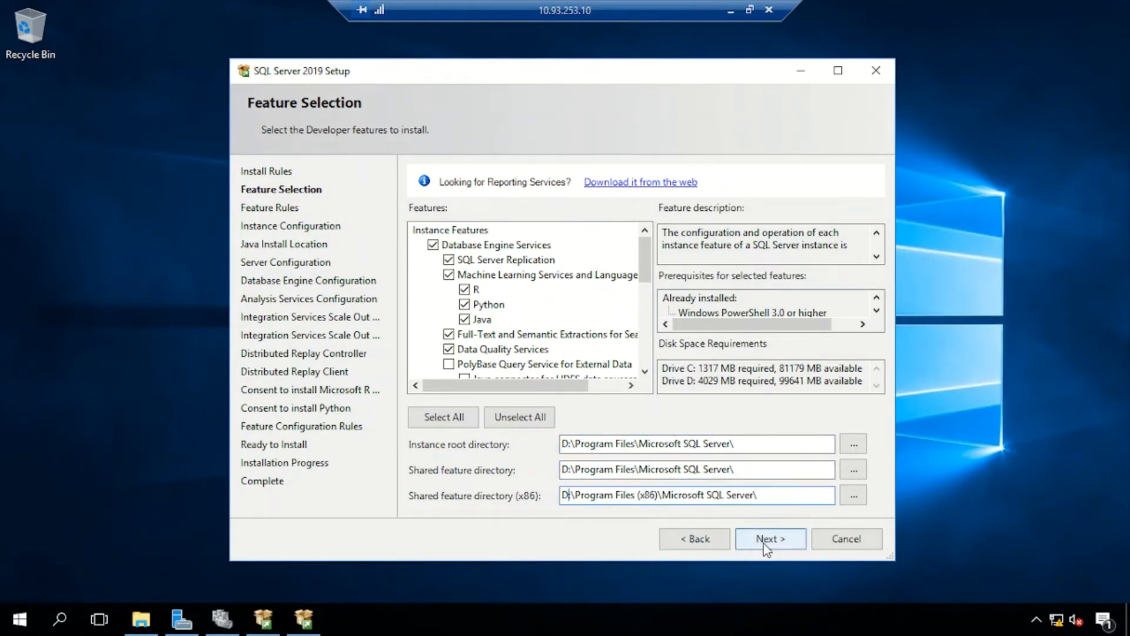
left_click(768, 538)
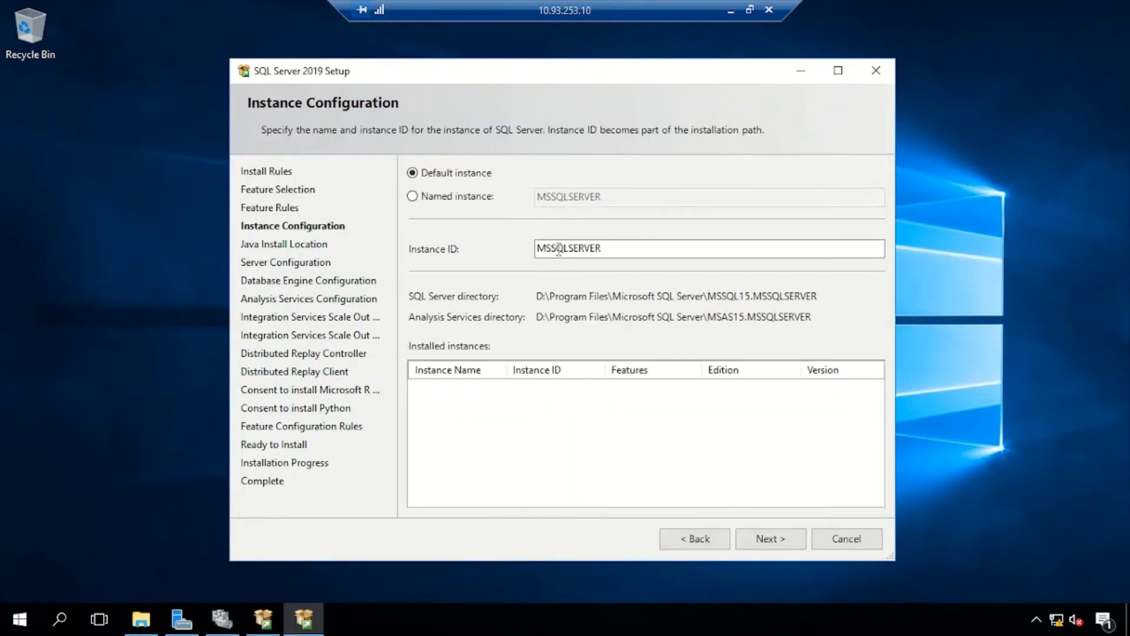
Set up a named instance INST1 and keep the bundled Open JRE 11.0.3 install.
left_click(470, 201)
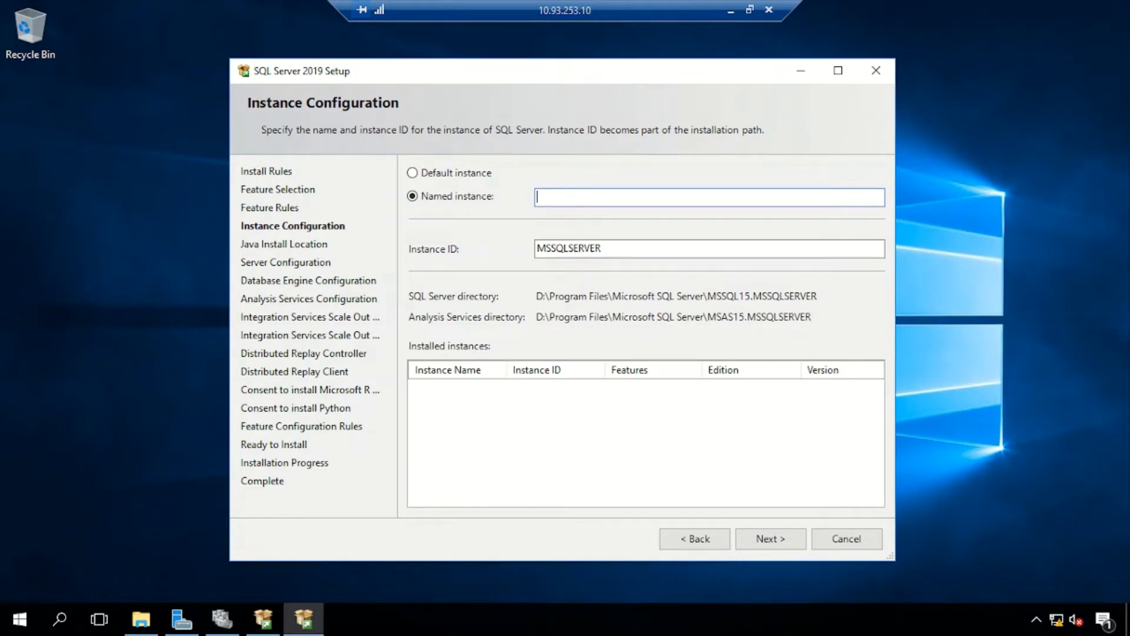
type("NST1")
left_click(653, 253)
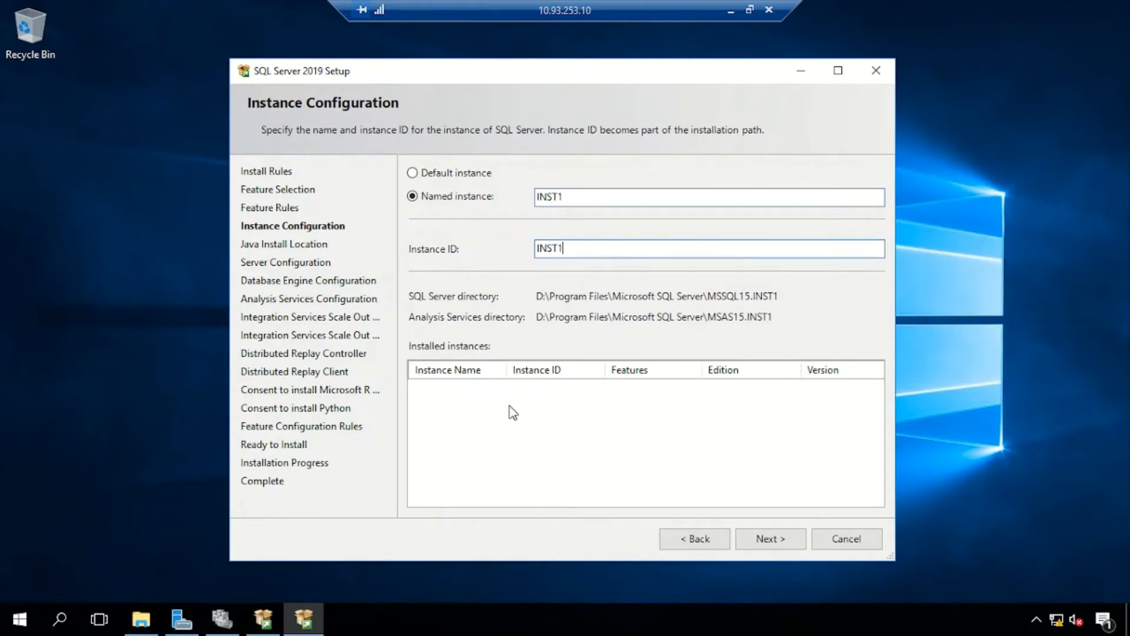
left_click(769, 537)
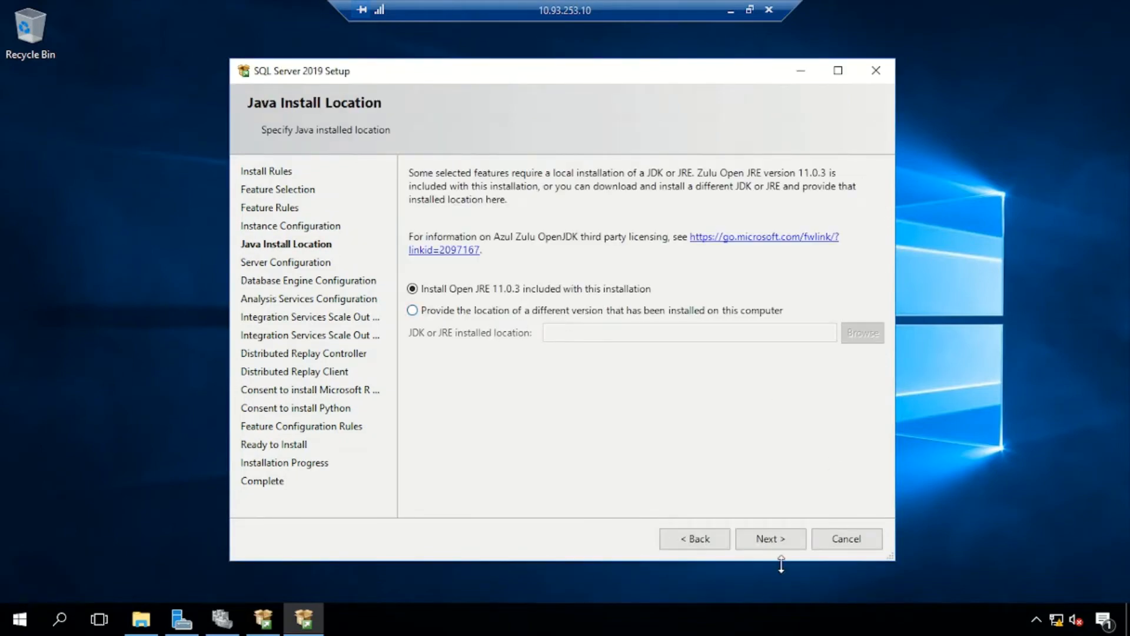
left_click(772, 538)
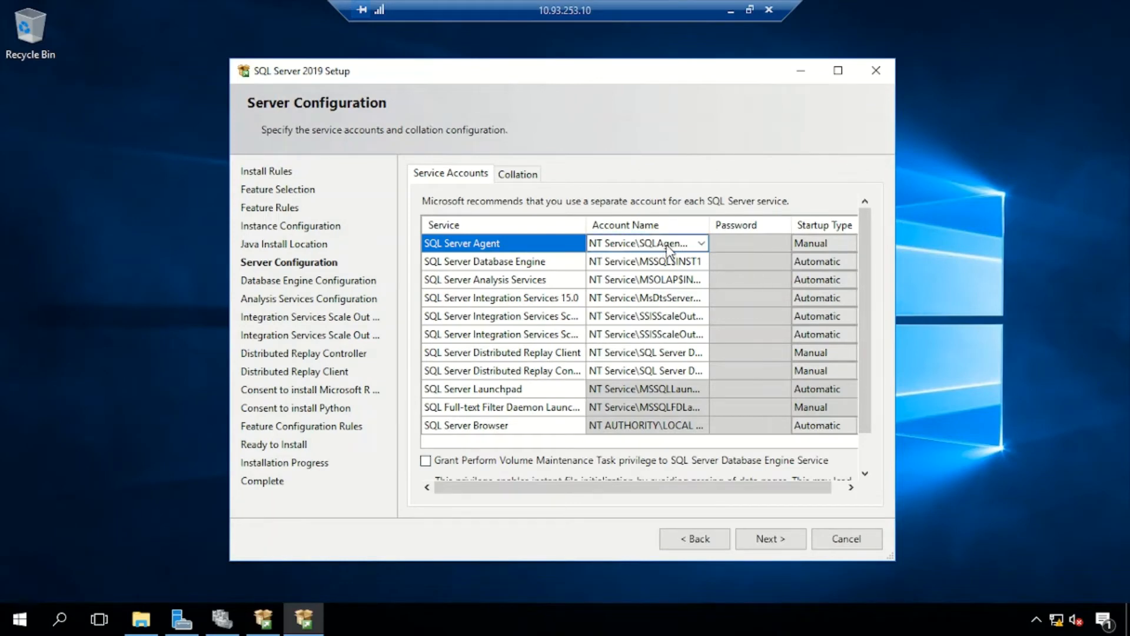
Browse the directory for a SQL Server Agent account, authenticating with the domain admin credentials.
left_click(708, 246)
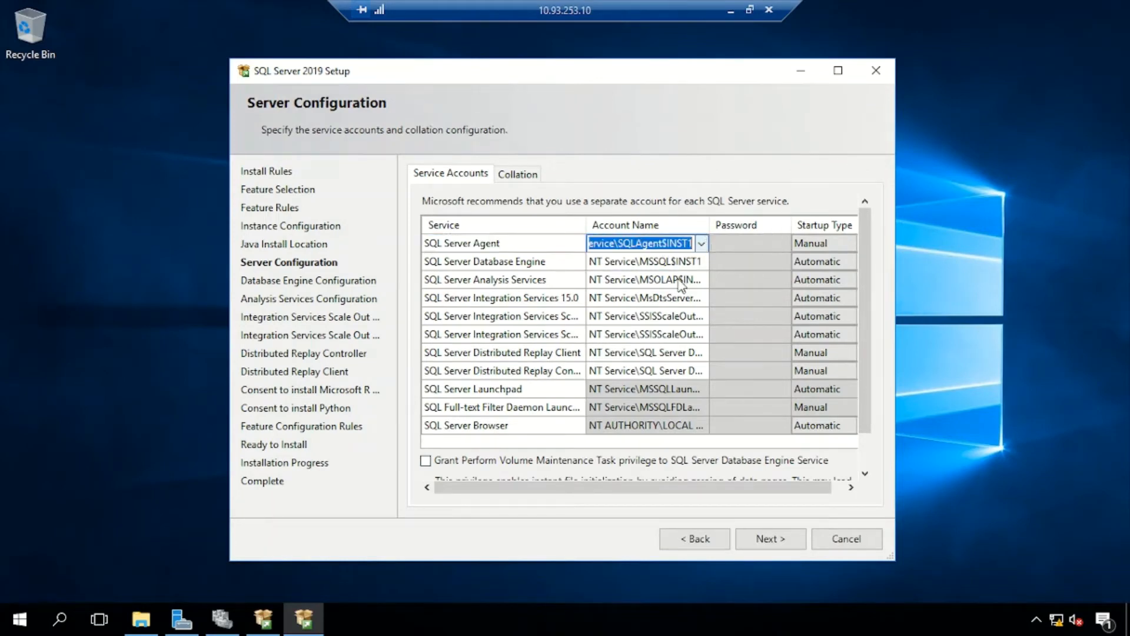
left_click(704, 243)
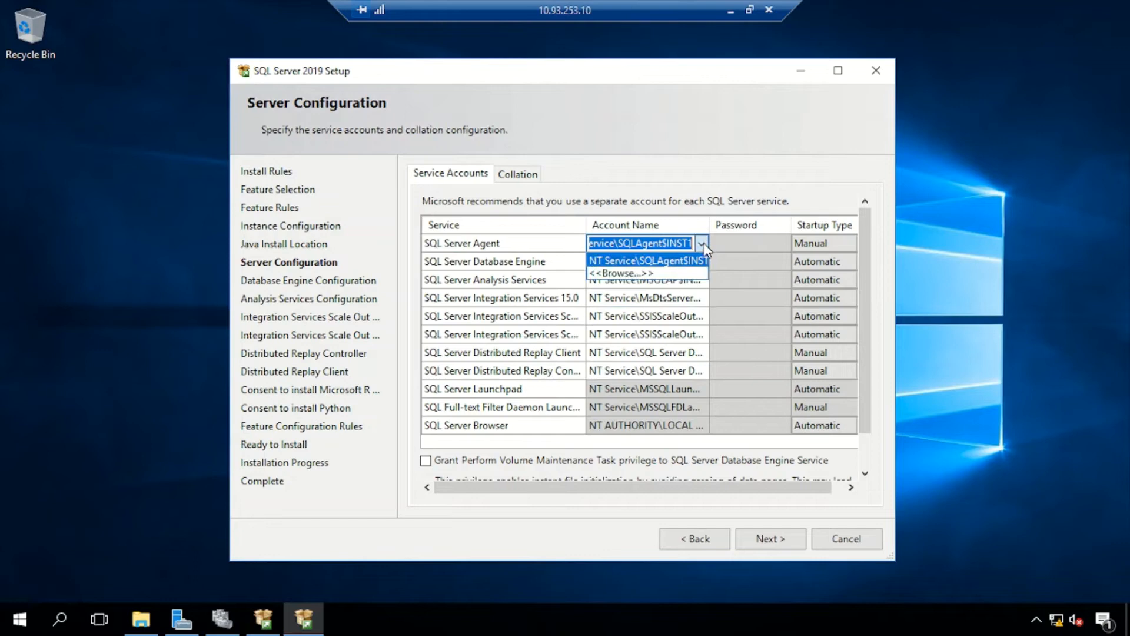
left_click(650, 271)
left_click(296, 274)
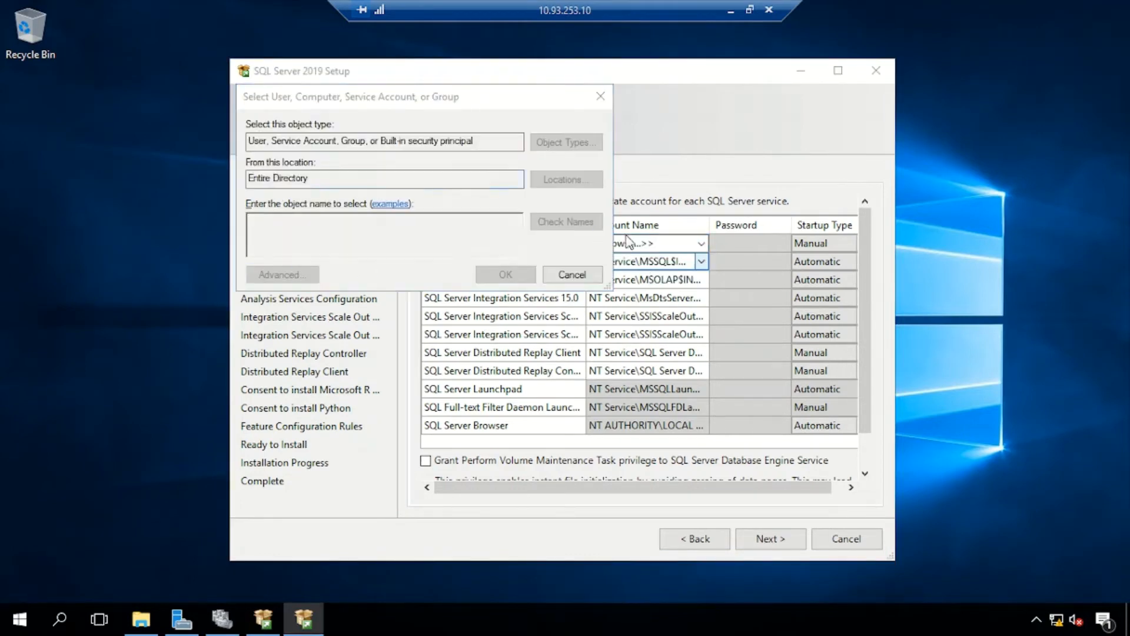
type("ADADMIN")
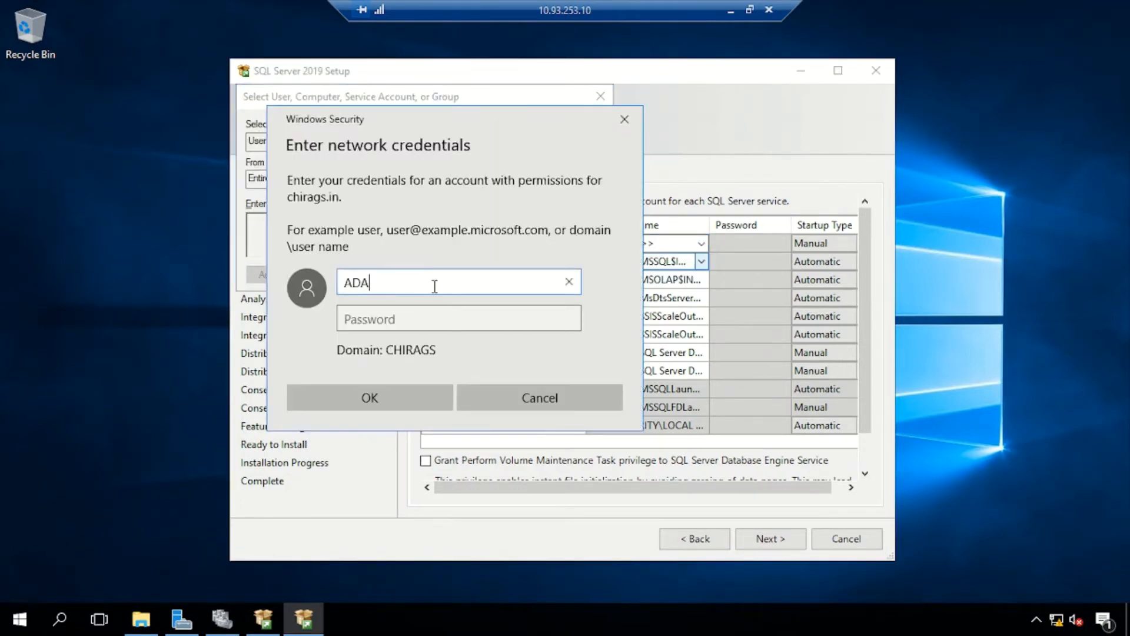
key("Tab")
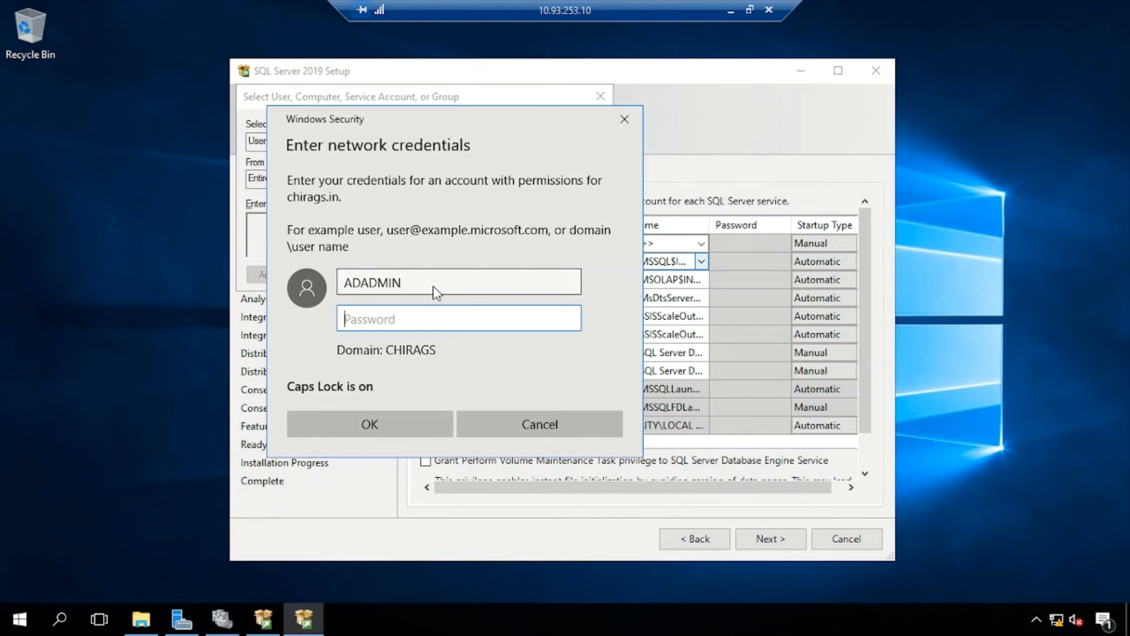
key("Caps_Lock")
type("******")
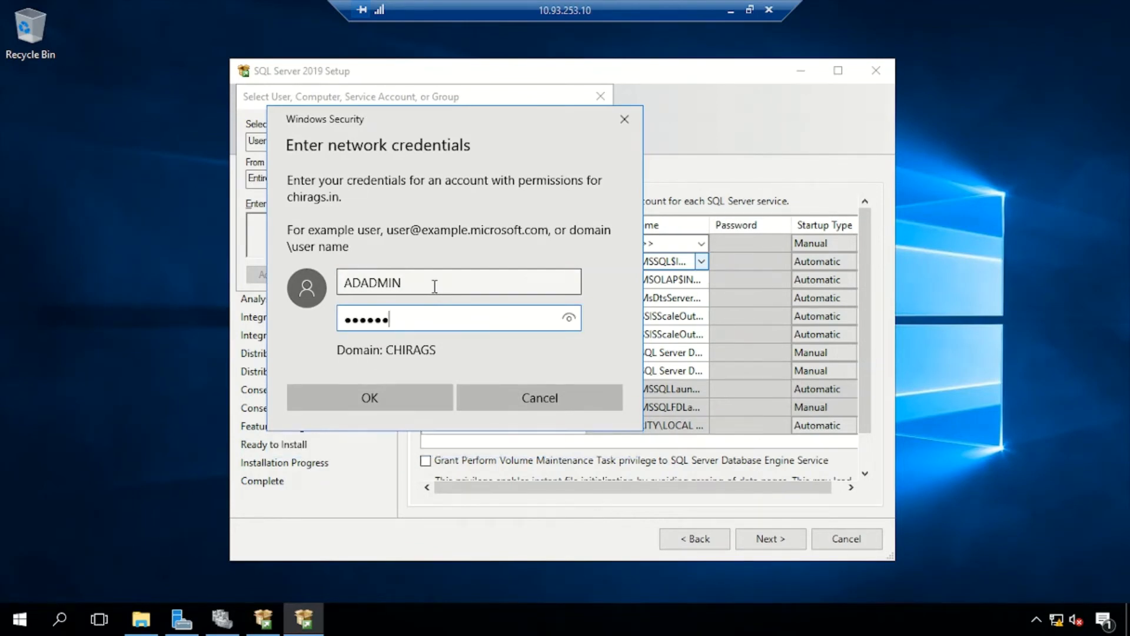
type("*****")
key("Return")
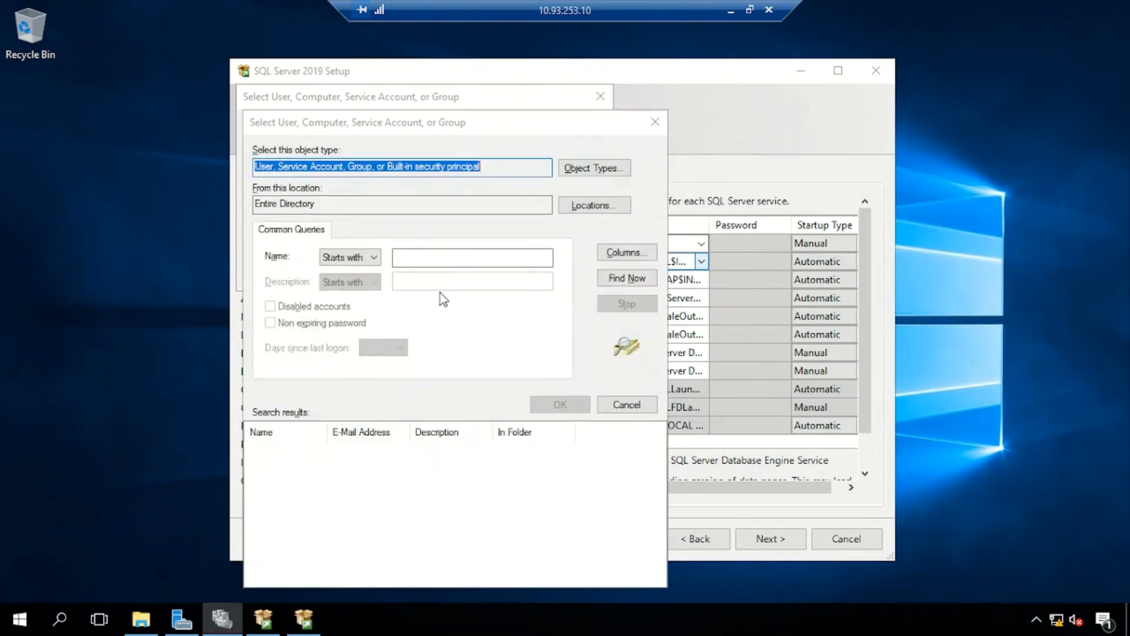
Find the node 1 CHIRAGS service account and assign it to SQL Server Agent.
left_click(626, 282)
scroll(317, 514, "down", 8)
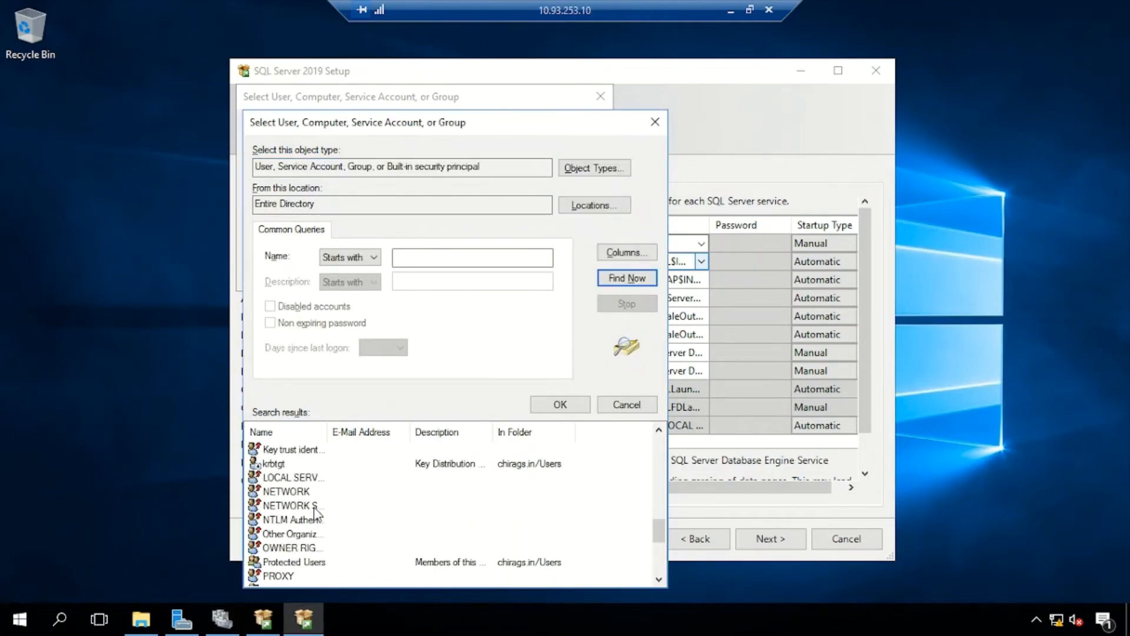
scroll(306, 550, "down", 4)
left_click(286, 533)
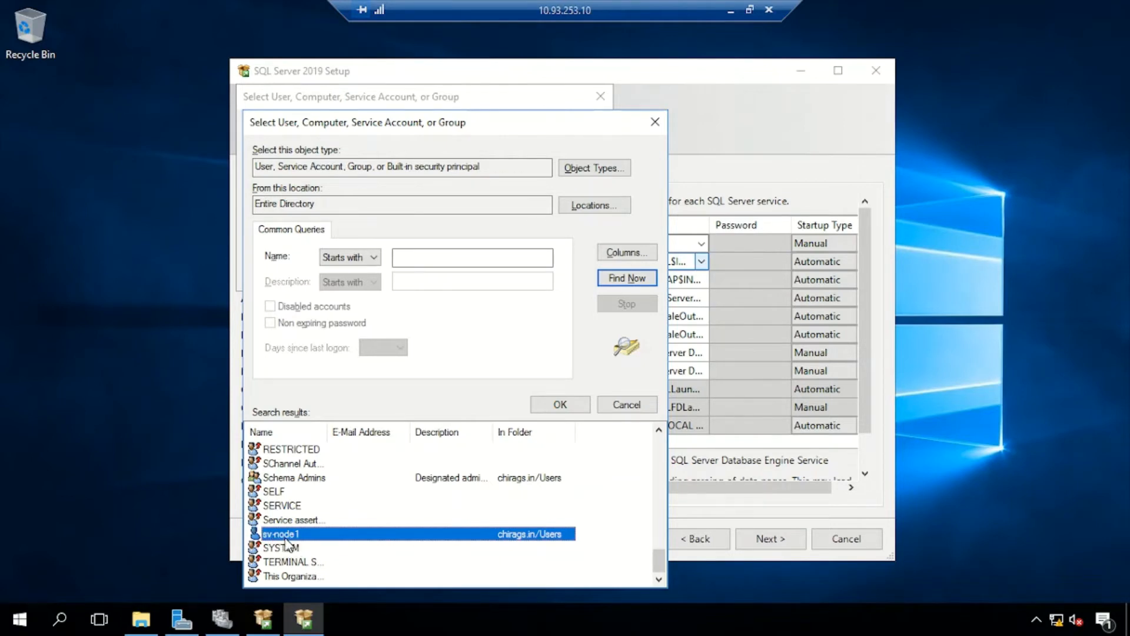
left_click(559, 403)
left_click(505, 274)
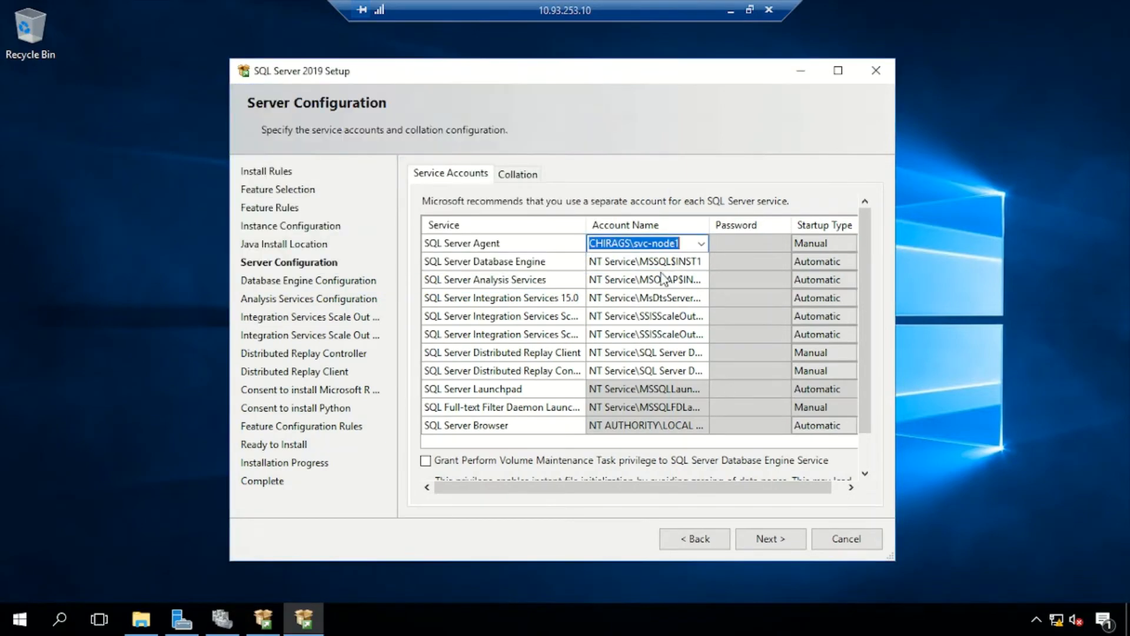
left_click(729, 9)
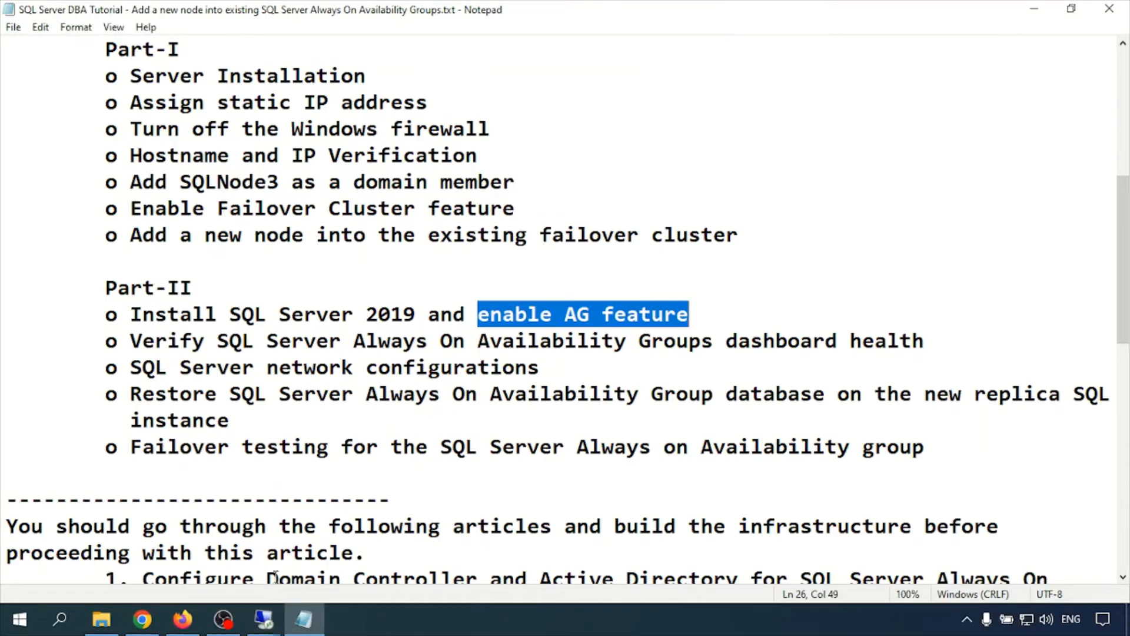
mouse_move(263, 619)
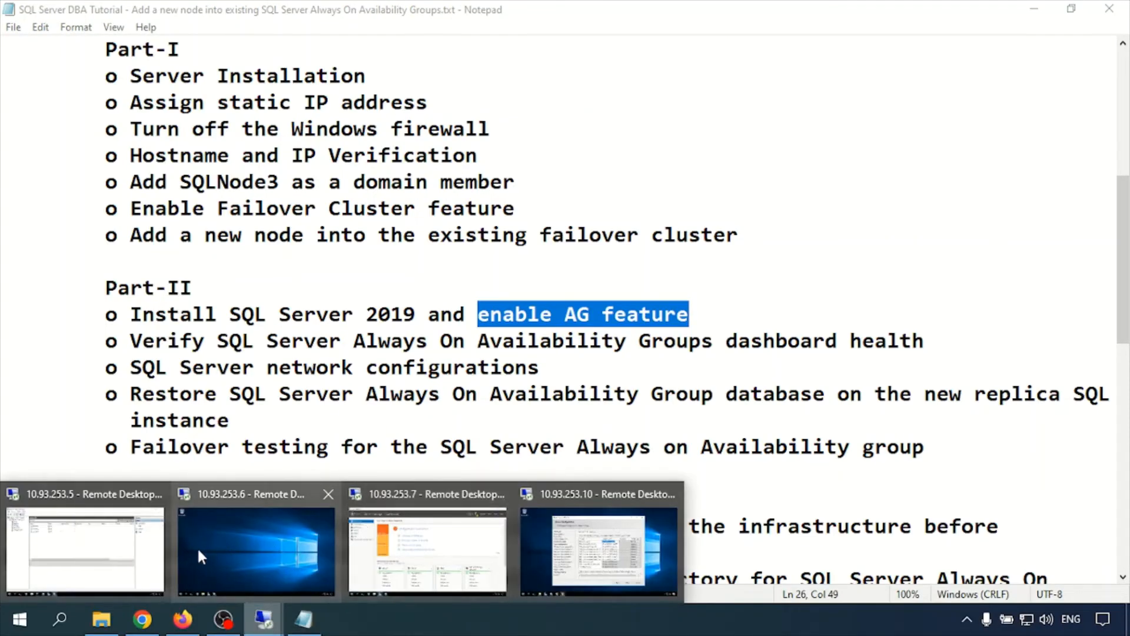
left_click(88, 550)
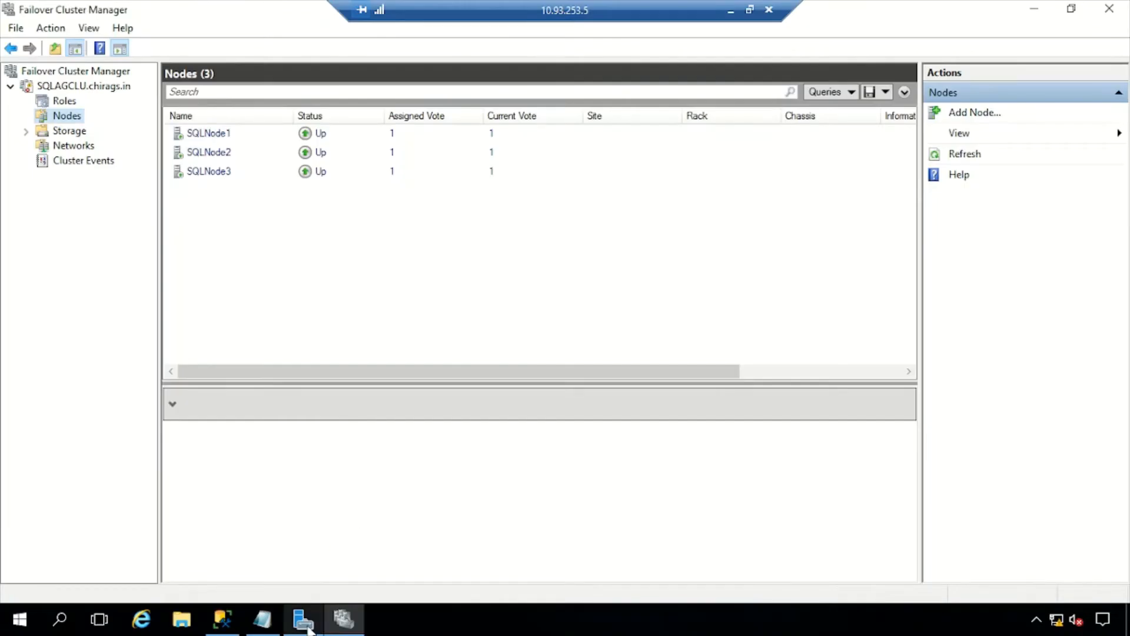
left_click(262, 626)
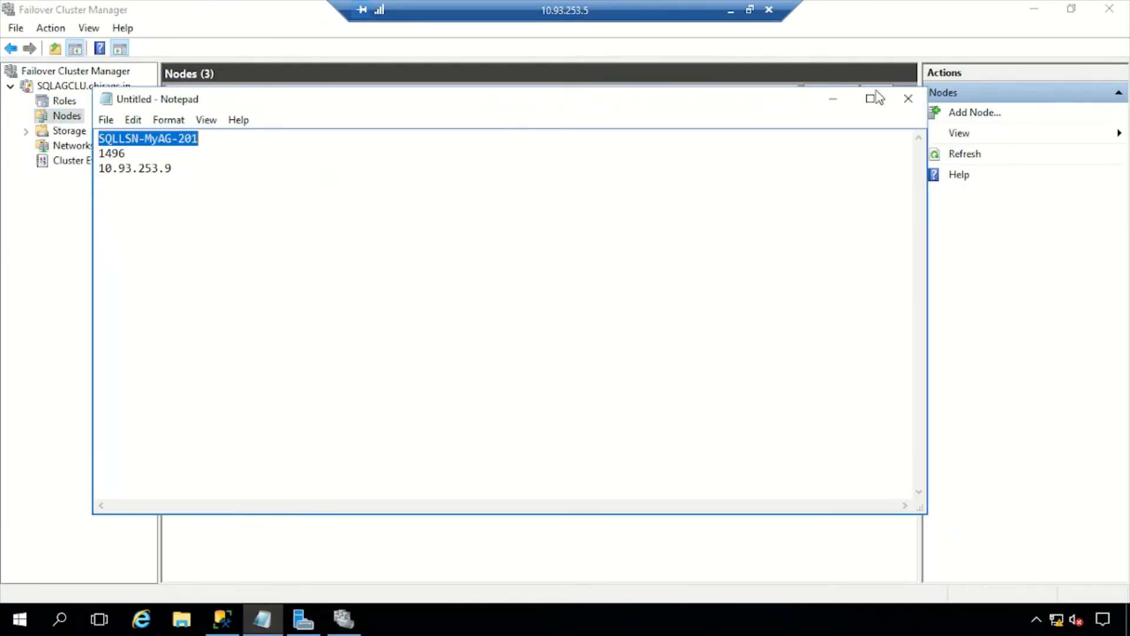
left_click(731, 11)
mouse_move(263, 619)
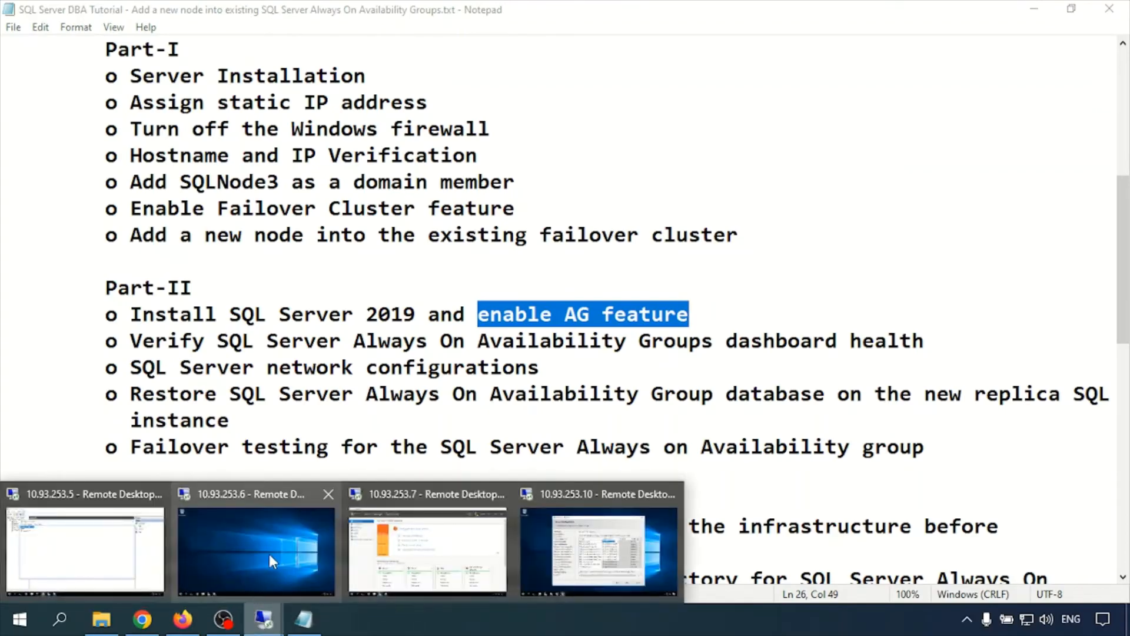
left_click(270, 553)
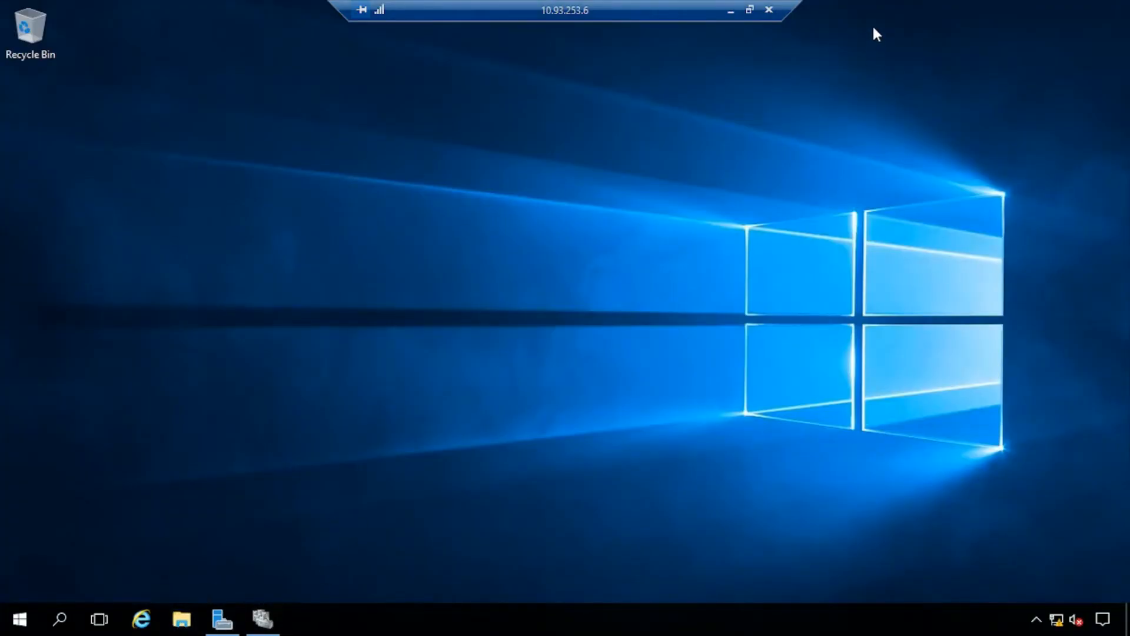
left_click(730, 10)
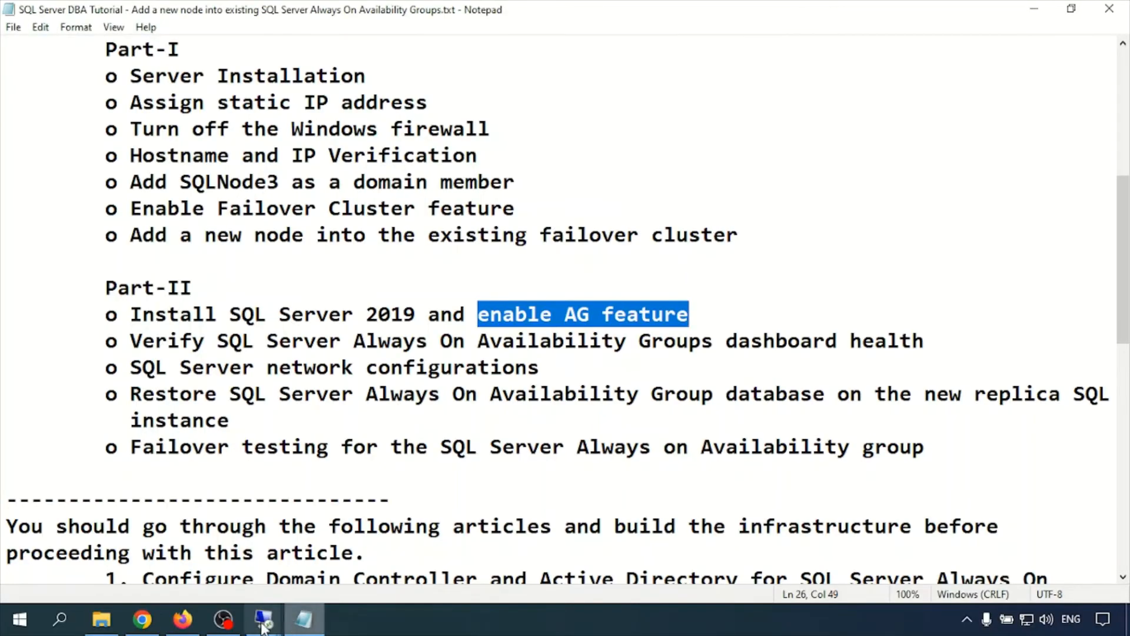
mouse_move(263, 619)
left_click(532, 491)
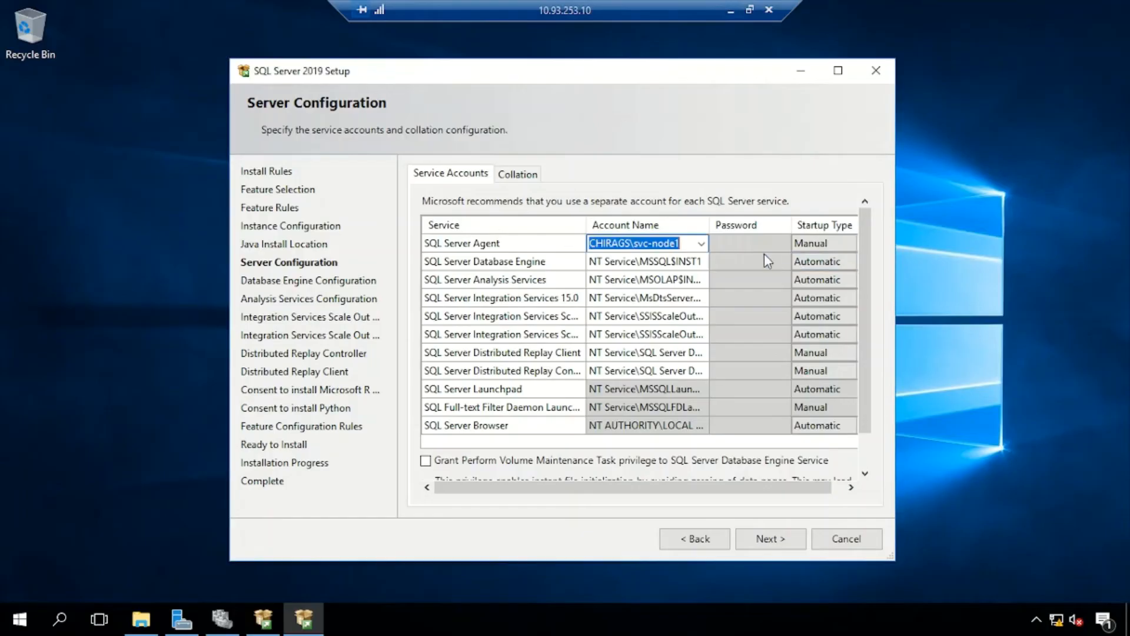
Stage the service account password in a Run prompt so it can be copied.
left_click(745, 243)
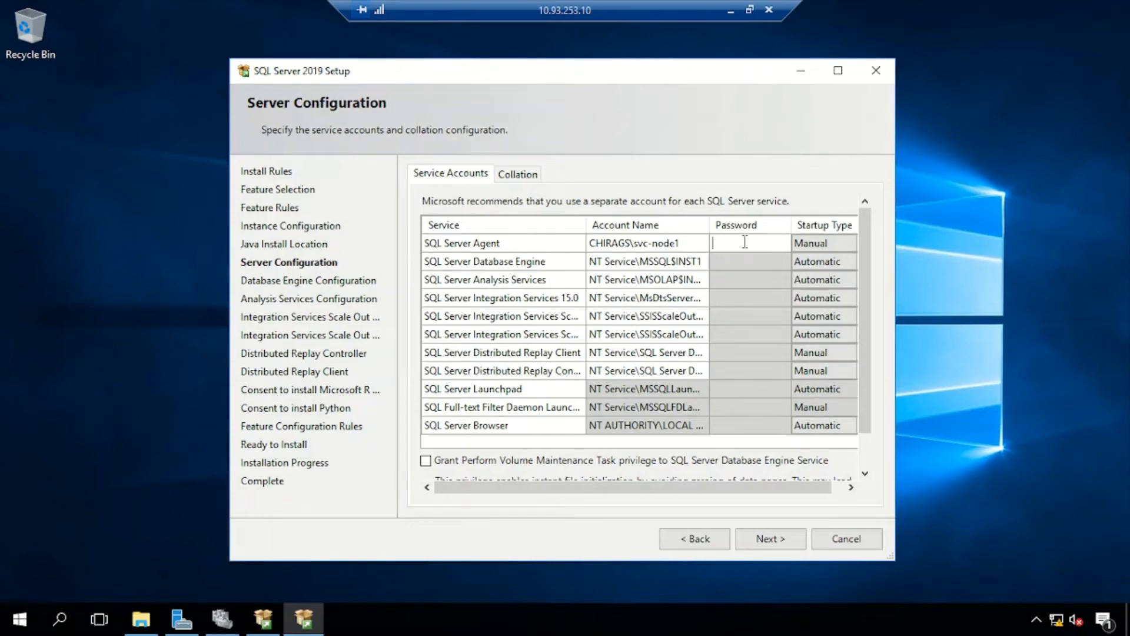
key("super+r")
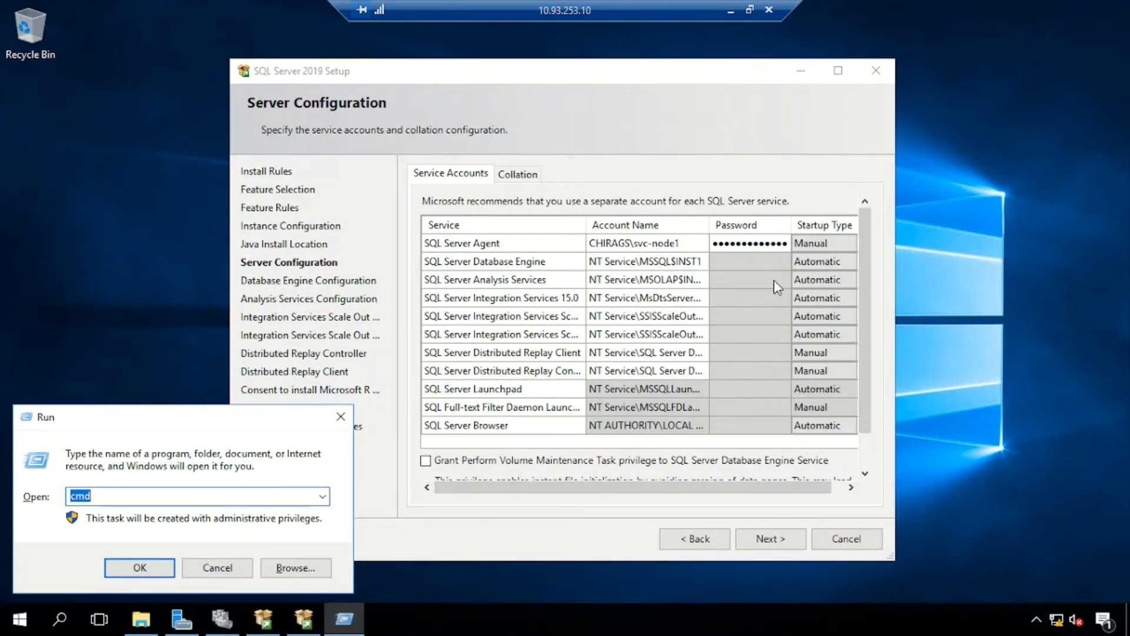
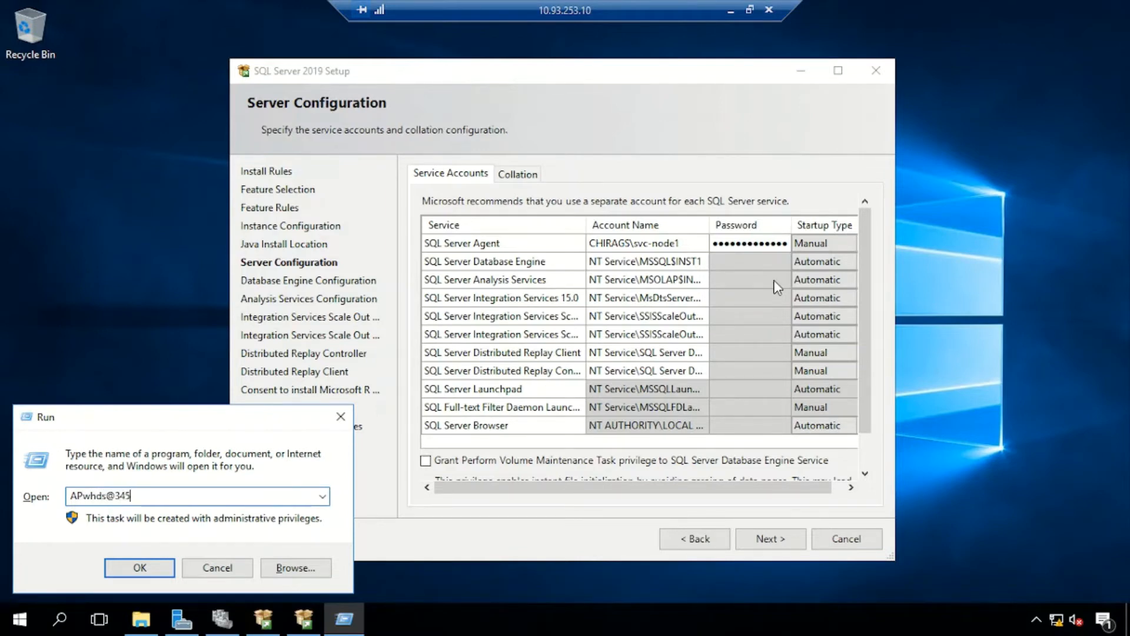
key("ctrl+a")
left_click(680, 245)
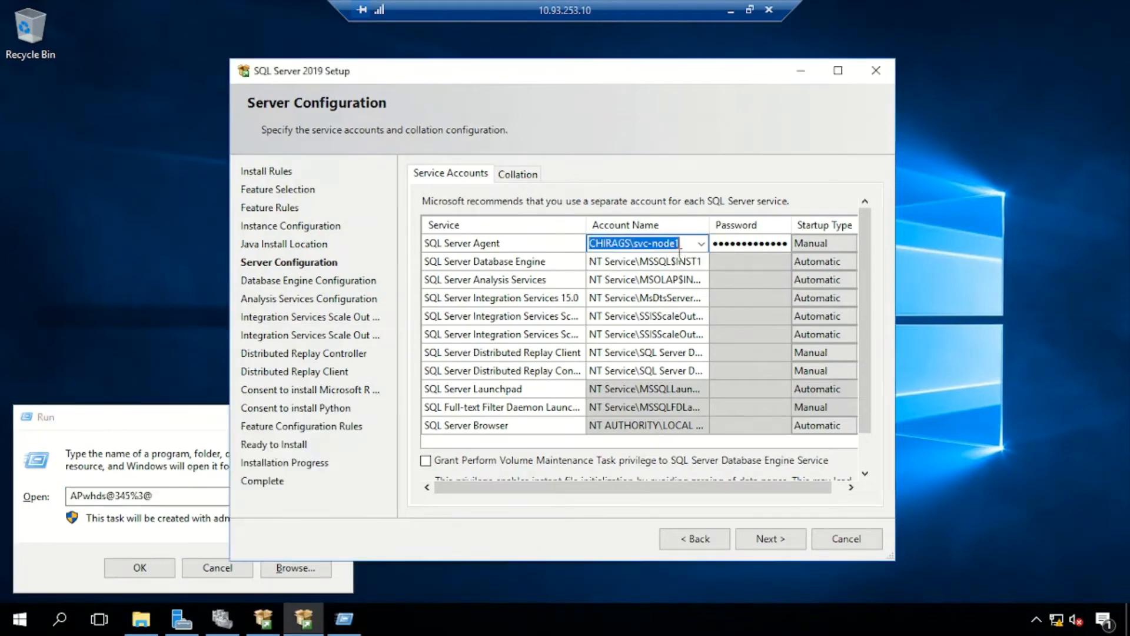
Copy the Agent's domain account name into the Database Engine and Integration Services 15.0 rows.
left_click(633, 263)
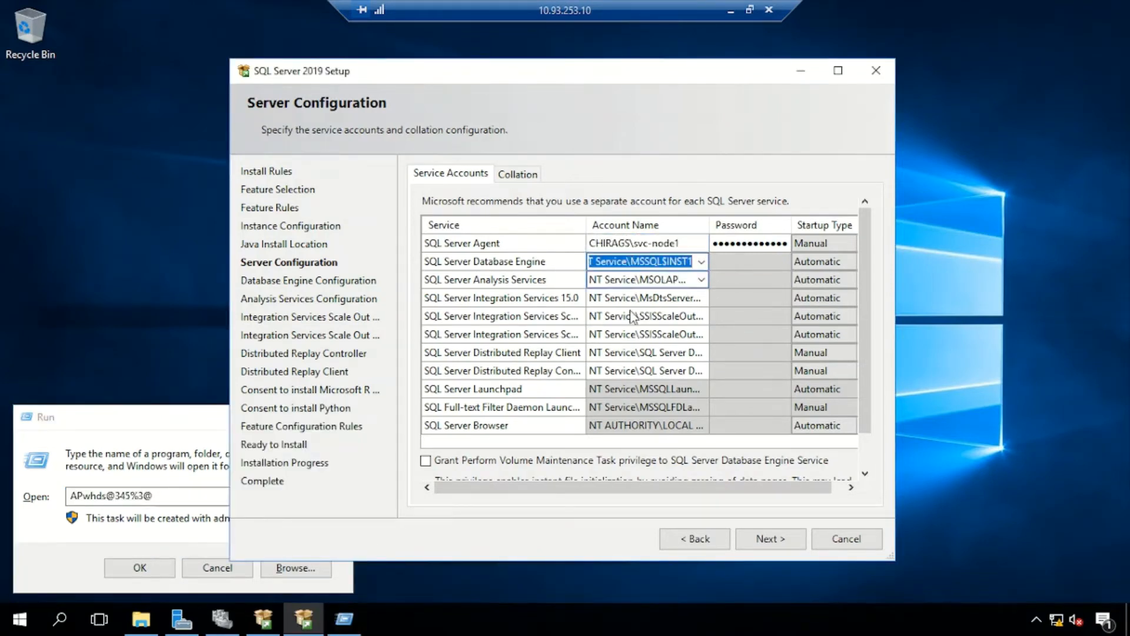
left_click(663, 246)
key("ctrl+c")
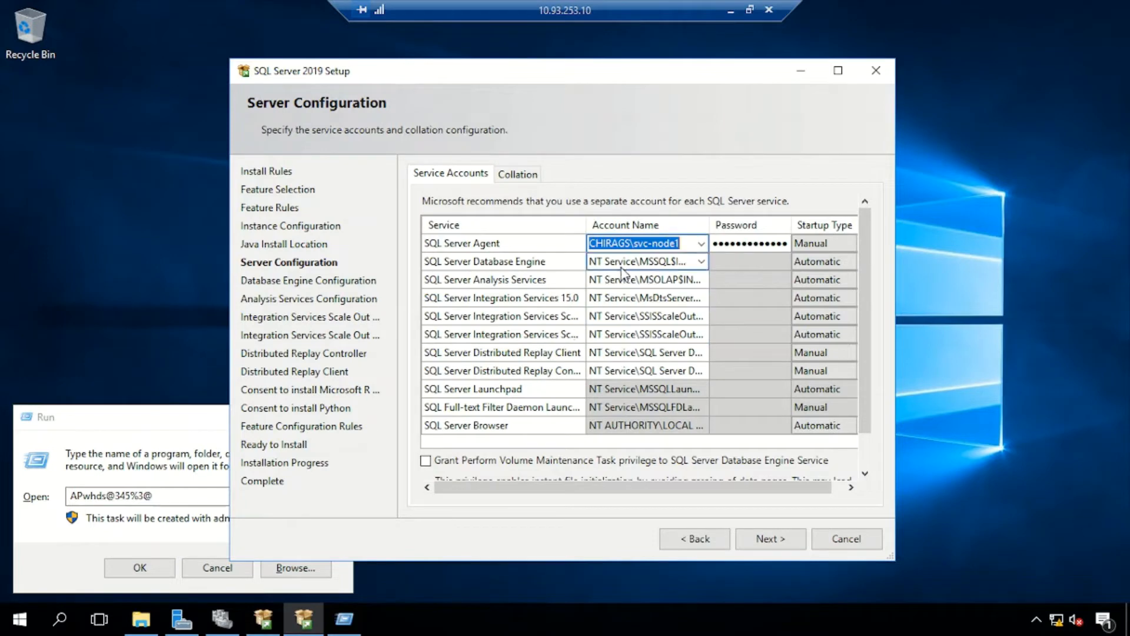
left_click(621, 266)
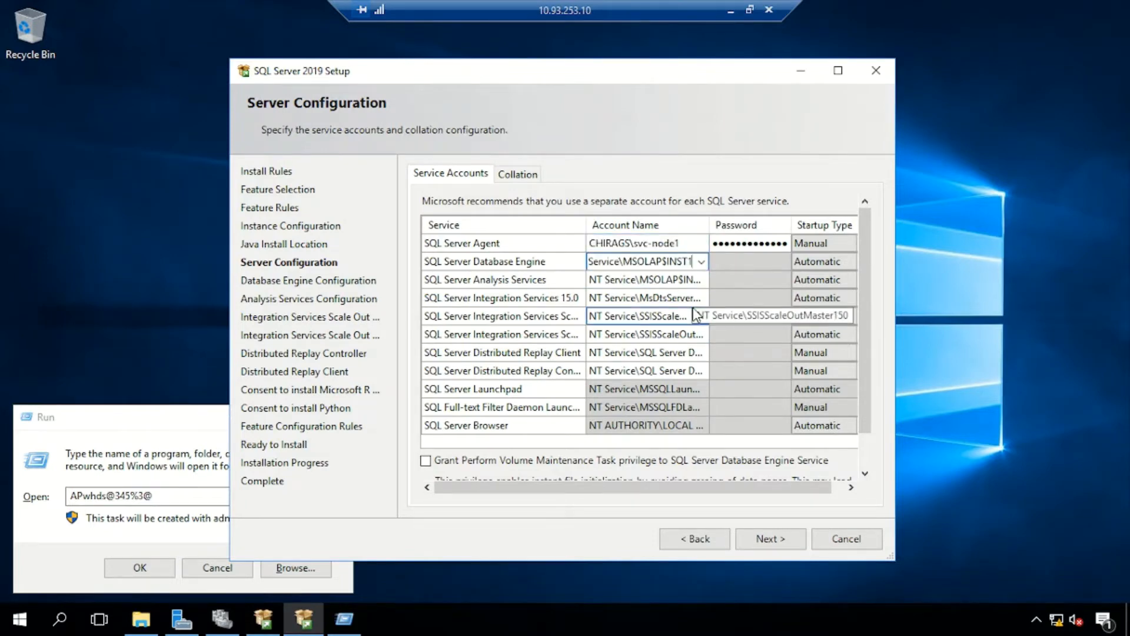
left_click(665, 245)
left_click(656, 281)
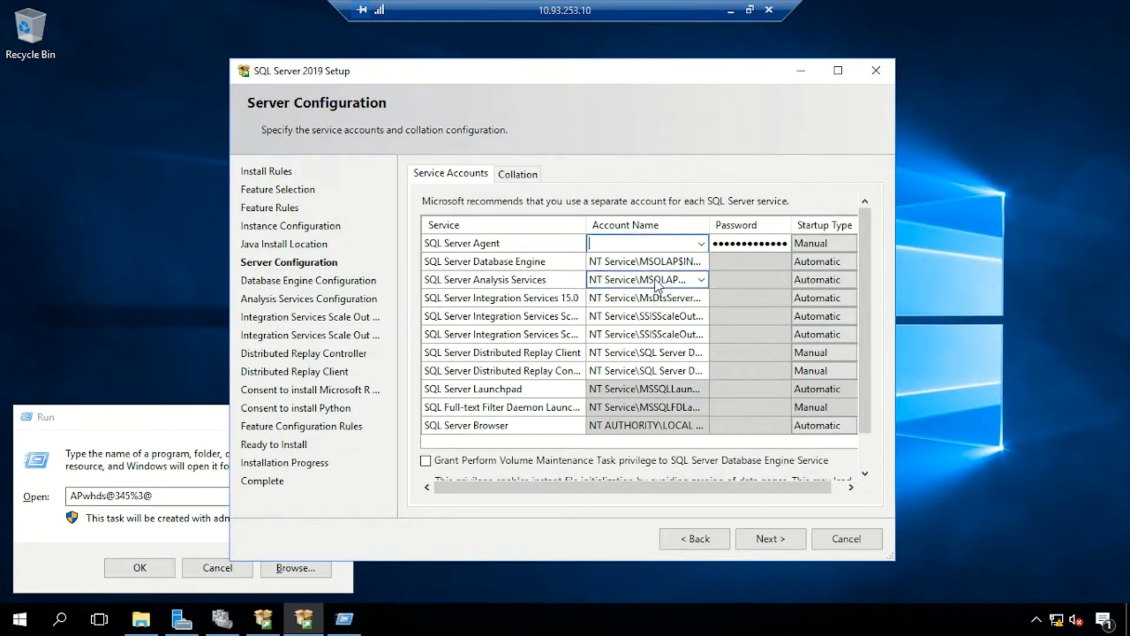
left_click(655, 262)
key("ctrl+v")
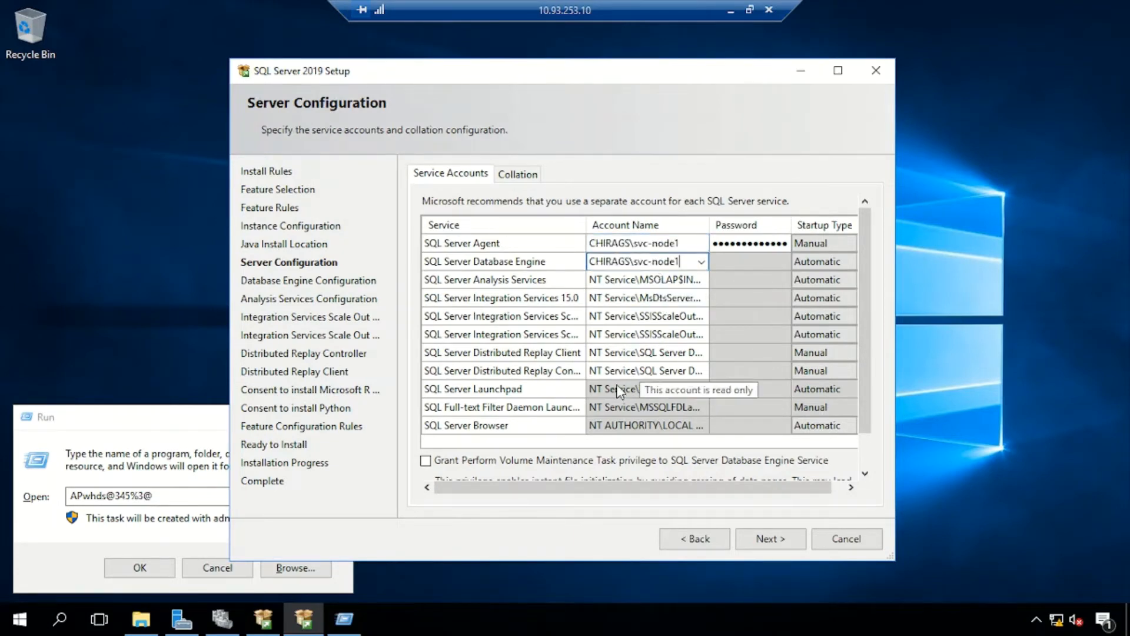
left_click(624, 299)
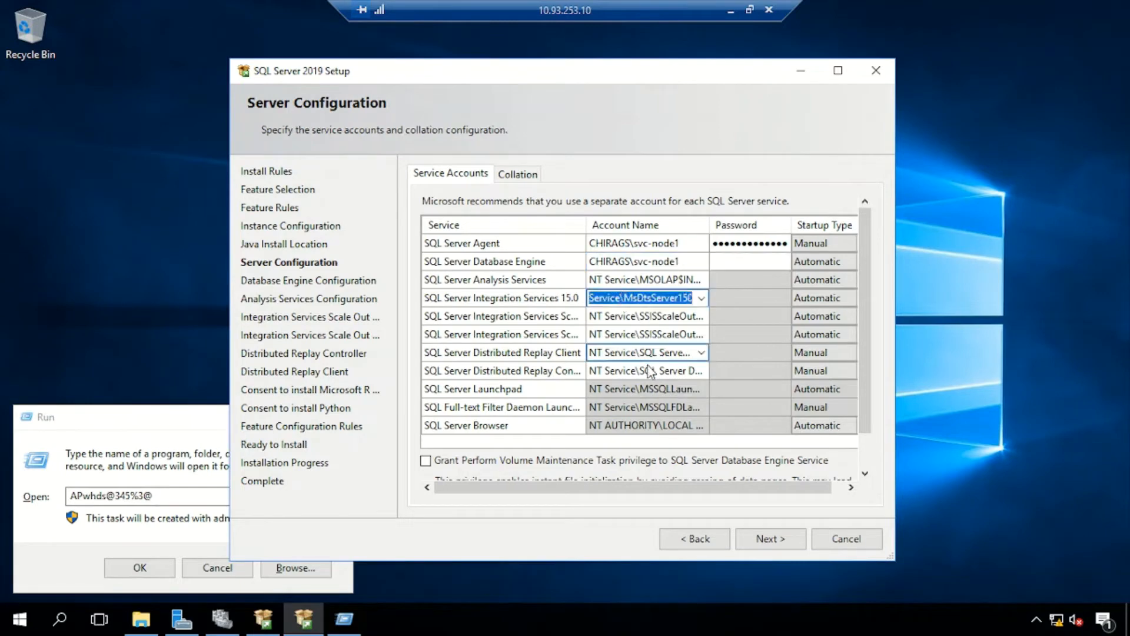
key("ctrl+v")
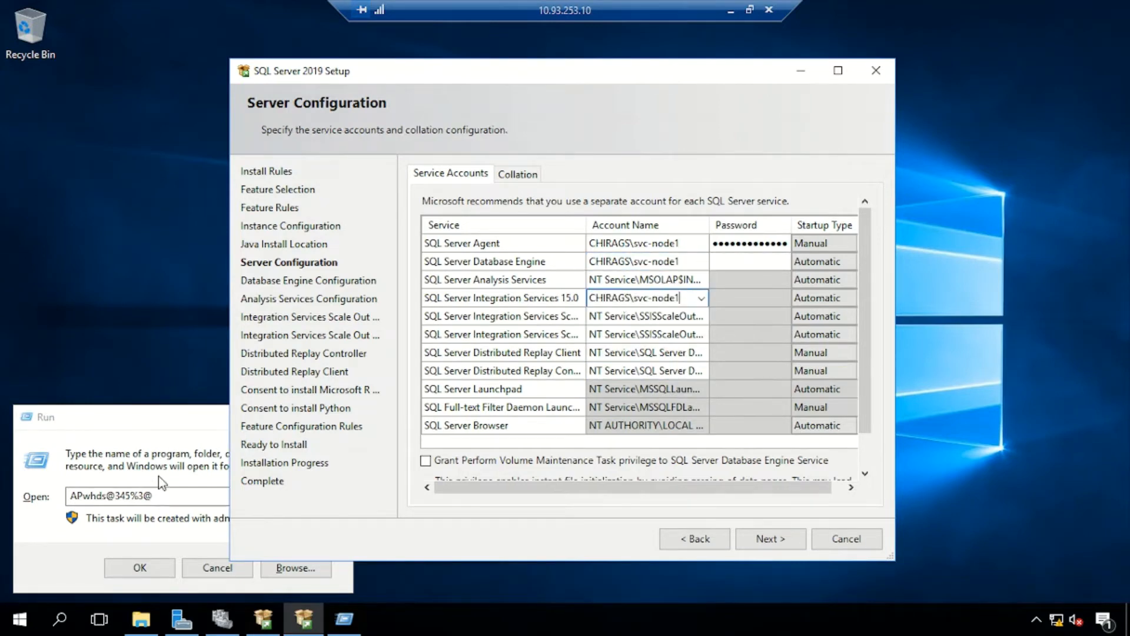
Paste the service account password into the Database Engine and Integration Services 15.0 rows.
left_click(170, 493)
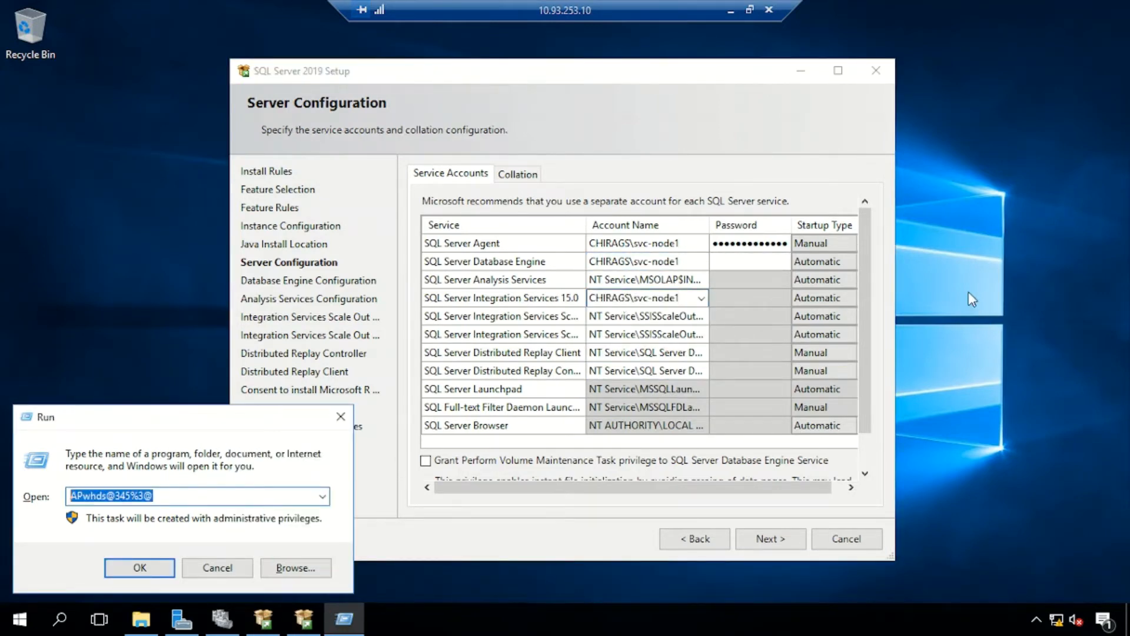
left_click(738, 262)
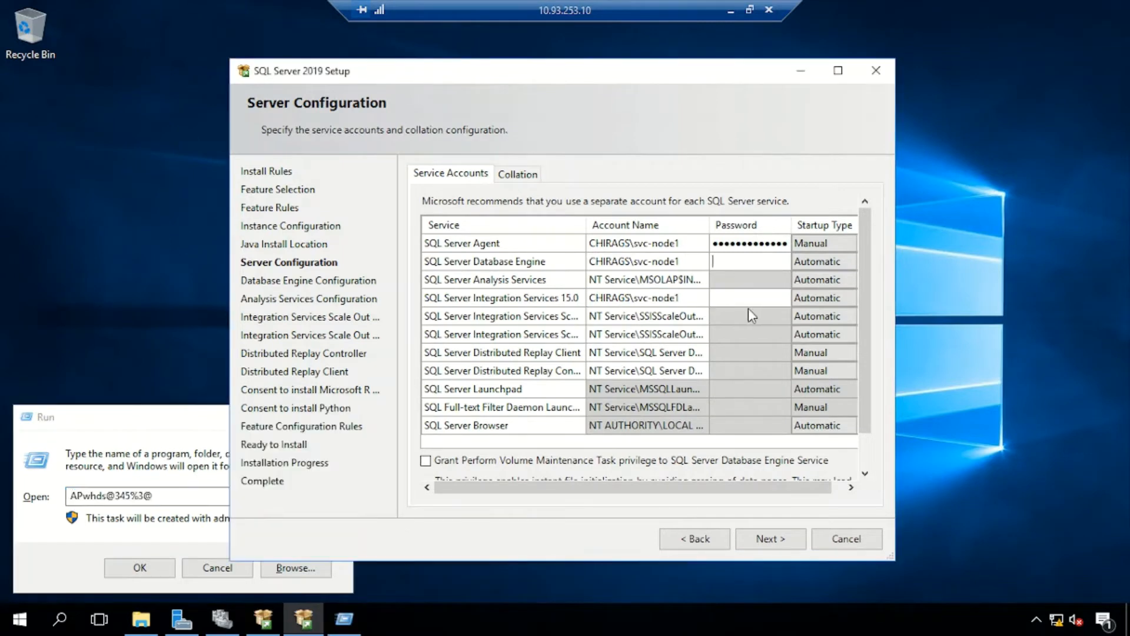
key("ctrl+v")
left_click(747, 297)
key("ctrl+v")
Set SQL Server Agent's startup type to Automatic and continue.
left_click(847, 263)
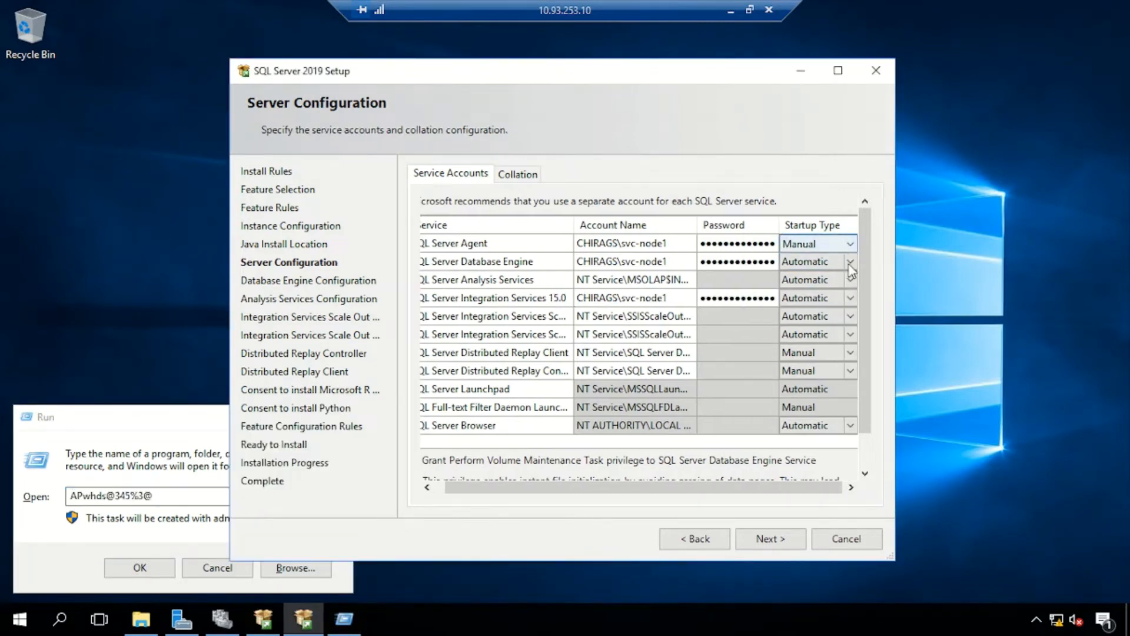
left_click(850, 244)
left_click(809, 263)
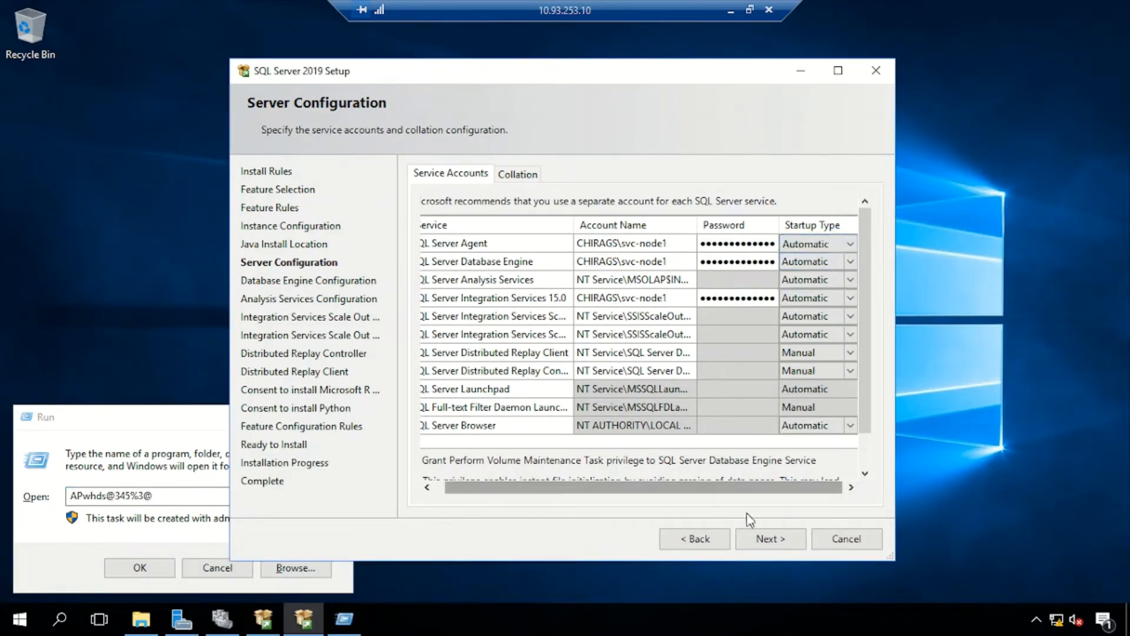
left_click(768, 537)
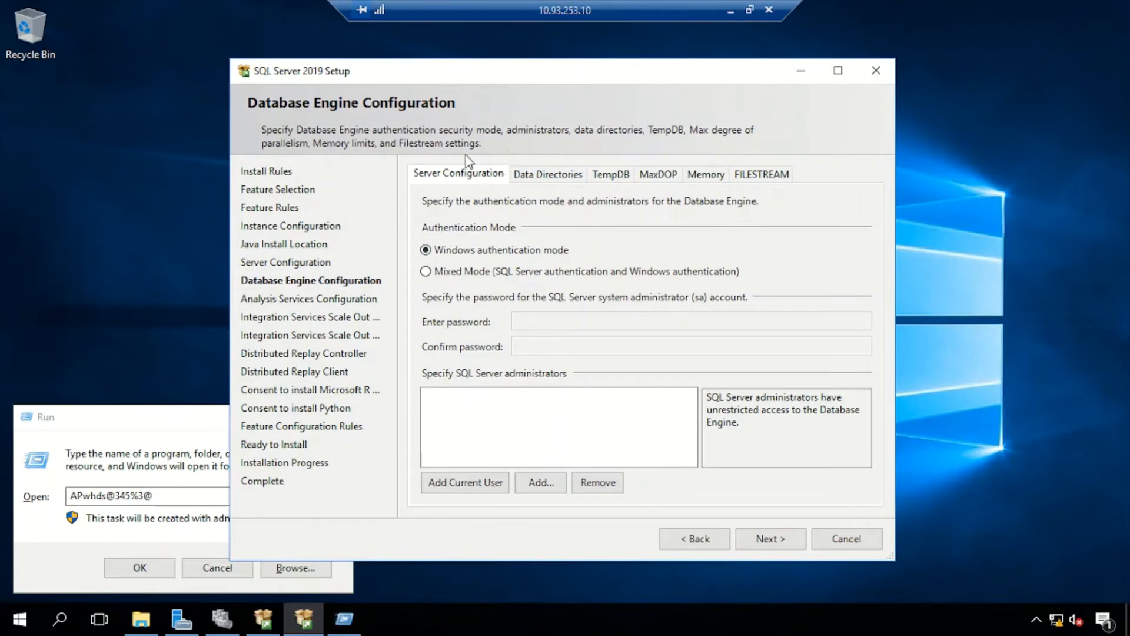
Close the leftover Run prompt, enable Mixed Mode with a confirmed sa password, and add current user as admin.
left_click(171, 417)
left_click(340, 416)
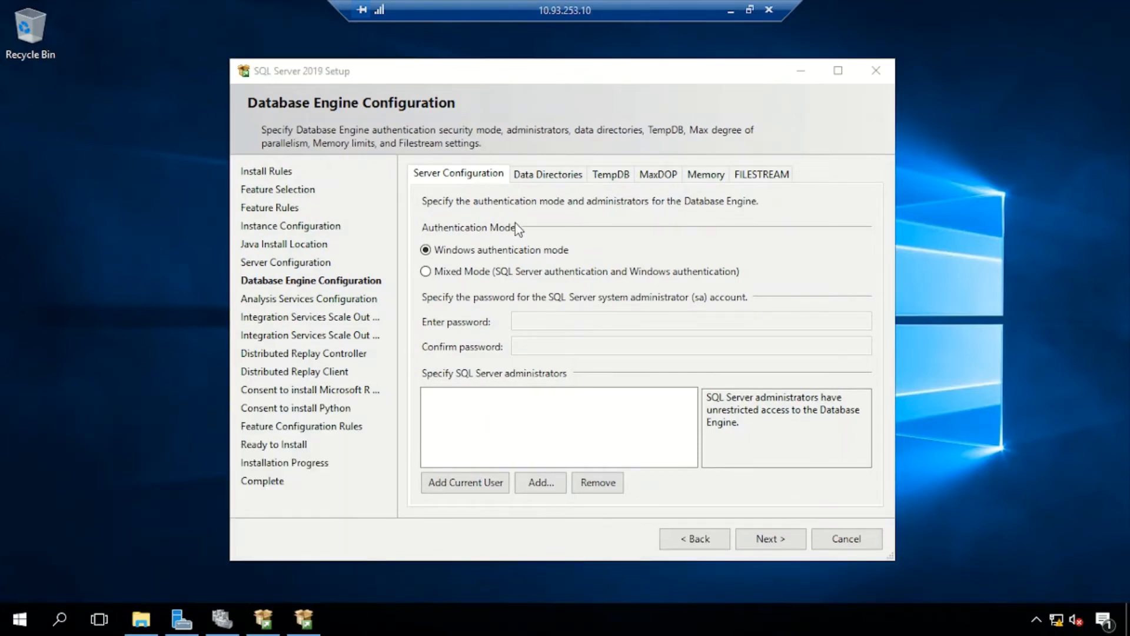
left_click(477, 272)
left_click(538, 325)
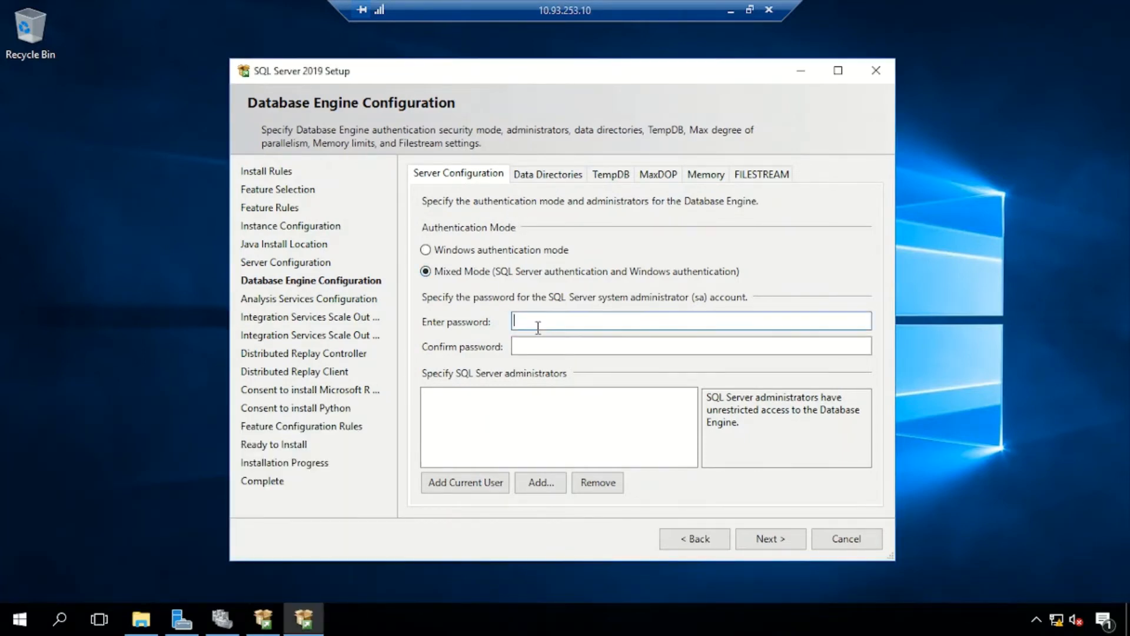
key("Tab")
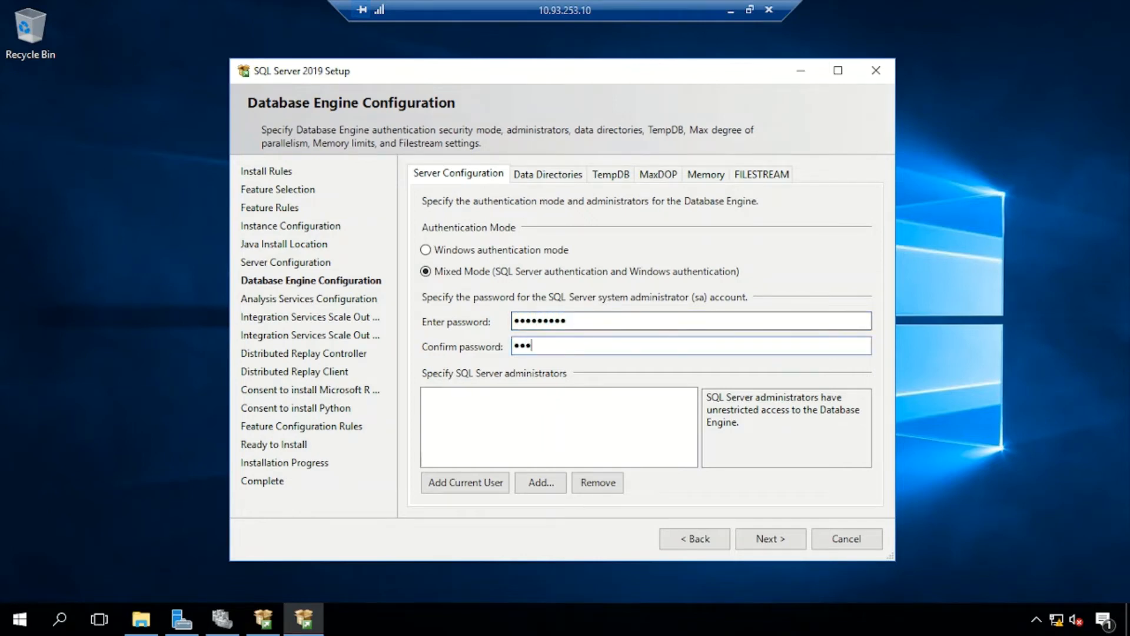
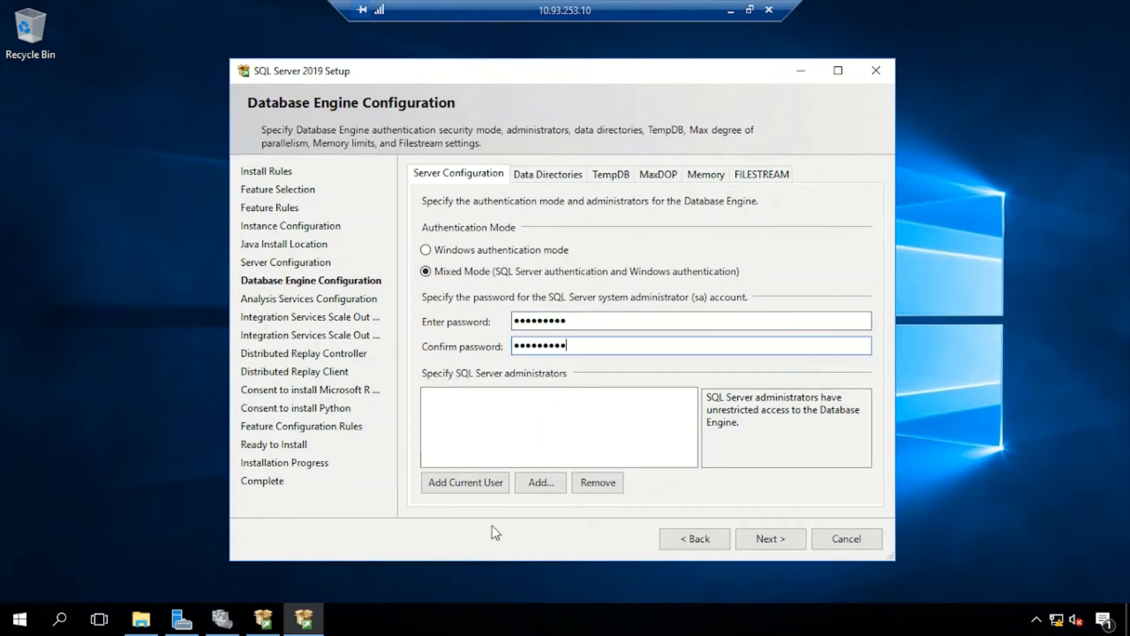
left_click(471, 483)
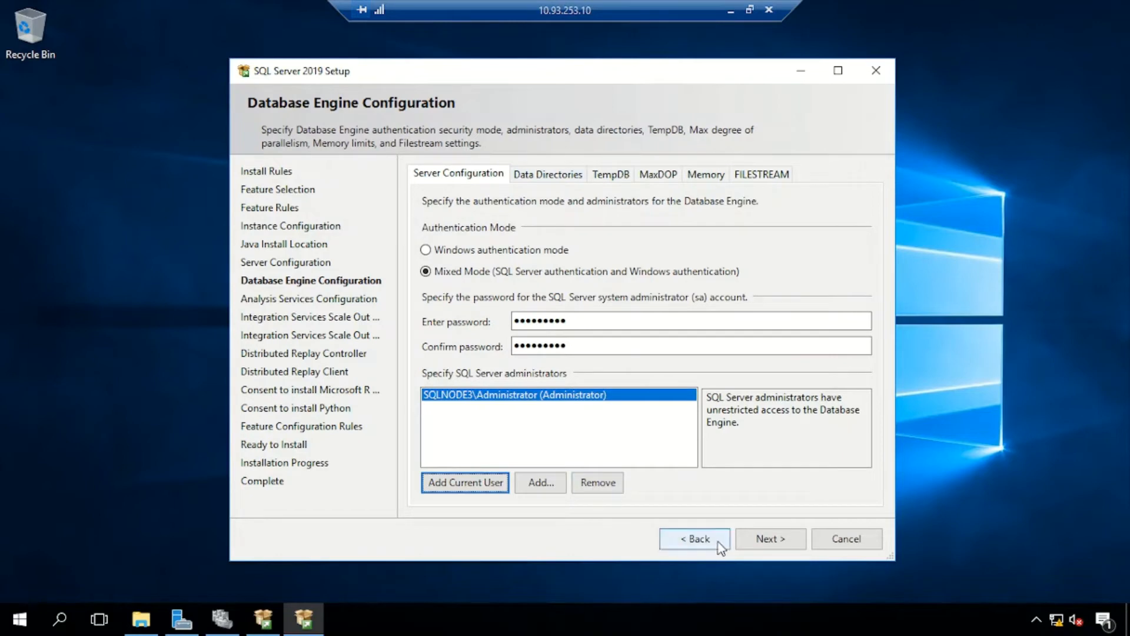
left_click(771, 539)
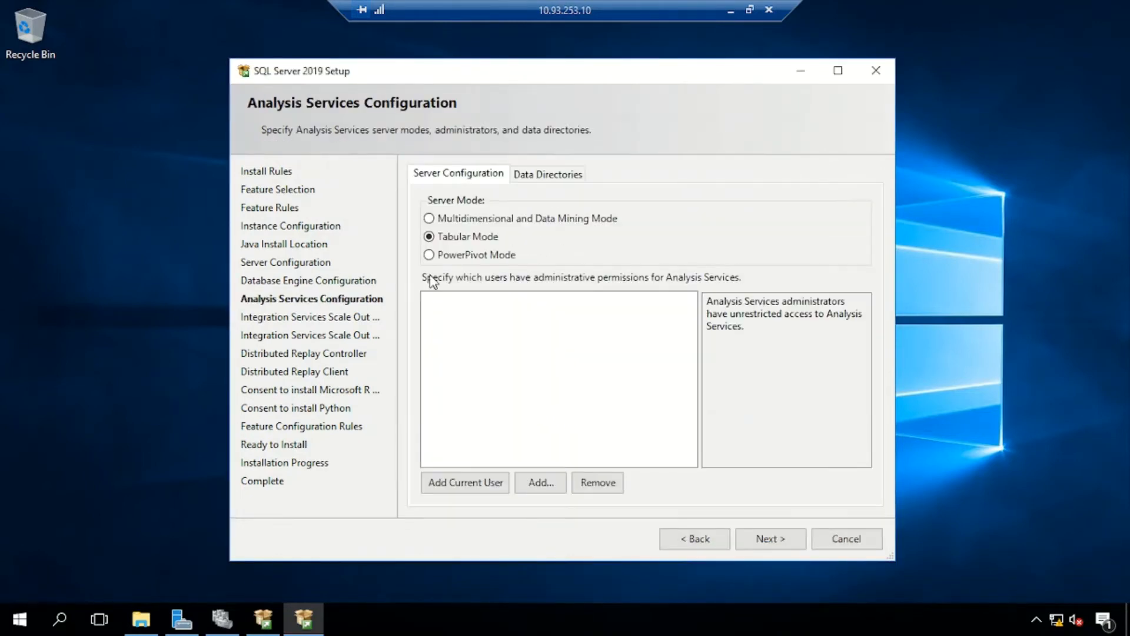
Grant the current user Analysis Services and Replay Controller rights, accepting Scale Out and Replay Client defaults.
left_click(465, 481)
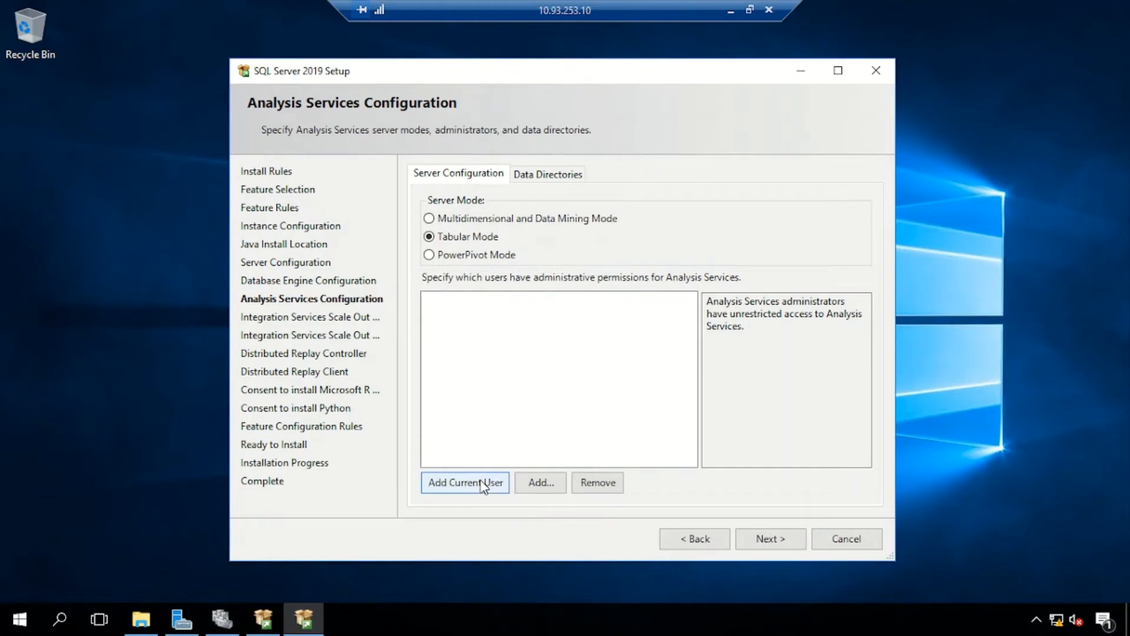
left_click(766, 539)
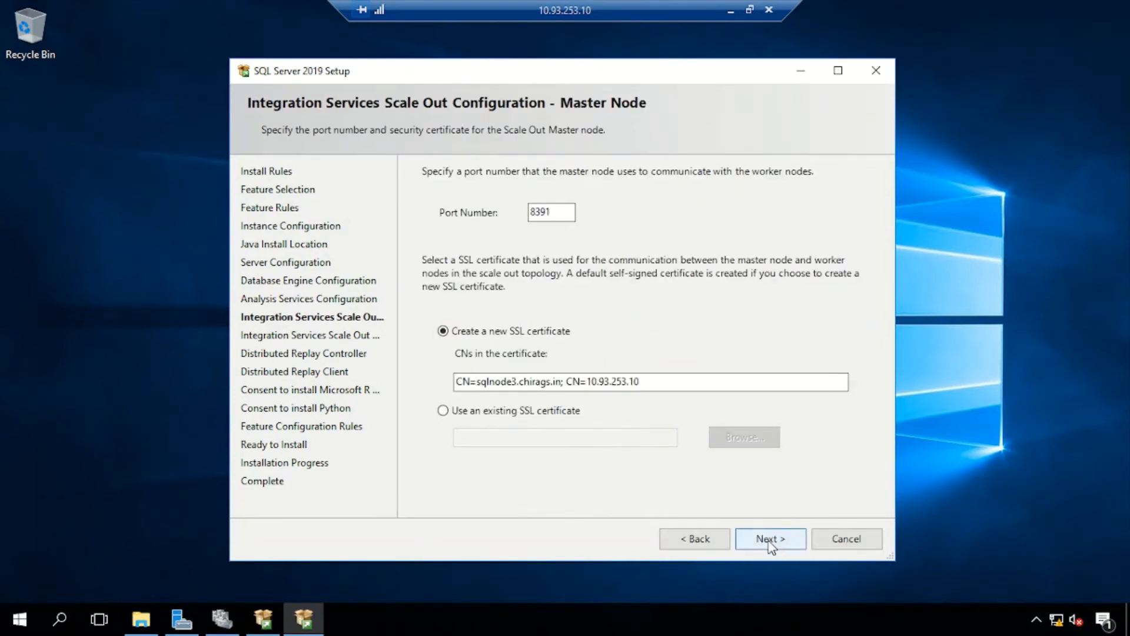
left_click(770, 540)
left_click(761, 538)
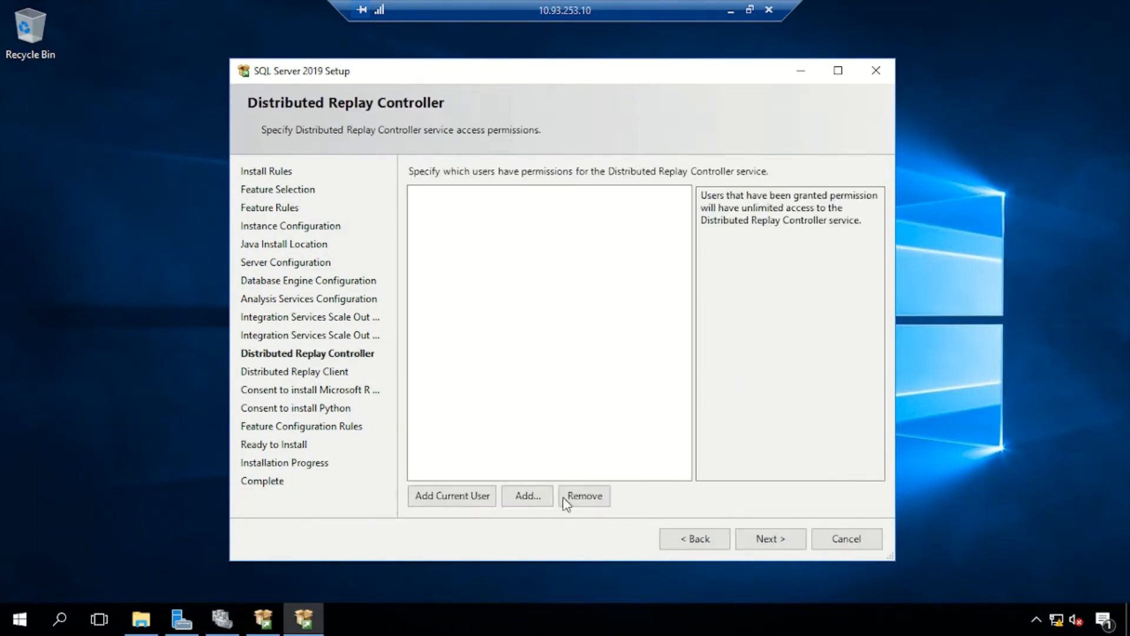
left_click(461, 496)
left_click(770, 538)
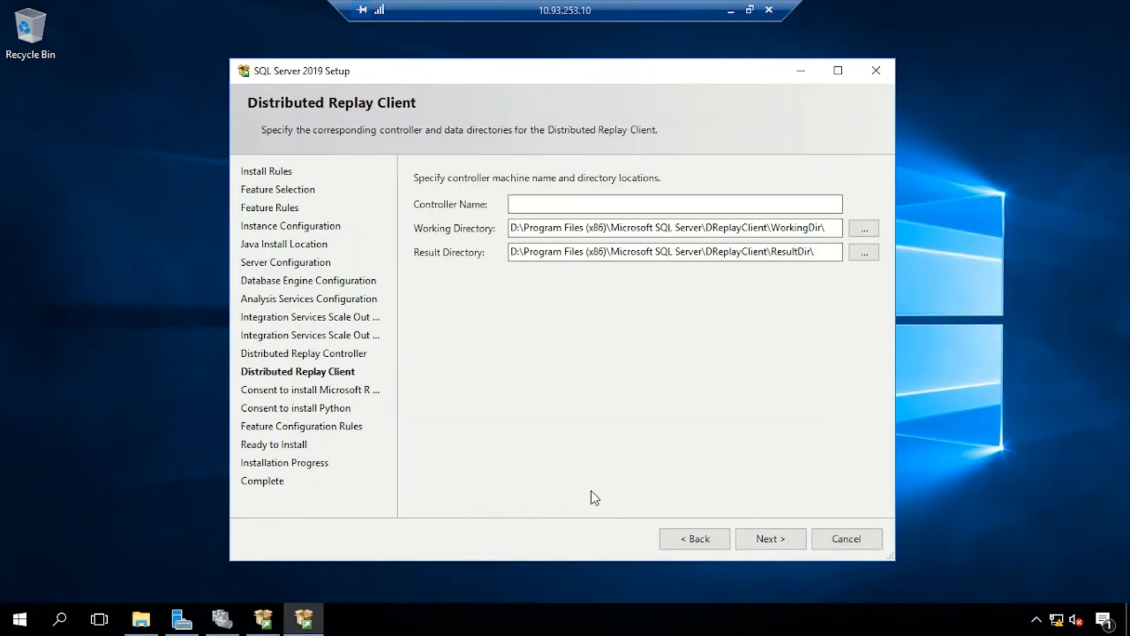
left_click(770, 539)
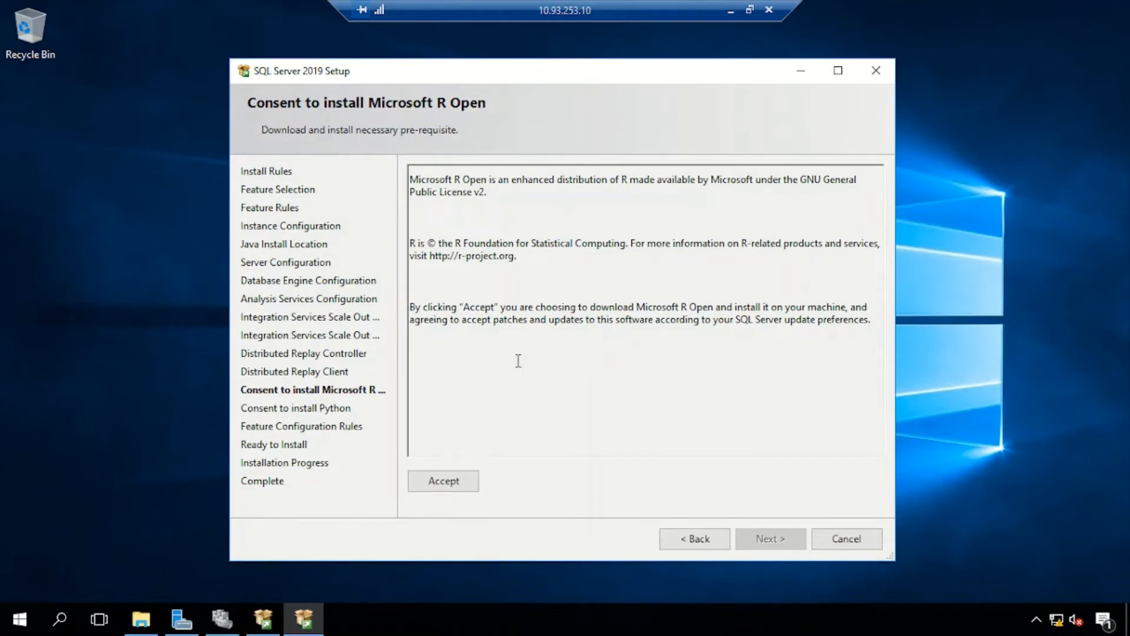
left_click(730, 10)
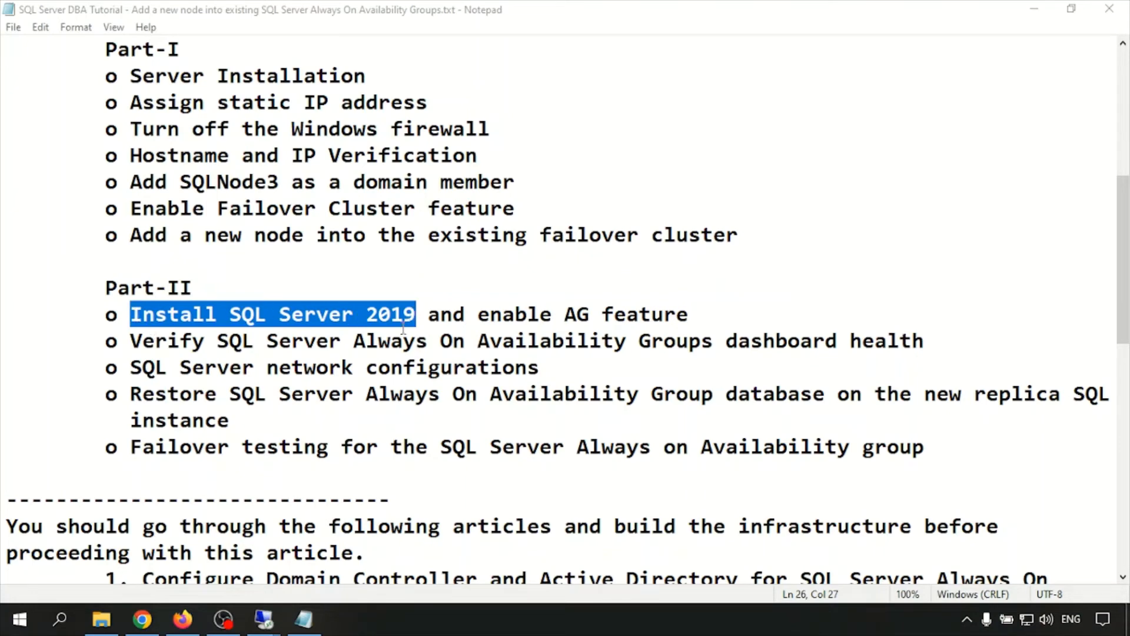
Close the SQL Server 2019 Setup Complete summary, where every feature succeeded.
mouse_move(264, 619)
left_click(603, 544)
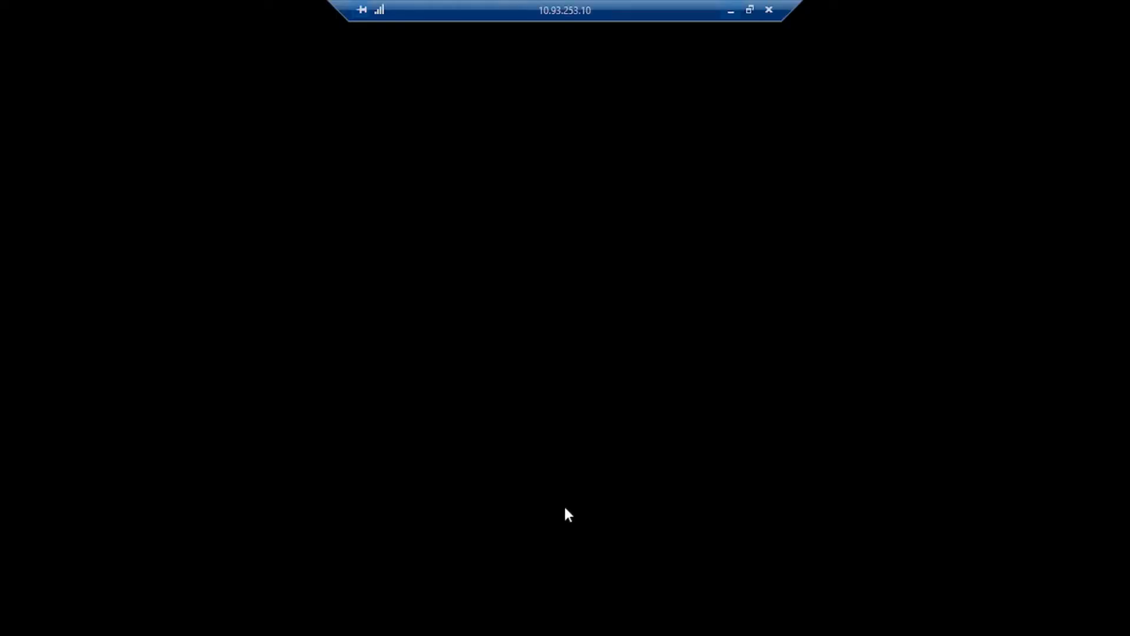
scroll(545, 253, "down", 6)
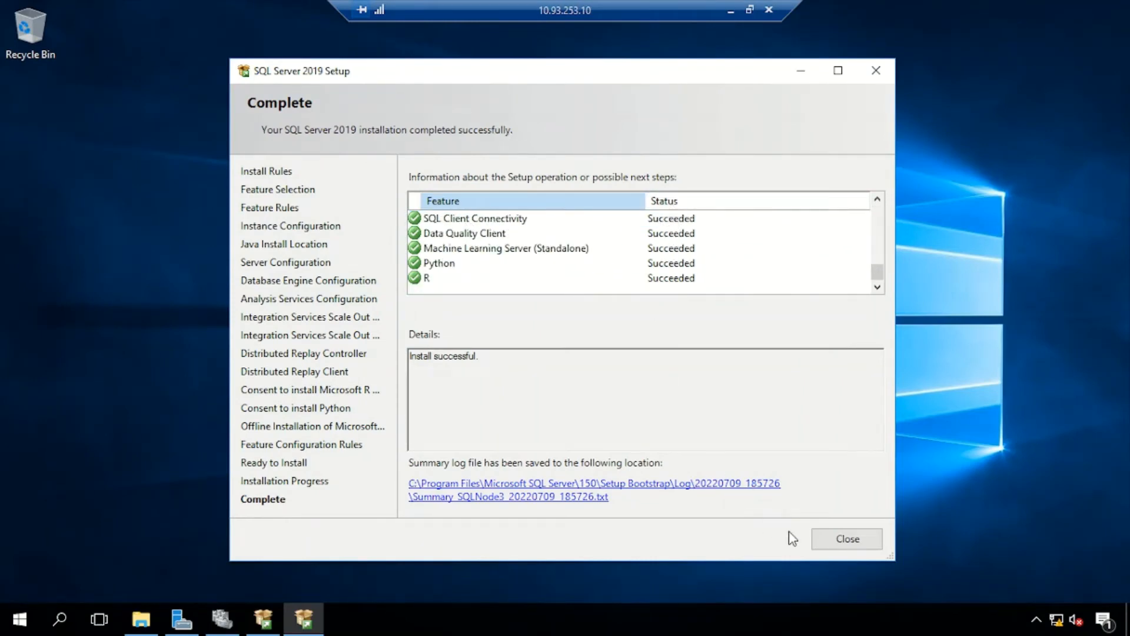
left_click(842, 539)
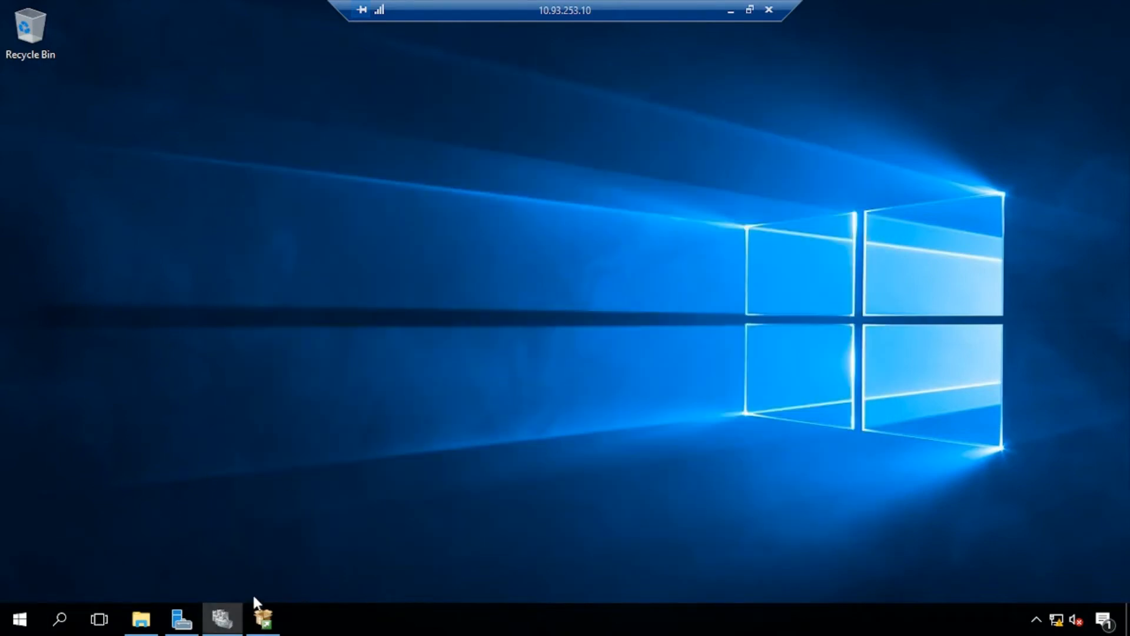
Highlight the 'enable AG feature' step in the Notepad notes.
left_click(729, 10)
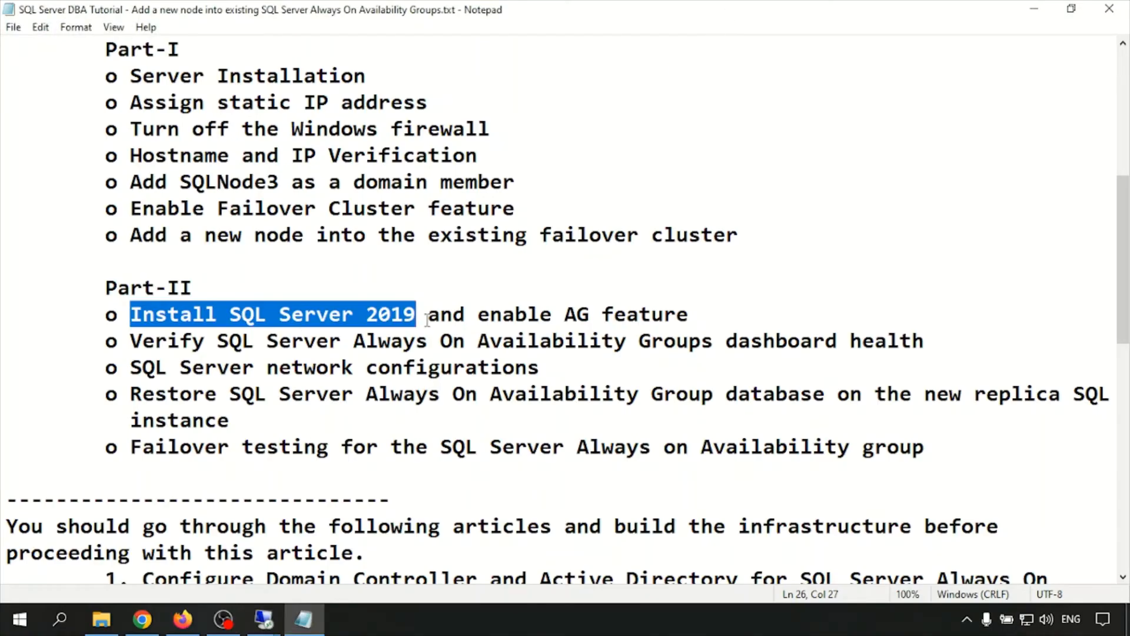
left_click_drag(478, 315, 688, 315)
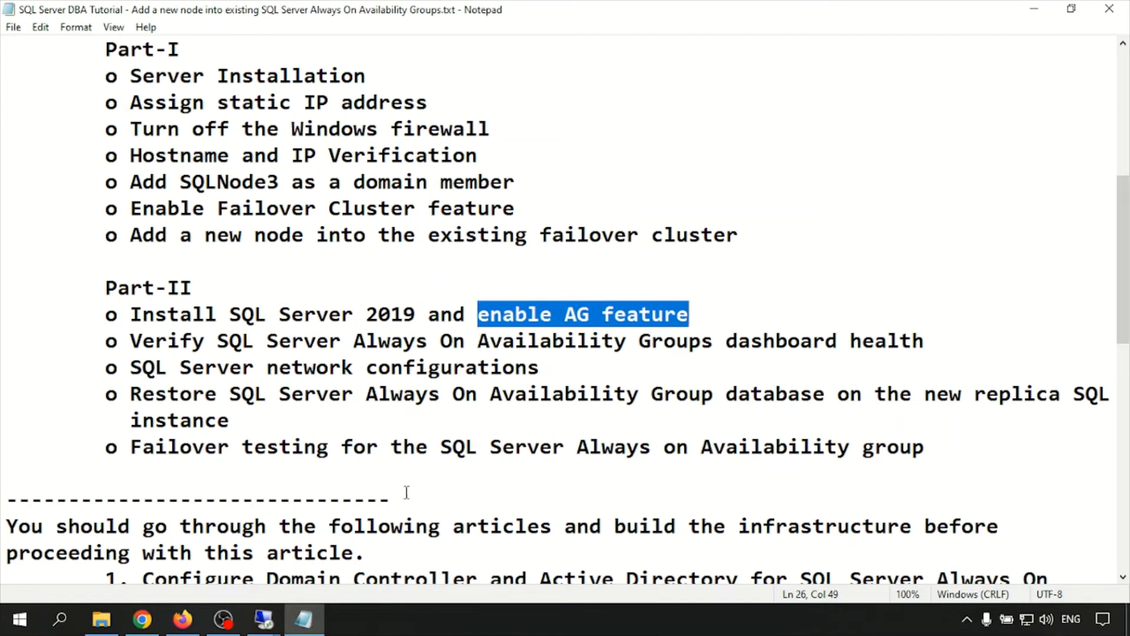
mouse_move(264, 617)
left_click(577, 536)
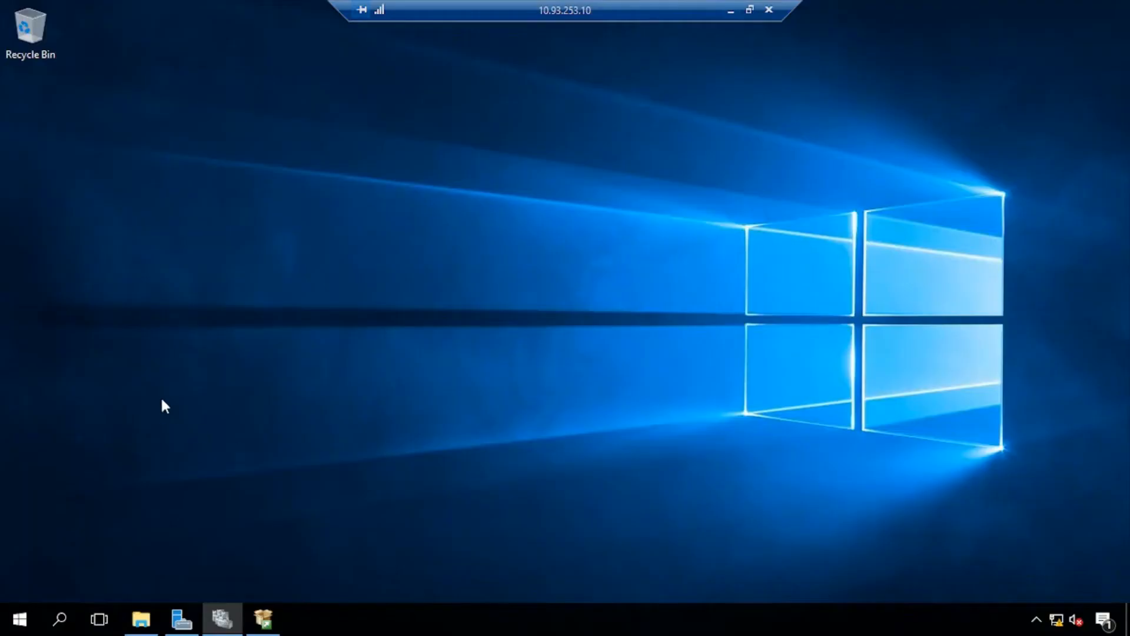
left_click(20, 618)
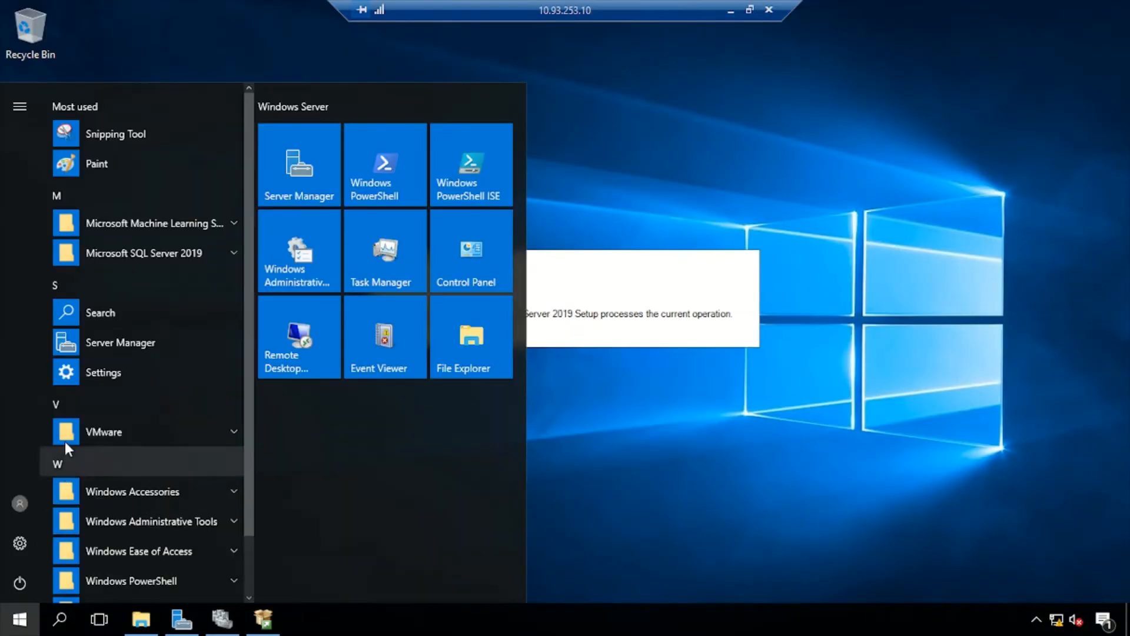
Launch SQL Server Configuration Manager and list the SQL Server services.
left_click(171, 257)
left_click(157, 285)
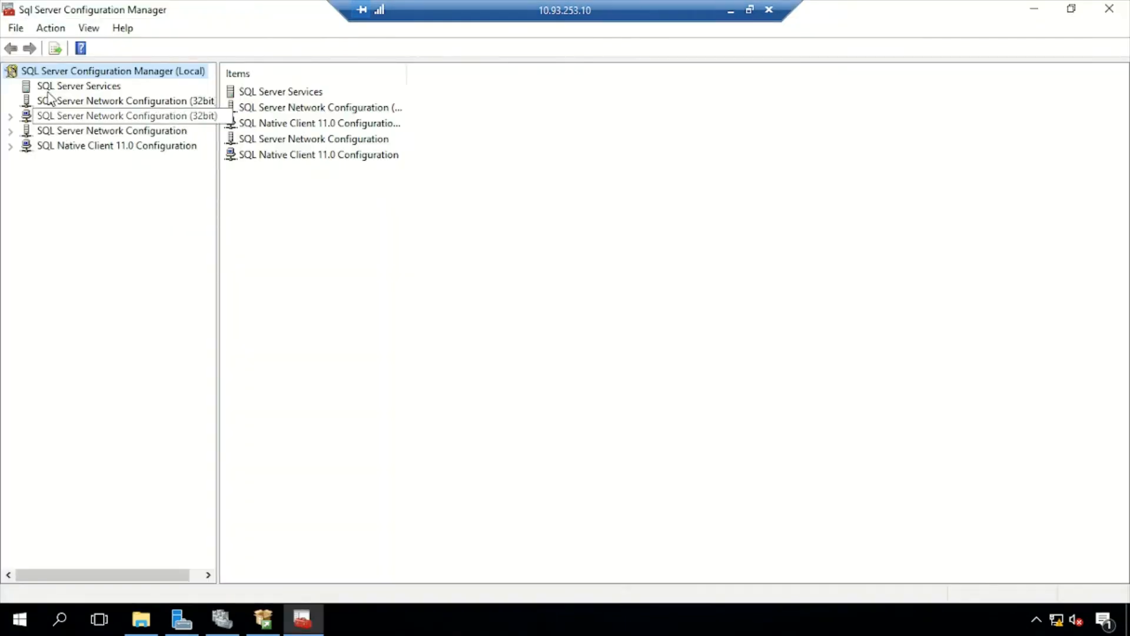
left_click(67, 88)
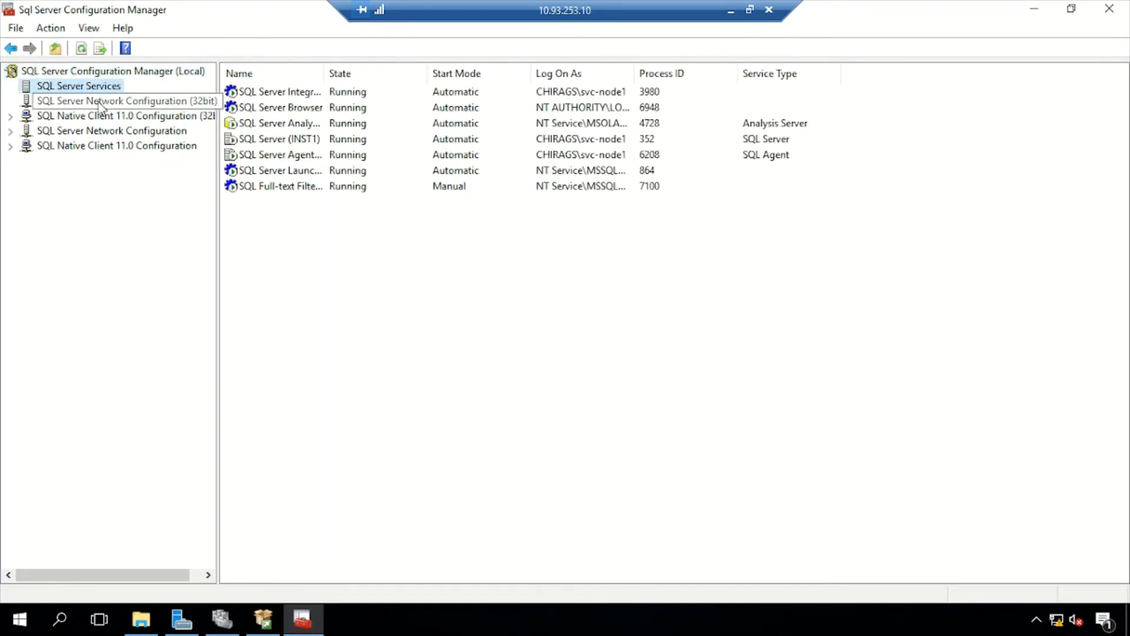
right_click(88, 87)
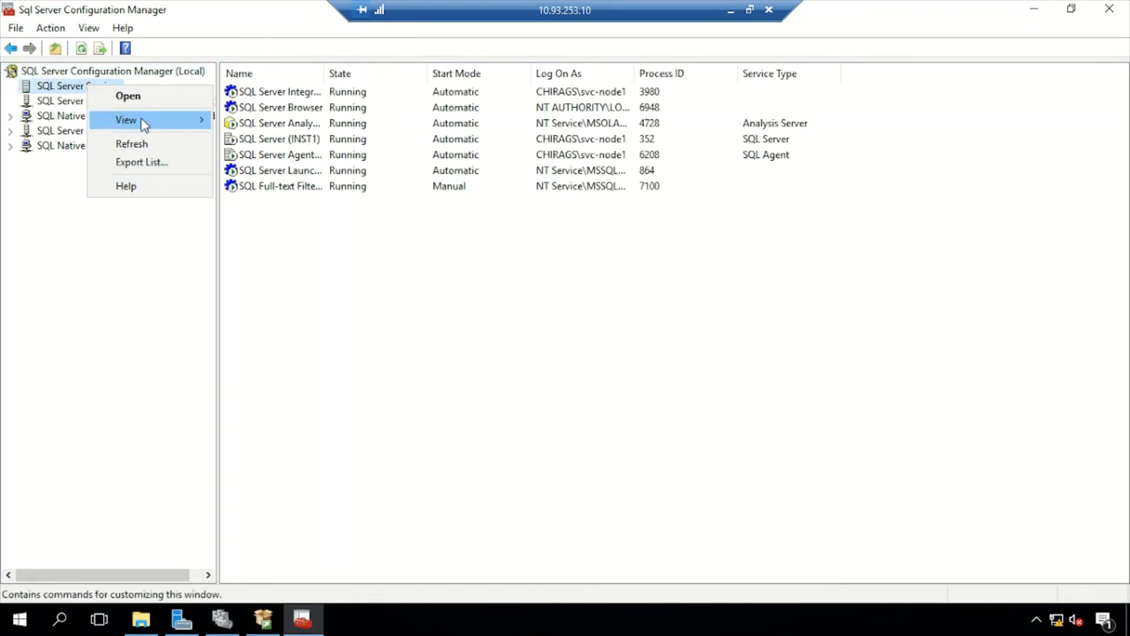
left_click(162, 294)
Enable Always On Availability Groups in the SQL Server (INST1) service properties.
right_click(279, 139)
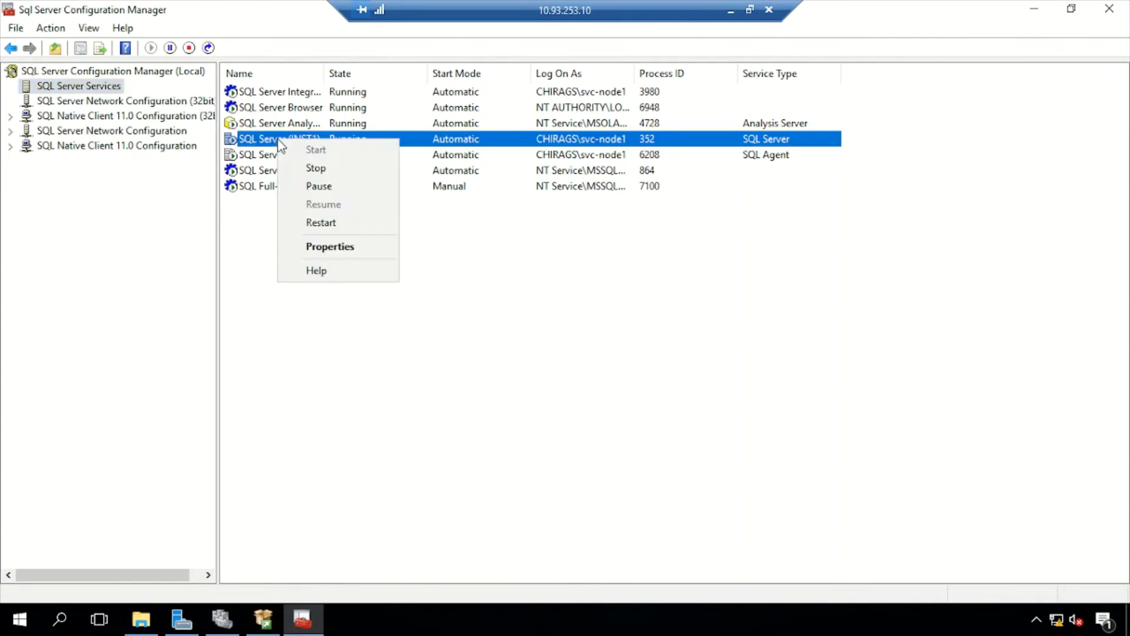
left_click(323, 247)
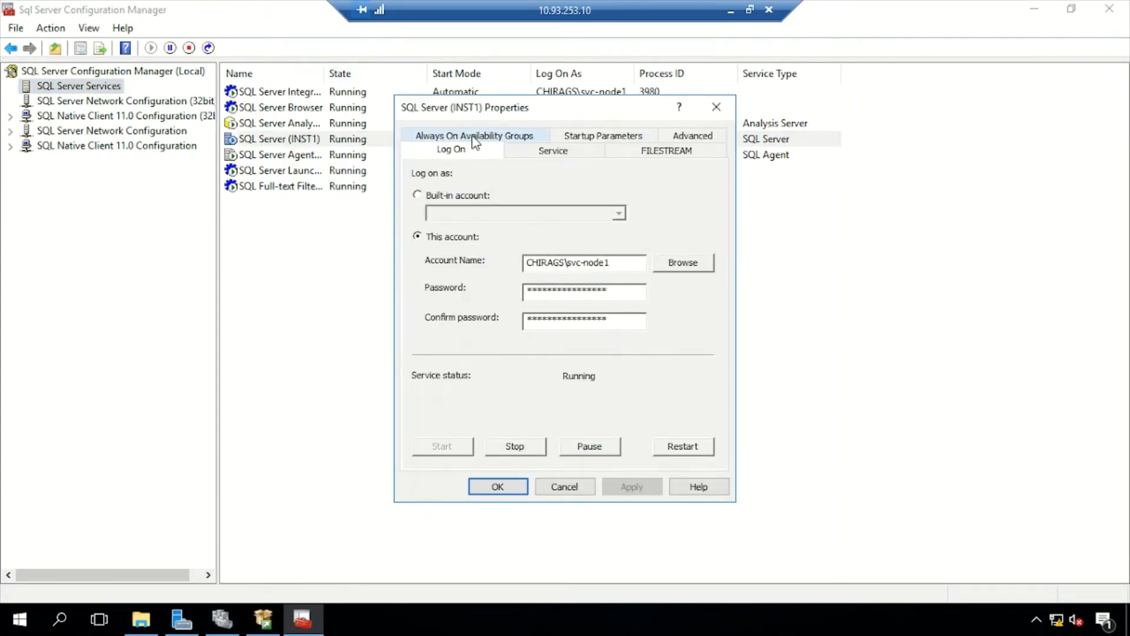
left_click(474, 138)
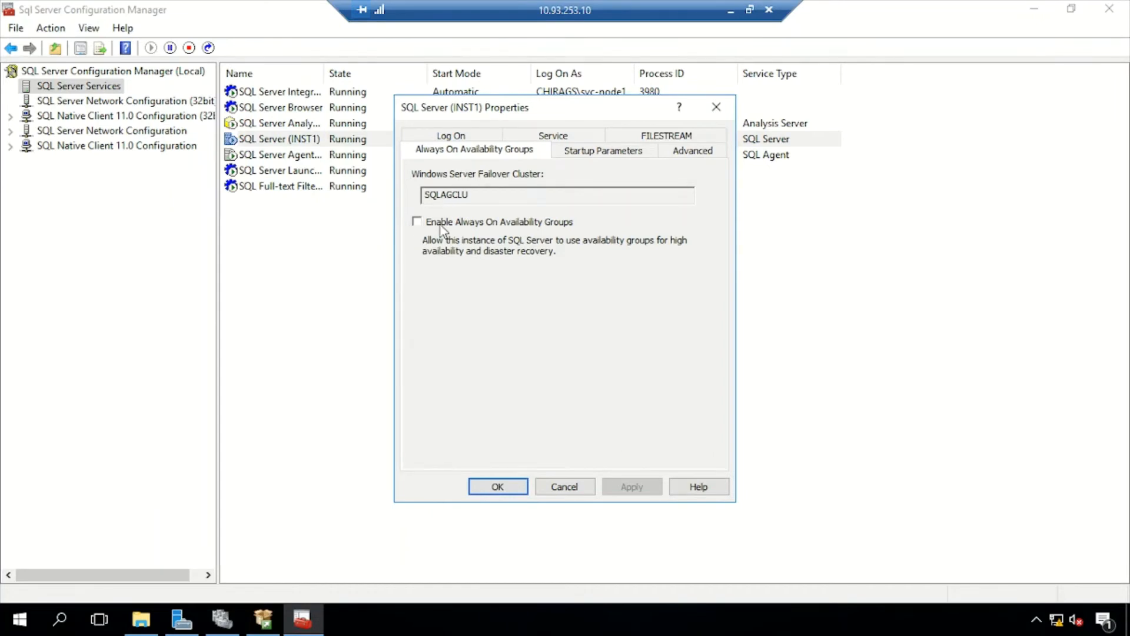
left_click(418, 222)
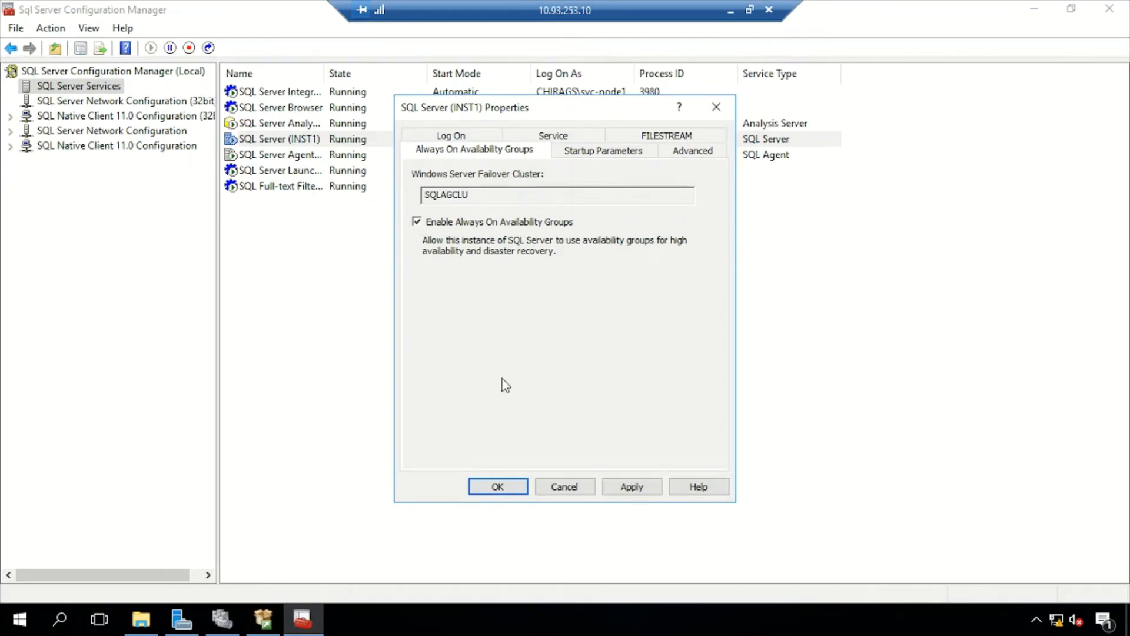
left_click(637, 490)
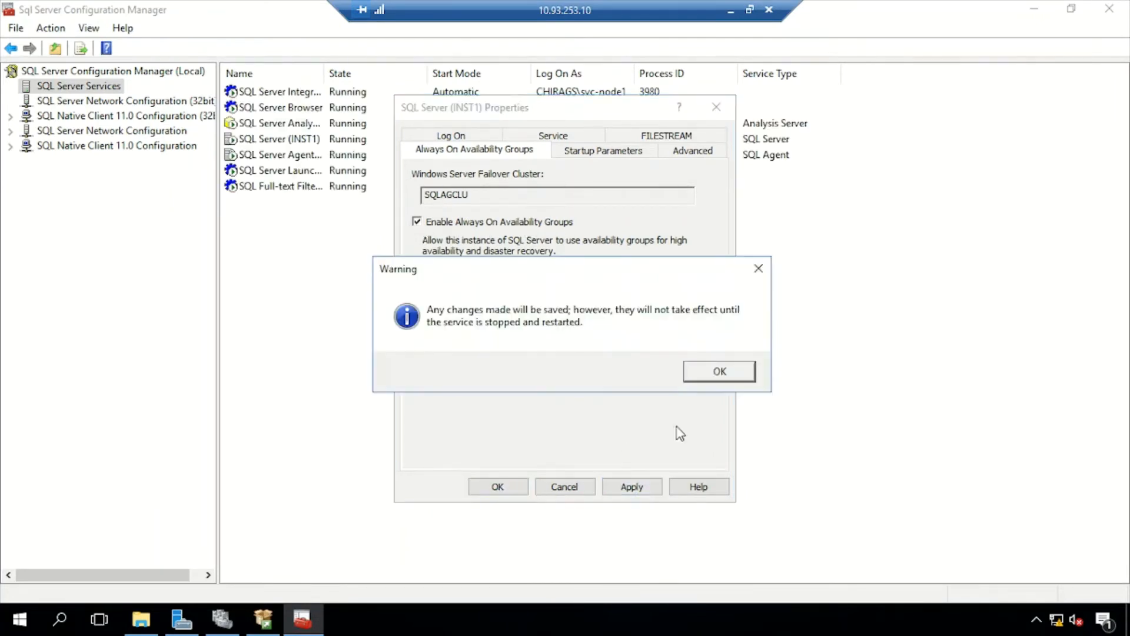
left_click(720, 372)
left_click(498, 486)
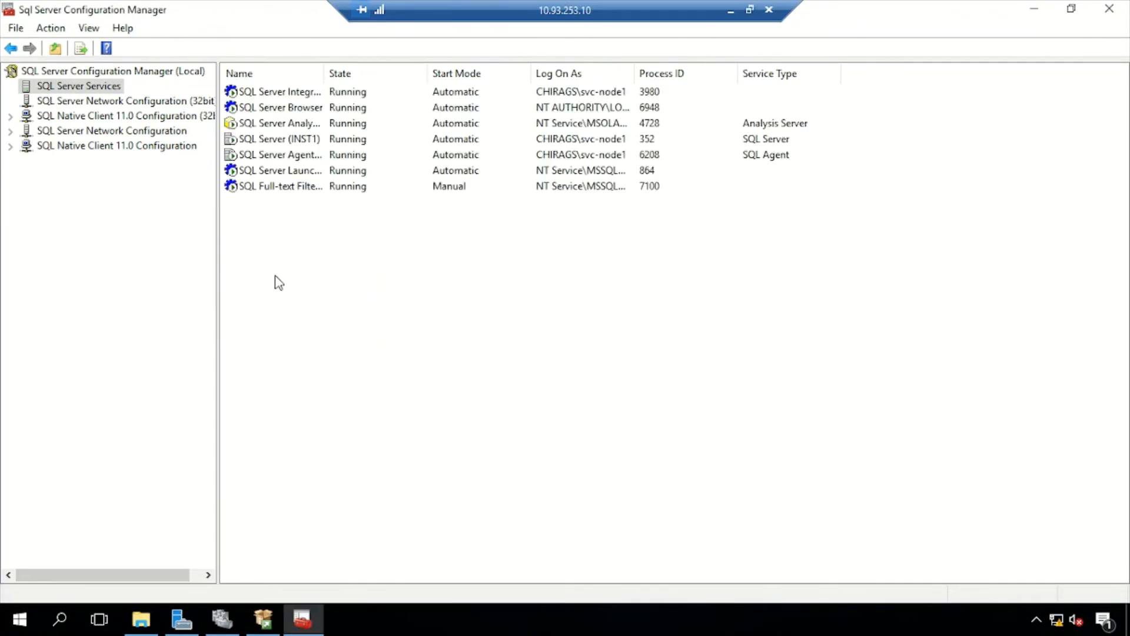
Restart the SQL Server (INST1) service so the Always On change takes effect.
double_click(323, 72)
right_click(294, 139)
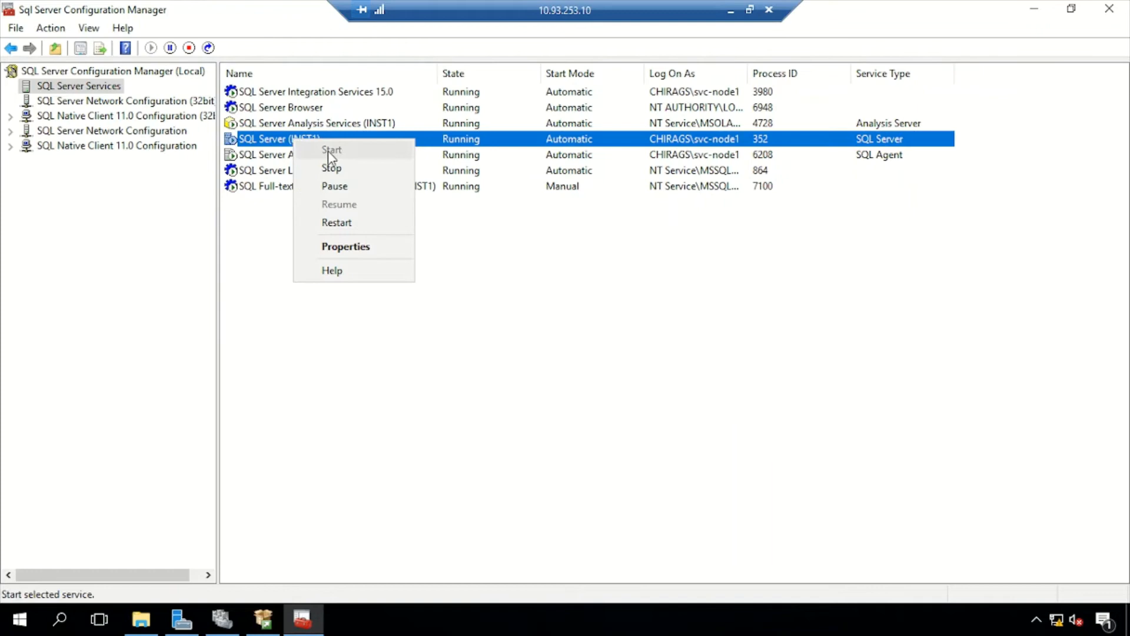
left_click(344, 225)
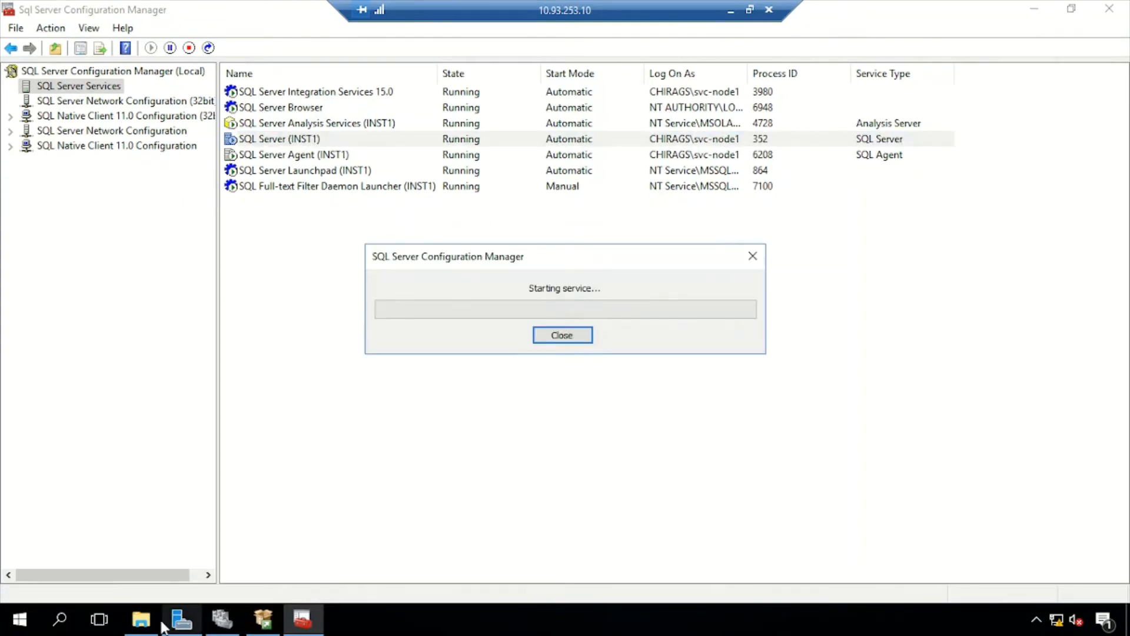
Check this computer's system information, then close it and the installation media folder.
left_click(141, 618)
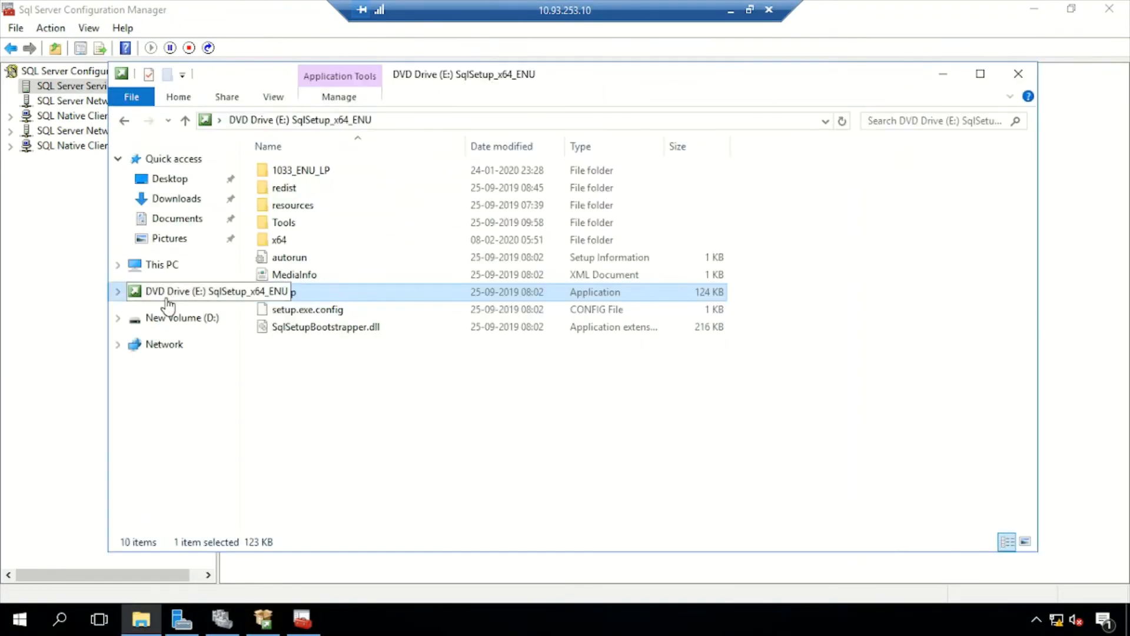
right_click(167, 263)
left_click(248, 478)
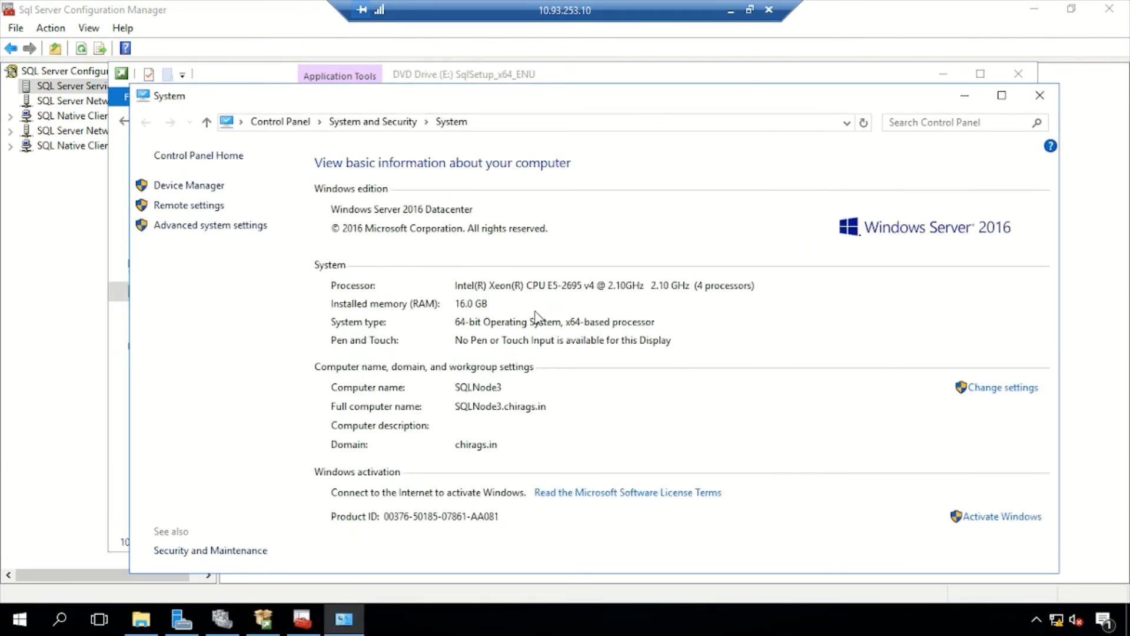
left_click(1039, 100)
left_click(1018, 74)
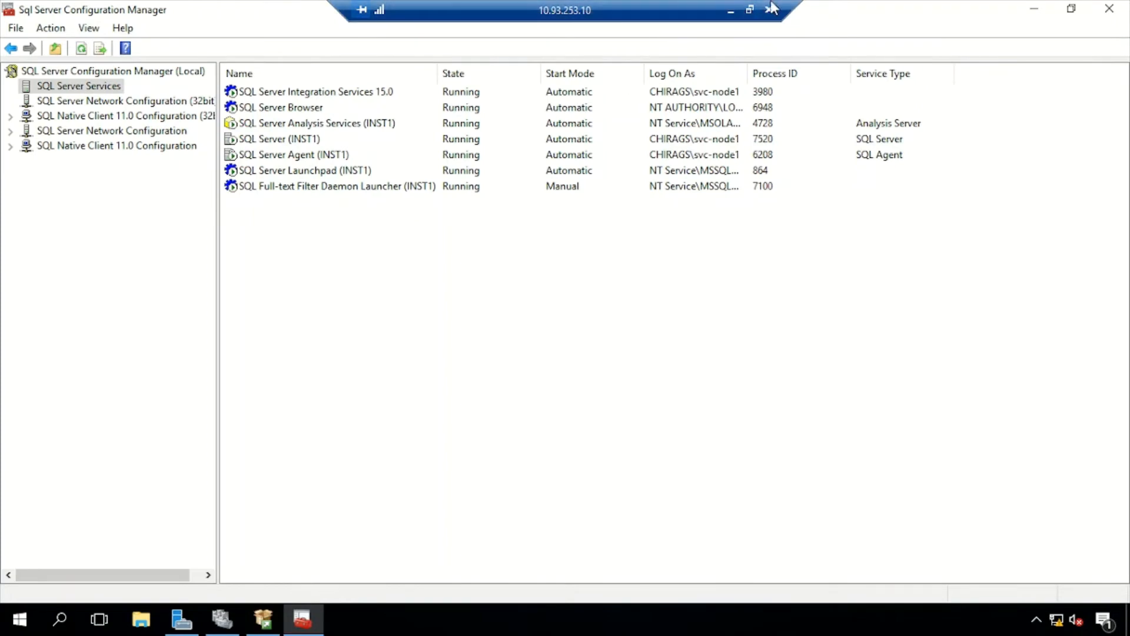
Highlight the 'Install SQL Server 2019' and 'Verify dashboard health' steps in the notes.
left_click(731, 10)
left_click(354, 340)
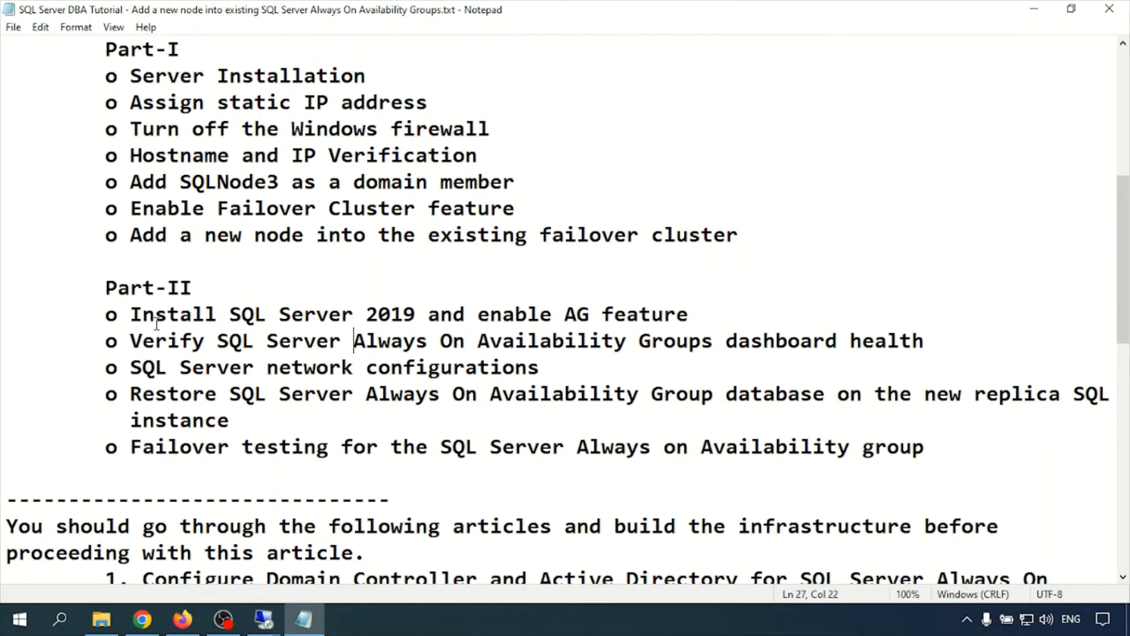
left_click_drag(130, 312, 701, 311)
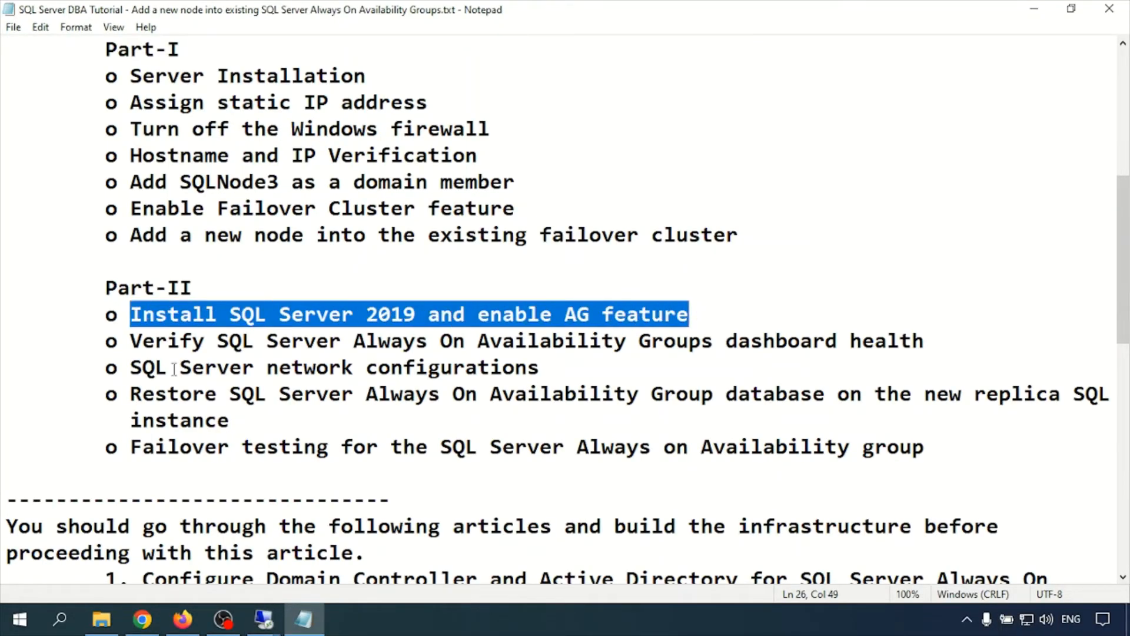
left_click_drag(131, 341, 928, 340)
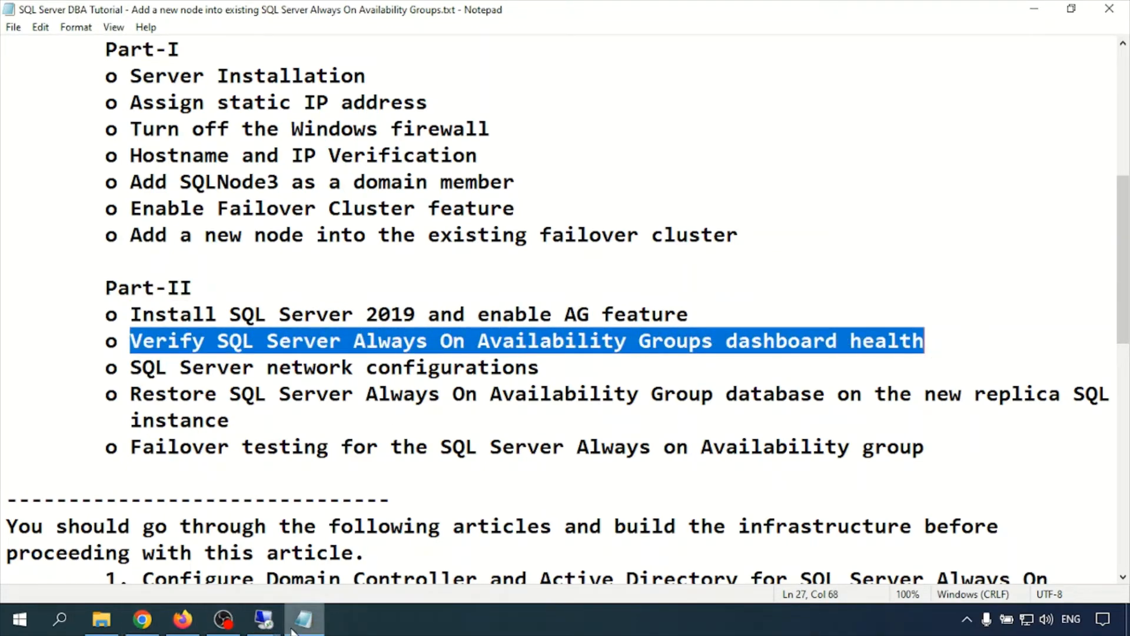
Switch to the 10.93.253.5 session and bring Management Studio to the front.
left_click(263, 619)
left_click(84, 559)
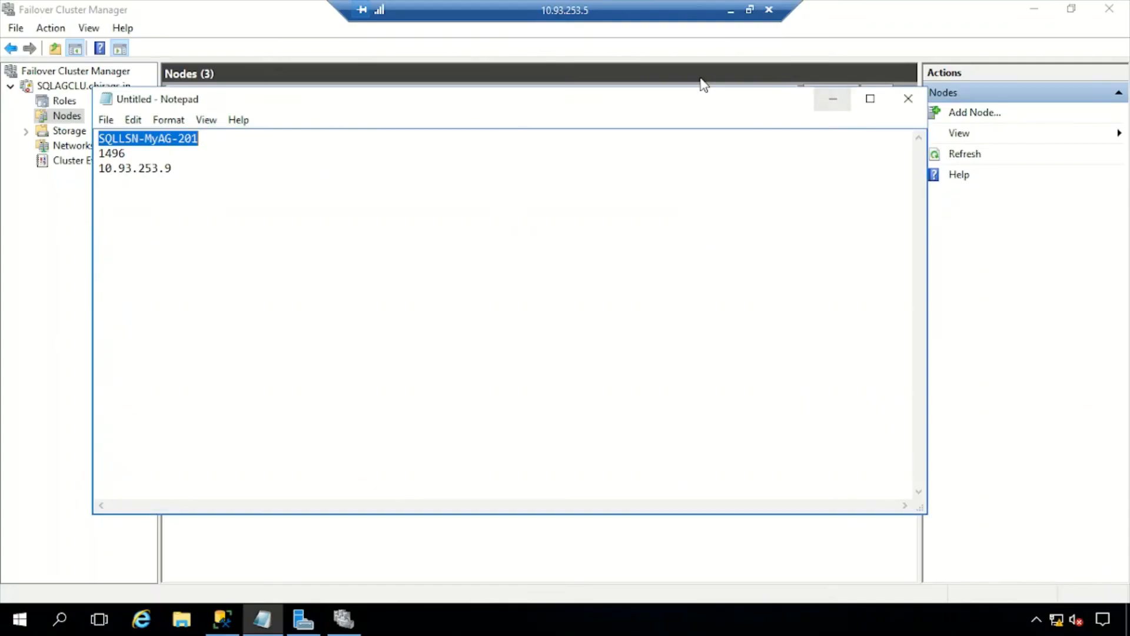
left_click(832, 99)
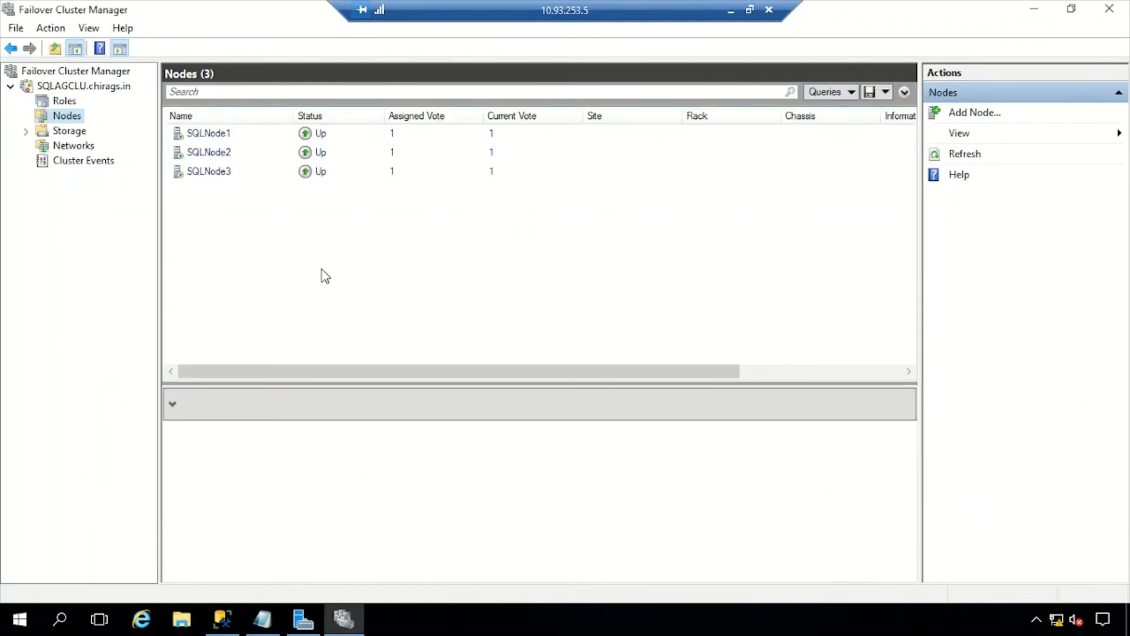
left_click(1037, 12)
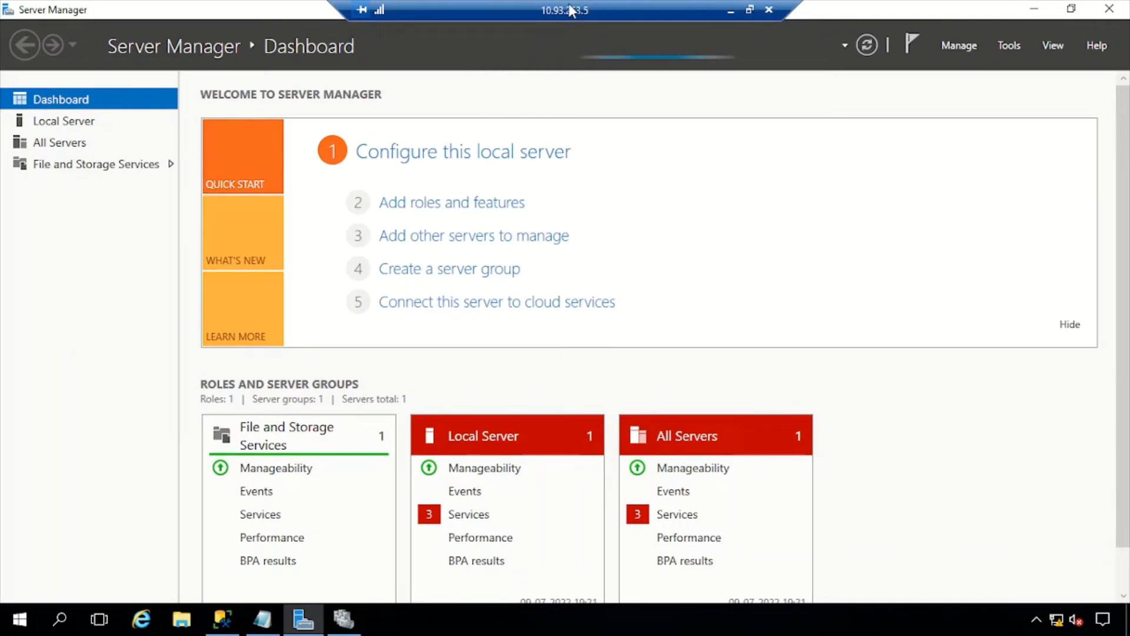
left_click(1037, 12)
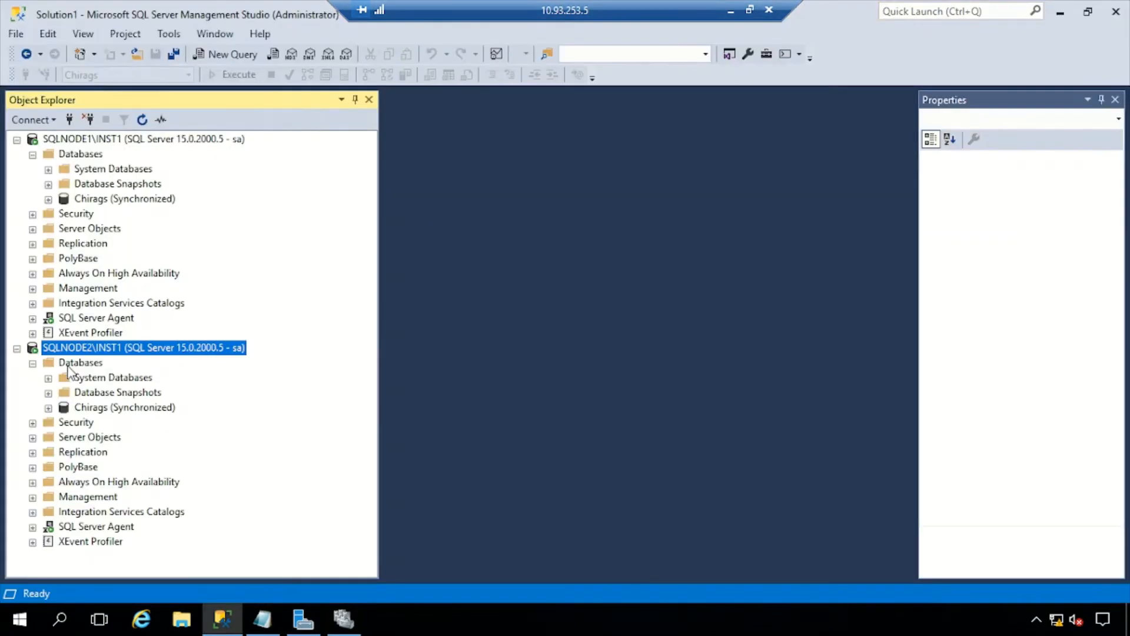
left_click(17, 349)
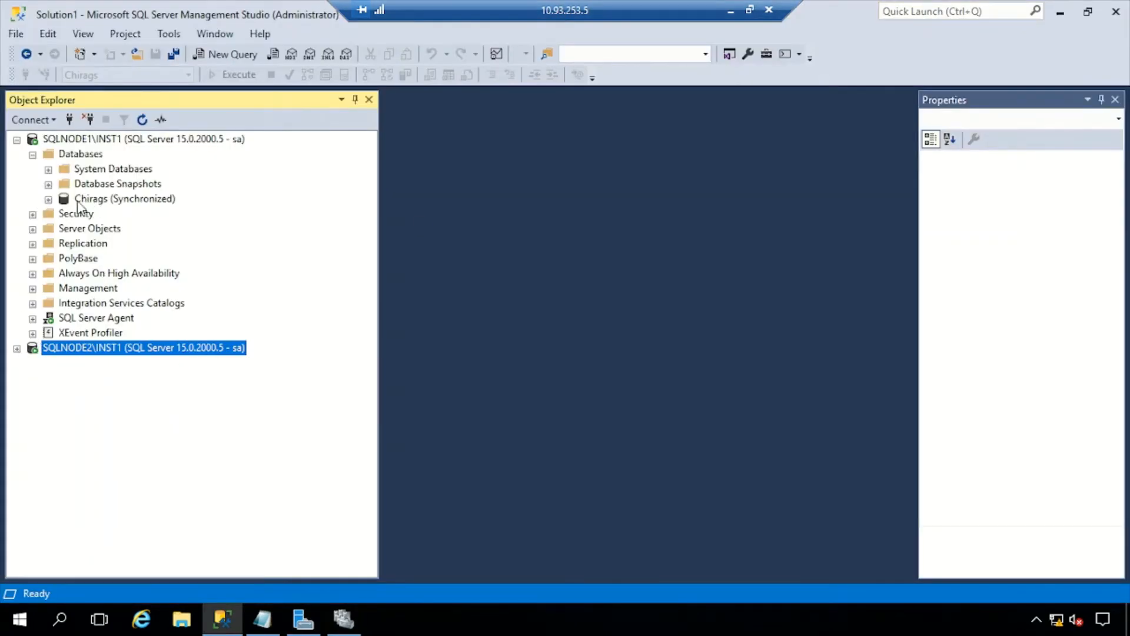
Open the SQLAG2019 dashboard from Always On High Availability > Availability Groups.
left_click(33, 274)
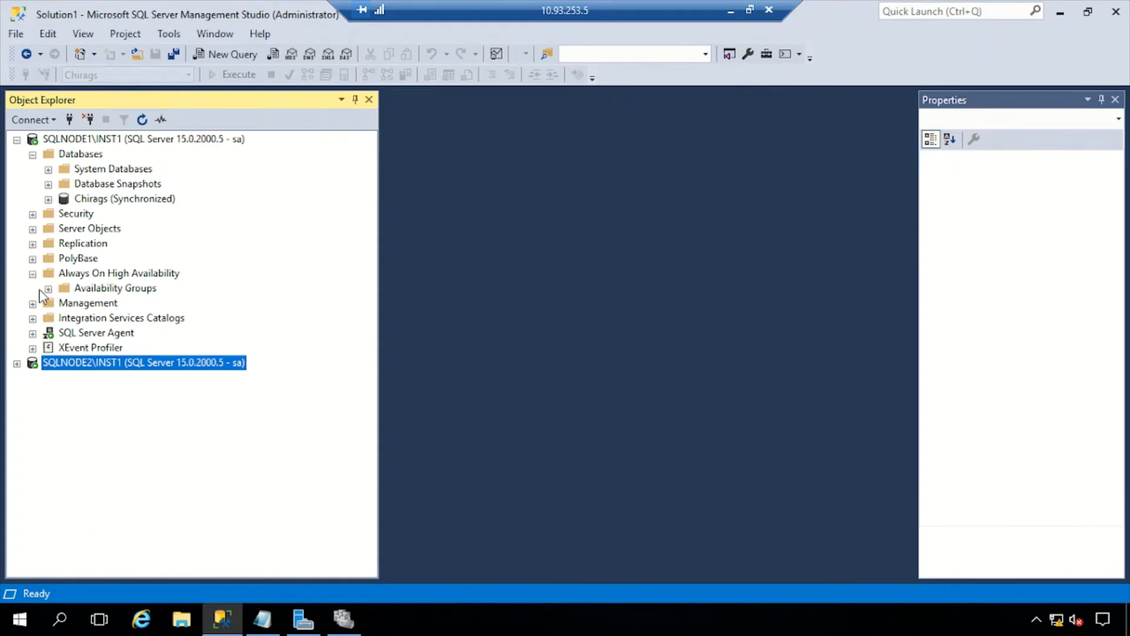
left_click(48, 288)
right_click(108, 300)
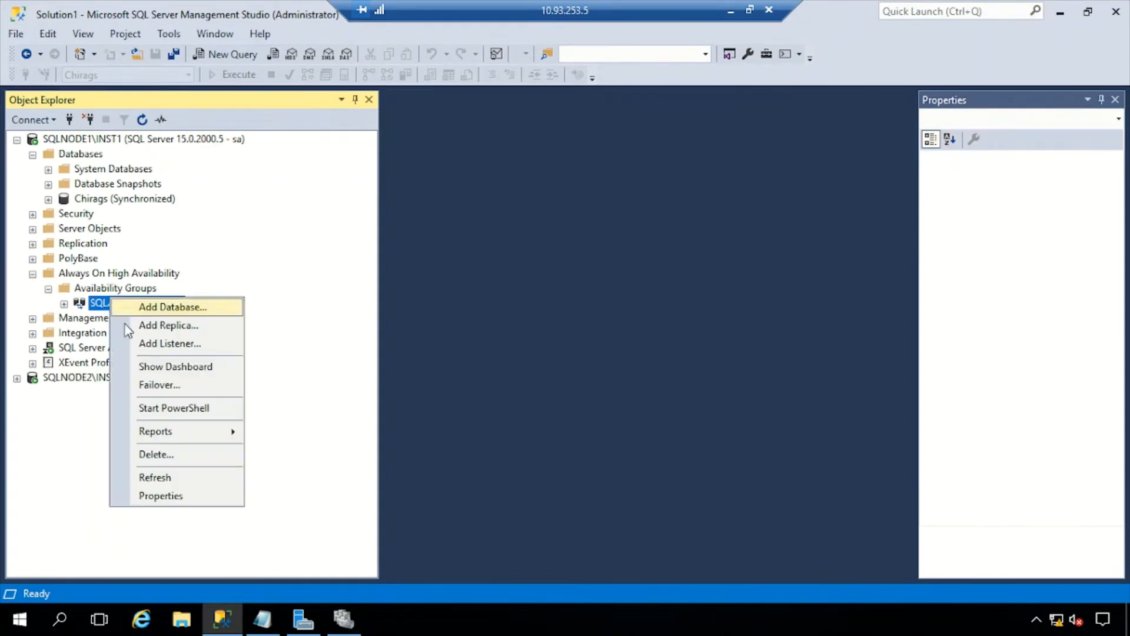
left_click(180, 366)
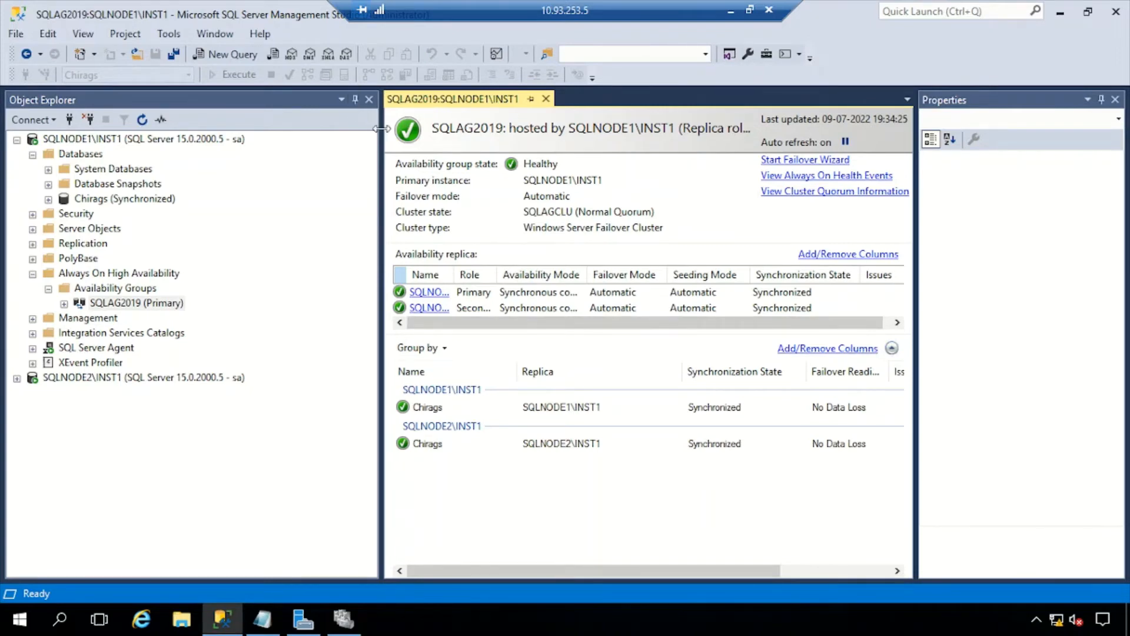
Enlarge the dashboard and autofit the replica Name, Role and Availability Mode columns.
left_click_drag(381, 129, 194, 146)
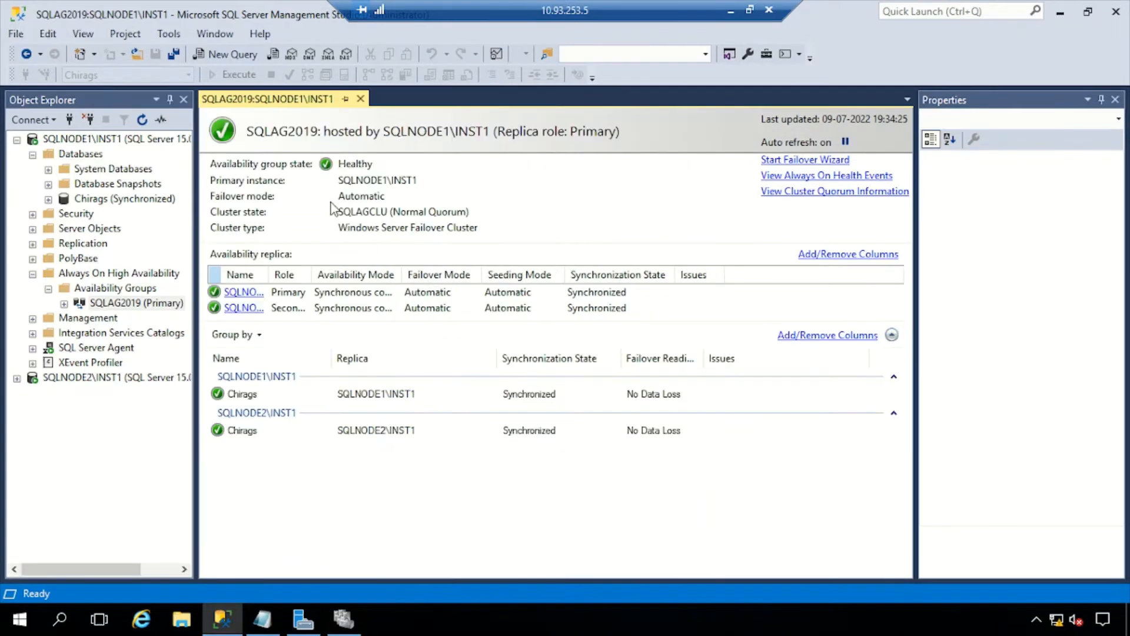
double_click(263, 274)
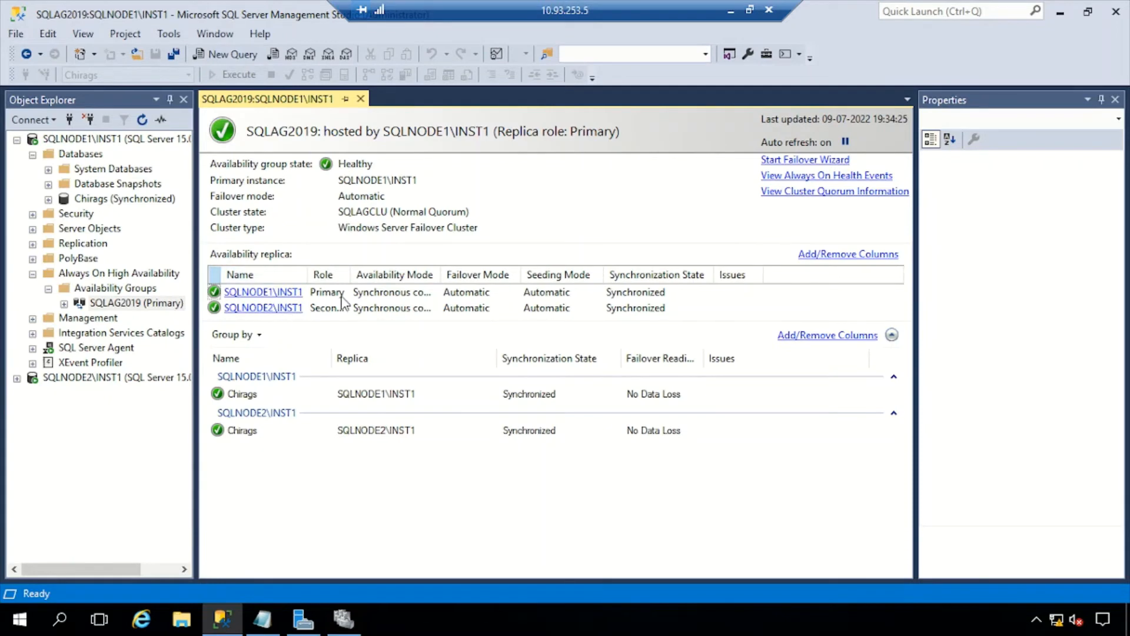
double_click(353, 274)
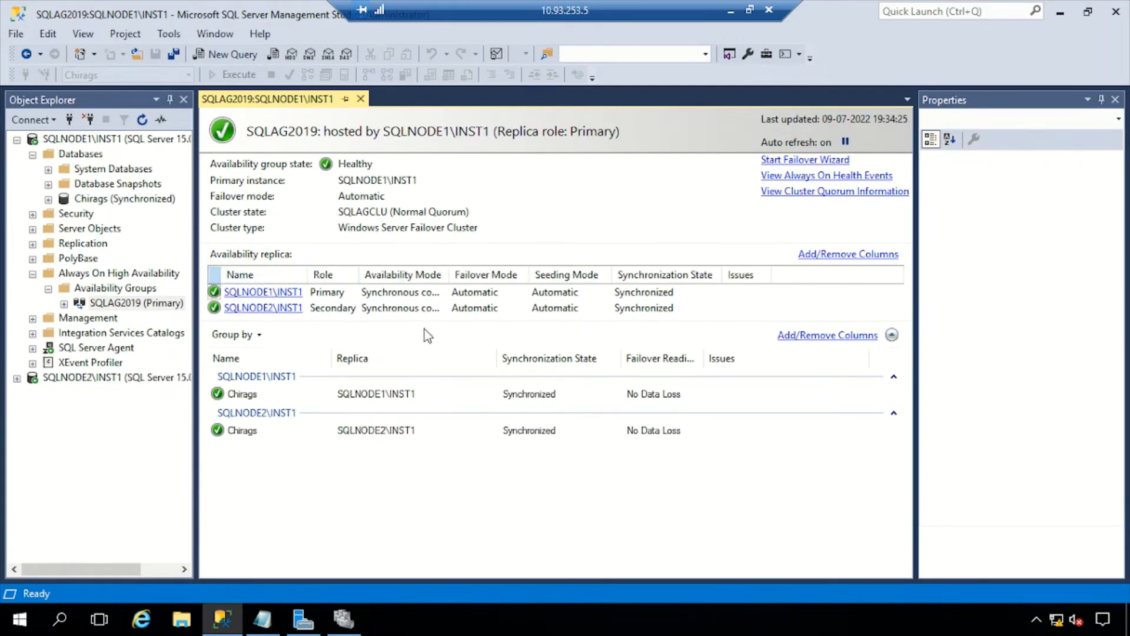
double_click(451, 274)
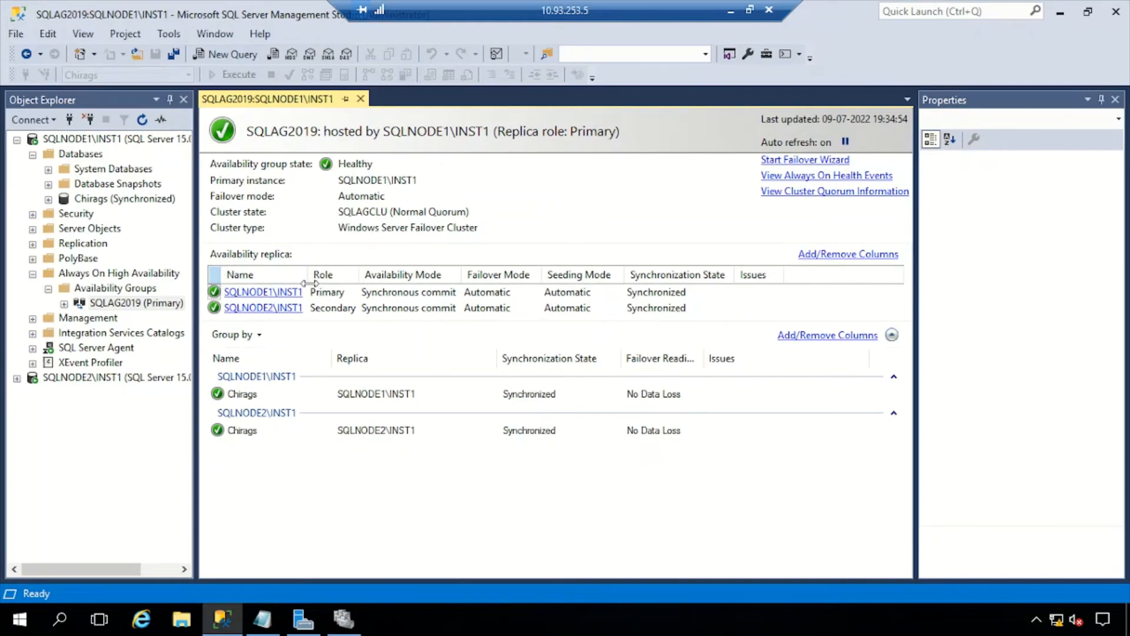
Review the SQL Server network configuration step in the notes, then return to the 10.93.253.10 session.
left_click(728, 11)
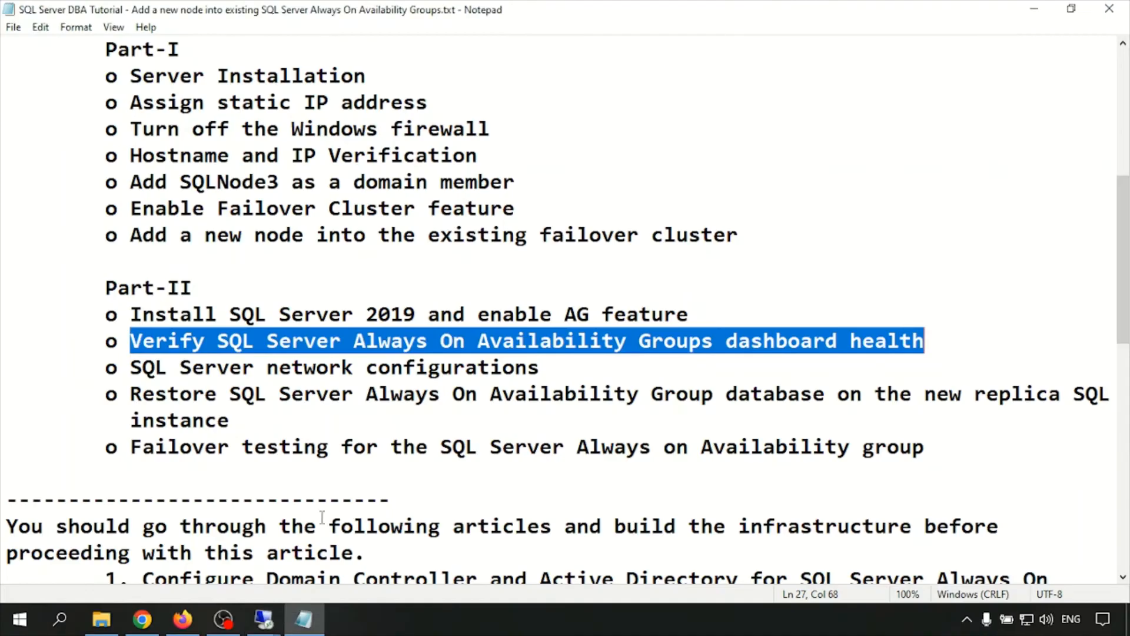
mouse_move(274, 632)
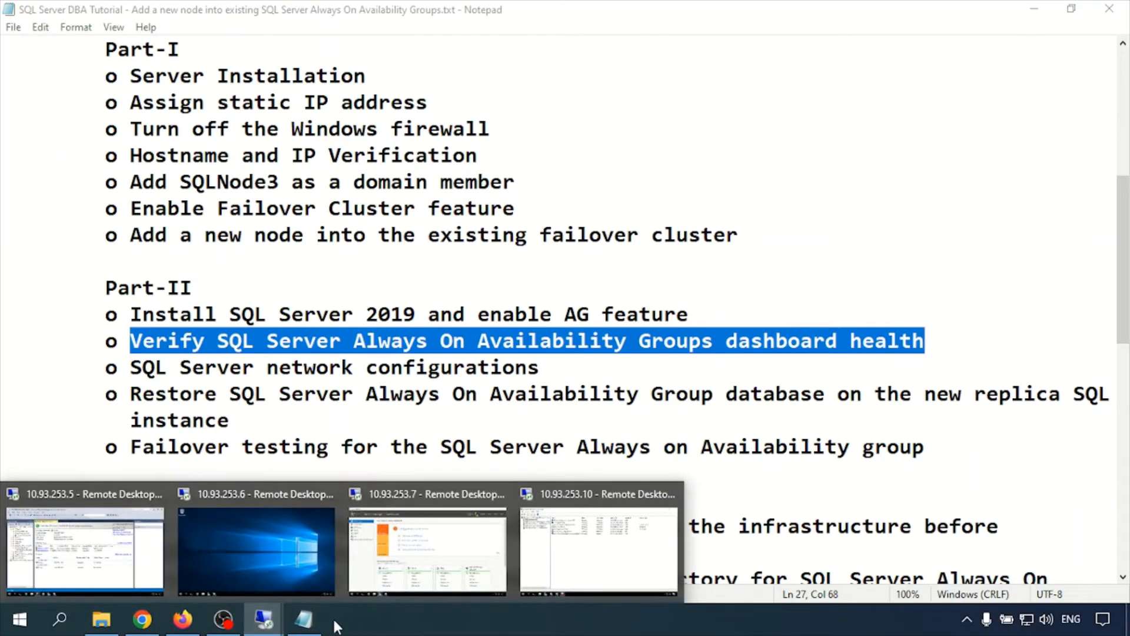
left_click_drag(130, 367, 538, 367)
mouse_move(263, 619)
left_click(539, 545)
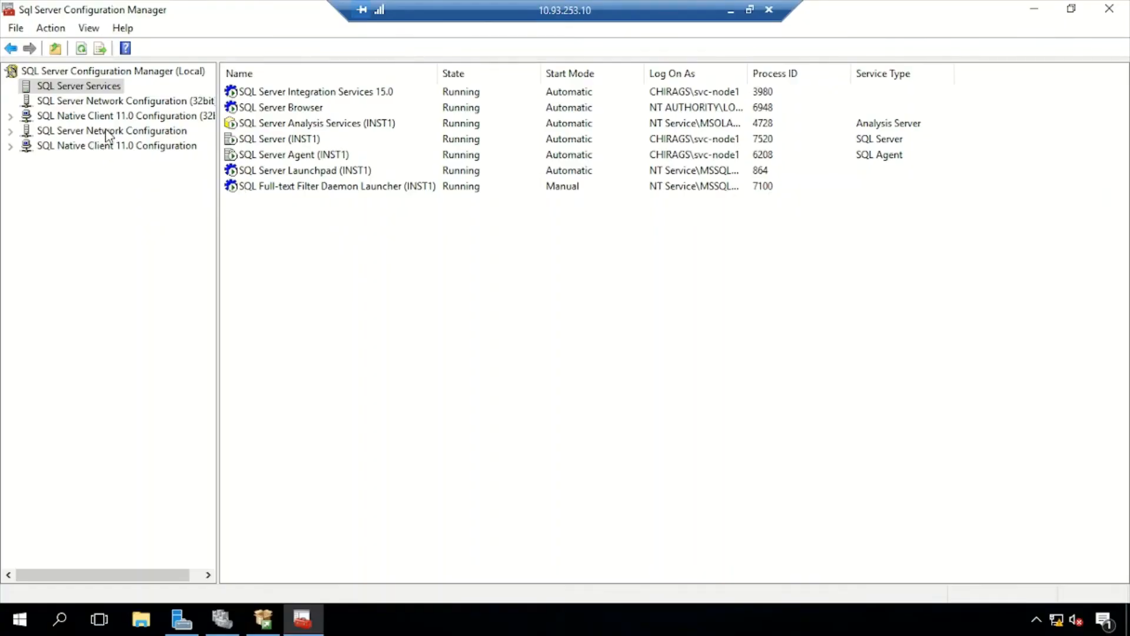
Enable the TCP/IP protocol for INST1 and acknowledge the restart warning.
left_click(109, 131)
double_click(267, 94)
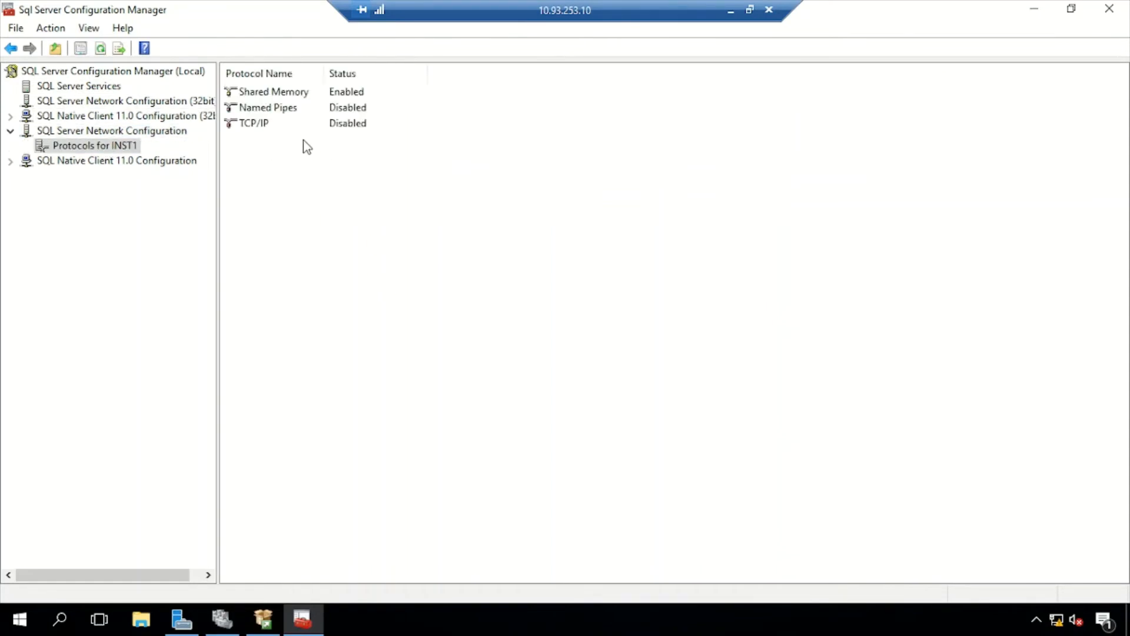
right_click(251, 126)
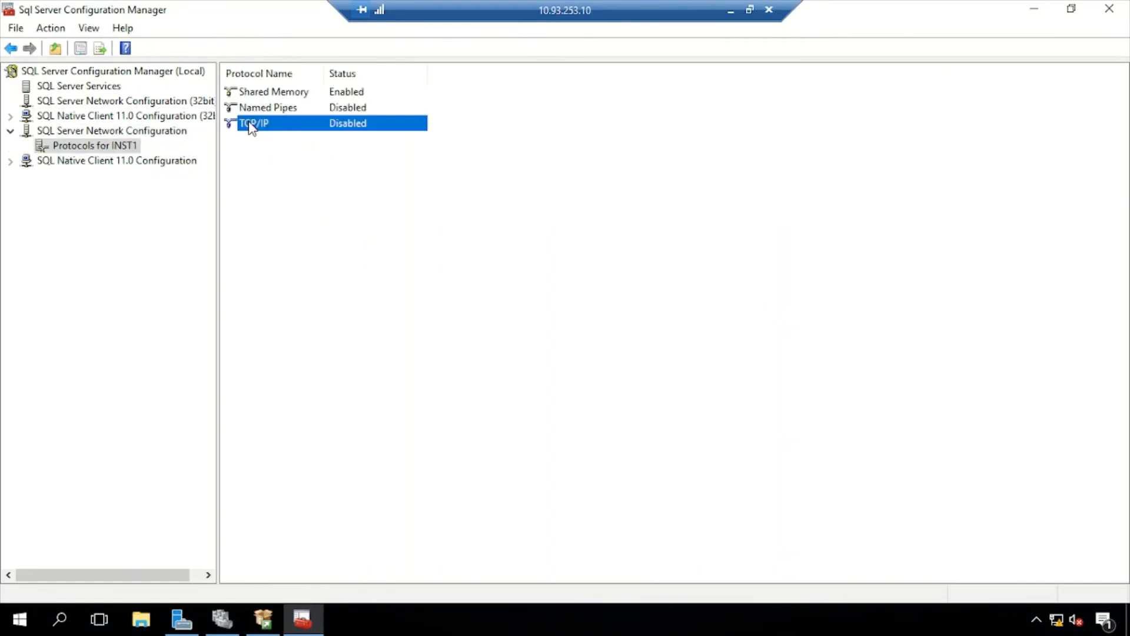
left_click(314, 133)
left_click(676, 345)
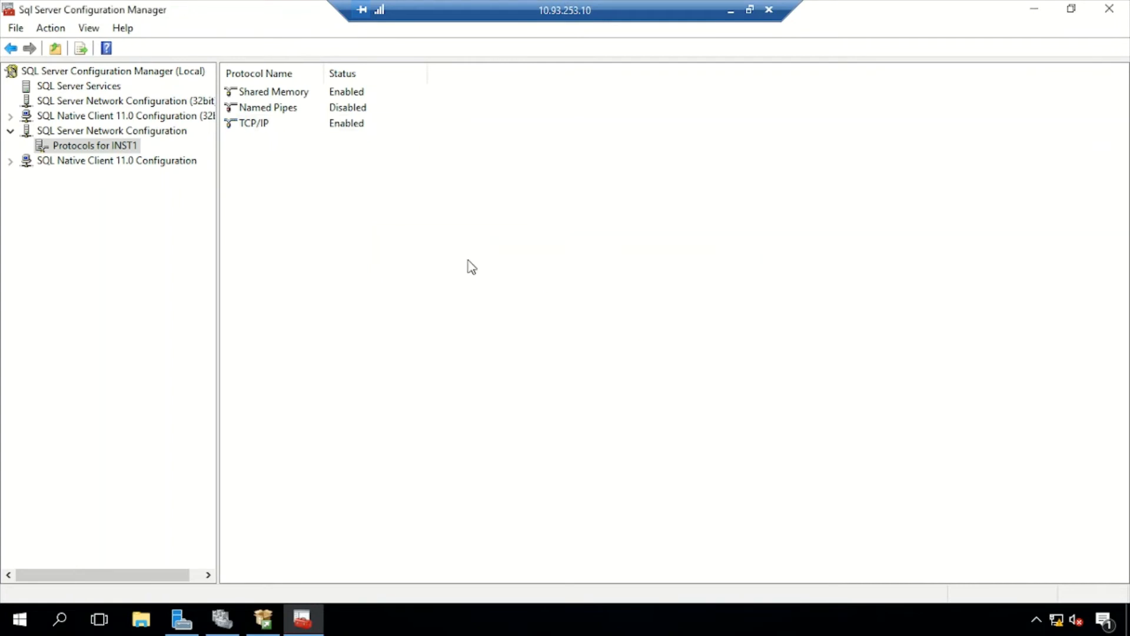
Set the TCP/IP IPAll TCP Port to 1433, apply it and go back to SQL Server Services.
right_click(245, 125)
left_click(313, 172)
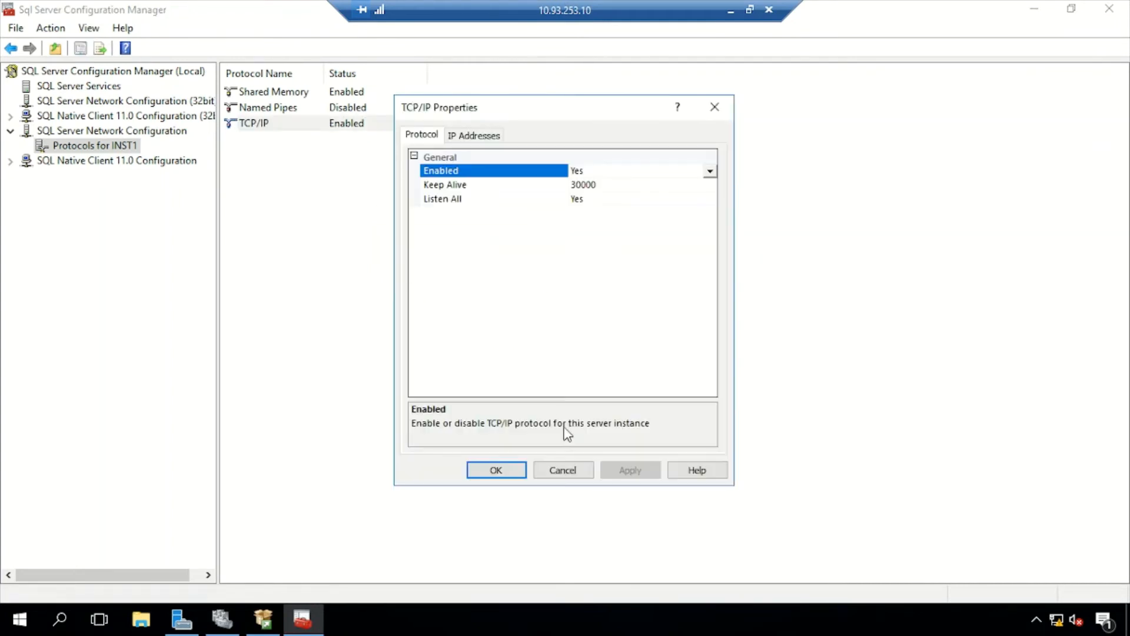
left_click(455, 135)
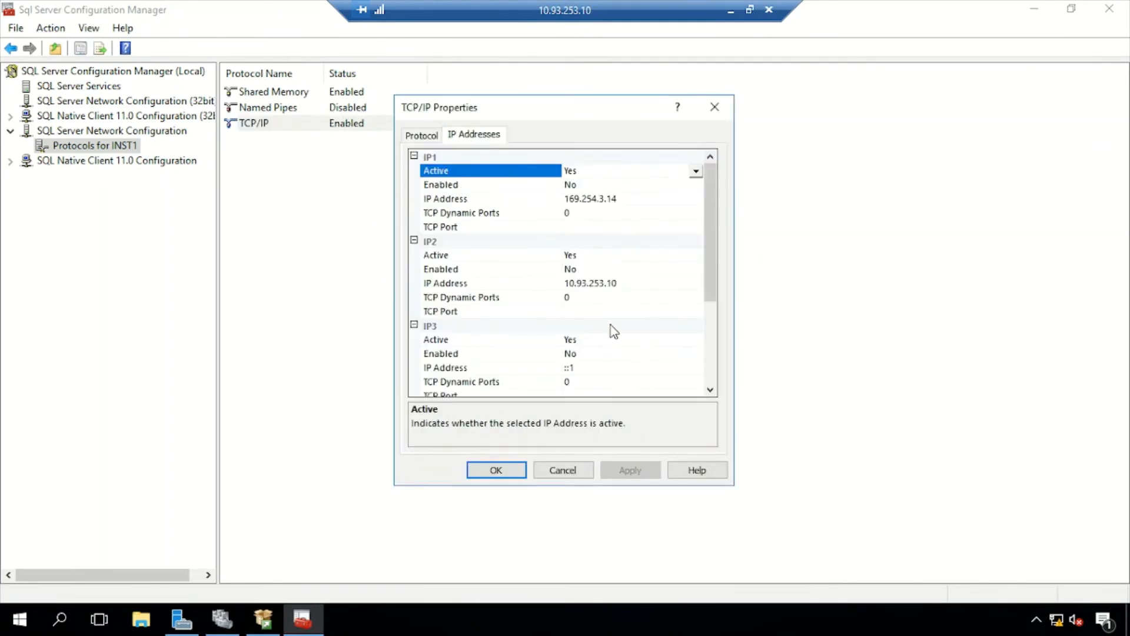
scroll(610, 324, "down", 4)
scroll(609, 319, "up", 4)
scroll(539, 347, "down", 4)
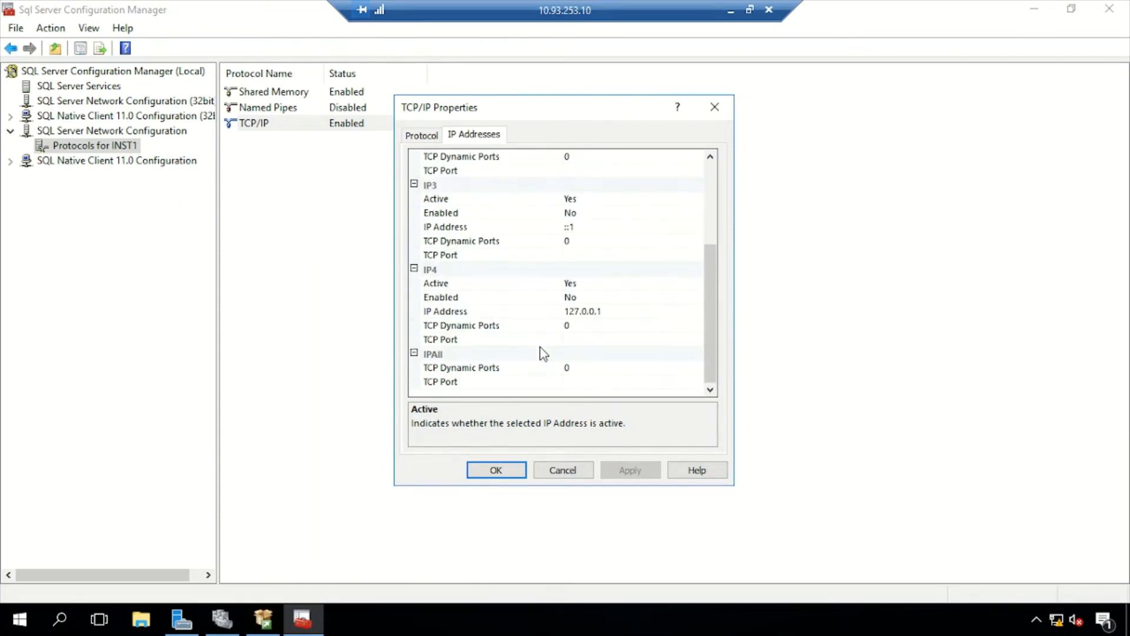
left_click(600, 381)
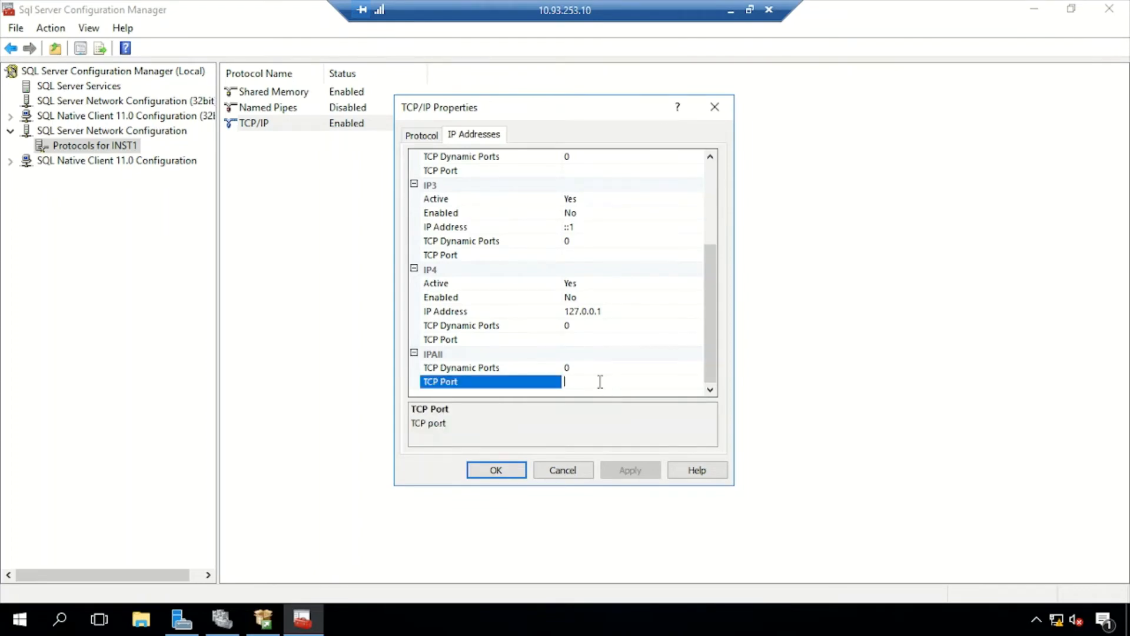
type("1433")
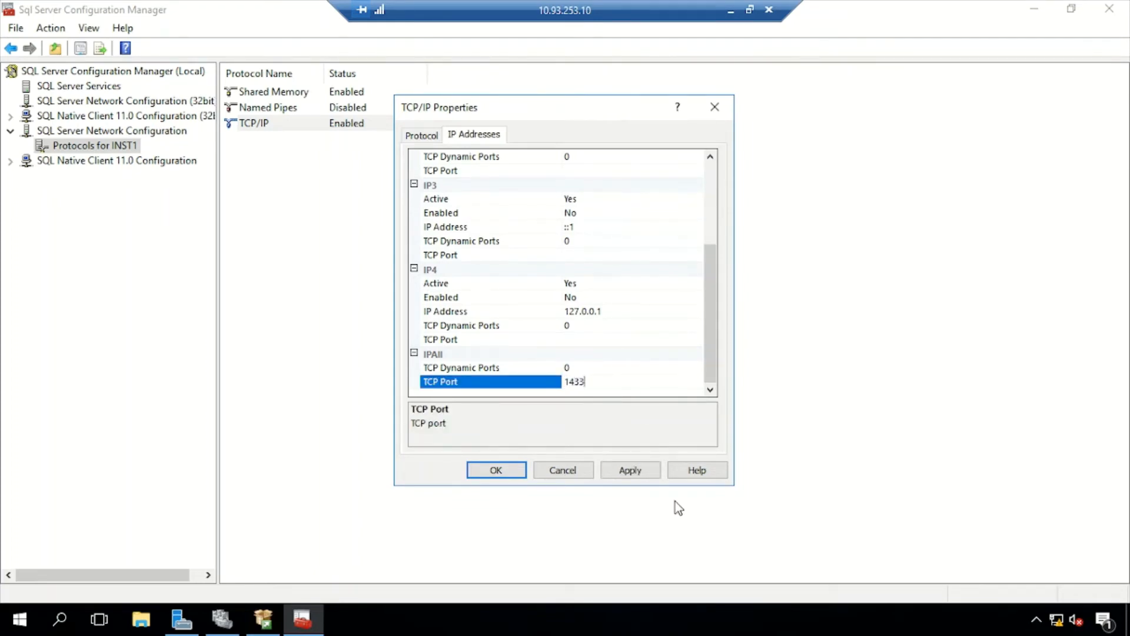
left_click(632, 470)
left_click(719, 370)
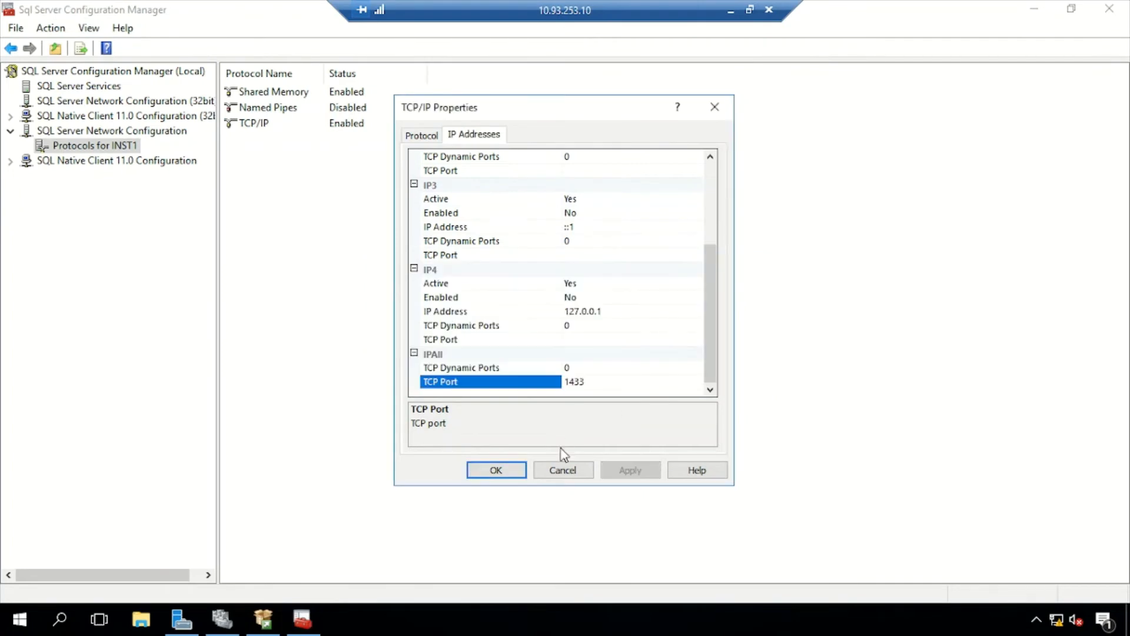
left_click(501, 470)
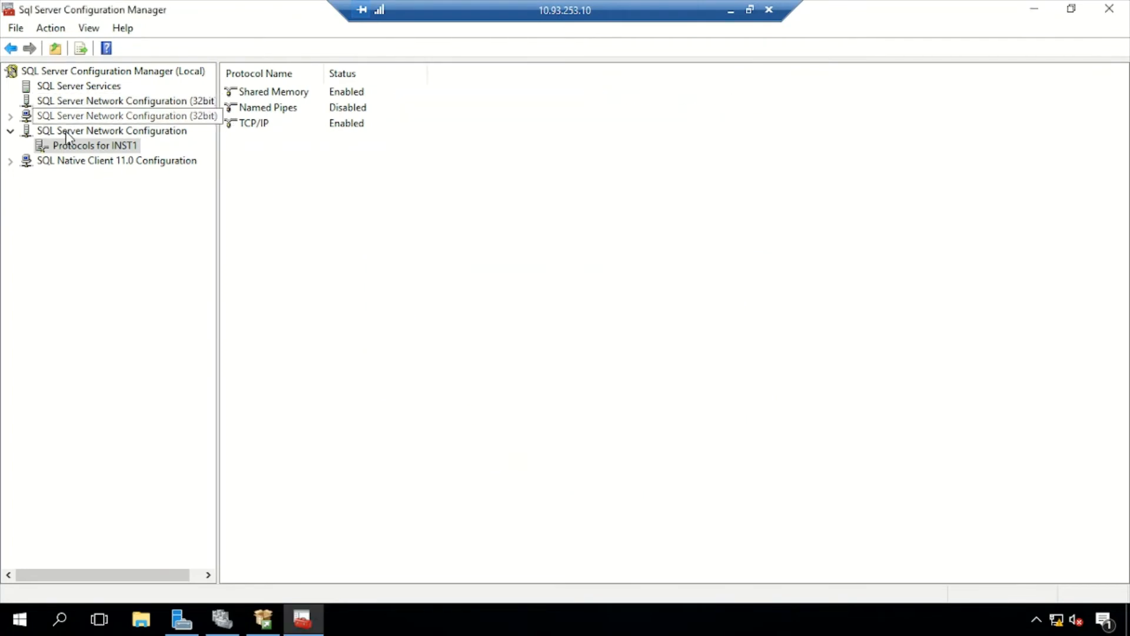
left_click(65, 88)
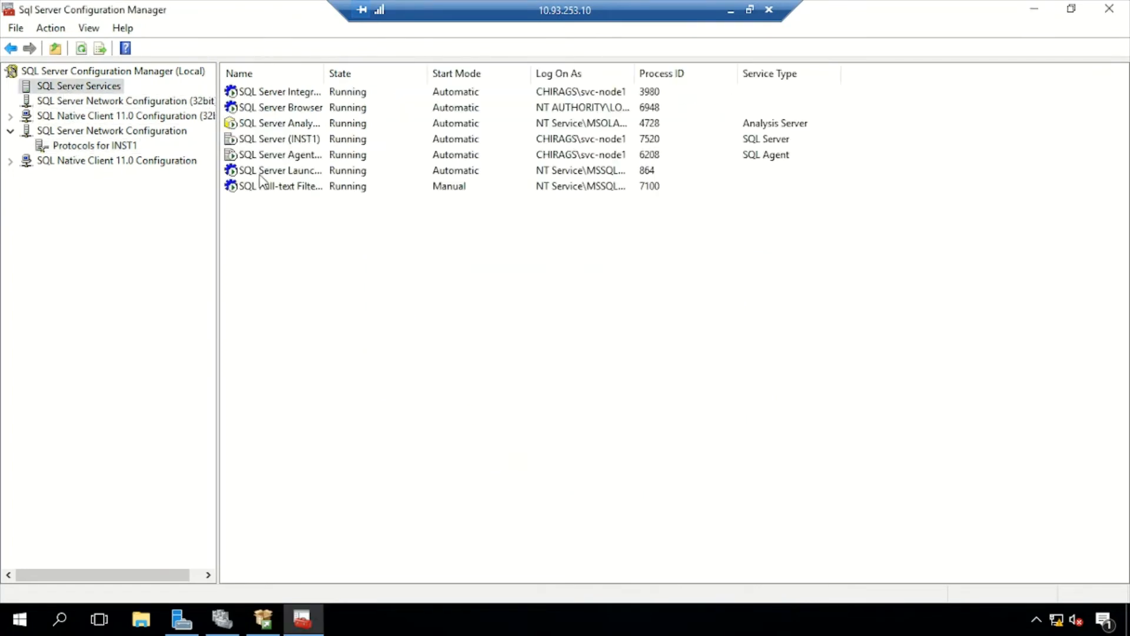
Restart the SQL Server (INST1) service from its context menu.
right_click(275, 139)
left_click(328, 223)
Check the restore step in the notes and return to Management Studio on 10.93.253.5.
left_click(731, 12)
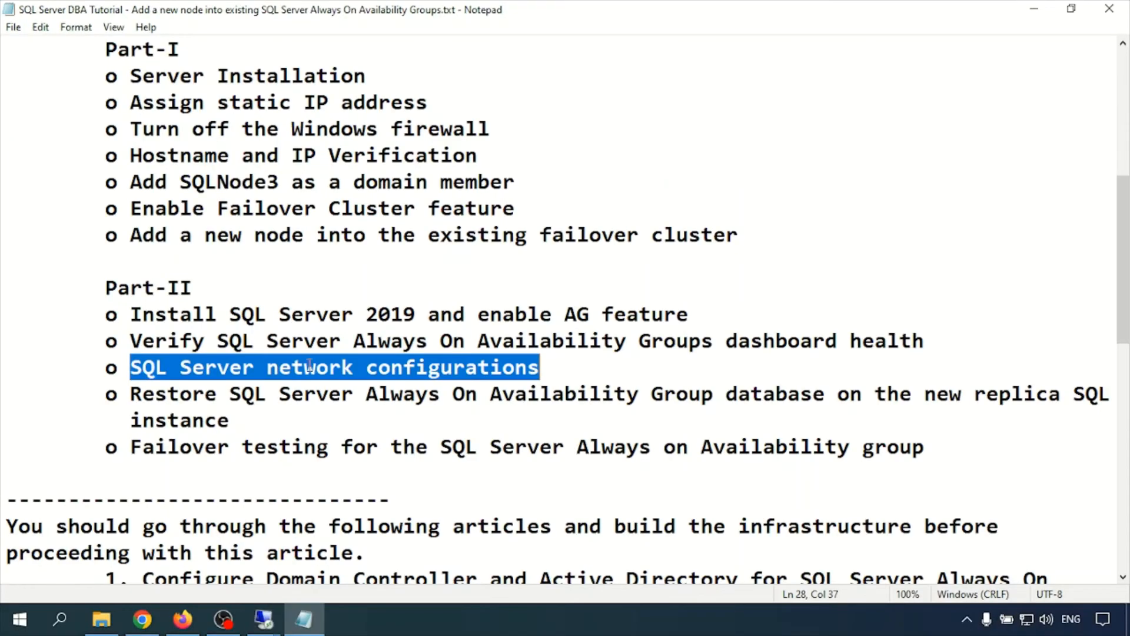
left_click_drag(129, 394, 352, 410)
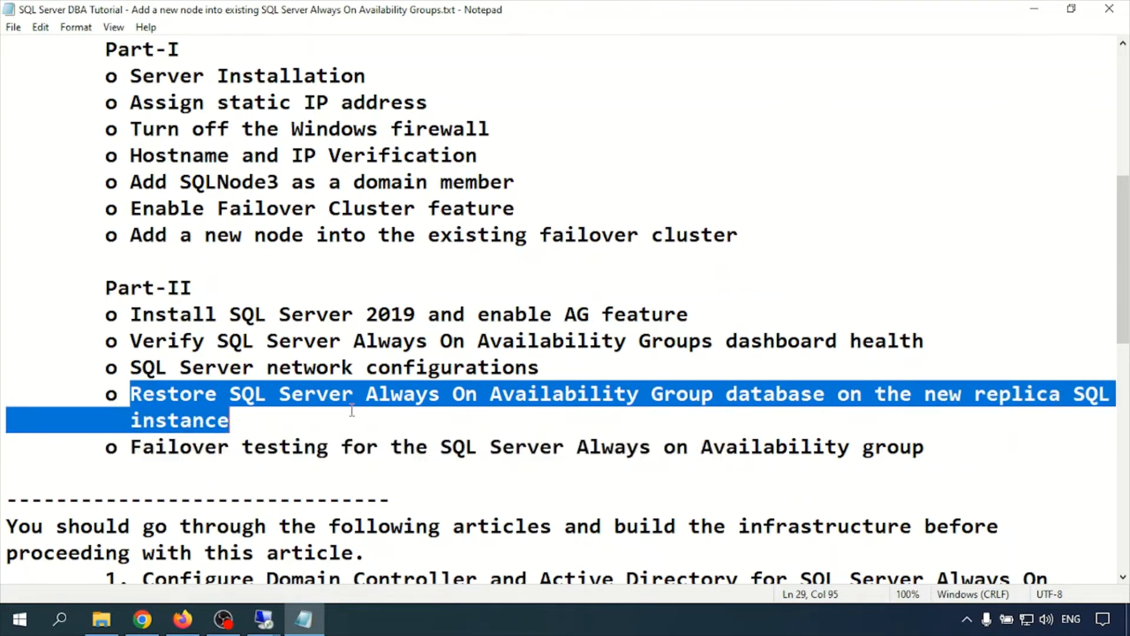
left_click(357, 402)
mouse_move(264, 619)
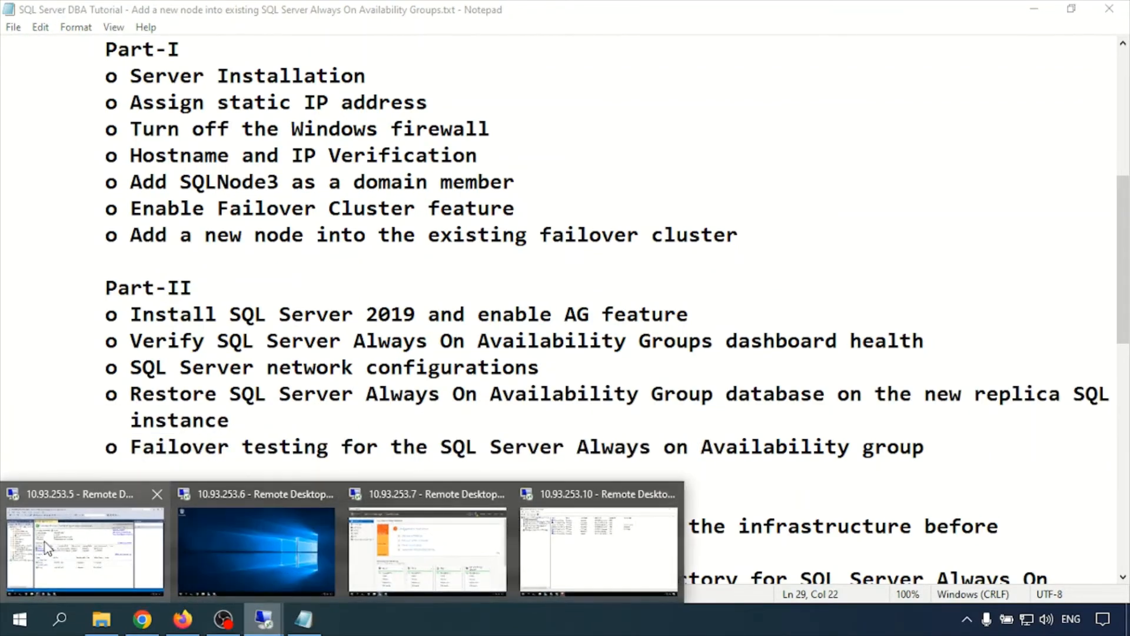
left_click(266, 527)
left_click(227, 622)
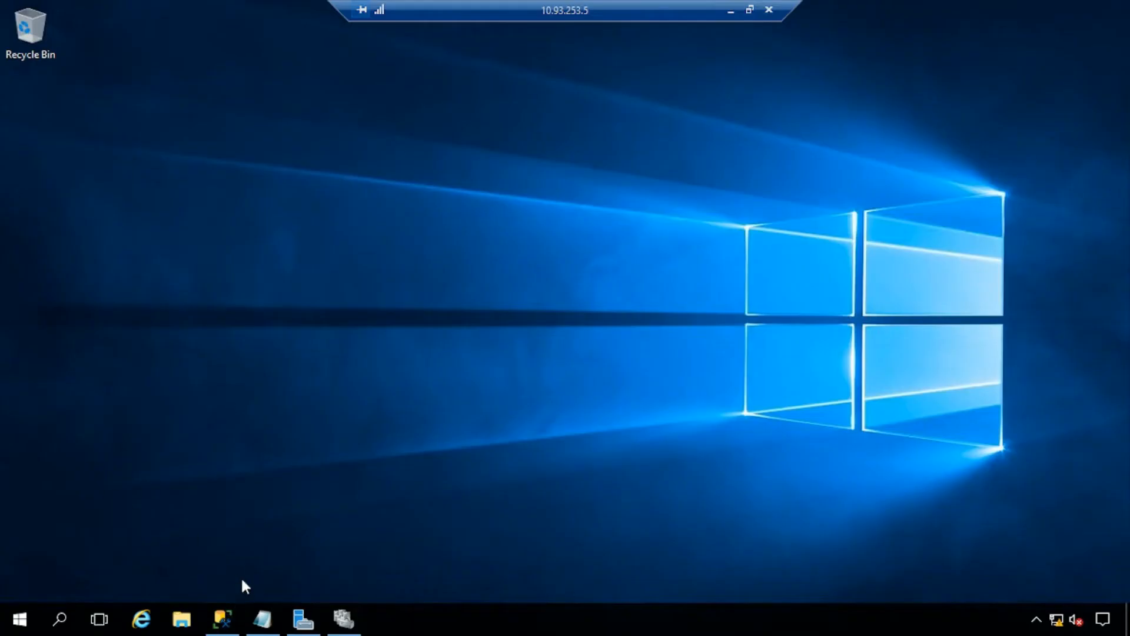
left_click(224, 625)
Start a Back Up of the availability group database, add a destination, and open the Backup folder via Run.
right_click(97, 199)
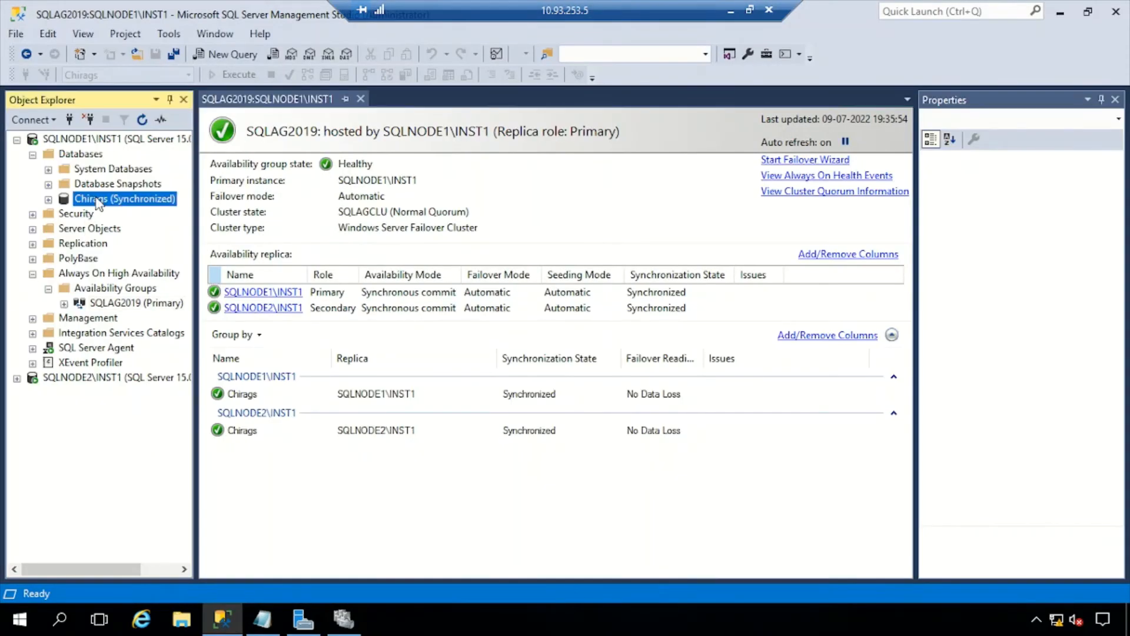
mouse_move(182, 271)
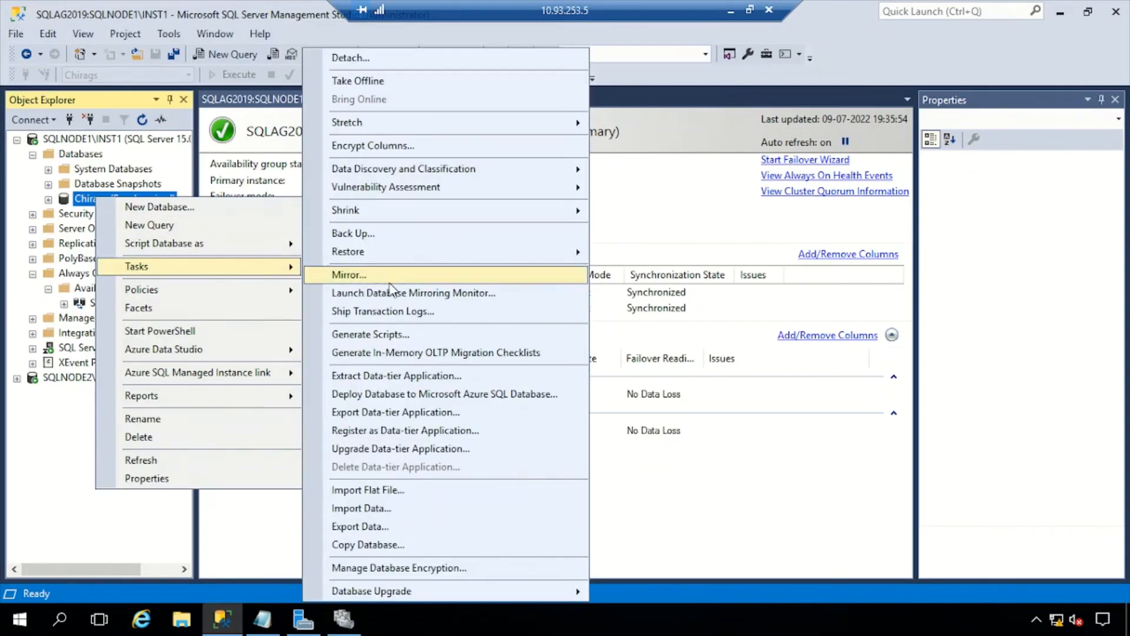
left_click(384, 232)
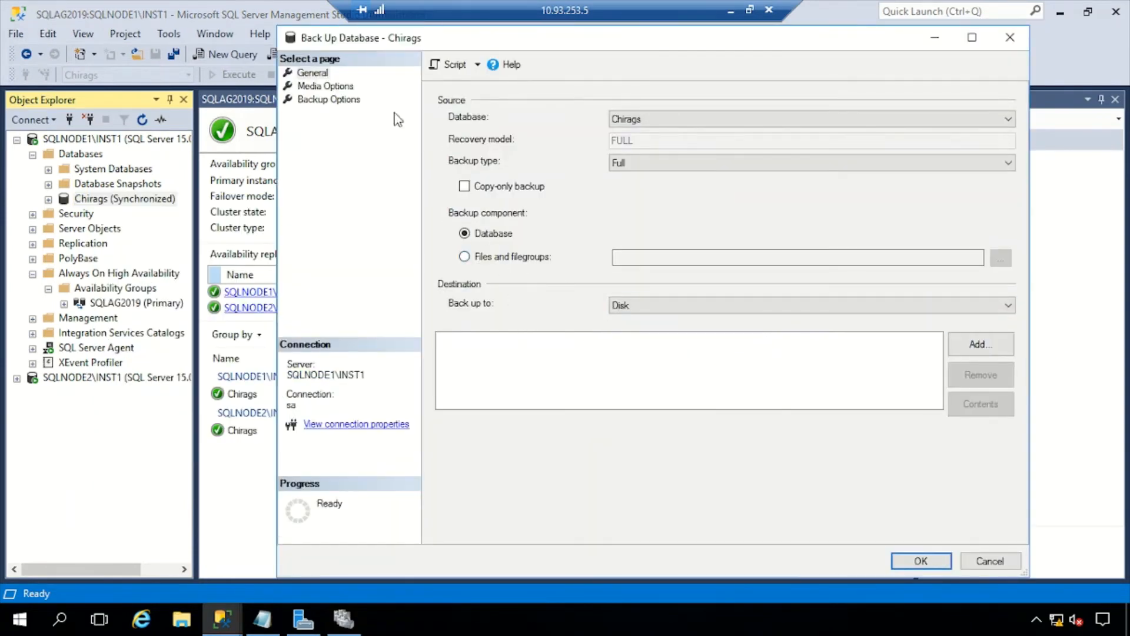
left_click(981, 343)
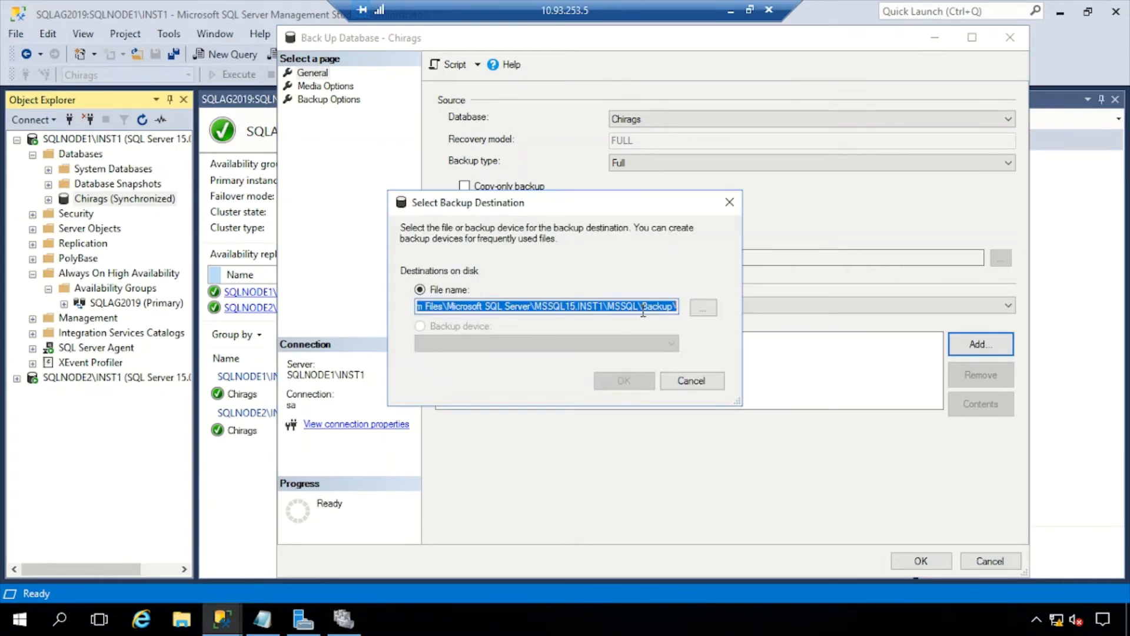
key("super+r")
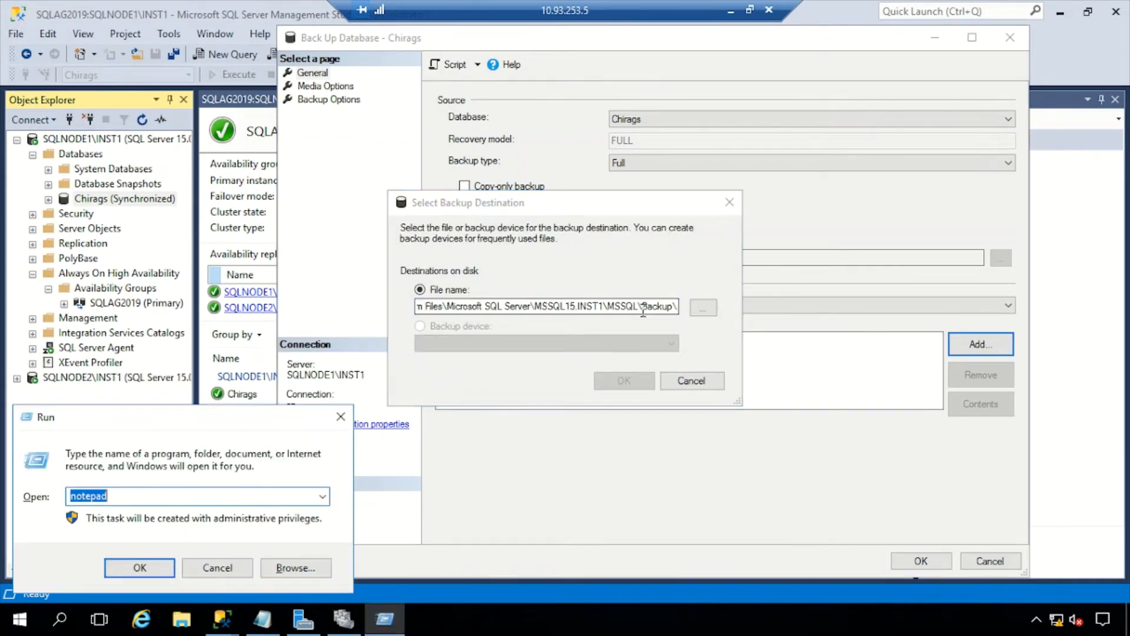
type("D:\\Program Files\\Microsoft SQL Server\\MSSQL15.INST1\\MSSQL\\Backup\\")
key("Return")
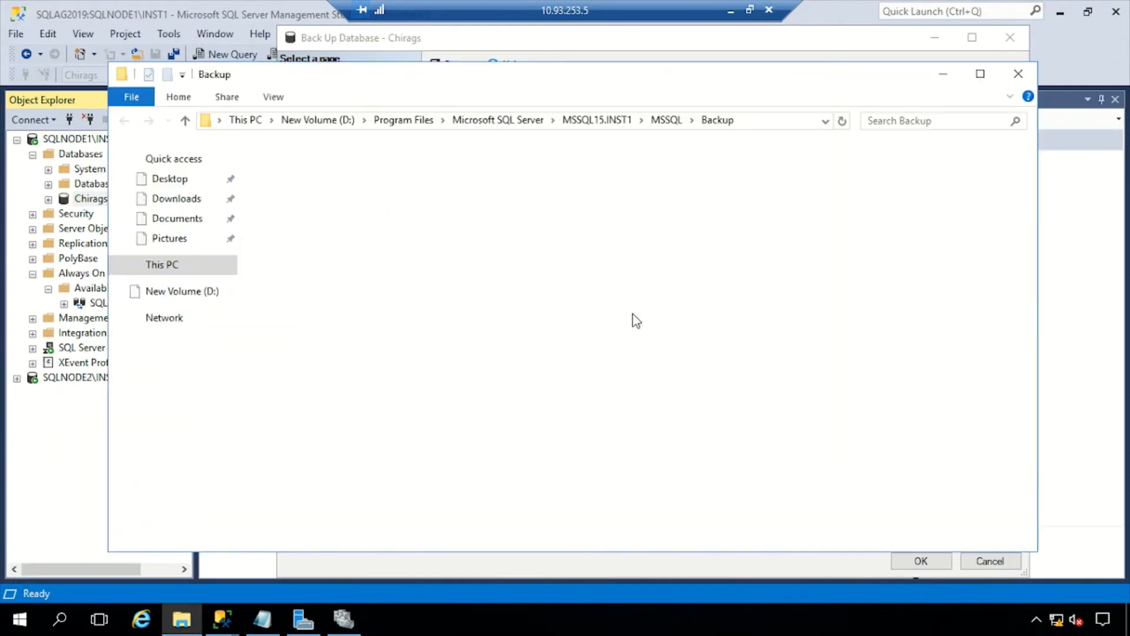
left_click(943, 73)
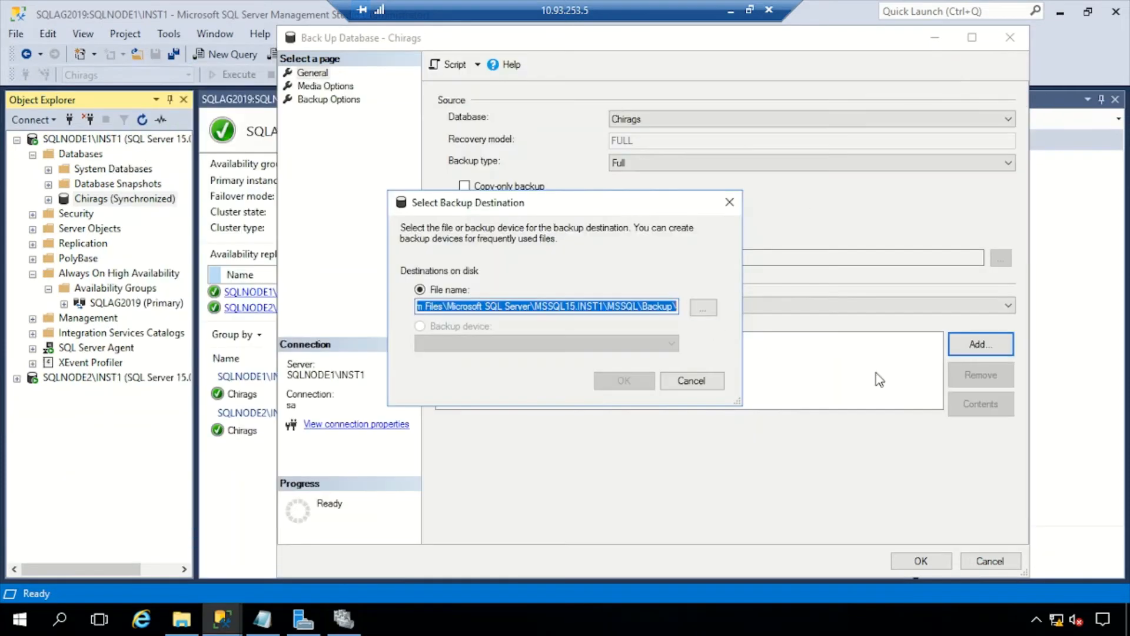
Set the destination file to Chirags_new.bak in the Backup folder and run the full backup.
left_click(702, 307)
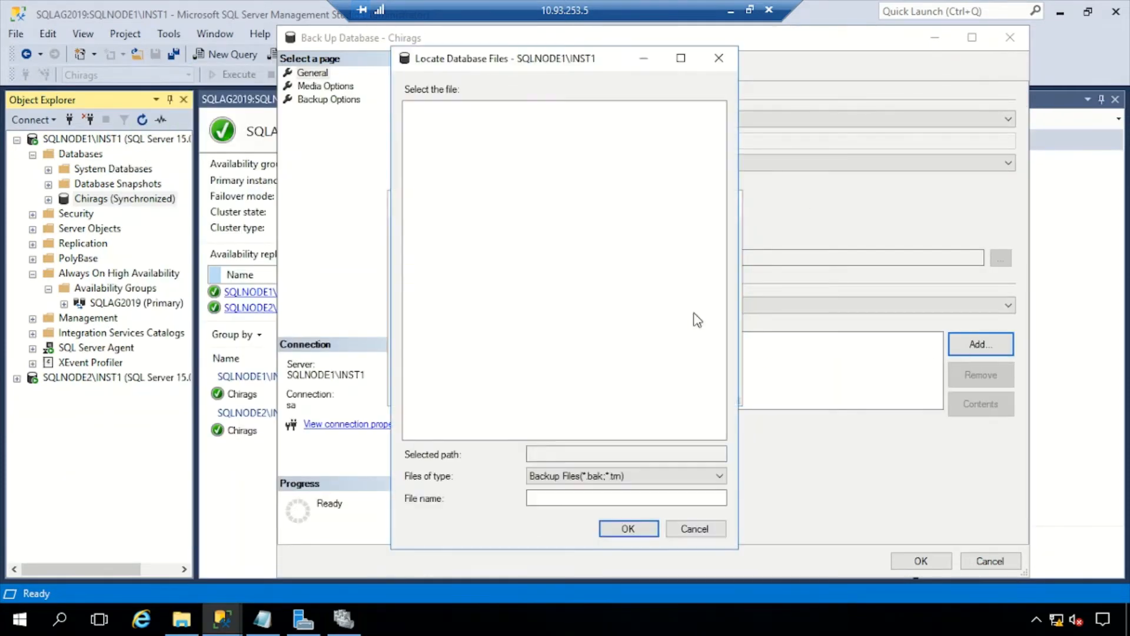
left_click(565, 496)
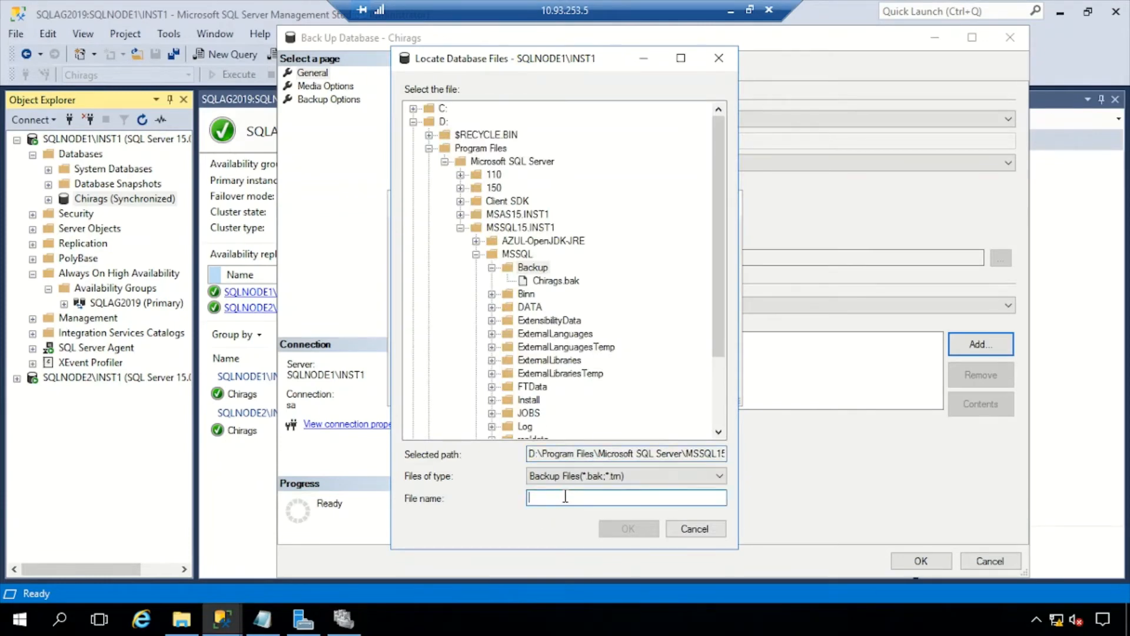
type("Chirags_new.bak")
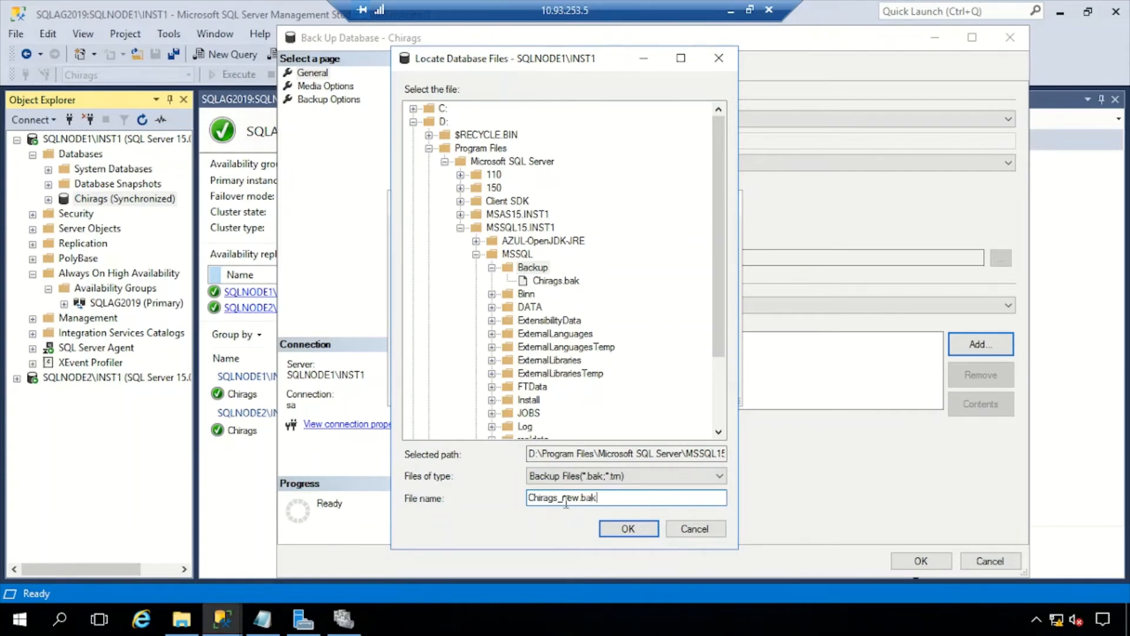
left_click(628, 528)
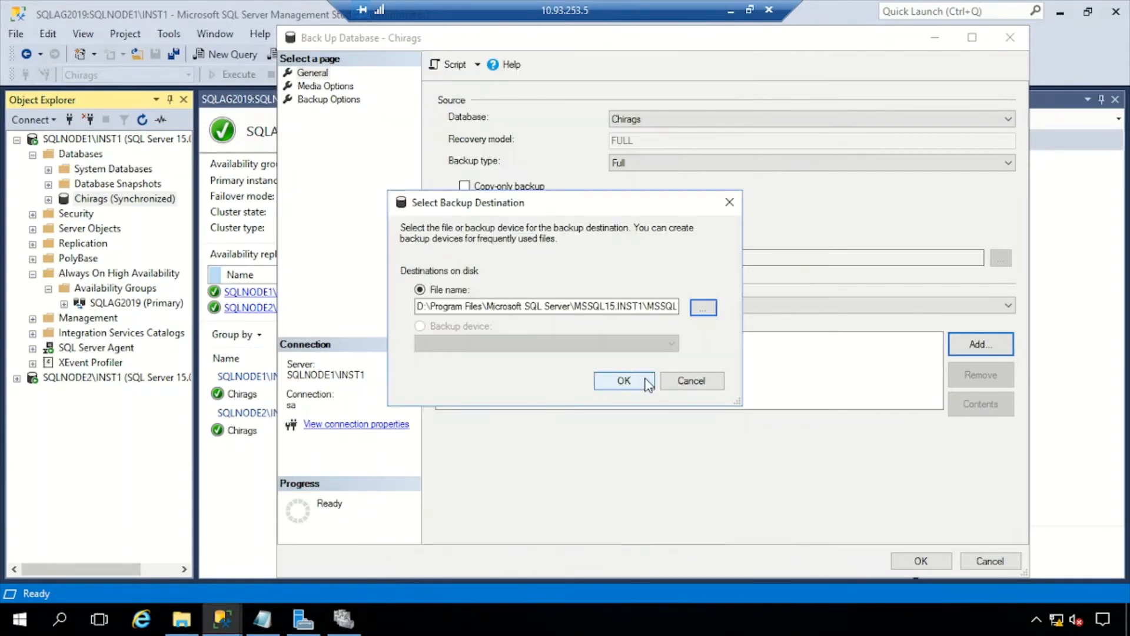
left_click(624, 382)
left_click(920, 560)
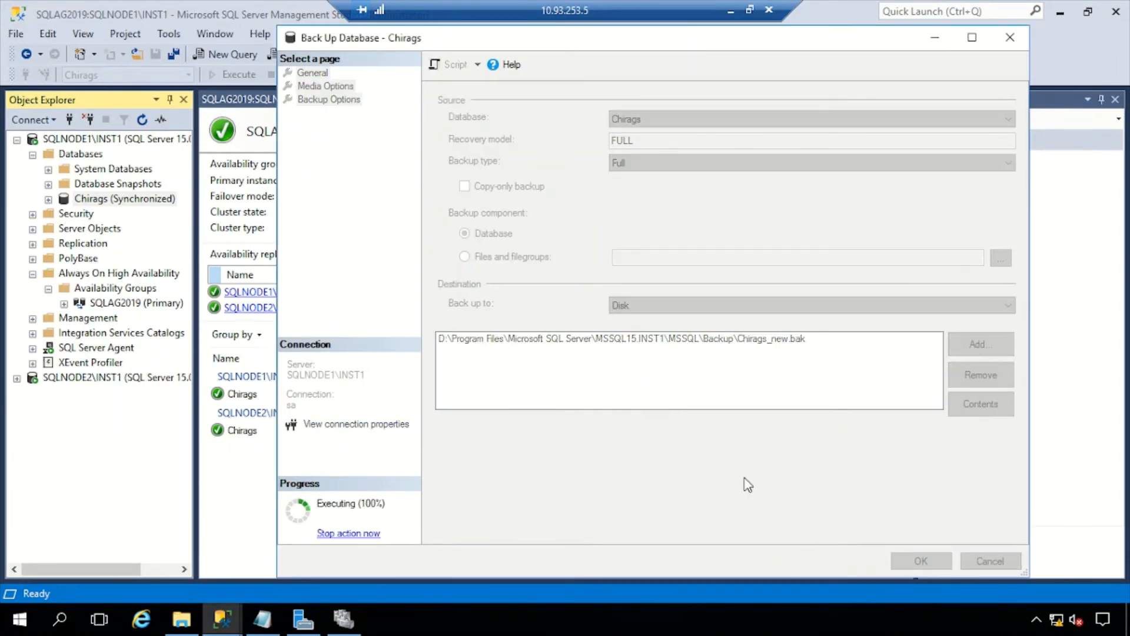
left_click(858, 336)
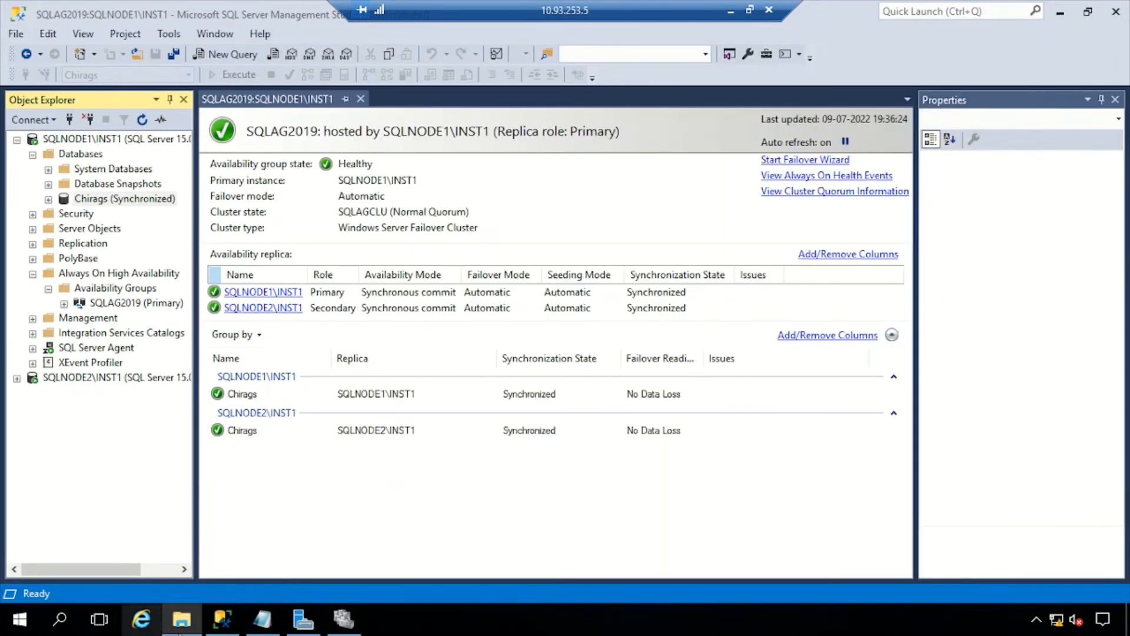
Locate the new backup file, then browse to New Volume (D:) on the 10.93.253.10 server.
left_click(188, 623)
left_click(312, 188)
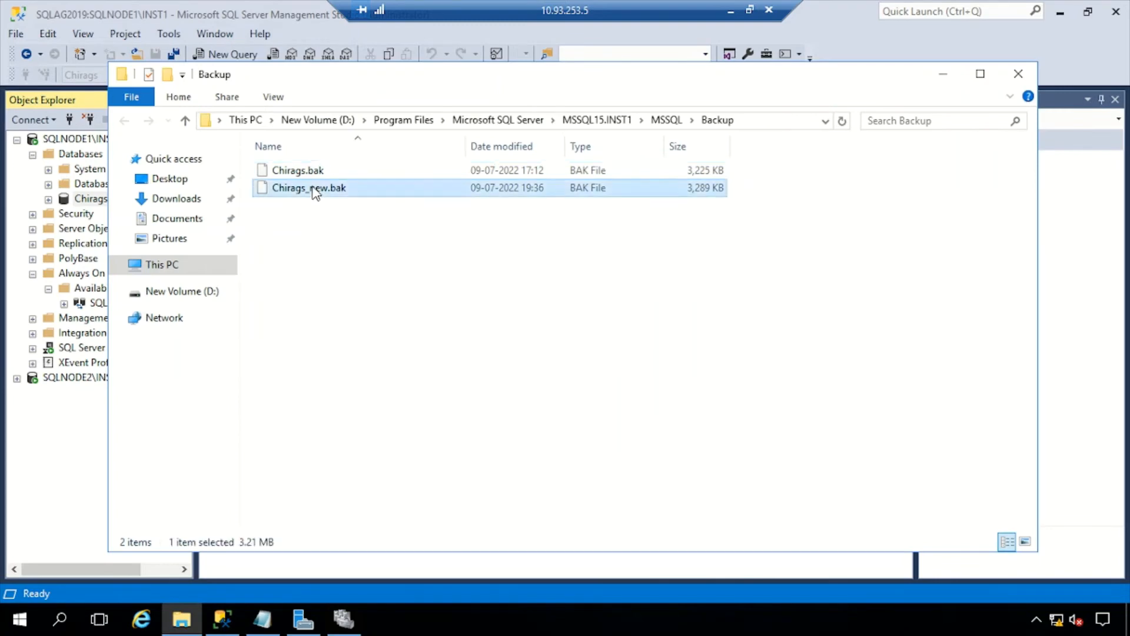
left_click(730, 10)
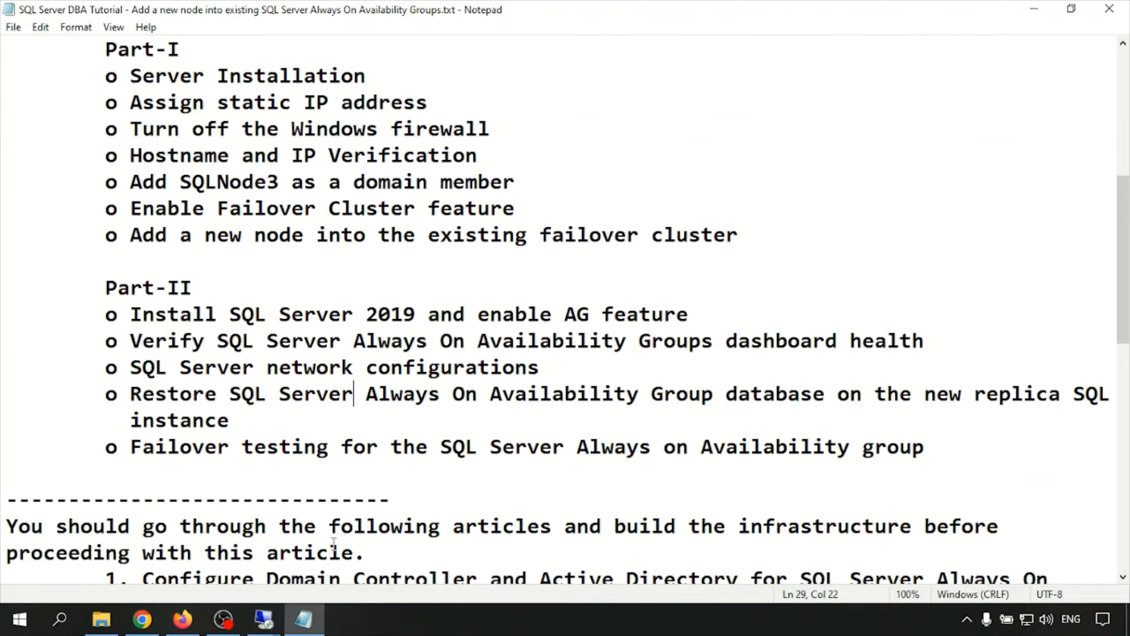
mouse_move(268, 622)
left_click(594, 547)
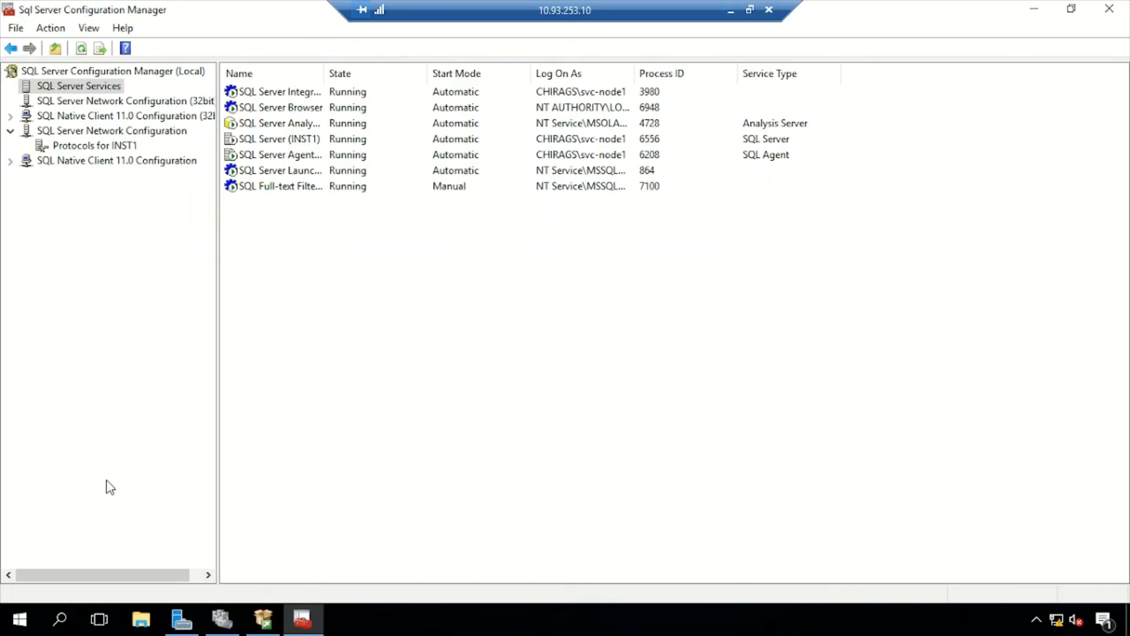
left_click(141, 619)
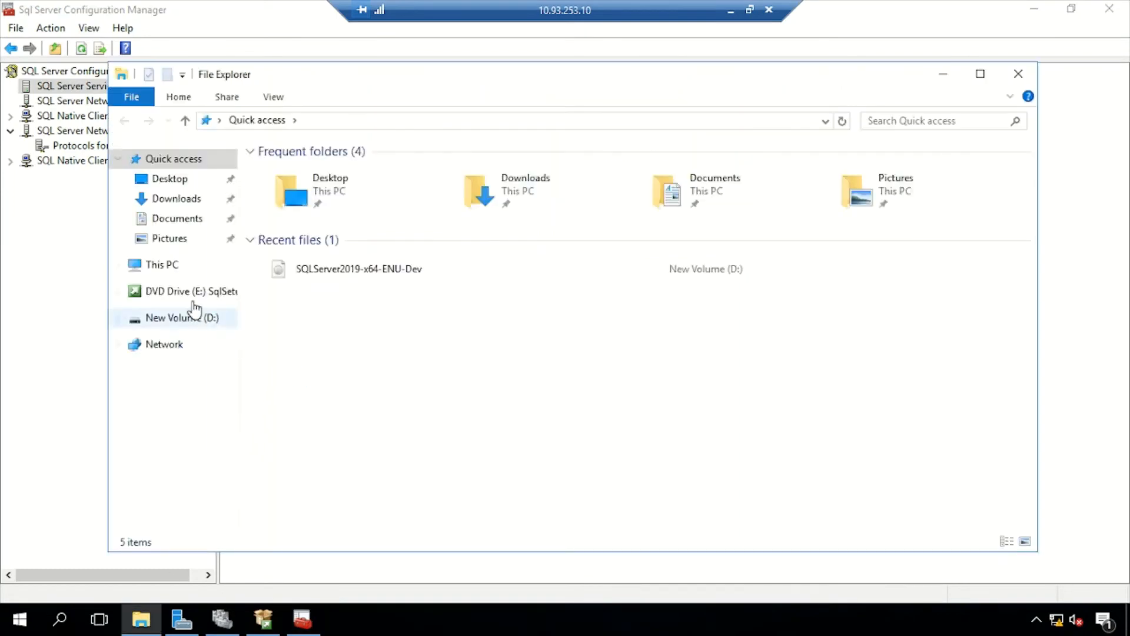
left_click(162, 265)
double_click(539, 318)
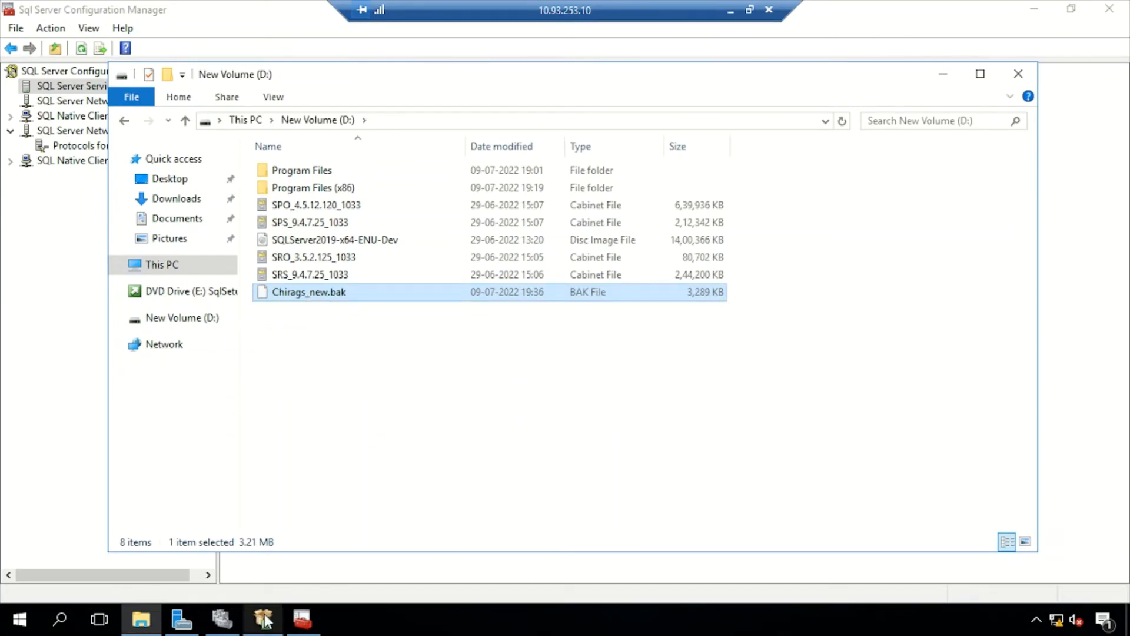
Return to the primary's SSMS session, close the Backup folder and widen the object tree pane.
mouse_move(265, 619)
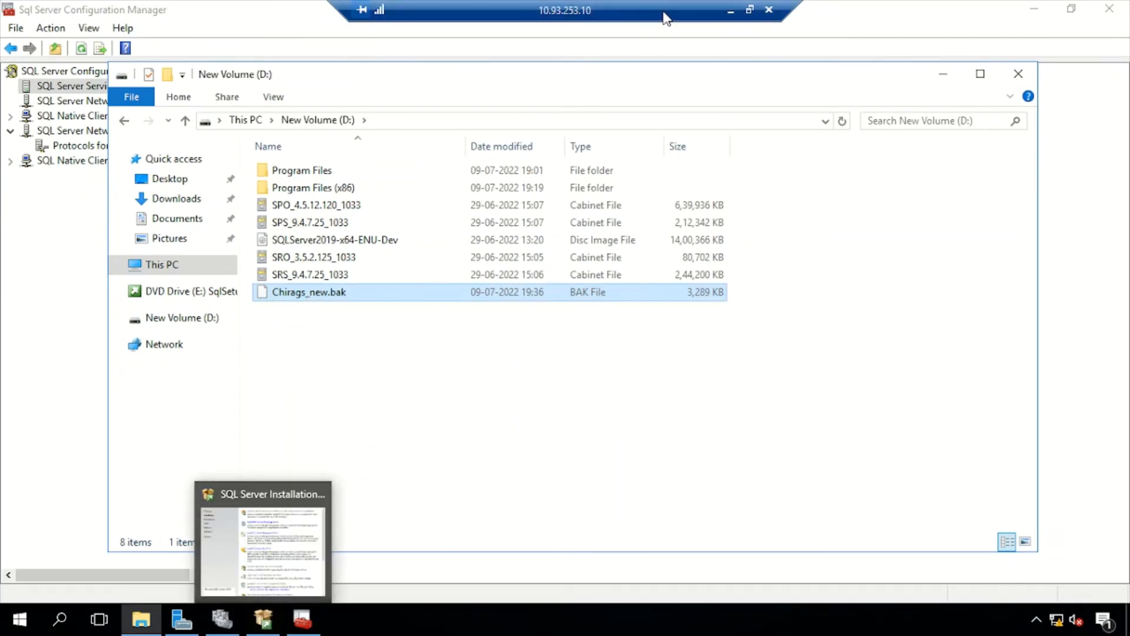
left_click(730, 10)
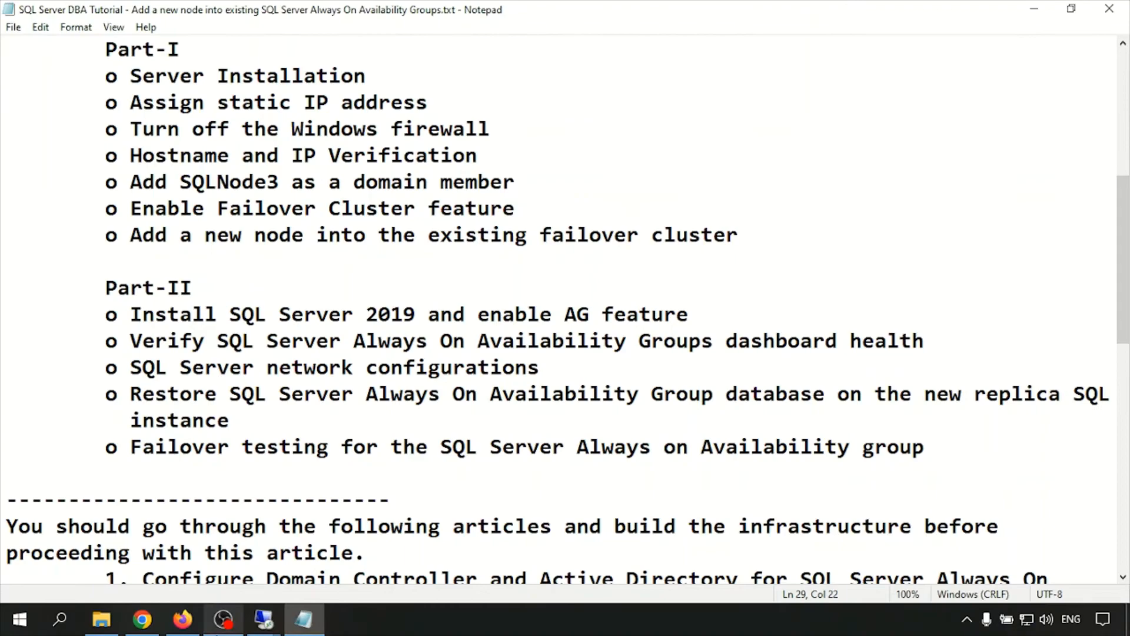
left_click(264, 619)
left_click(93, 549)
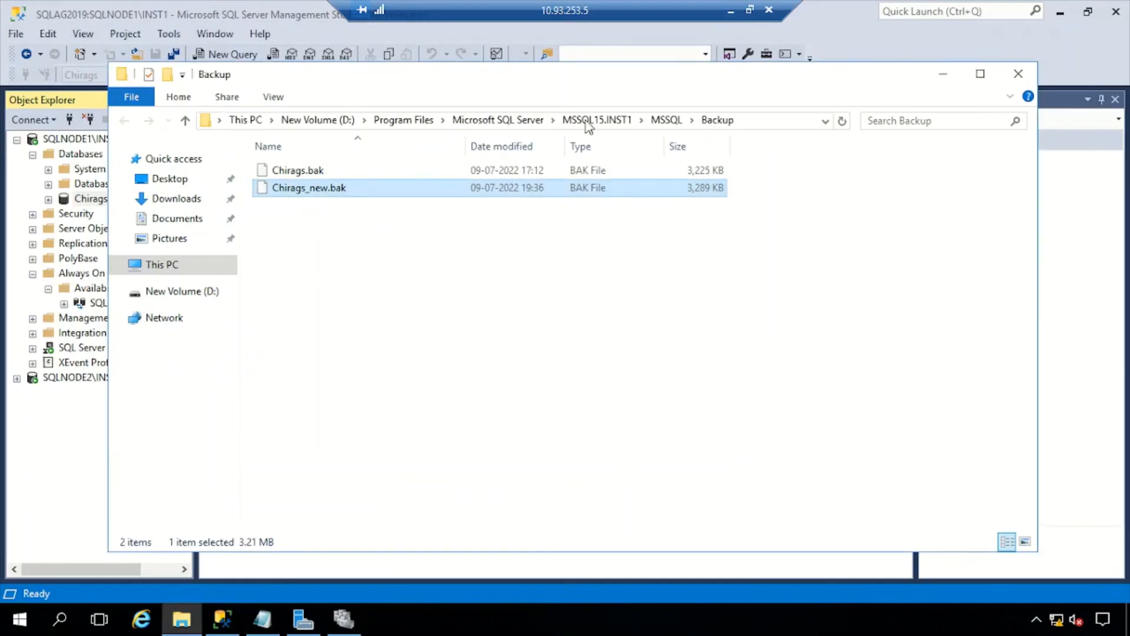
left_click(972, 72)
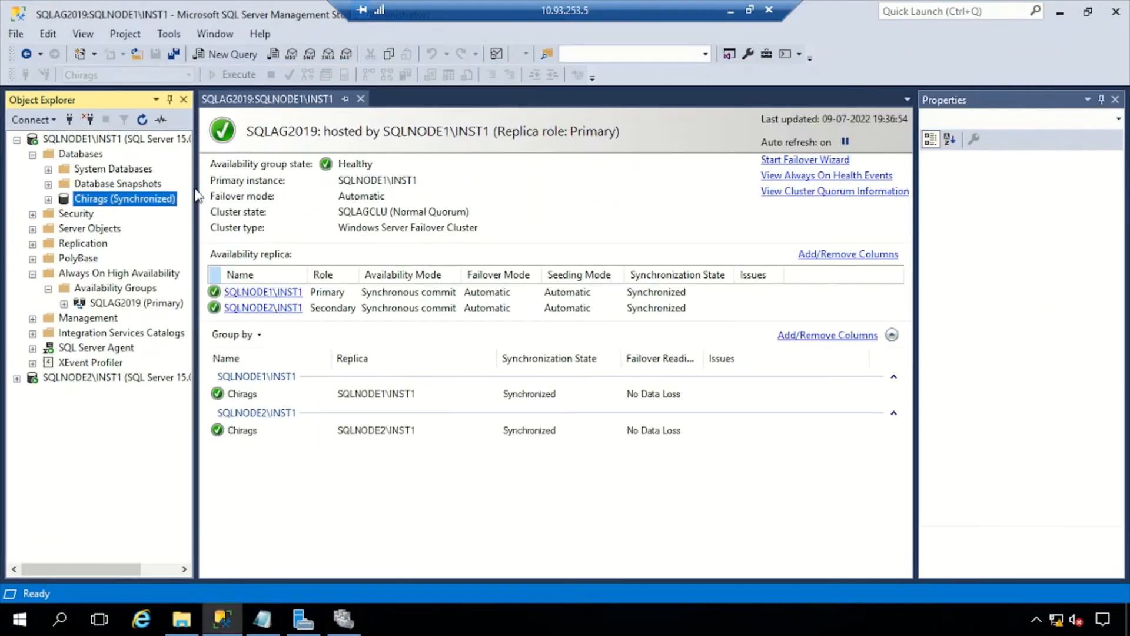
left_click_drag(196, 216, 268, 219)
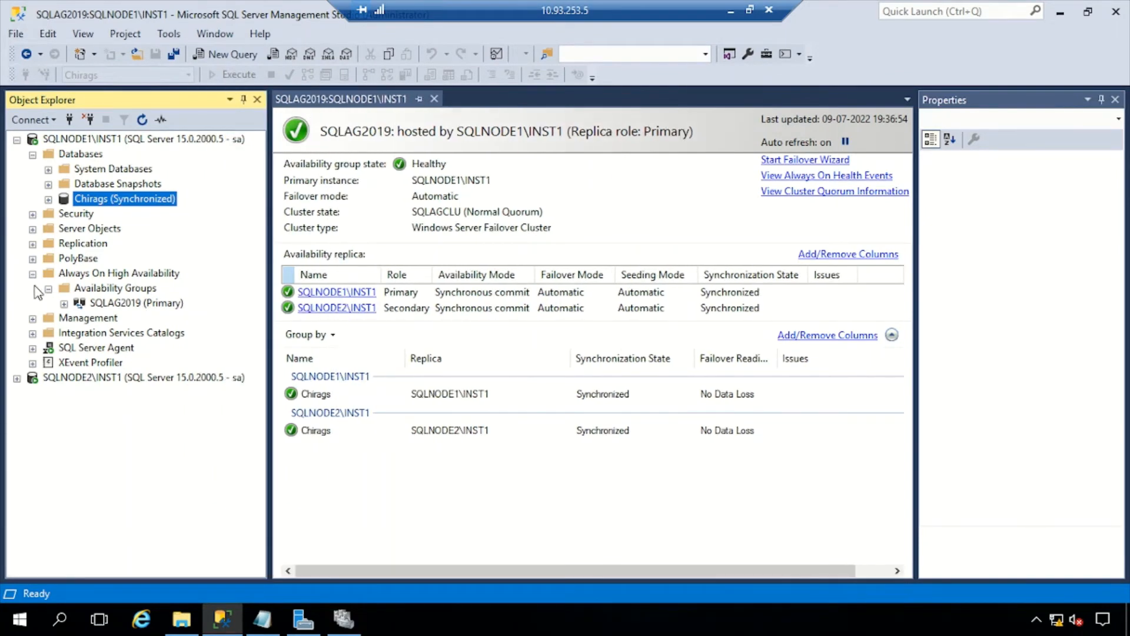
Start a Database Engine connection and pick SQLNODE3\INST1 from the network servers list.
left_click(16, 140)
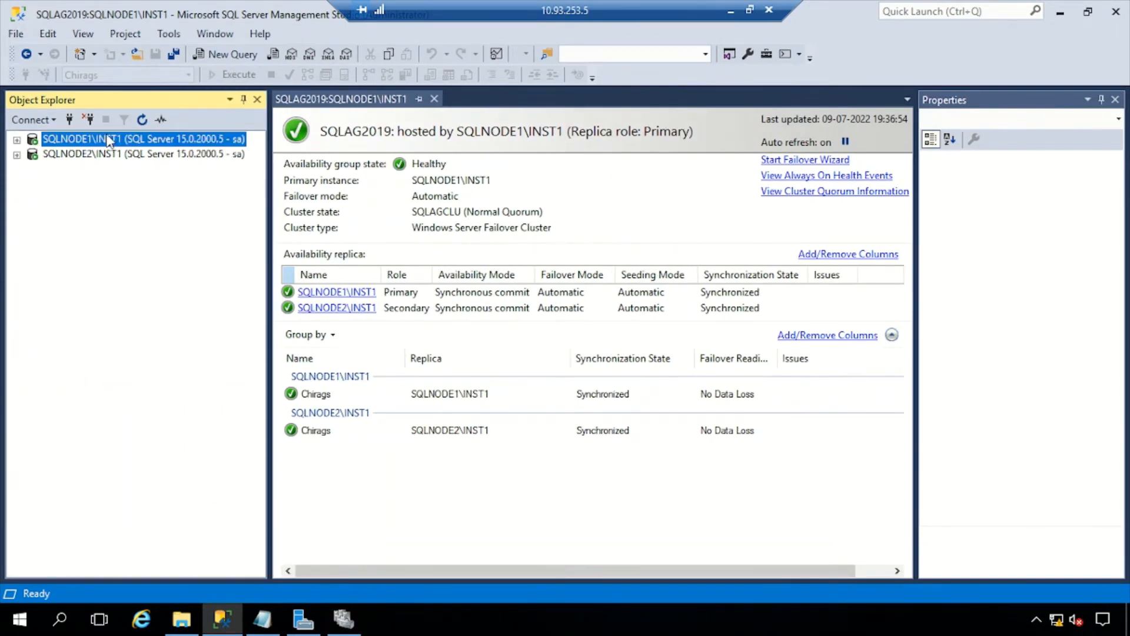
left_click(70, 120)
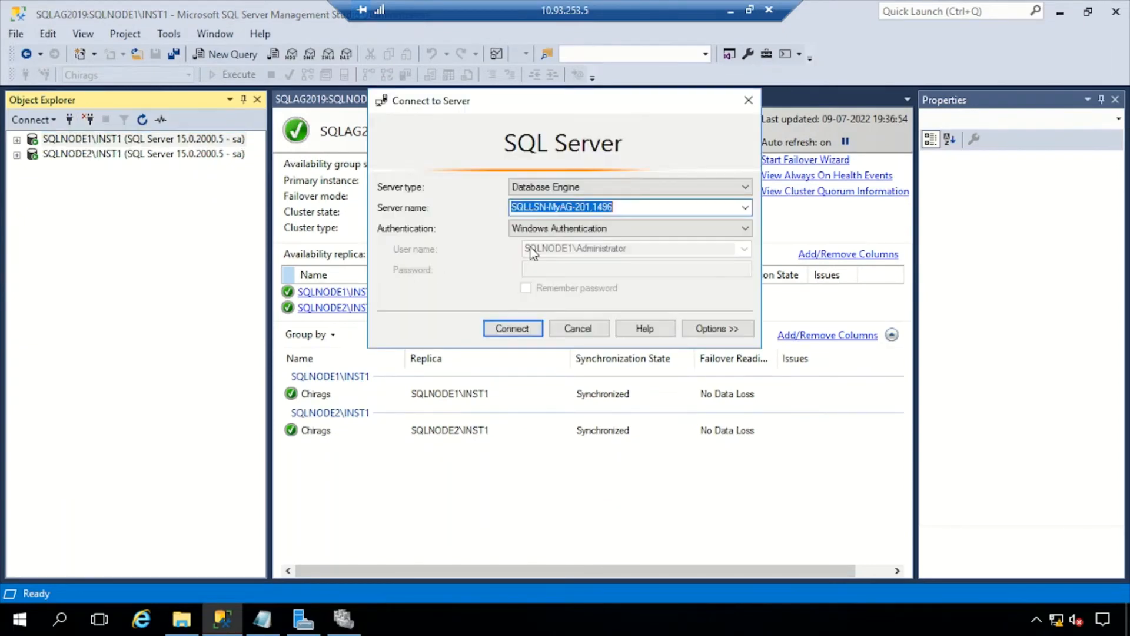
left_click(746, 207)
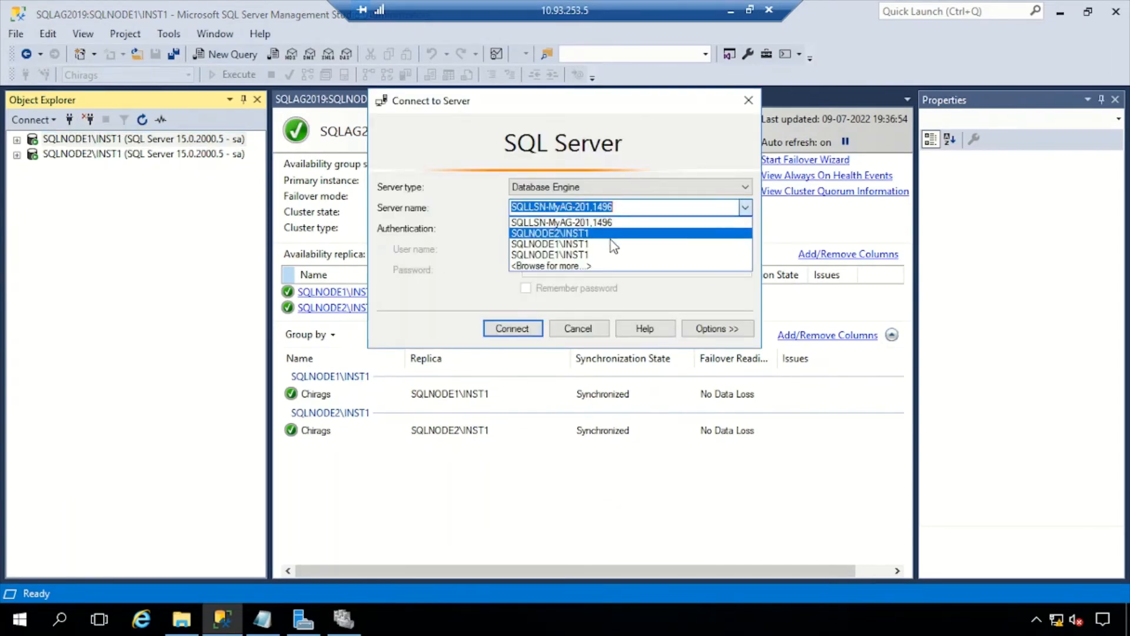
left_click(568, 188)
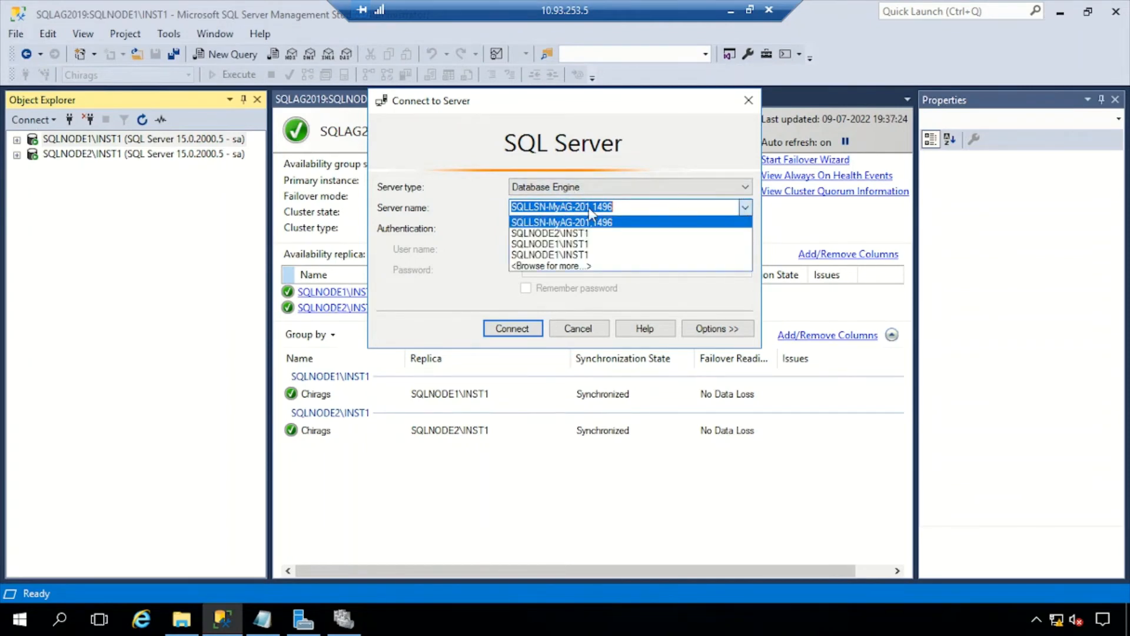
left_click(745, 207)
left_click(572, 267)
left_click(522, 99)
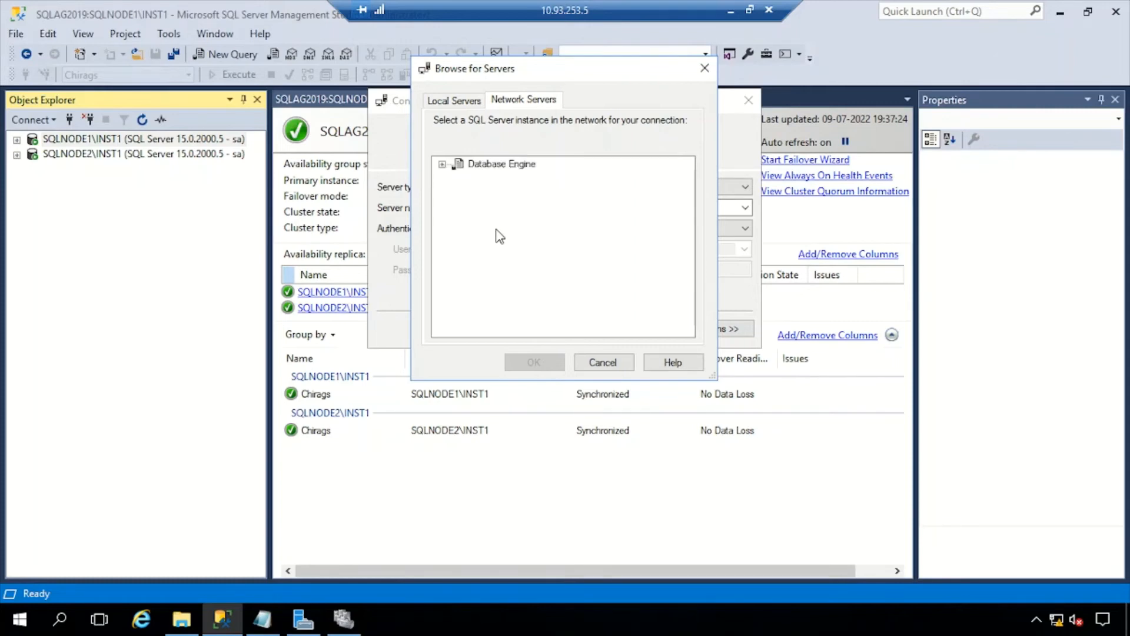
left_click(442, 165)
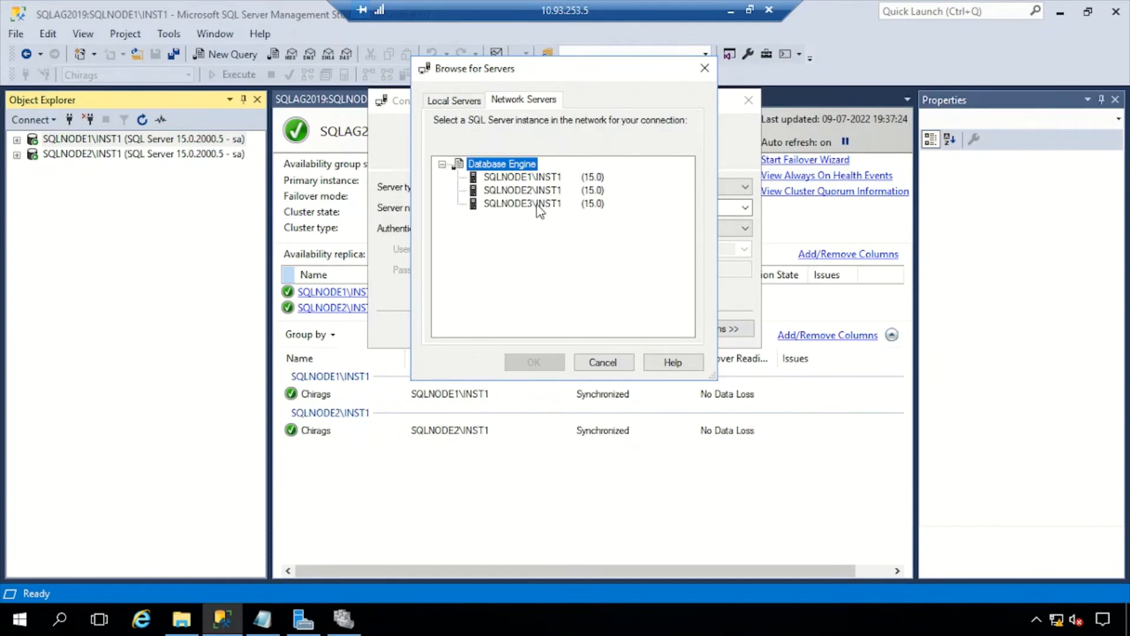
left_click(536, 206)
left_click(534, 363)
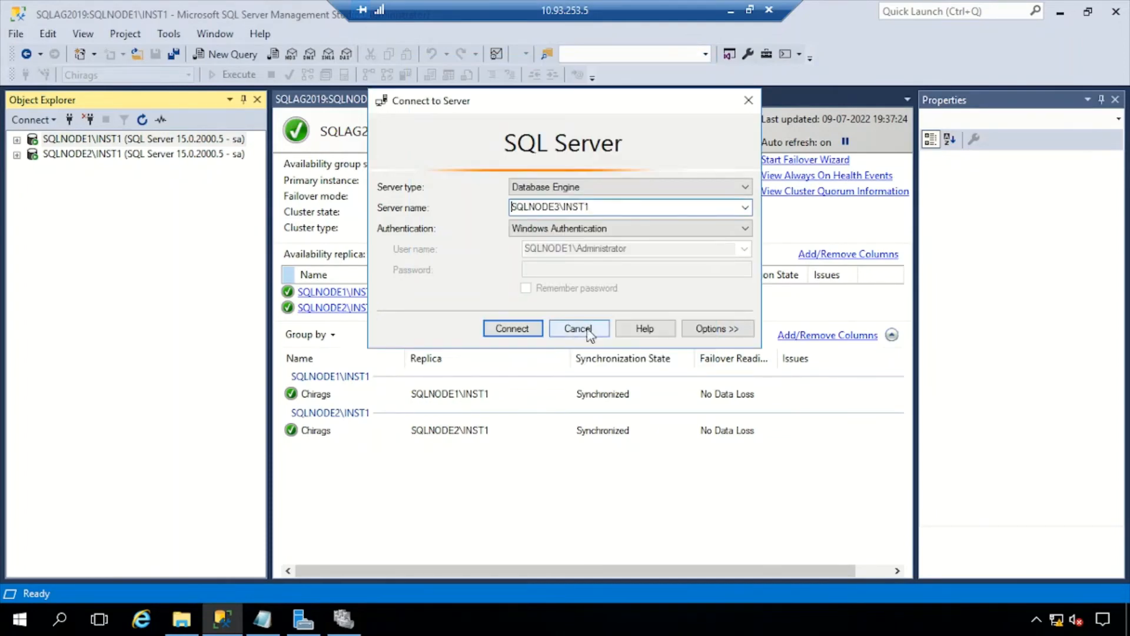
Connect to SQLNODE3\INST1 using SQL Server Authentication with the sa login and its password.
left_click(568, 229)
left_click(558, 251)
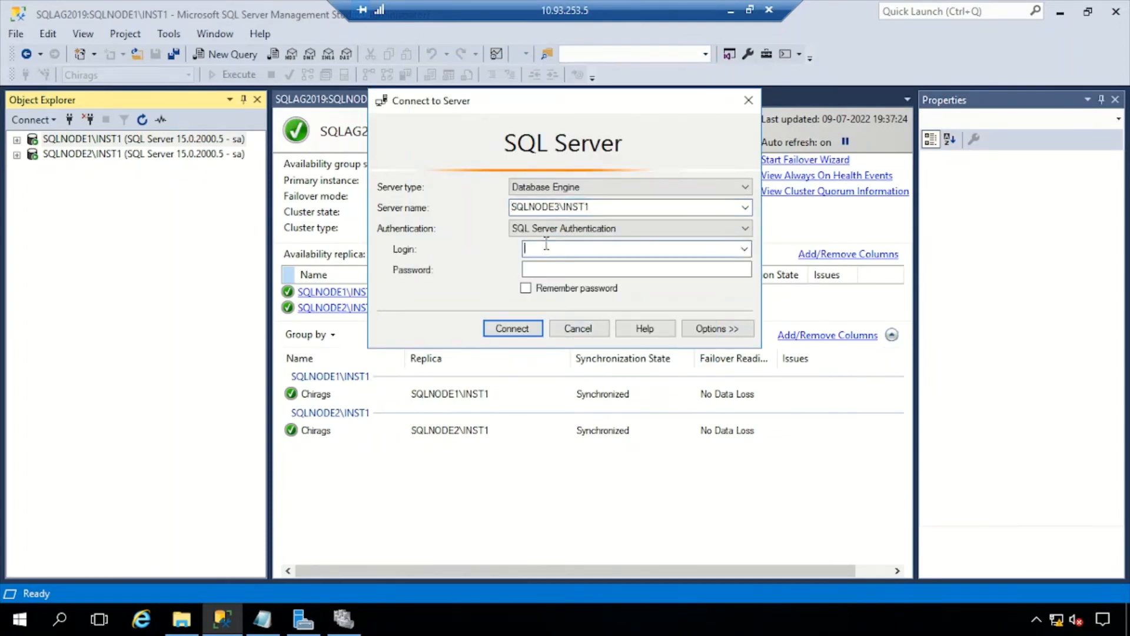
type("sa")
key("Tab")
left_click(529, 330)
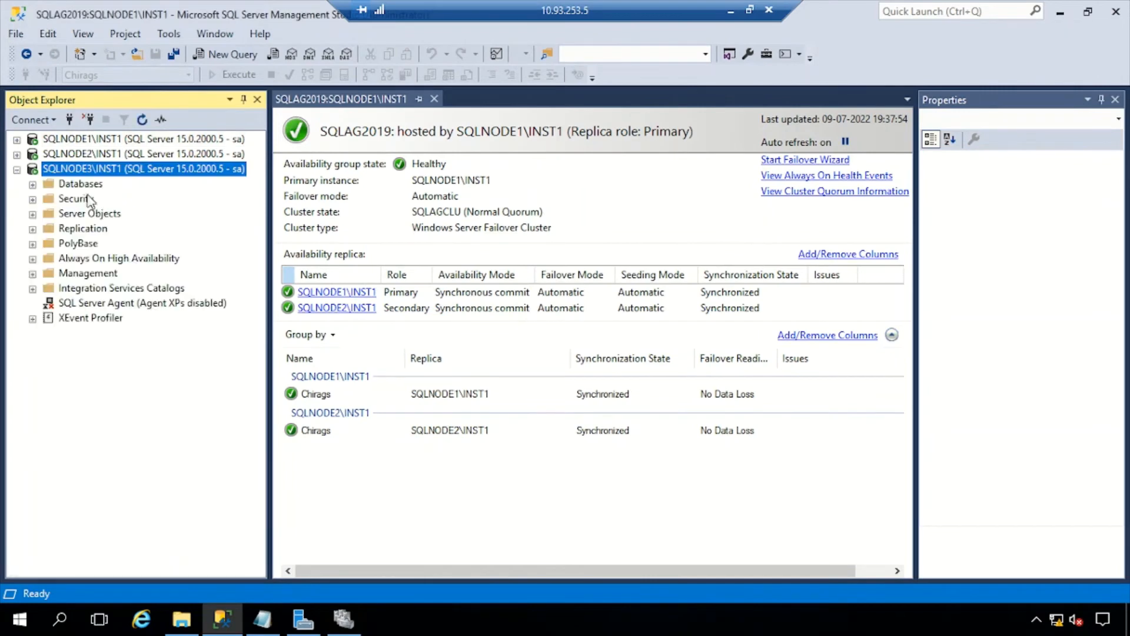
Open Restore Database on SQLNODE3's Databases and choose device D:\Chirags_new.bak as the source.
left_click(33, 185)
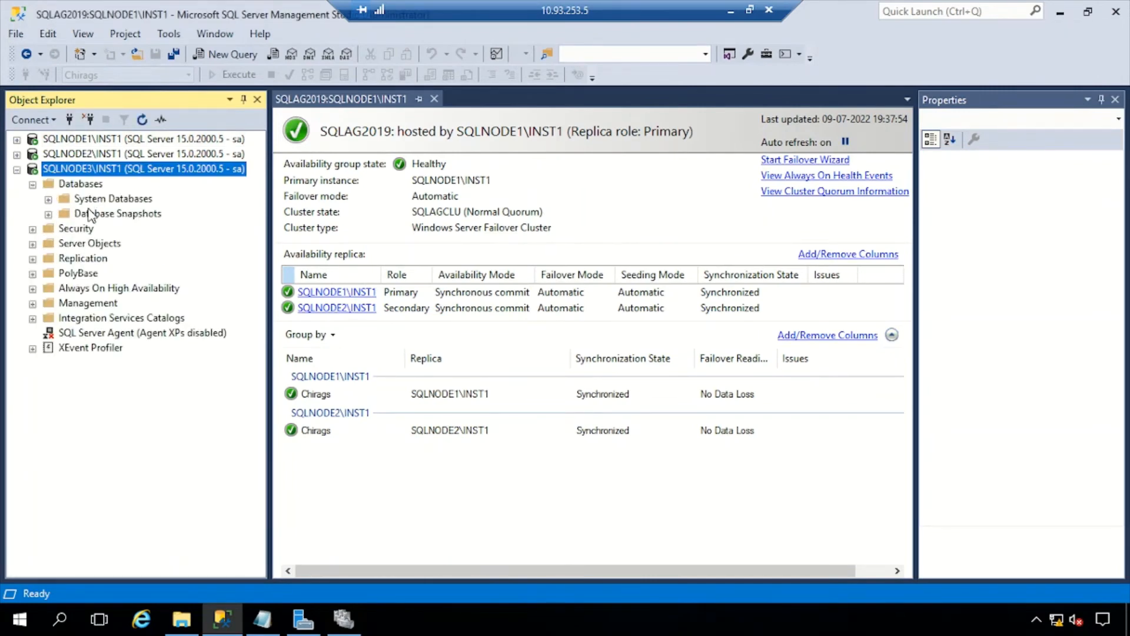
right_click(81, 181)
left_click(144, 230)
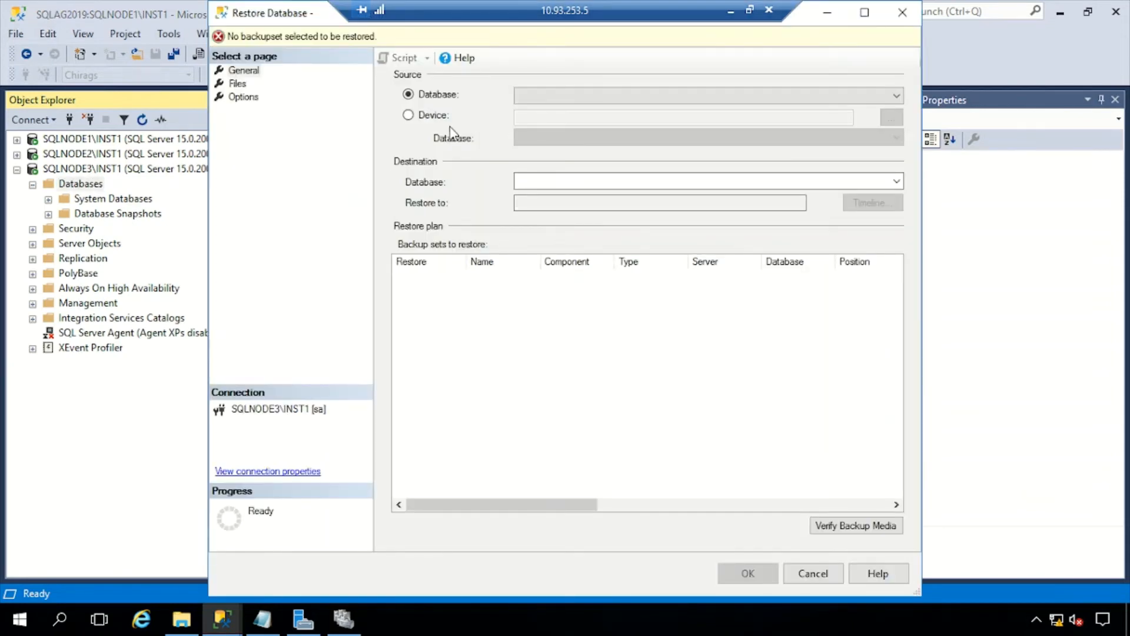
left_click(421, 117)
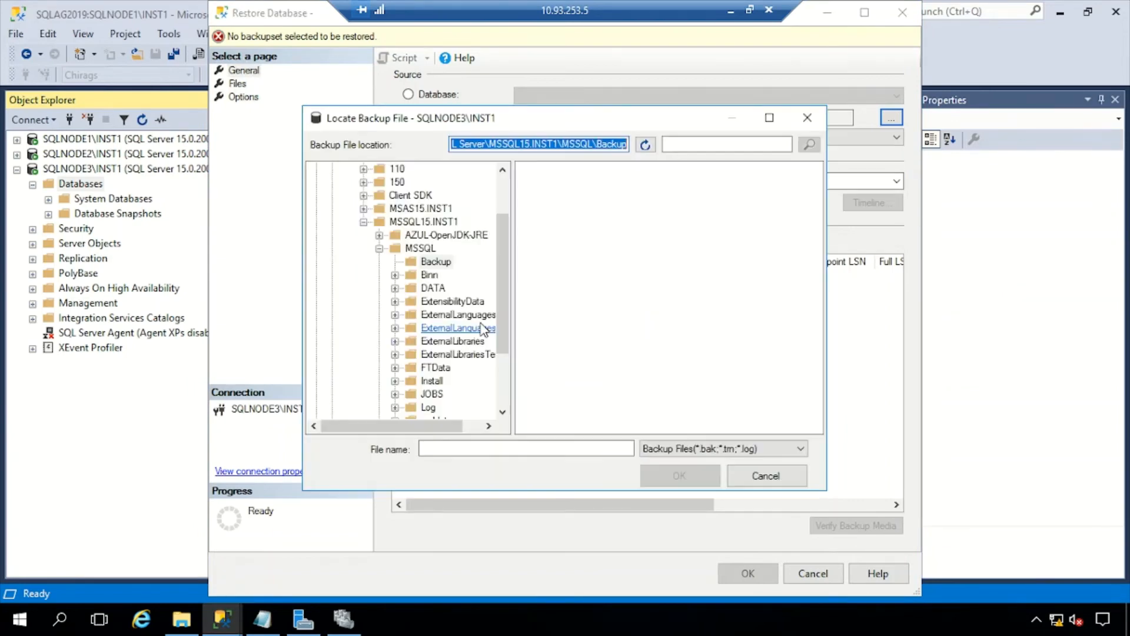
left_click(545, 144)
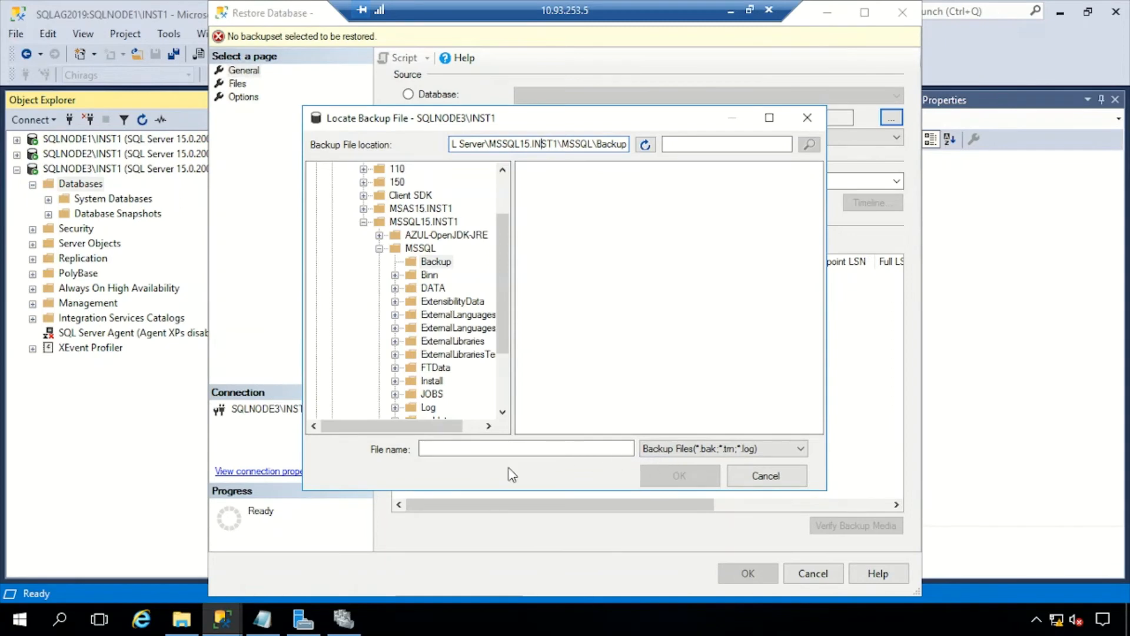
scroll(412, 229, "up", 2)
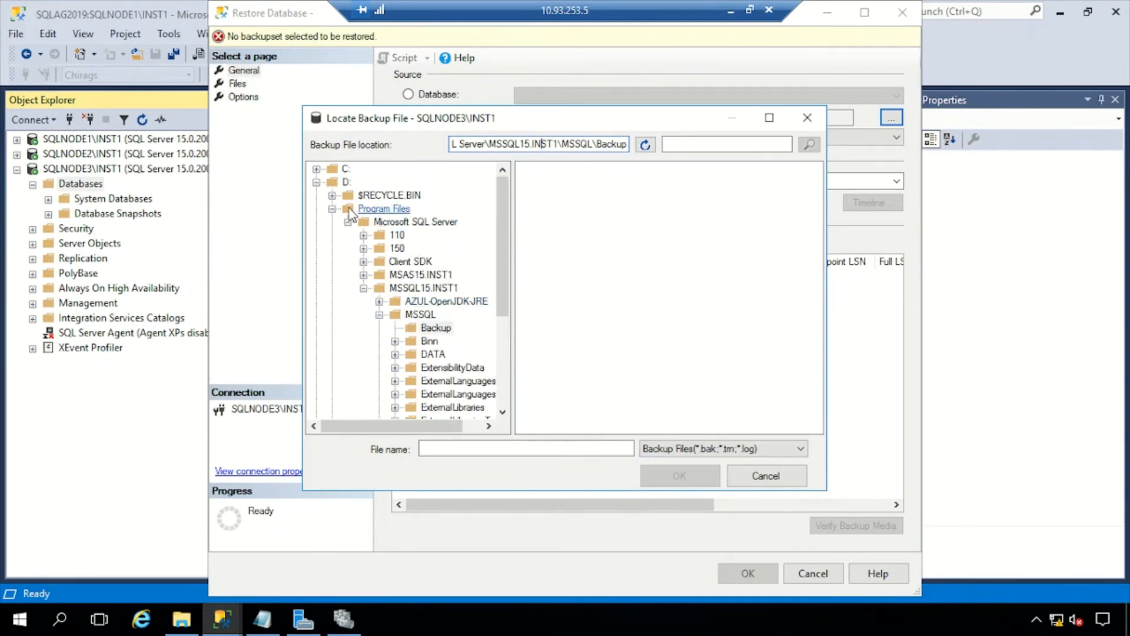
left_click(332, 209)
left_click(346, 182)
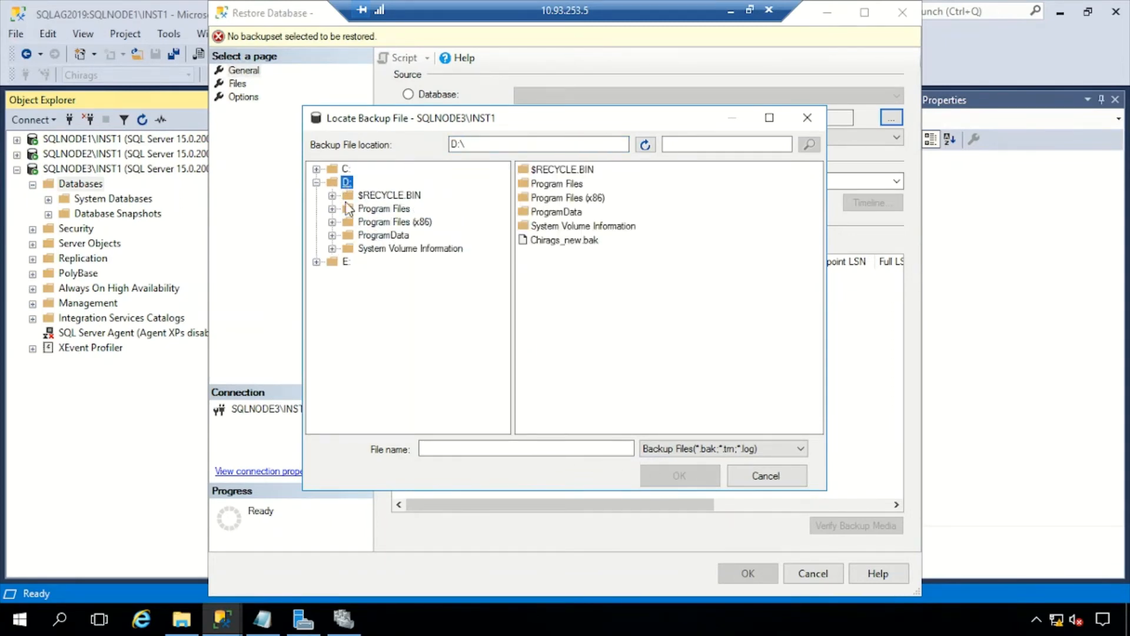
left_click(563, 240)
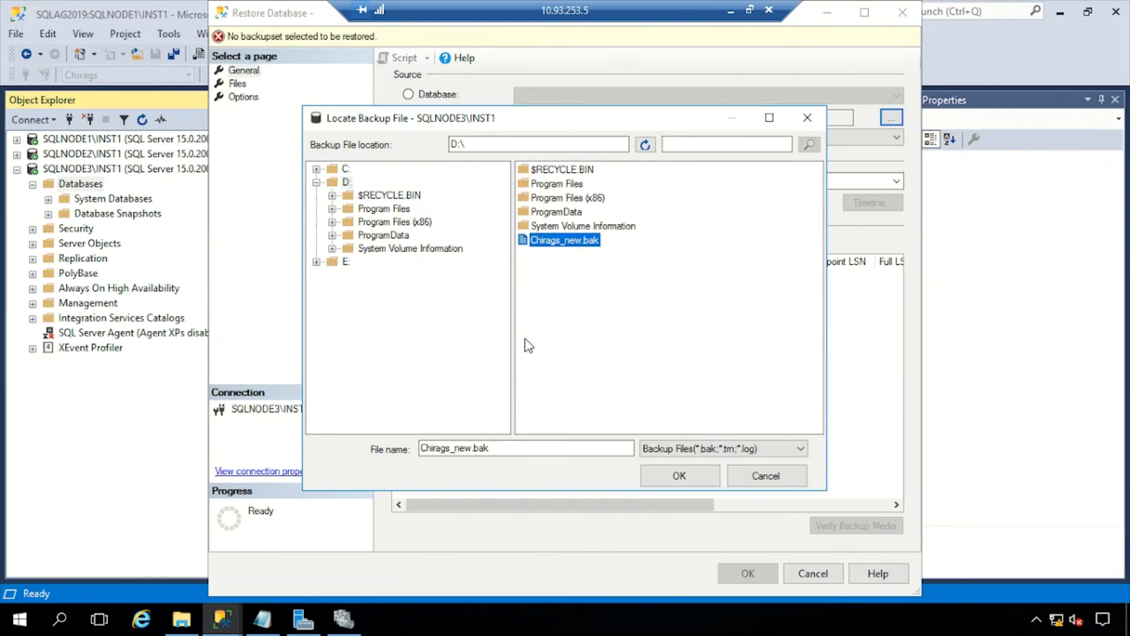
left_click(679, 475)
left_click(590, 423)
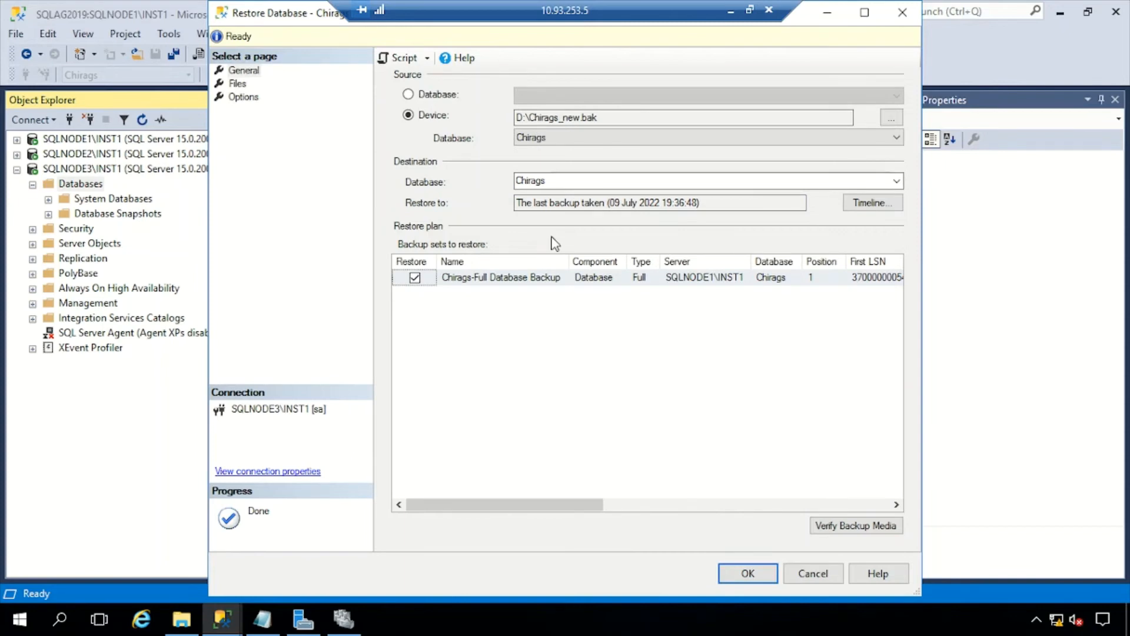
Restore Chirags with recovery state RESTORE WITH NORECOVERY and acknowledge the success message.
left_click(241, 97)
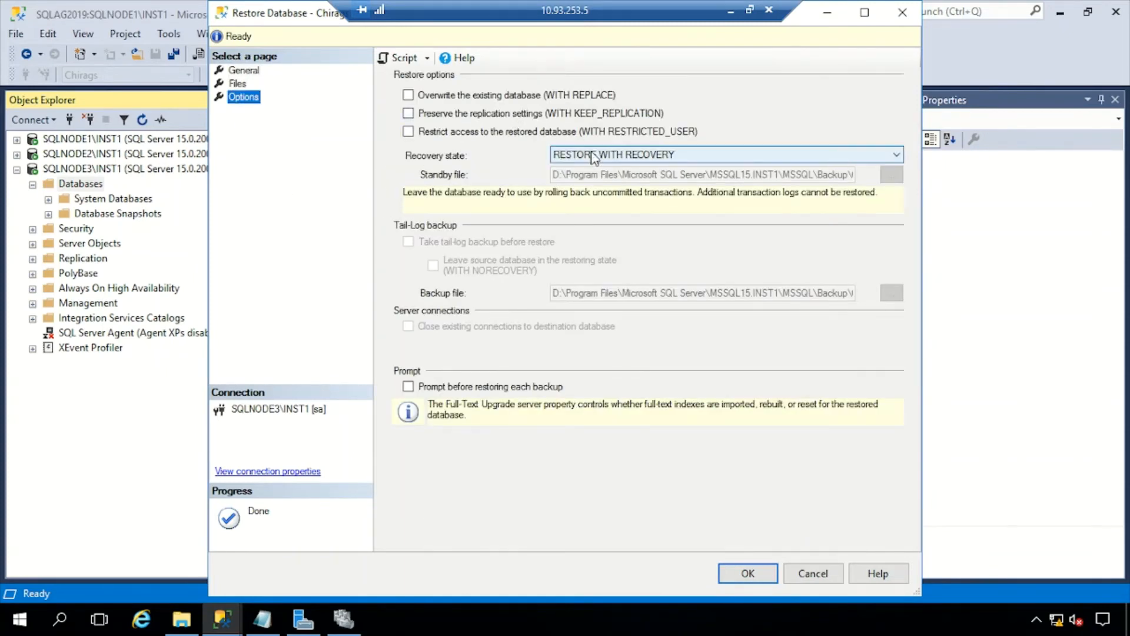
left_click(591, 153)
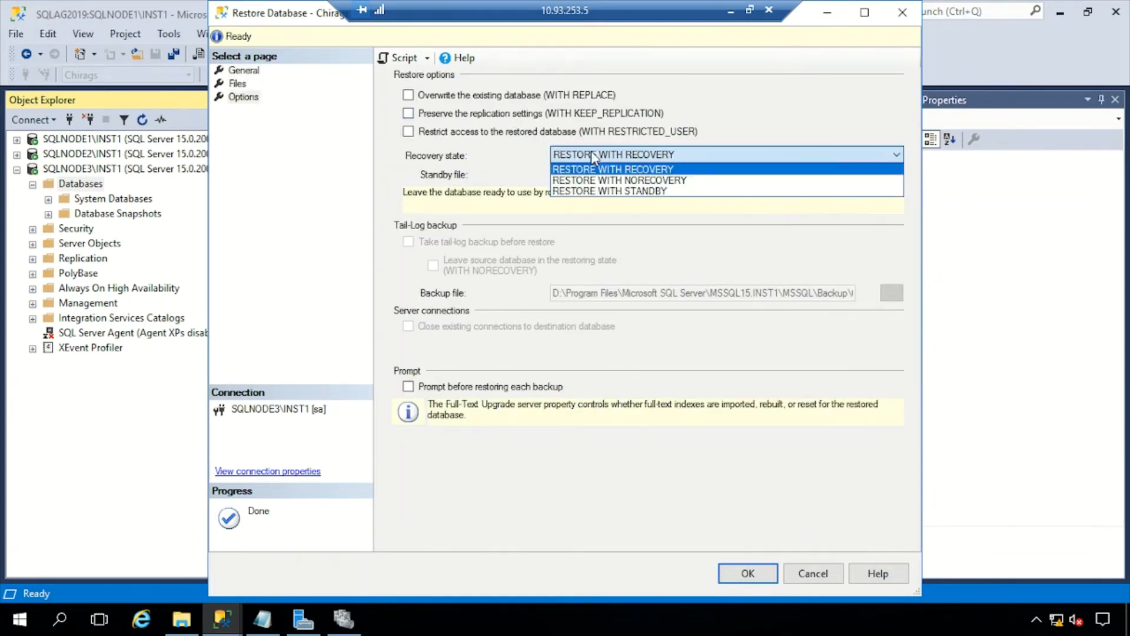
left_click(573, 182)
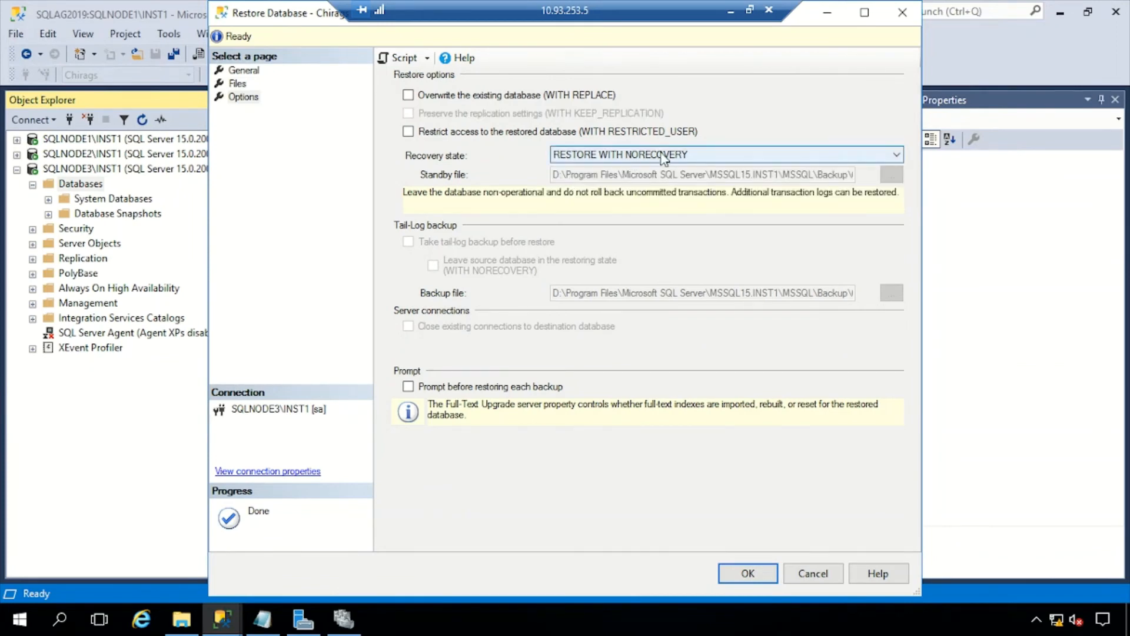
left_click(741, 576)
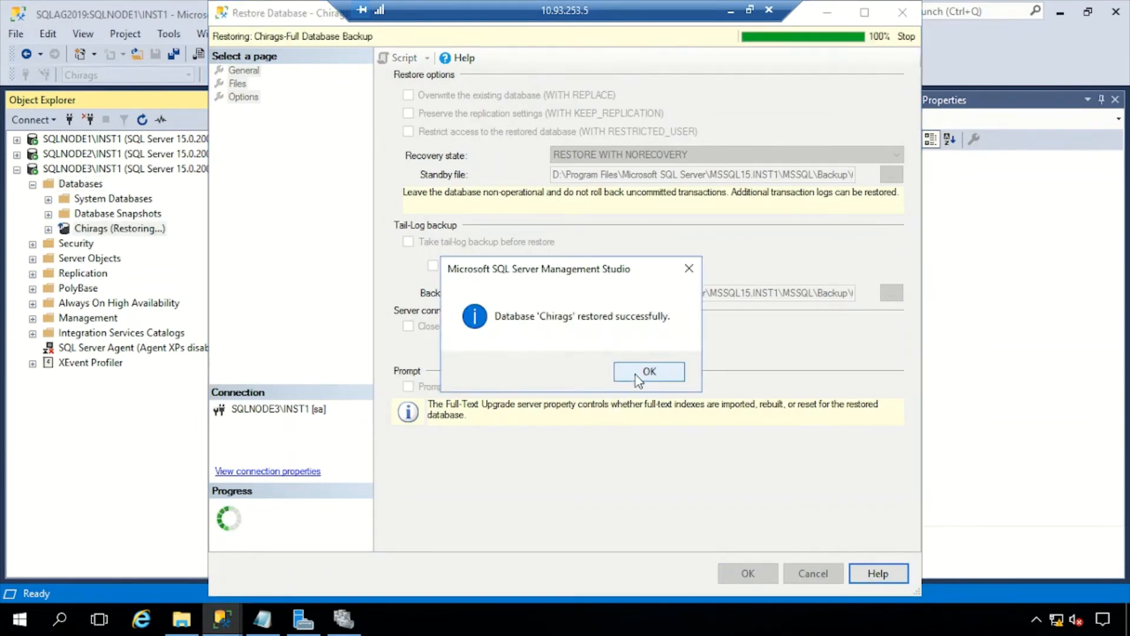
left_click(649, 371)
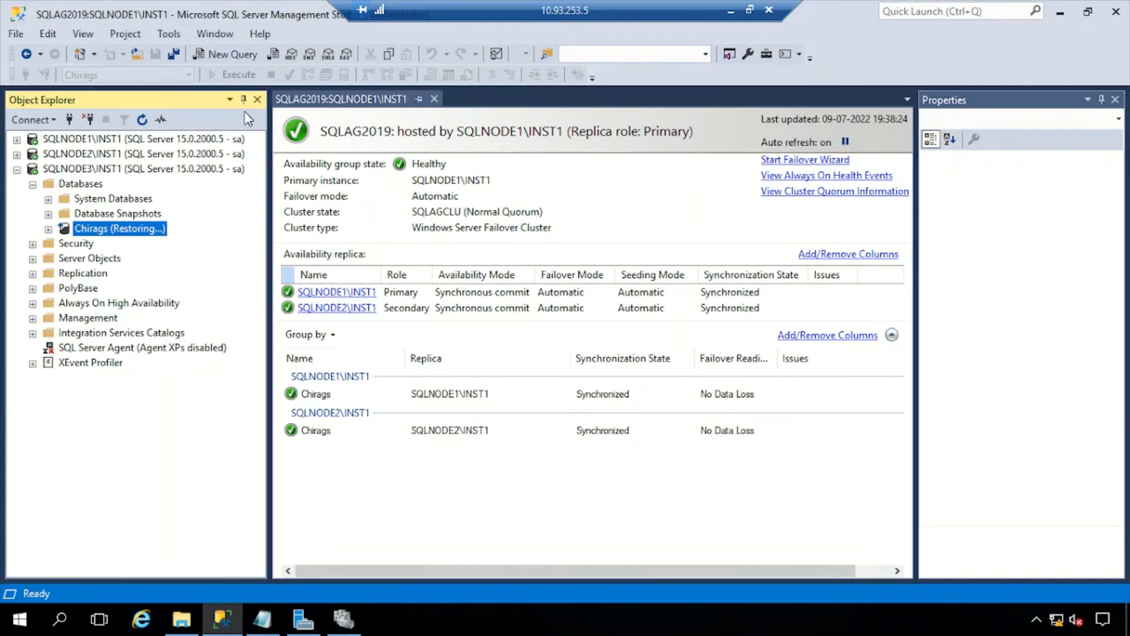
left_click(731, 12)
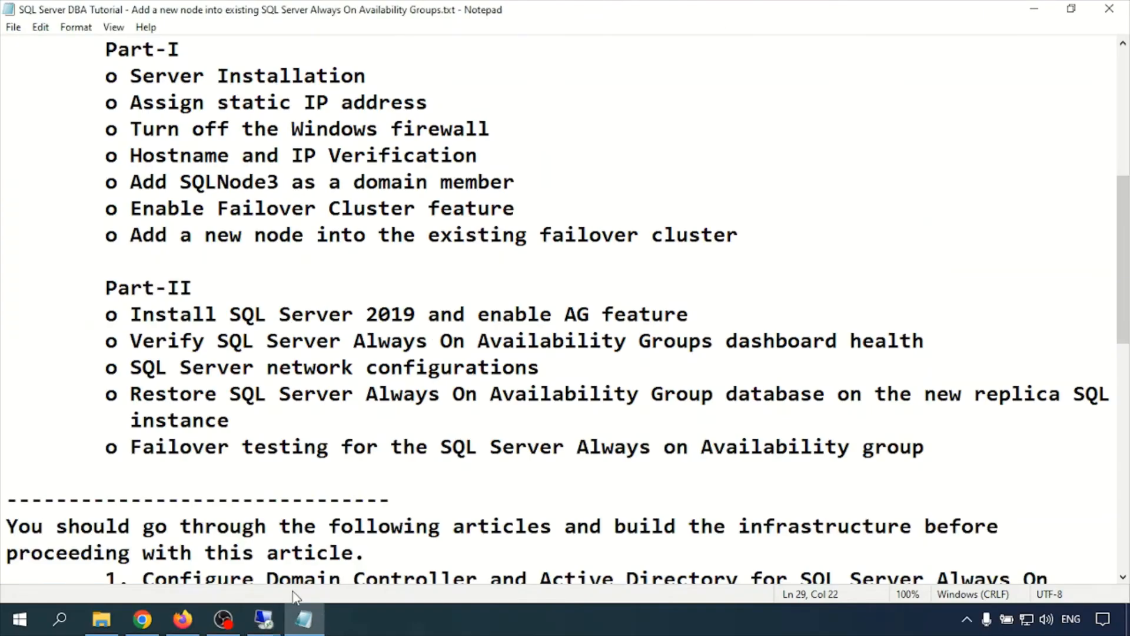
left_click_drag(142, 369, 924, 367)
left_click(241, 339)
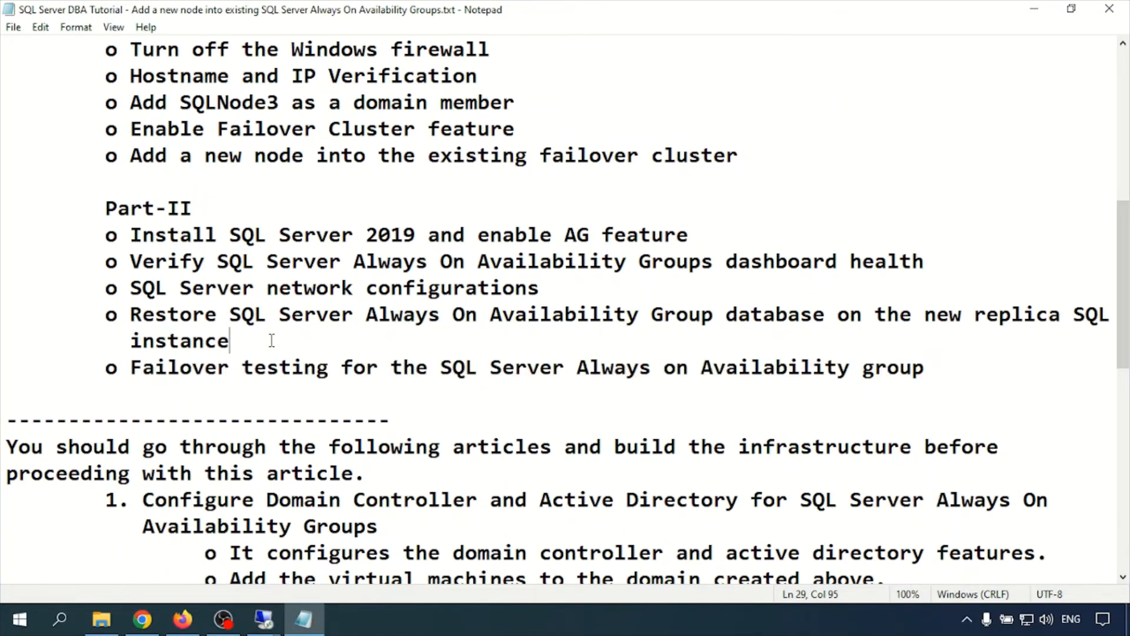
mouse_move(263, 622)
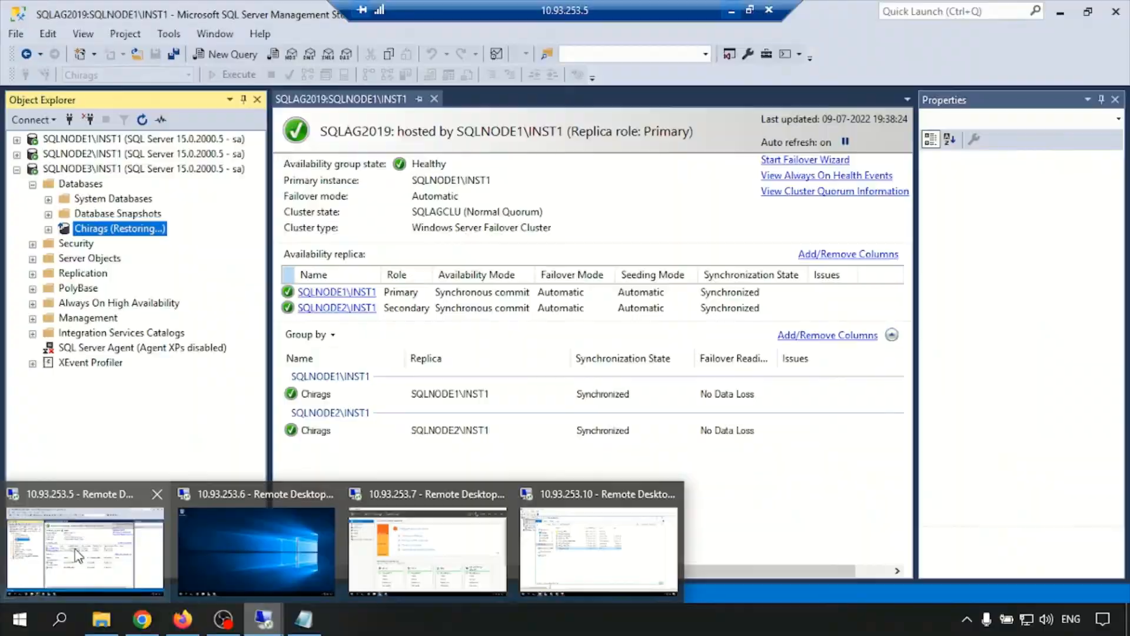
left_click(76, 554)
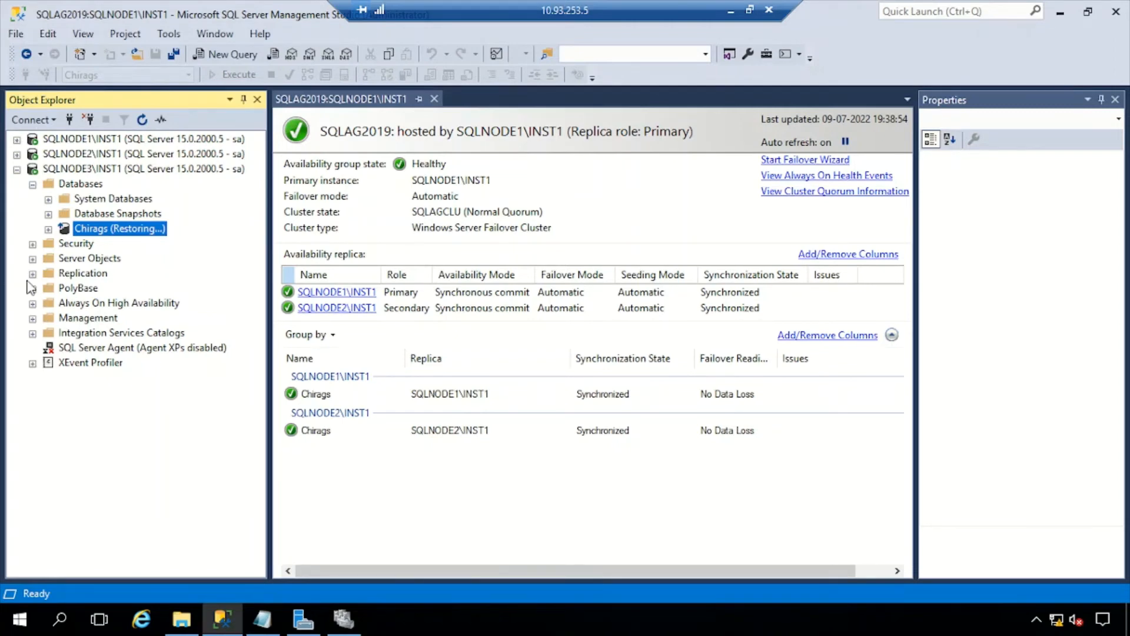
Refresh SQLNODE3\INST1 and check its Always On High Availability node.
right_click(69, 167)
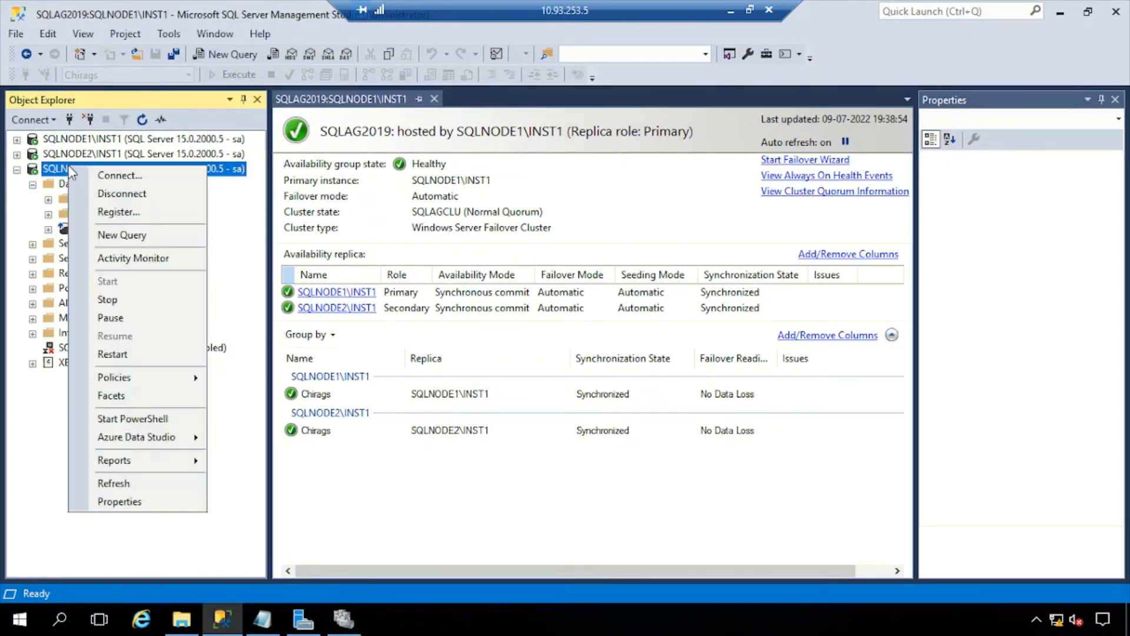
left_click(118, 483)
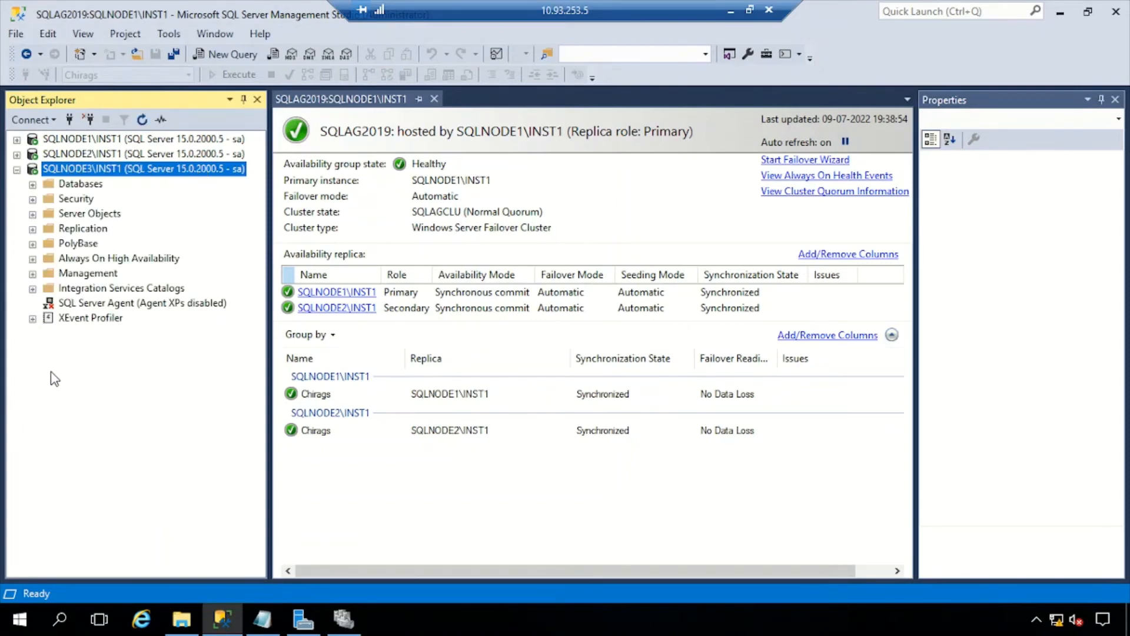
left_click(32, 259)
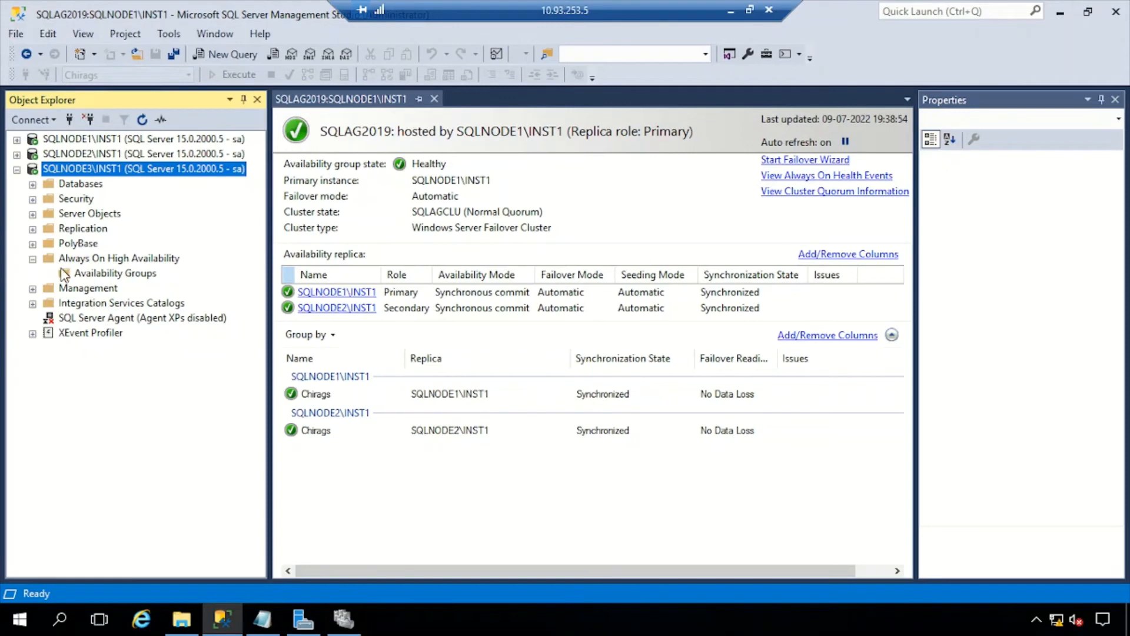
left_click(17, 169)
Launch Add Replica on SQLAG2019 under SQLNODE1 and move past the wizard introduction.
left_click(17, 139)
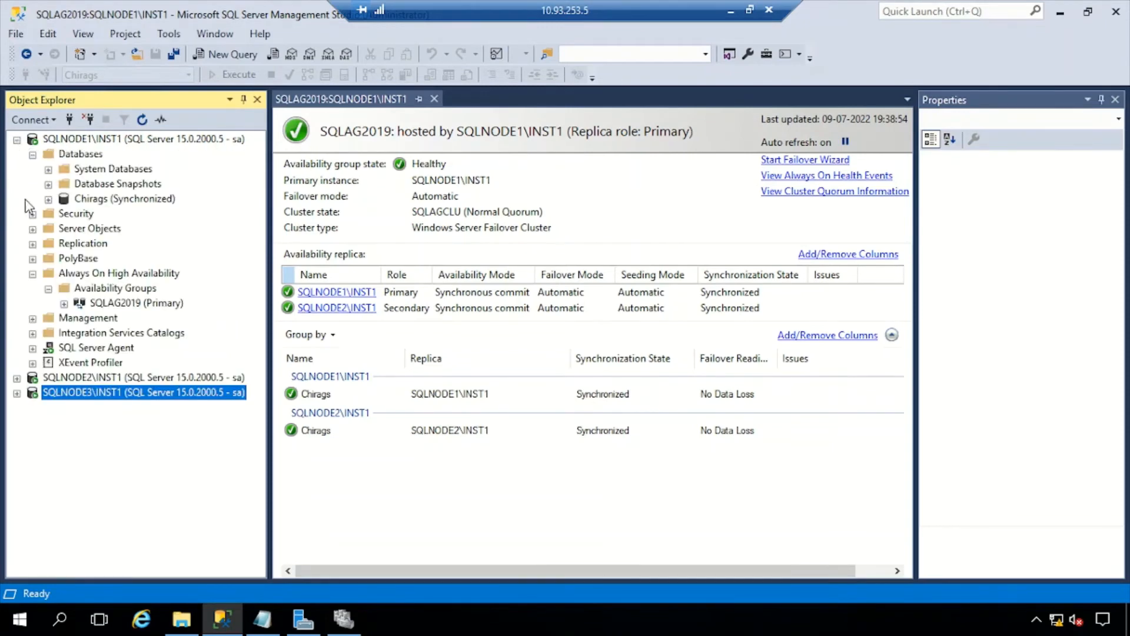
right_click(100, 304)
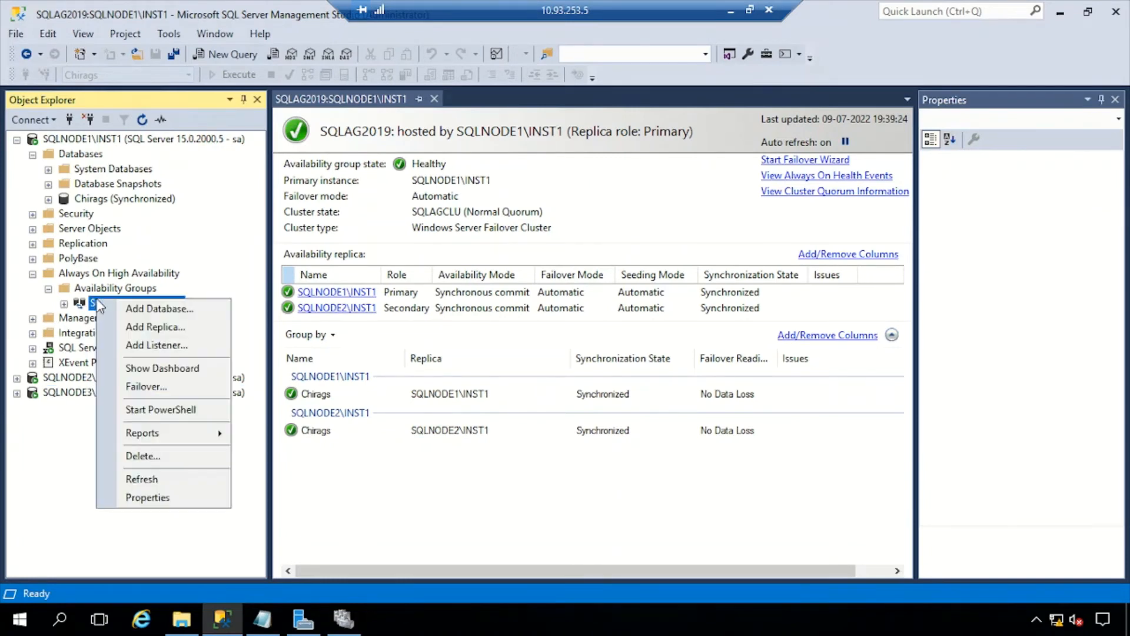
left_click(156, 327)
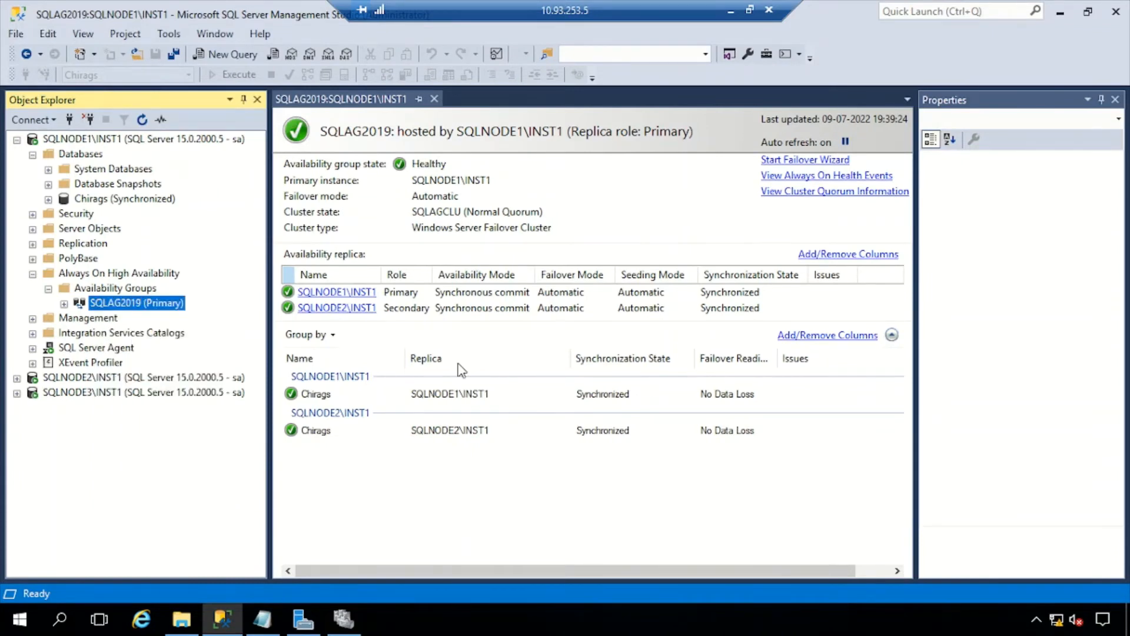
left_click(778, 574)
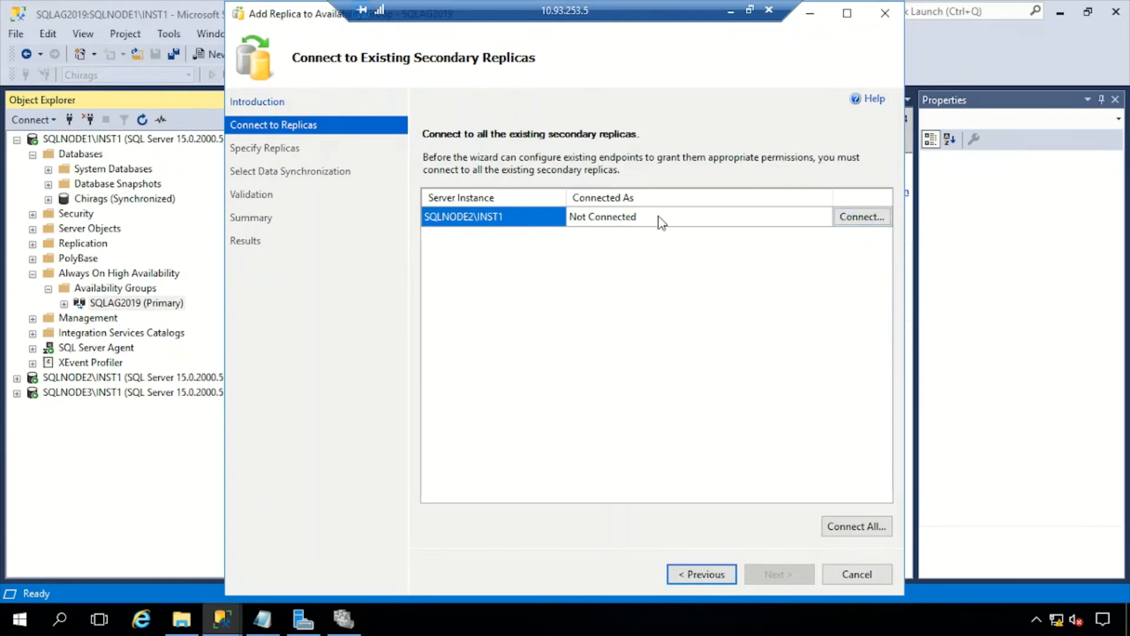
Begin connecting to SQLNODE2\INST1 with Windows Authentication, then cancel the attempt.
left_click(718, 219)
left_click(861, 216)
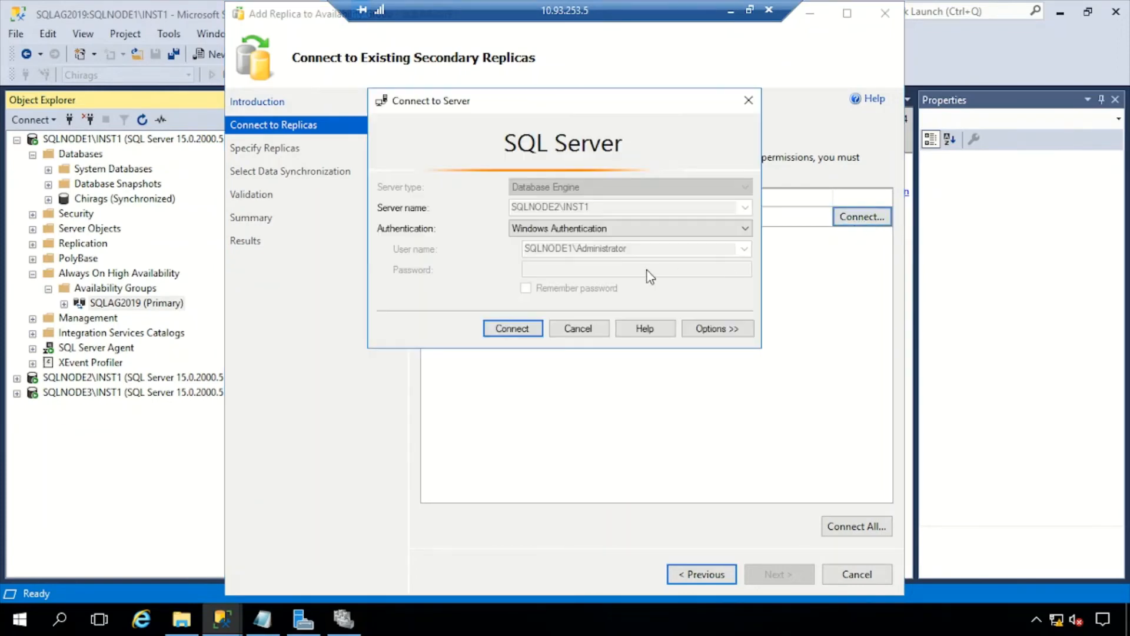
left_click(575, 228)
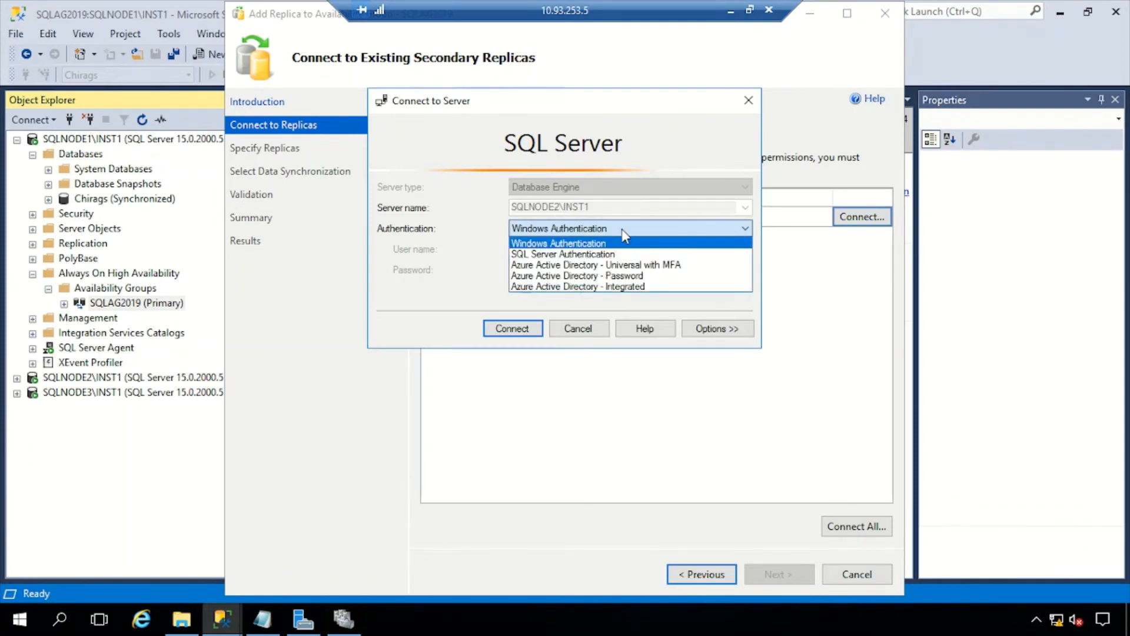
left_click(554, 326)
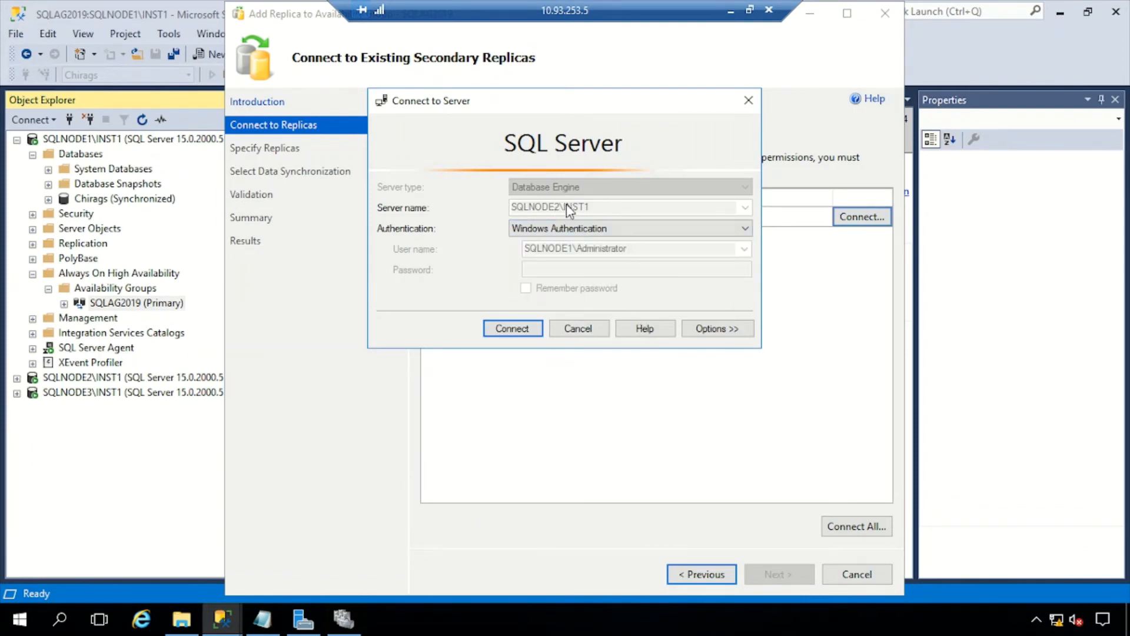
left_click(579, 329)
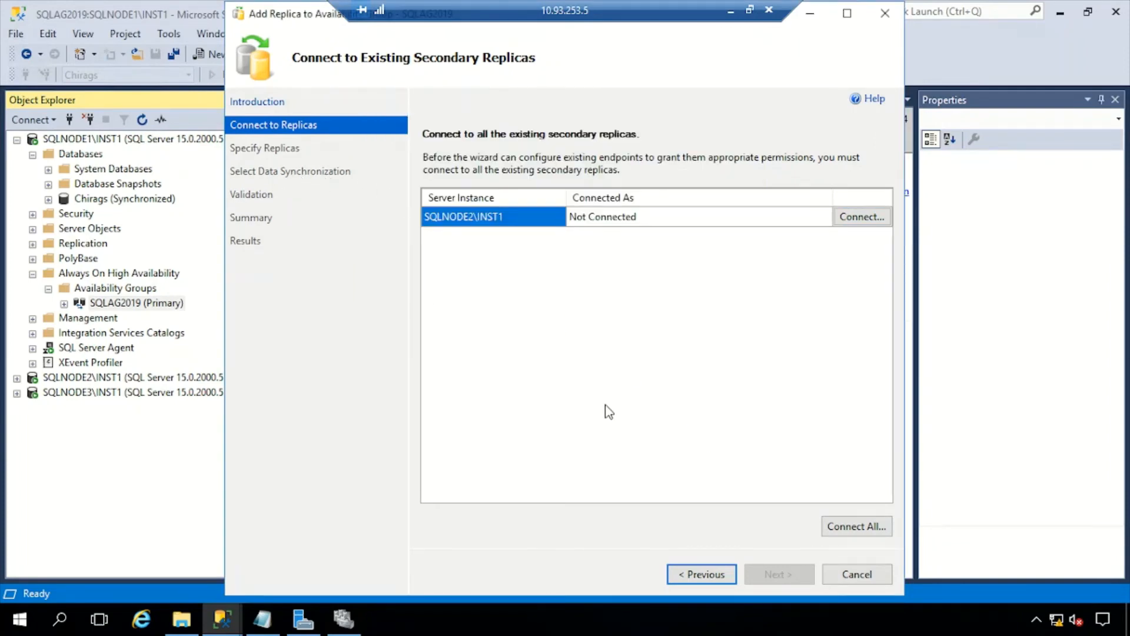
Connect to SQLNODE2\INST1 using SQL Server Authentication and the login password.
left_click(860, 216)
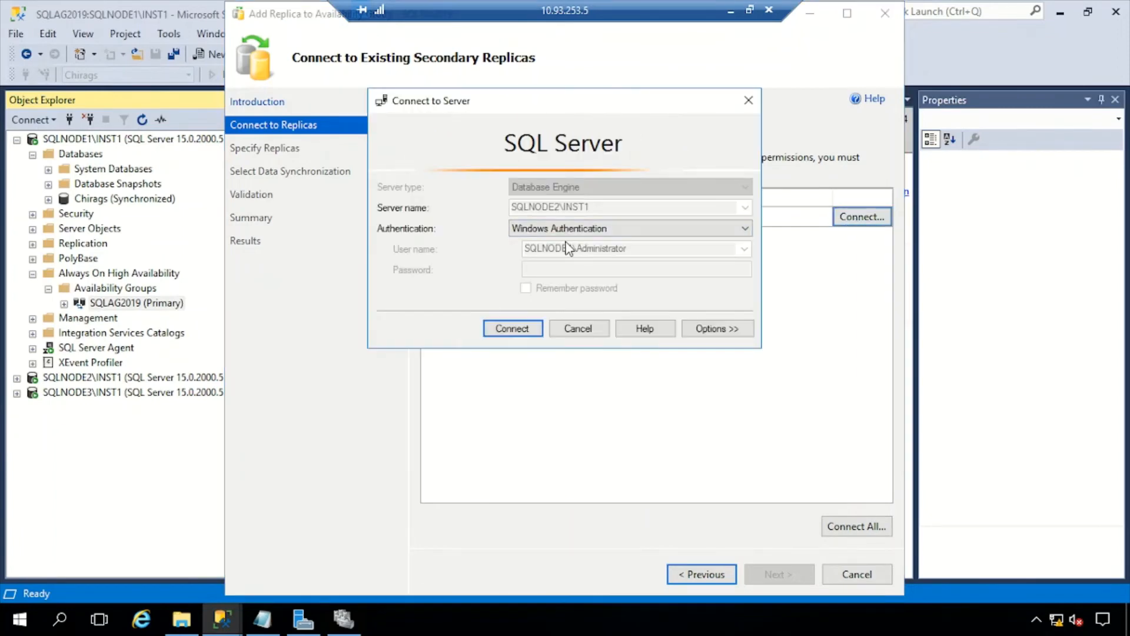
left_click(567, 229)
left_click(567, 252)
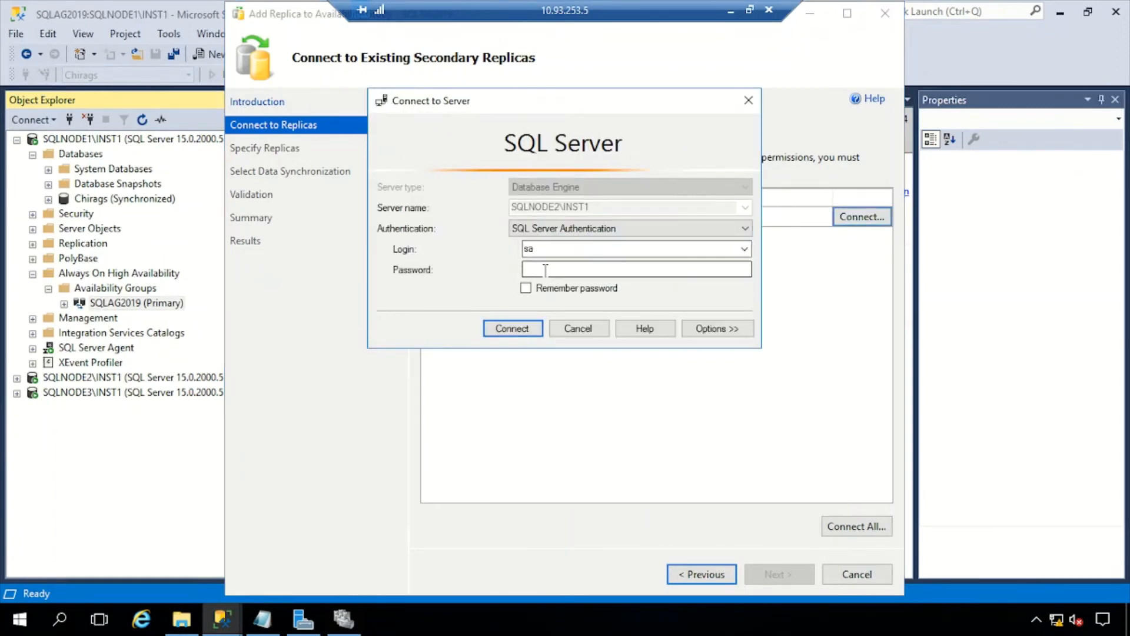
left_click(545, 270)
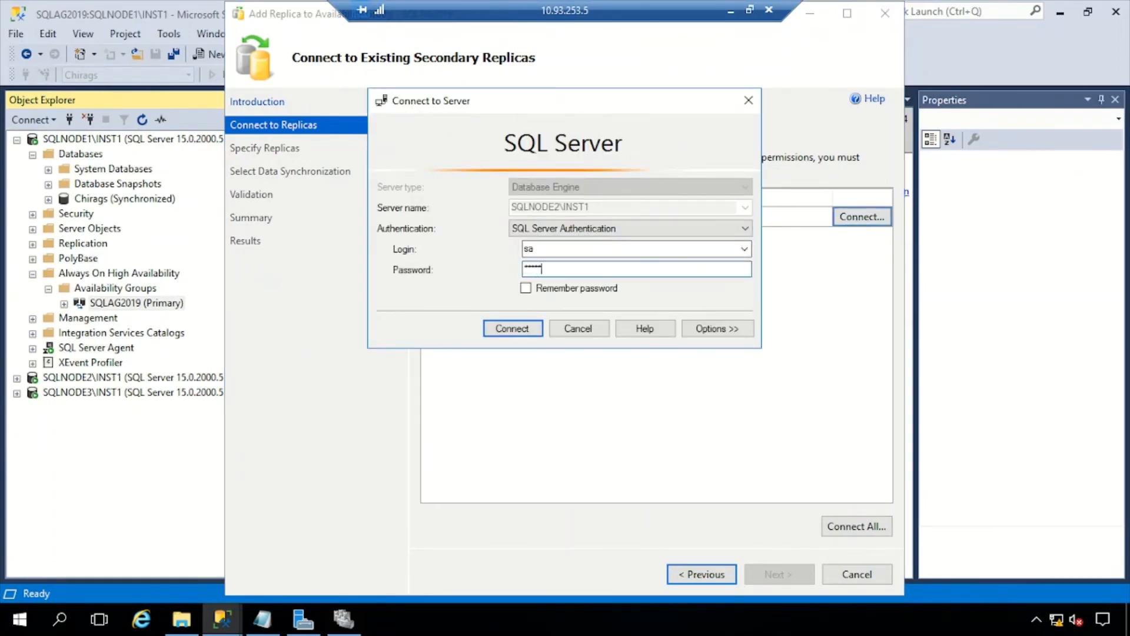
type("*")
left_click(512, 328)
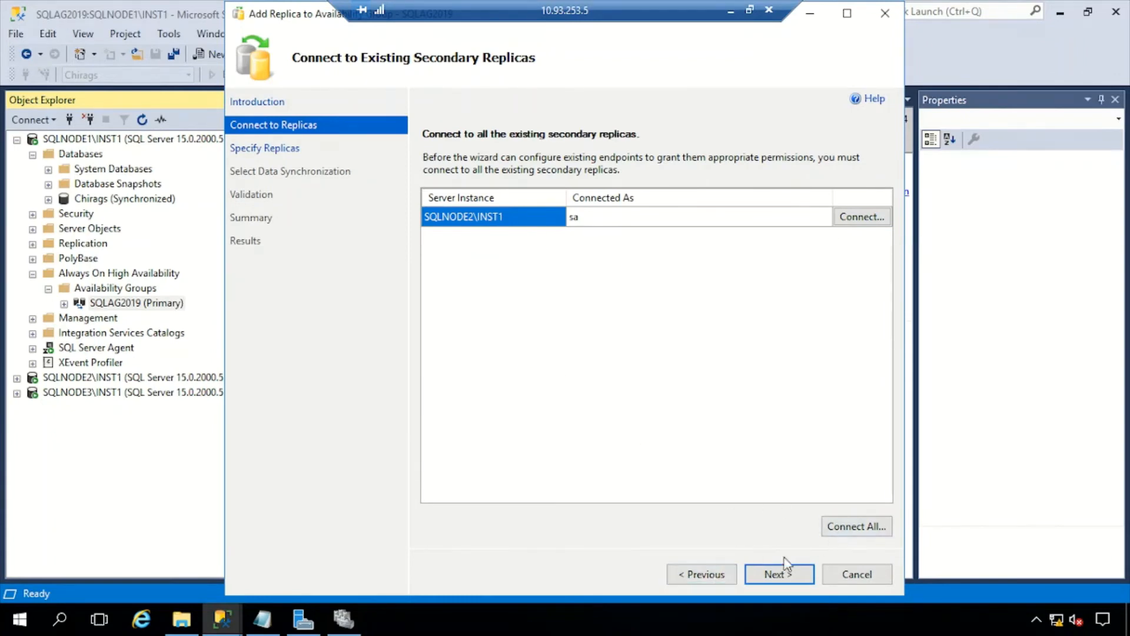
Try Connect All, cancel it, then cancel the Add Replica wizard and confirm.
left_click(843, 526)
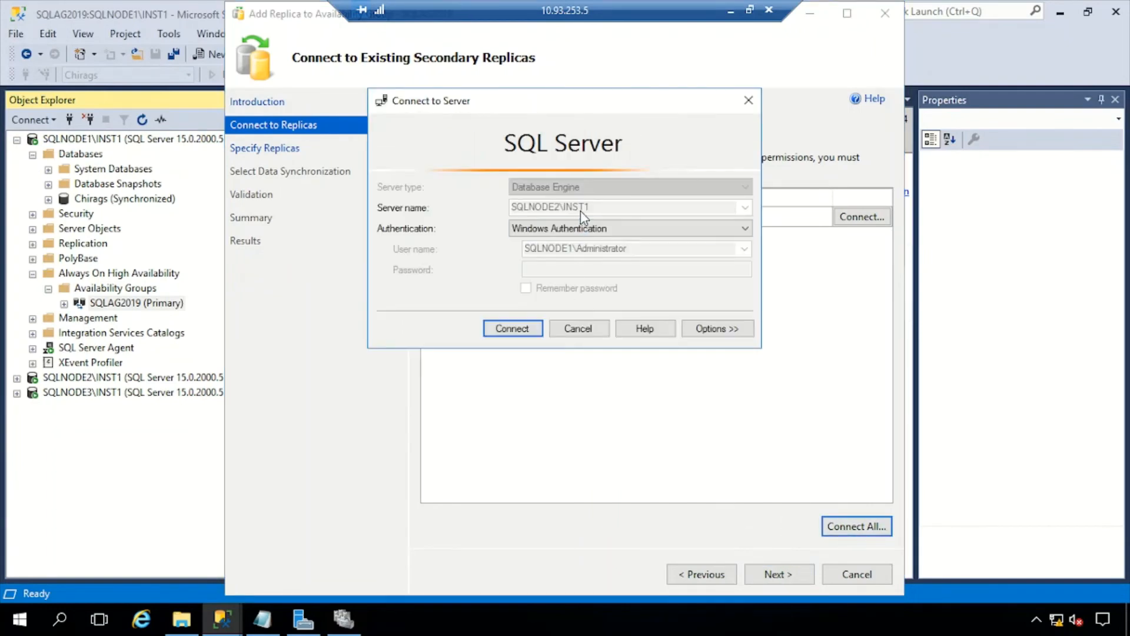
left_click(575, 231)
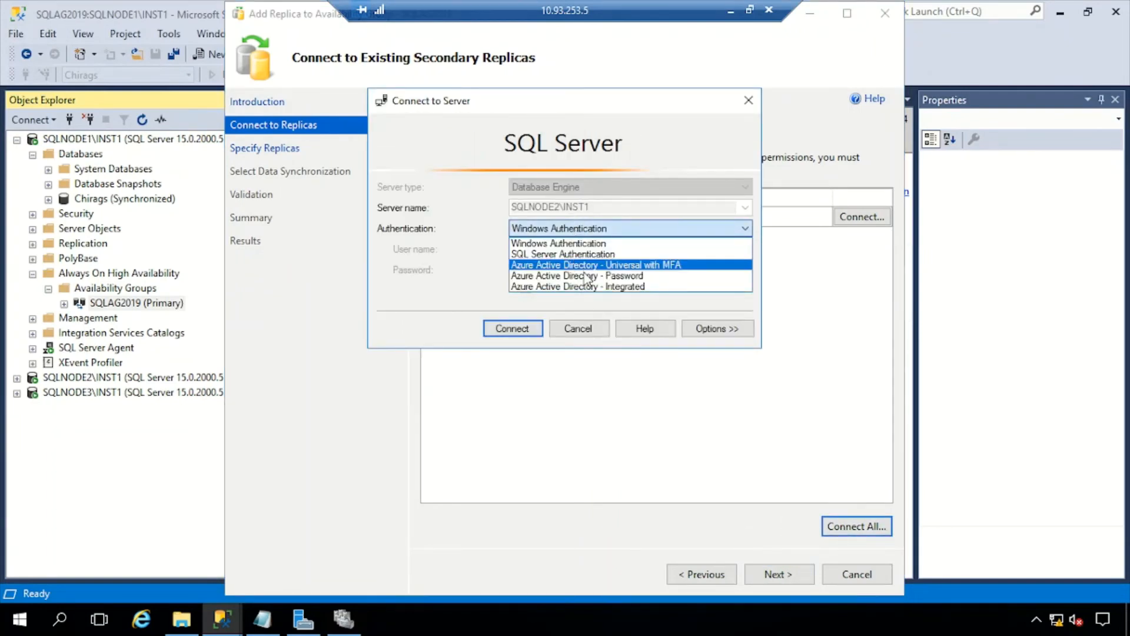
left_click(711, 331)
left_click(583, 329)
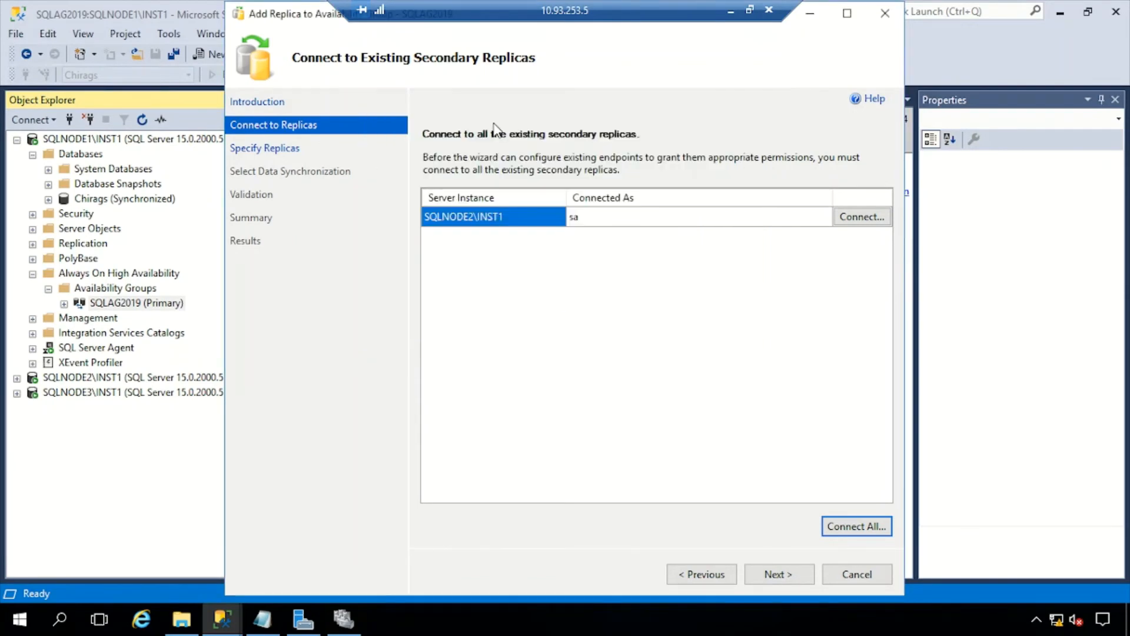
left_click(854, 574)
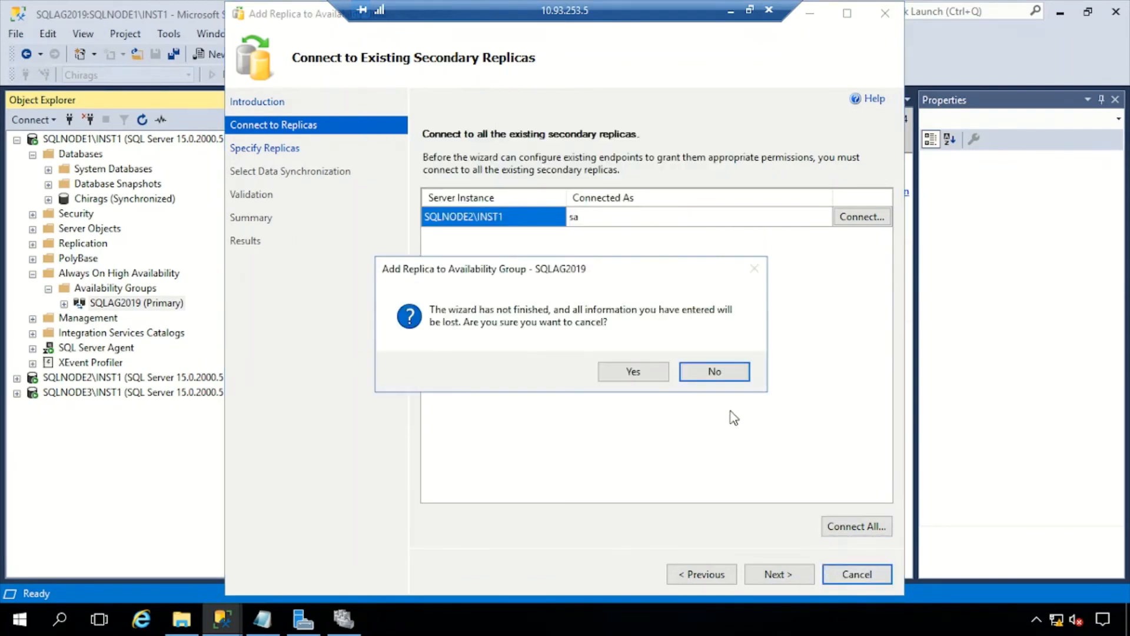
left_click(633, 371)
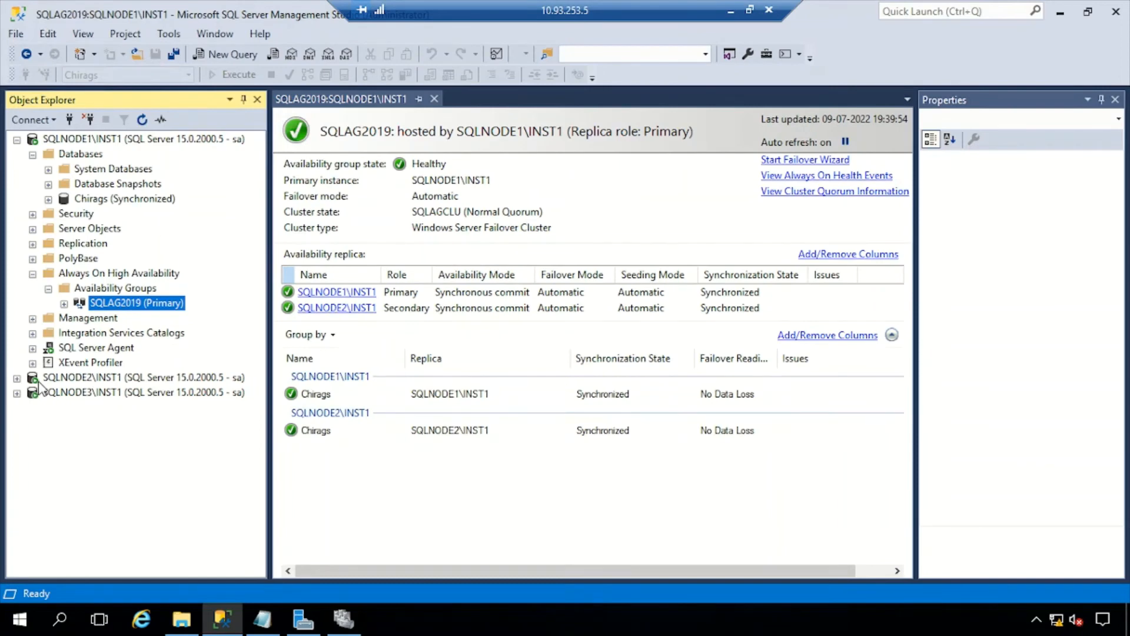
Expand SQLNODE3 and SQLNODE2 to inspect their availability groups, including the secondary SQLAG2019.
left_click(17, 393)
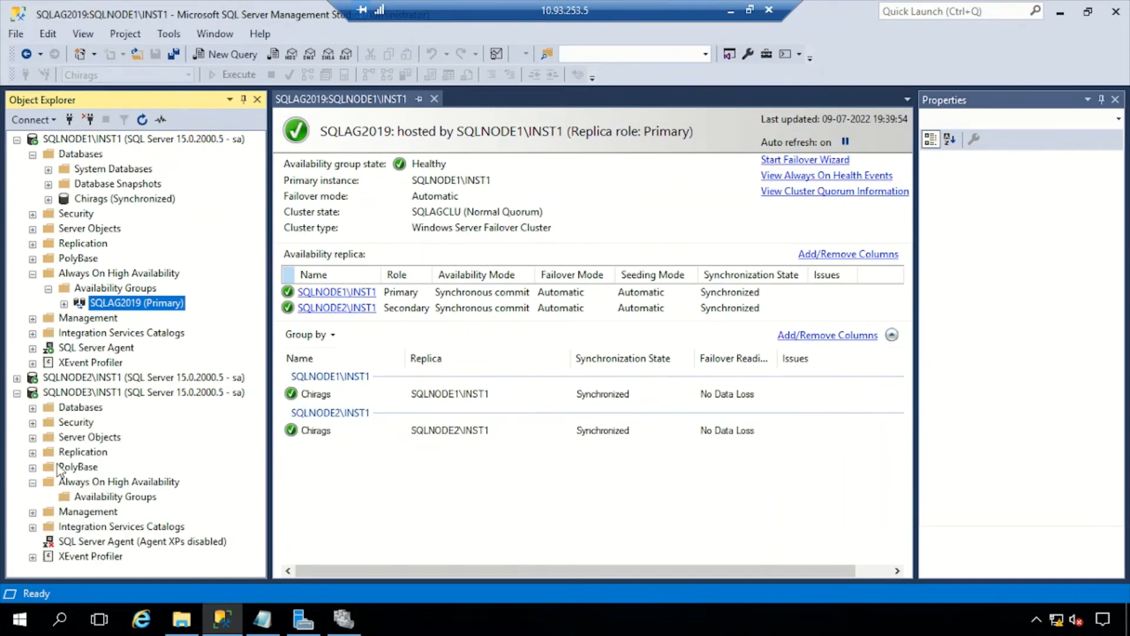
right_click(79, 497)
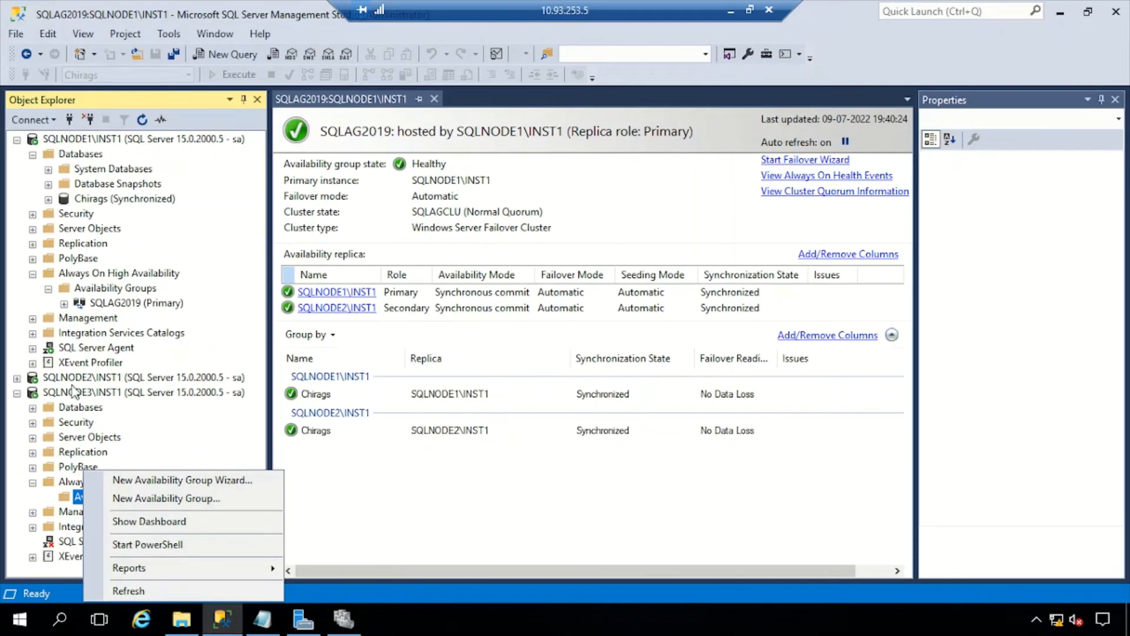
left_click(17, 378)
scroll(112, 362, "down", 3)
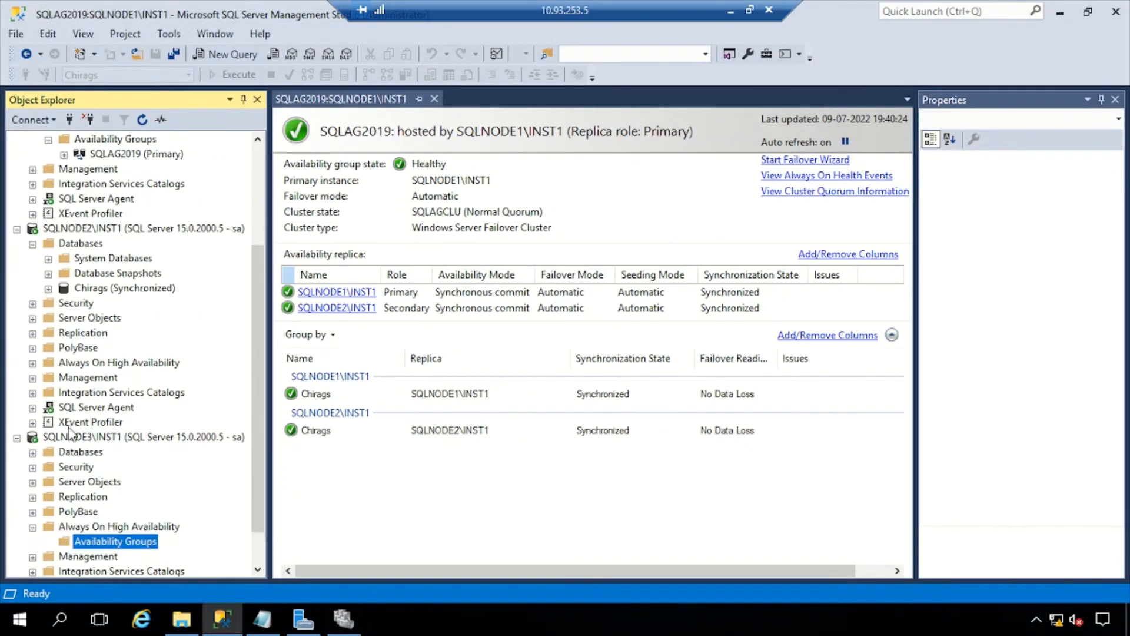
left_click(33, 363)
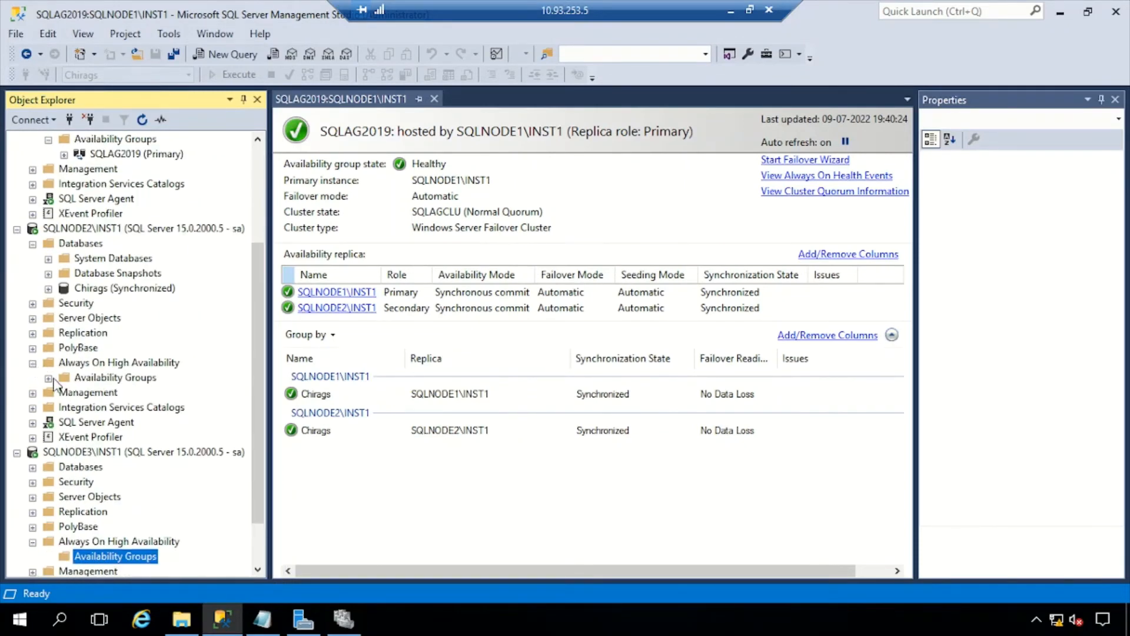
left_click(48, 377)
right_click(125, 392)
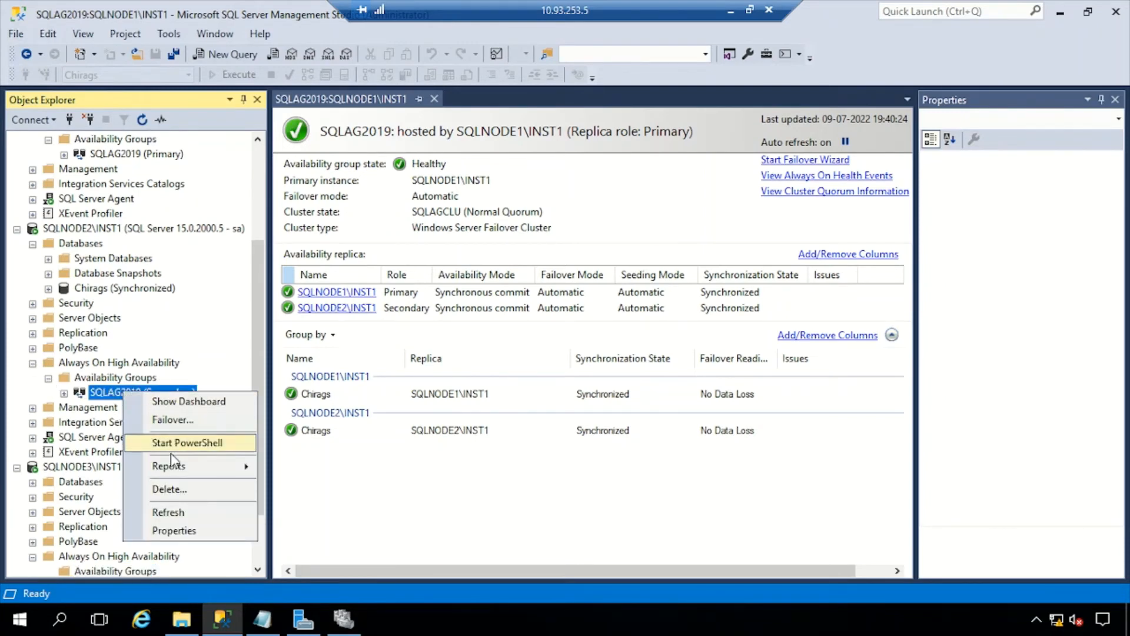
Expand SQLAG2019 (Primary) under SQLNODE1 and open its Availability Replicas actions.
scroll(83, 380, "up", 3)
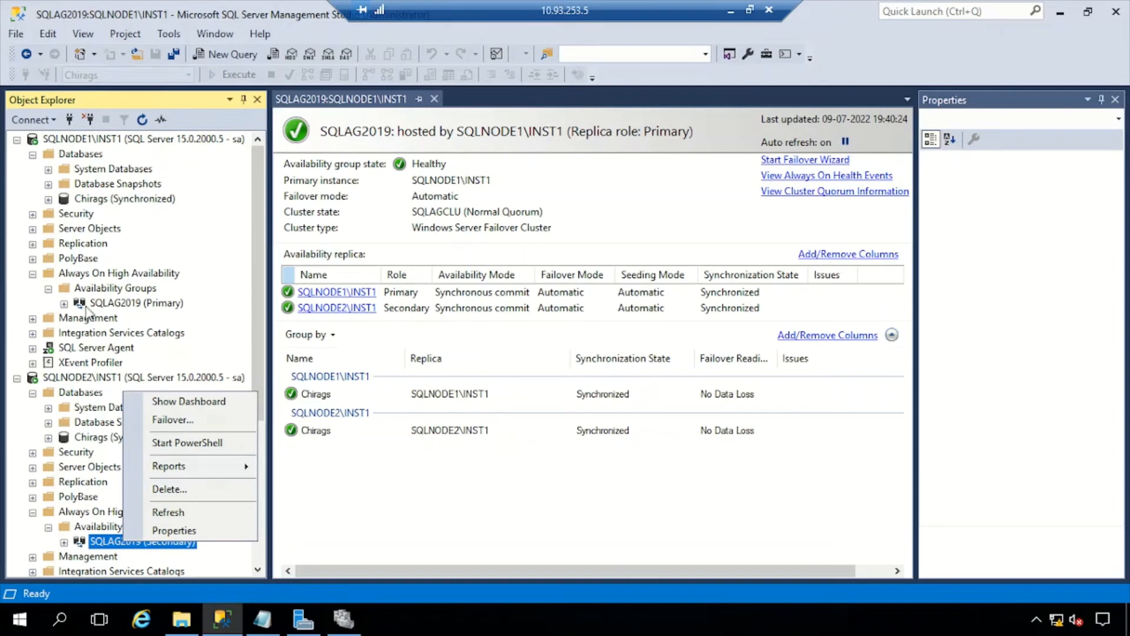
left_click(64, 304)
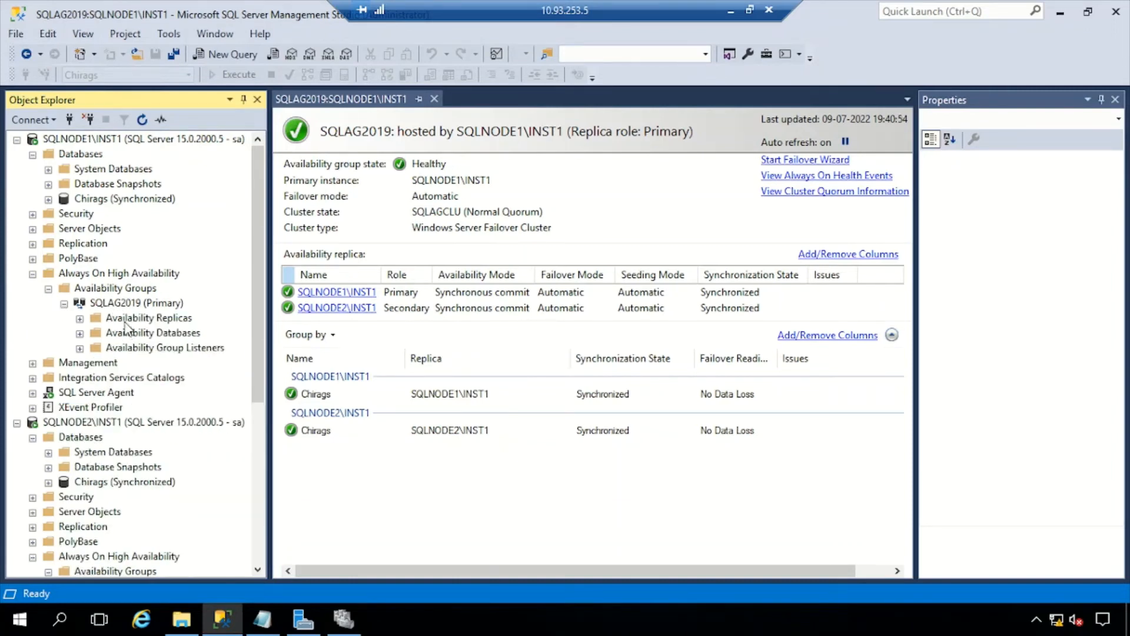
right_click(130, 320)
Launch the Add Replica wizard for the availability group and pass its introduction page.
left_click(166, 326)
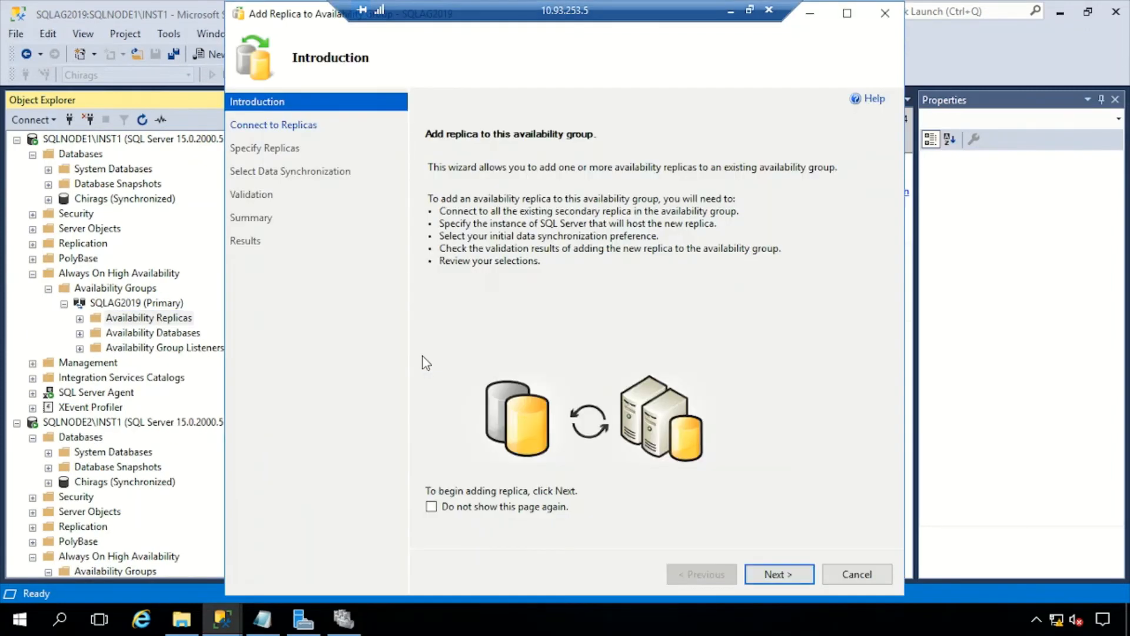
left_click(785, 574)
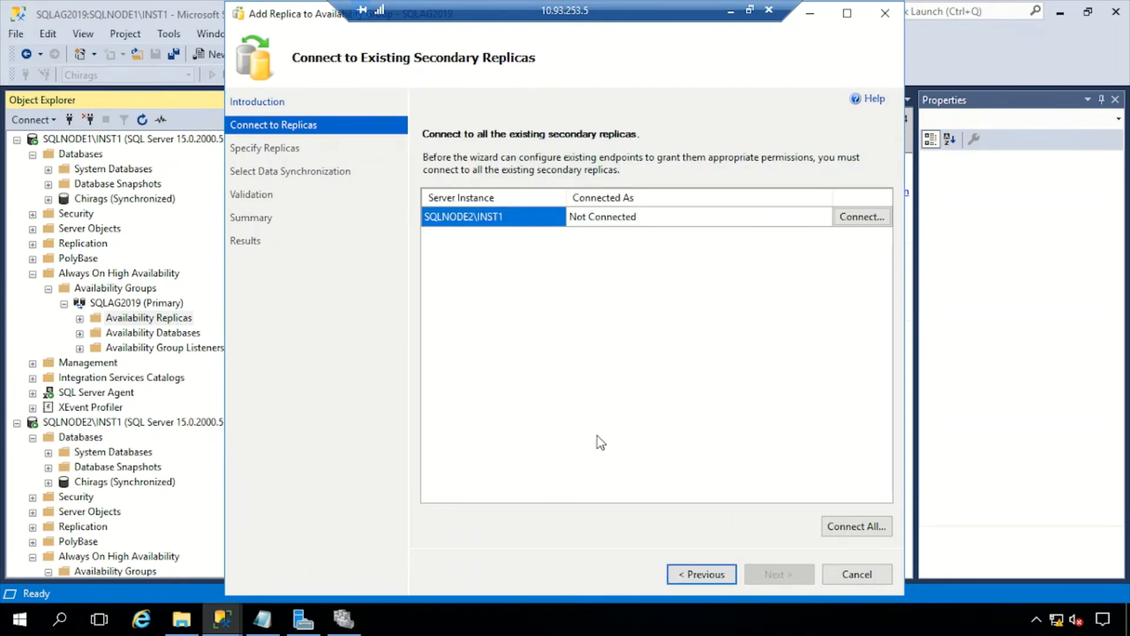
left_click(850, 526)
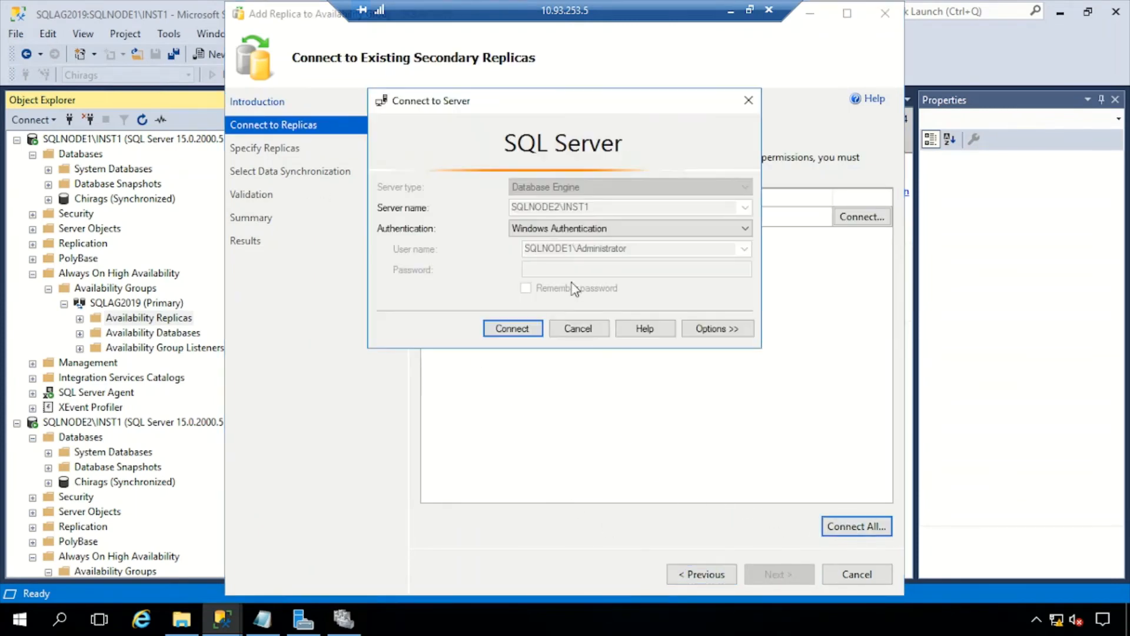
left_click(582, 329)
Connect to secondary SQLNODE2\INST1 using SQL Server Authentication and the login's password, then continue.
left_click(860, 217)
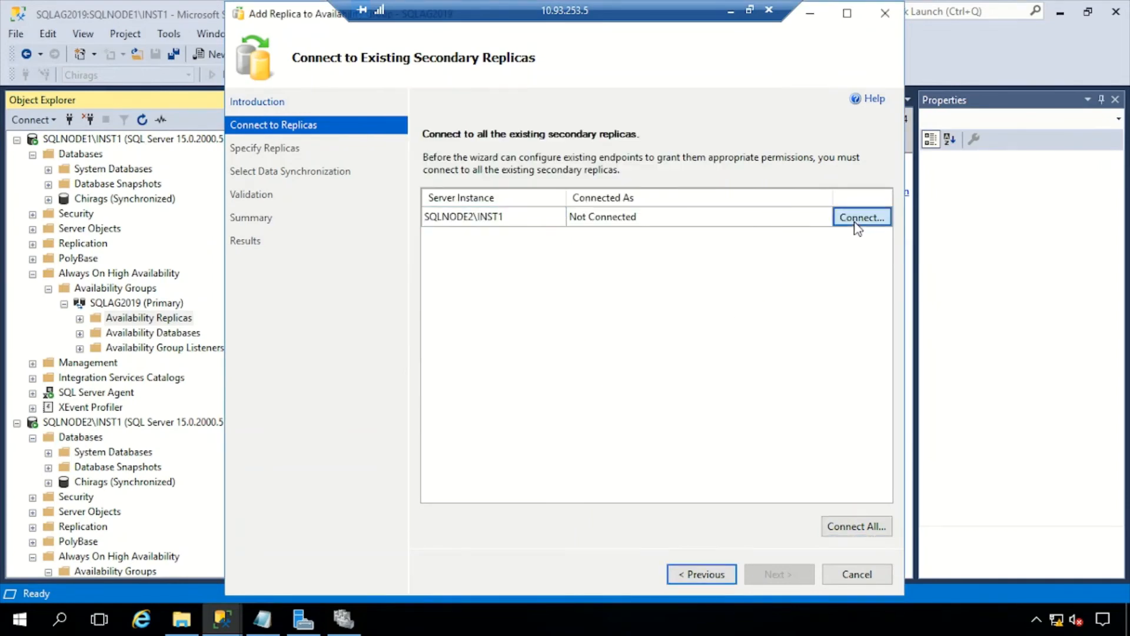
left_click(560, 228)
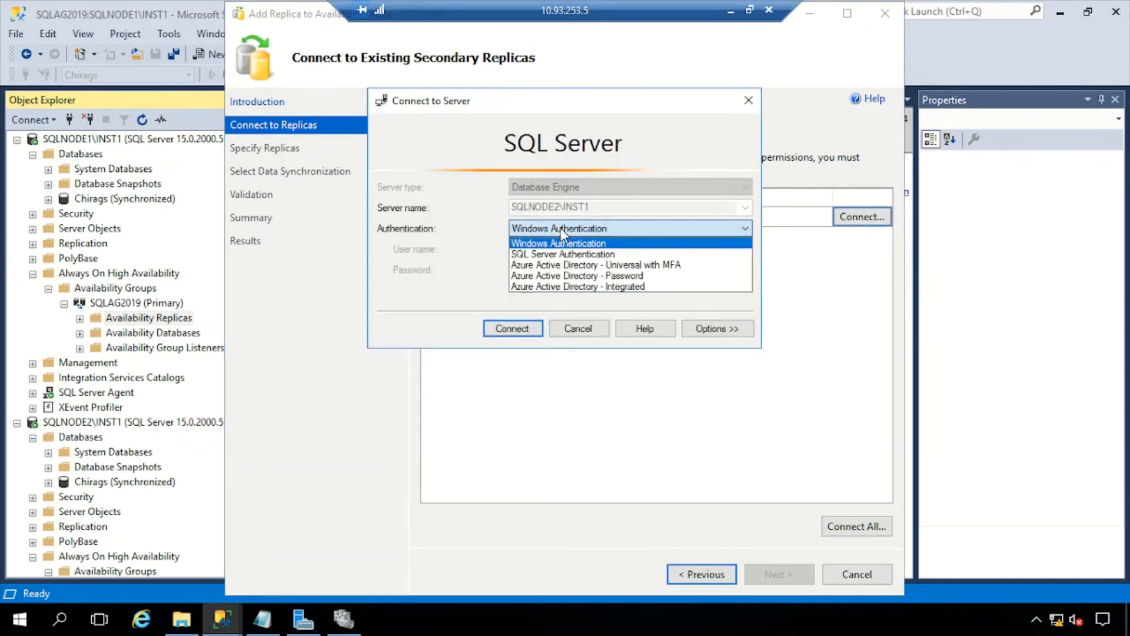
left_click(562, 252)
left_click(563, 268)
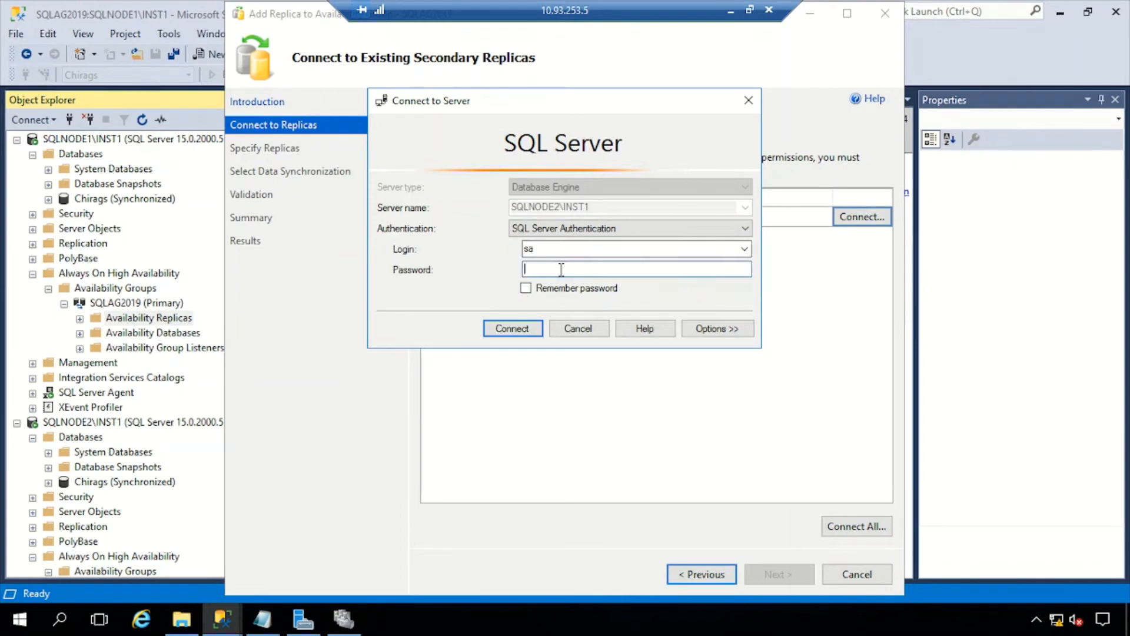
type("•••••••••")
left_click(512, 328)
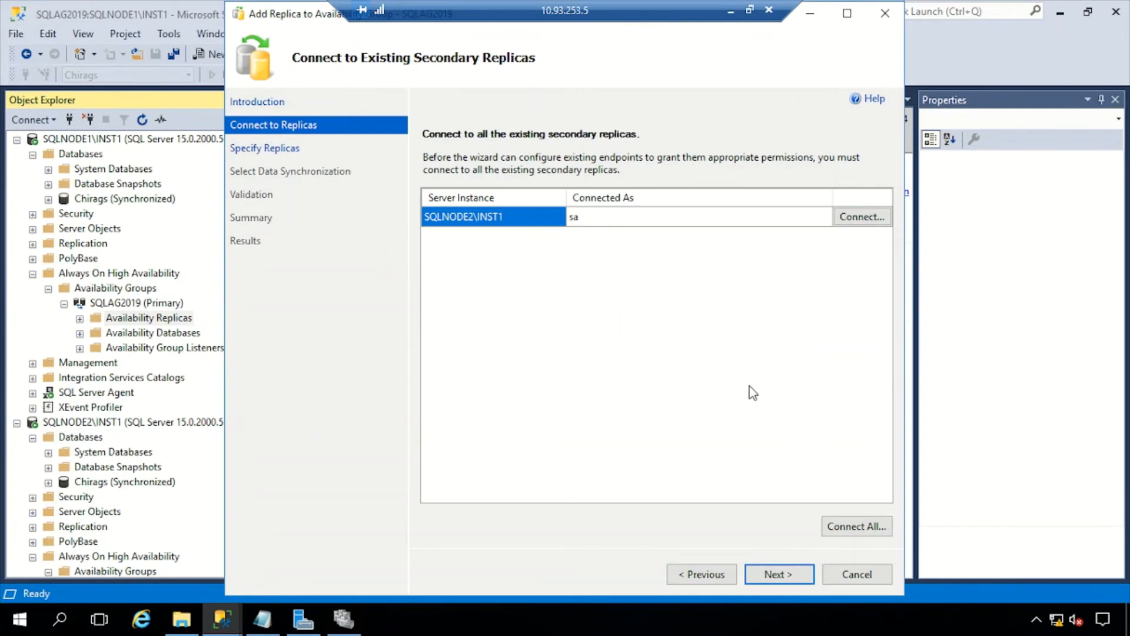
left_click(774, 574)
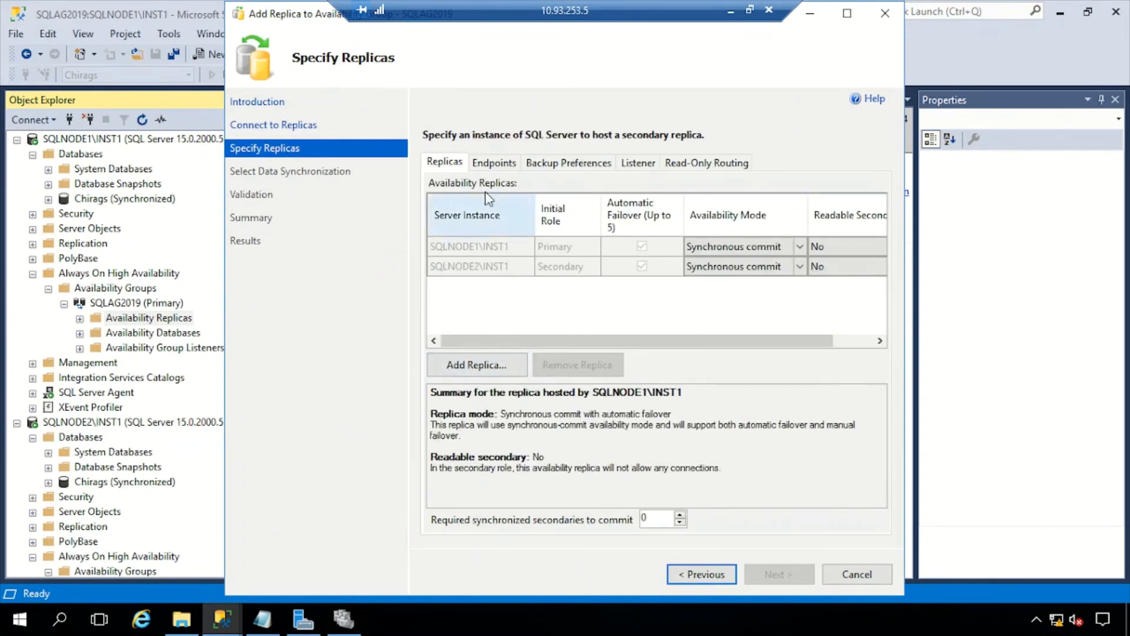
Add SQLNODE3\INST1 as a synchronous-commit secondary replica with Automatic Failover enabled.
left_click(480, 366)
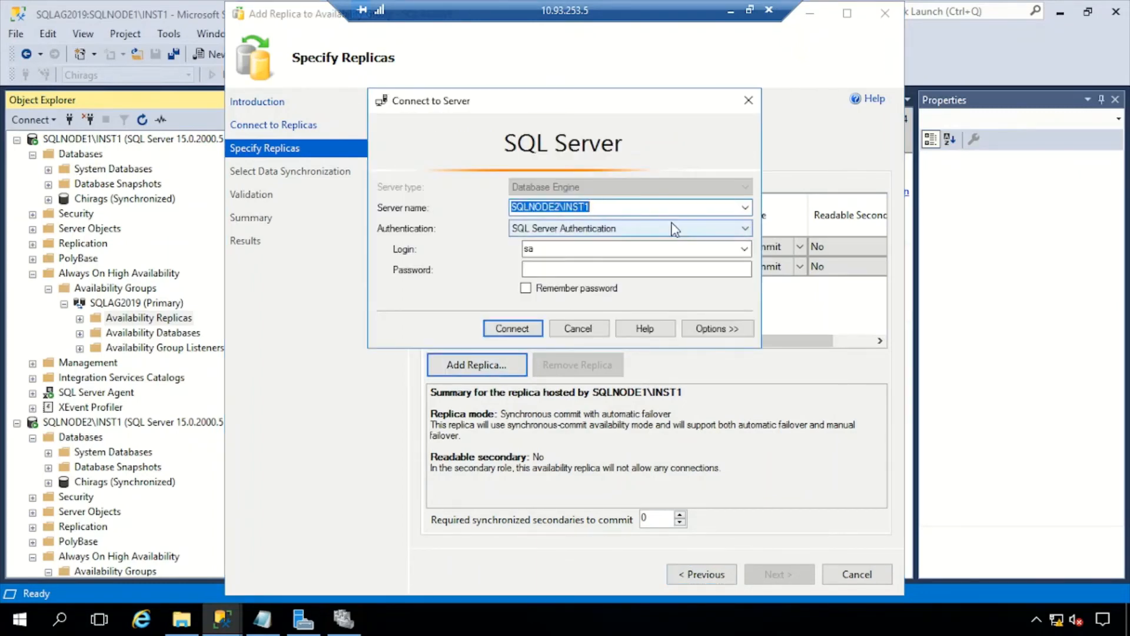
left_click(744, 206)
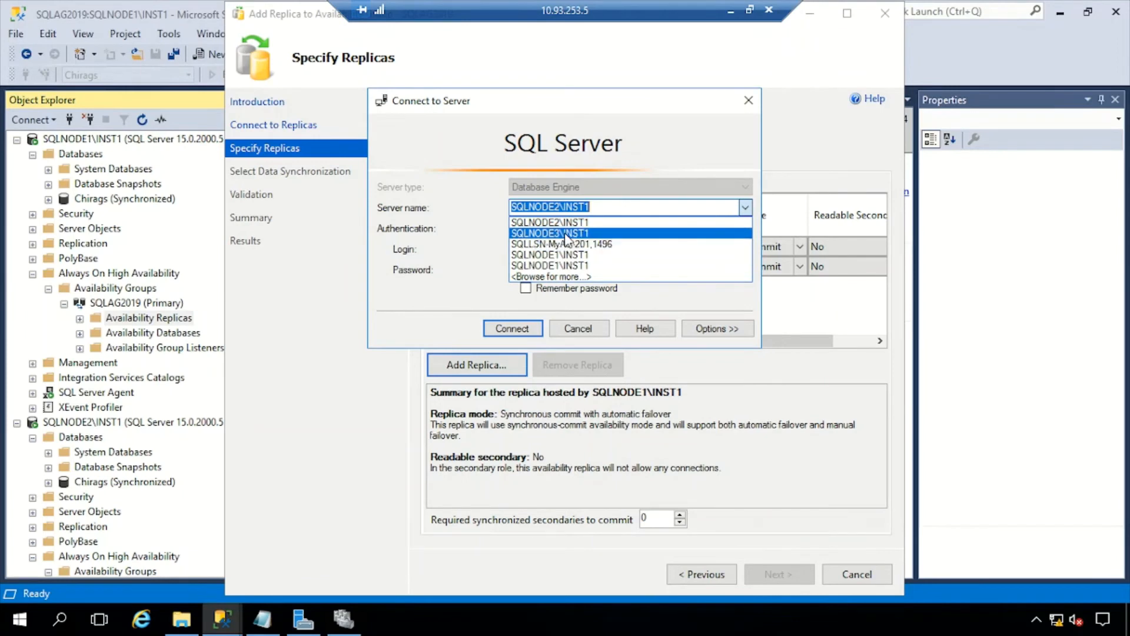
left_click(569, 234)
left_click(546, 267)
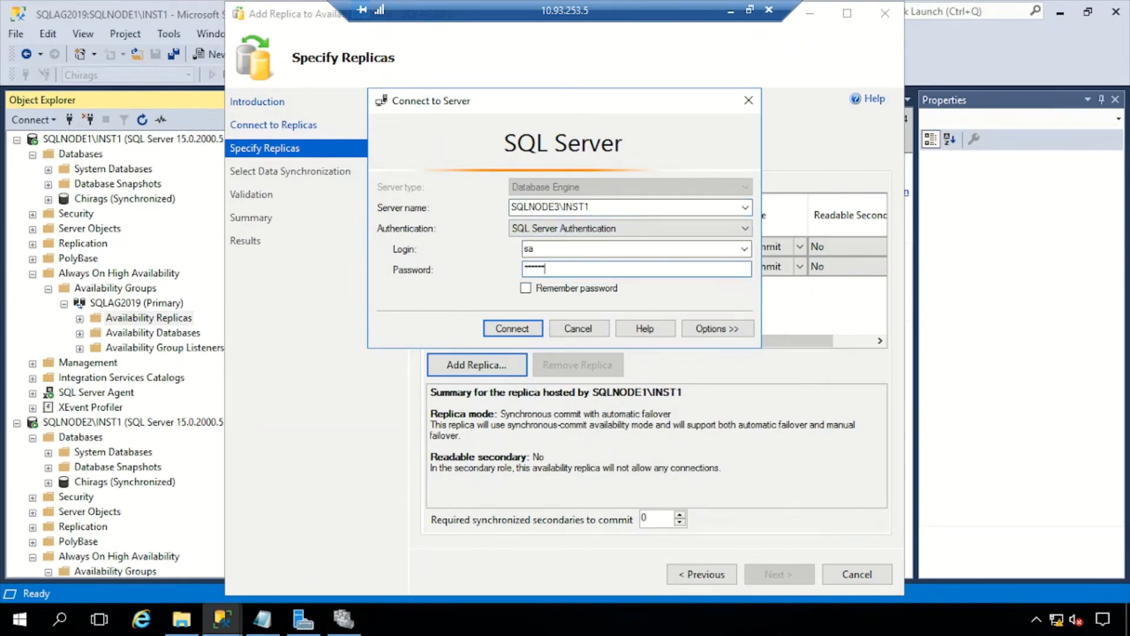
left_click(512, 329)
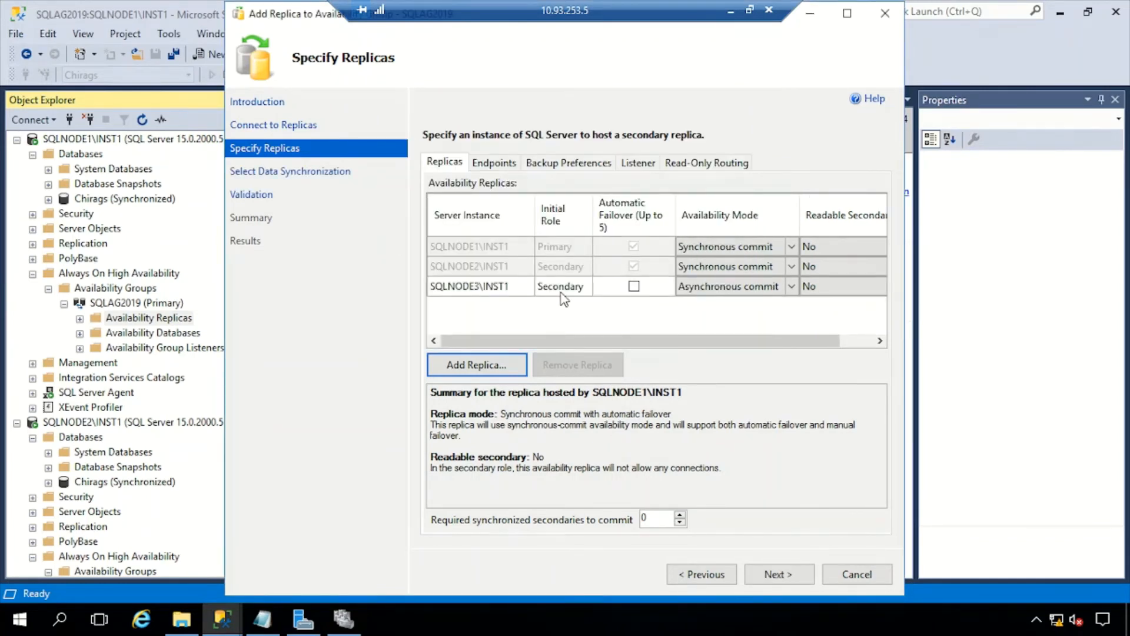
left_click(634, 287)
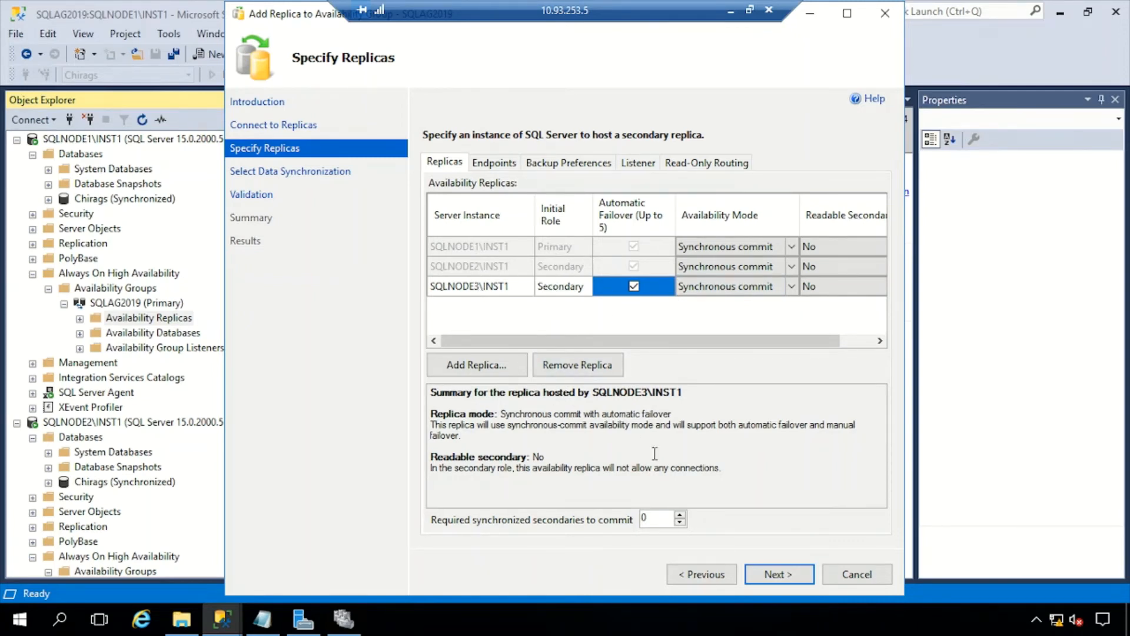
left_click(772, 576)
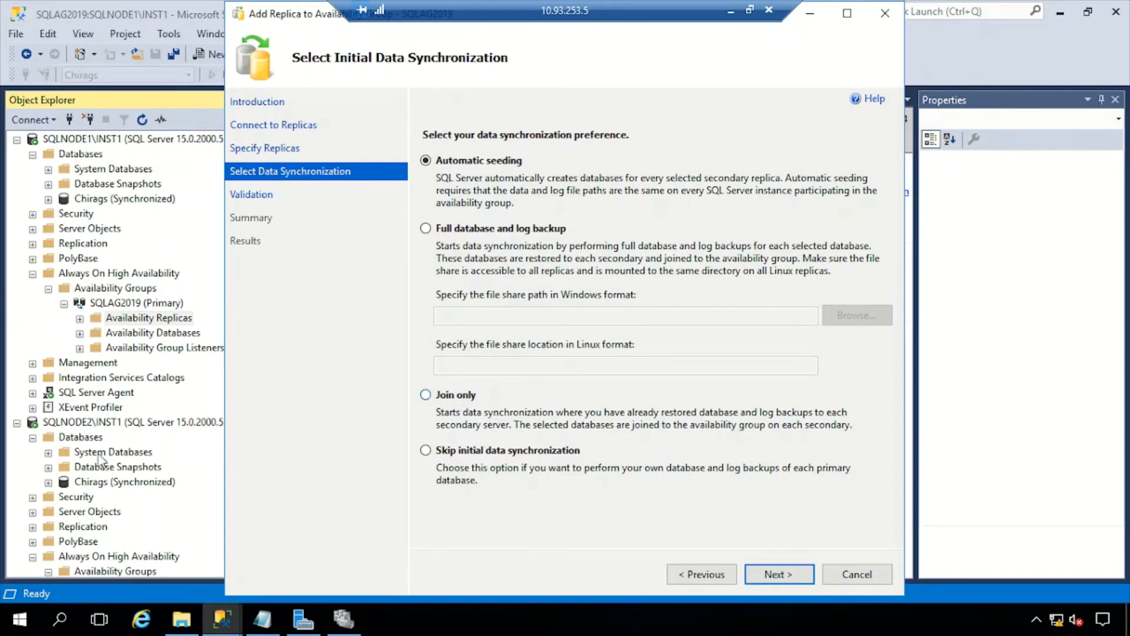
Choose Join only synchronization, pass validation and finish the wizard to start adding the replica.
scroll(138, 474, "down", 6)
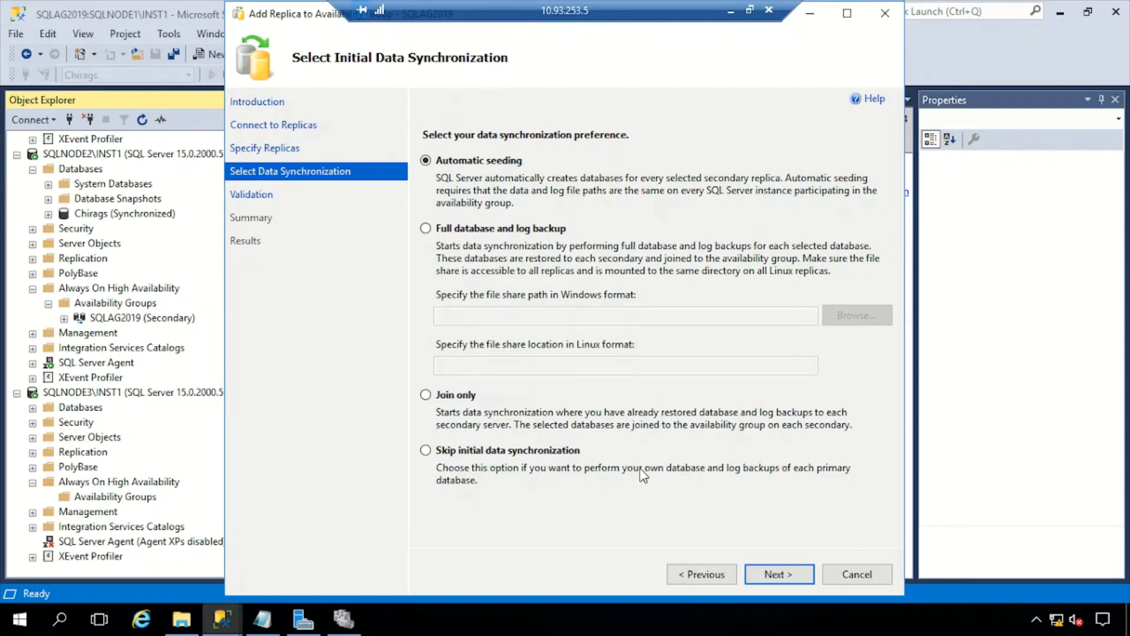
left_click(450, 397)
left_click(774, 574)
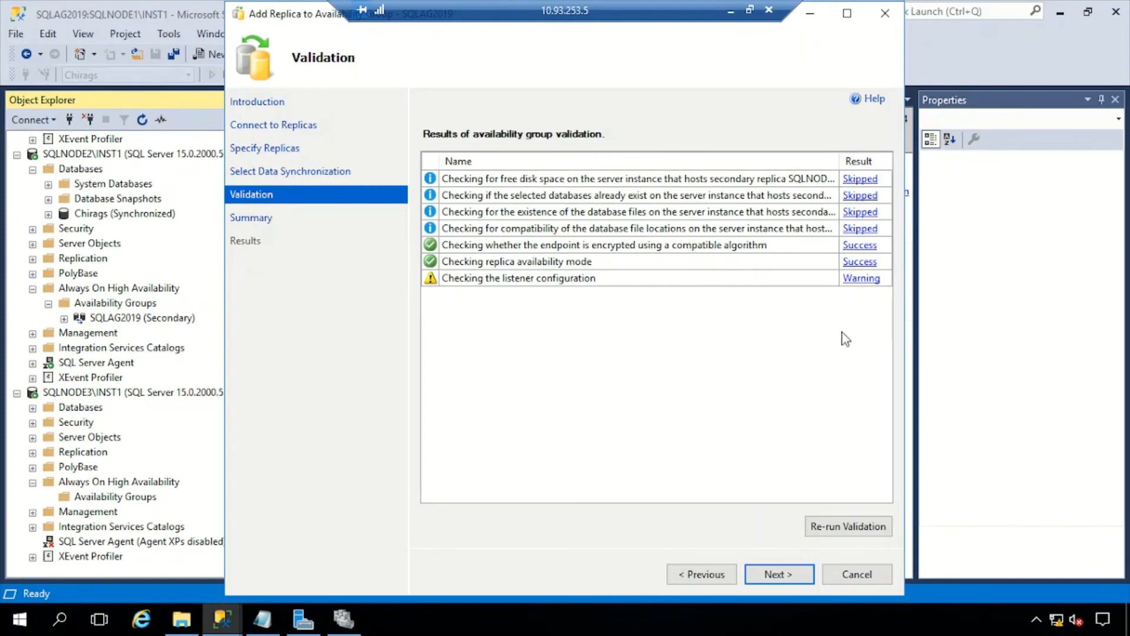
left_click(787, 578)
left_click(786, 575)
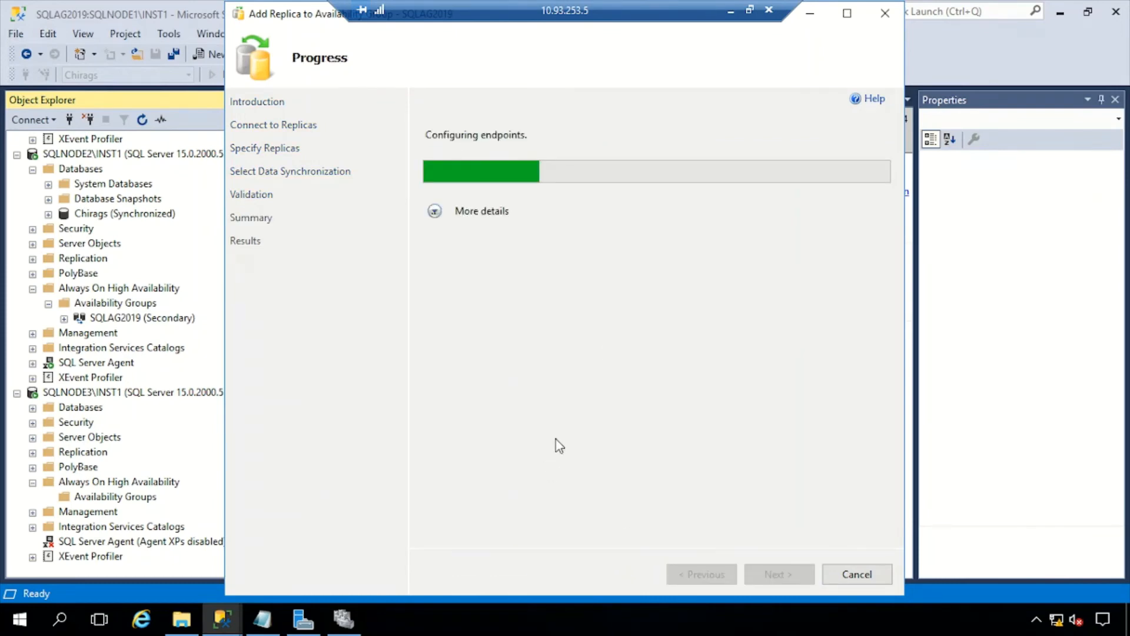
left_click(731, 11)
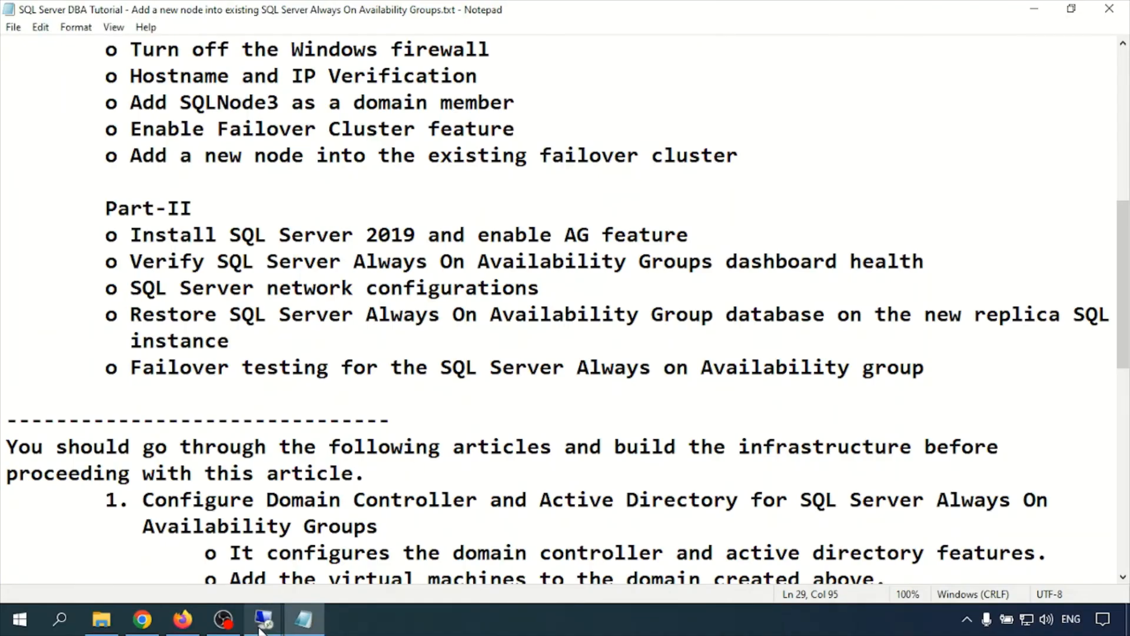
Return to the remote session where the Add Replica wizard has completed successfully.
mouse_move(262, 628)
left_click(557, 555)
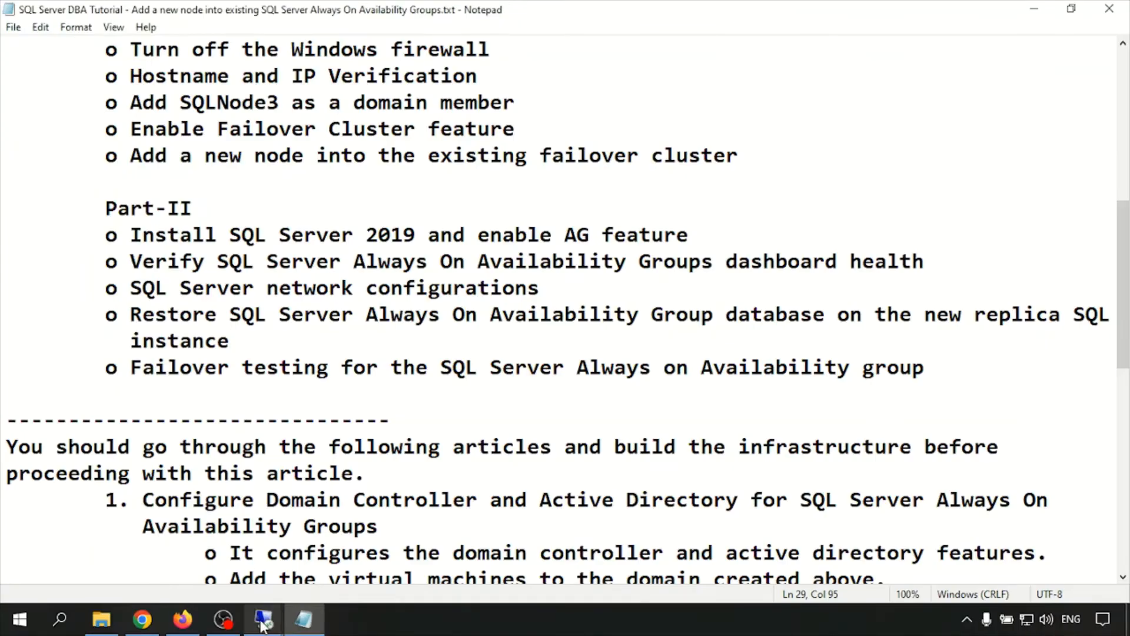
mouse_move(264, 619)
left_click(94, 545)
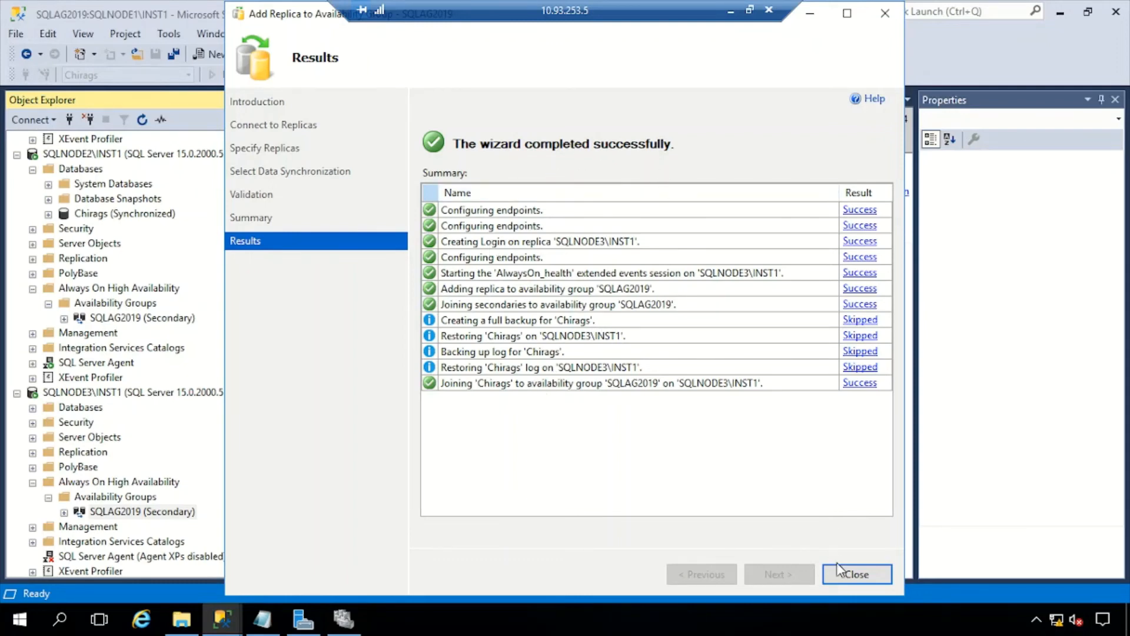
Close the wizard and widen the dashboard's Role column to confirm three Synchronized replicas.
left_click(847, 574)
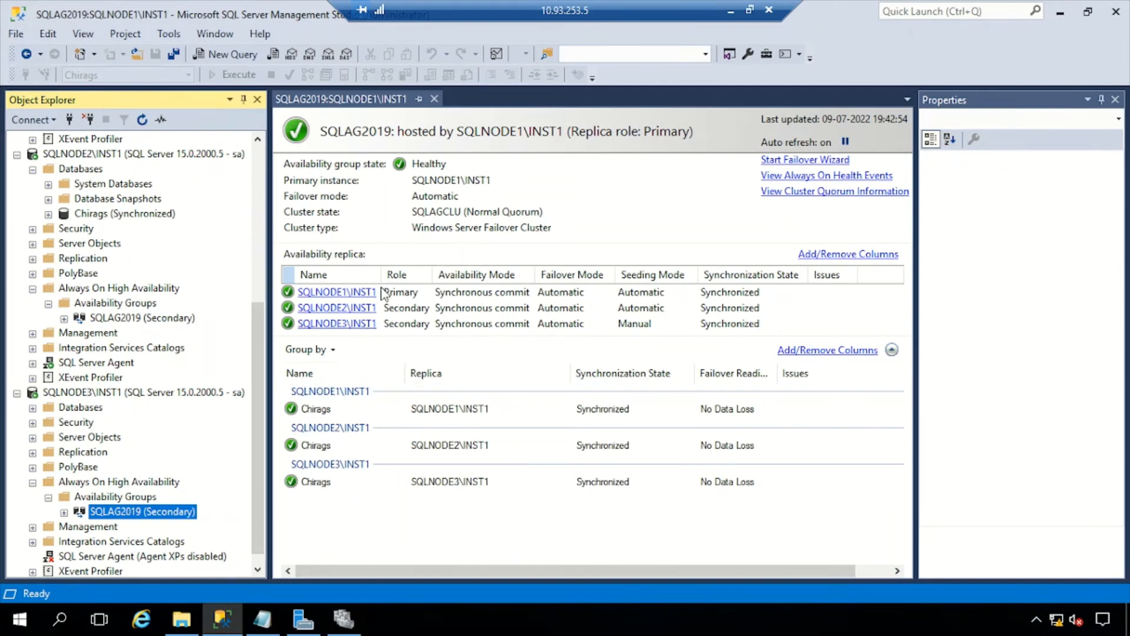
left_click_drag(385, 275, 418, 275)
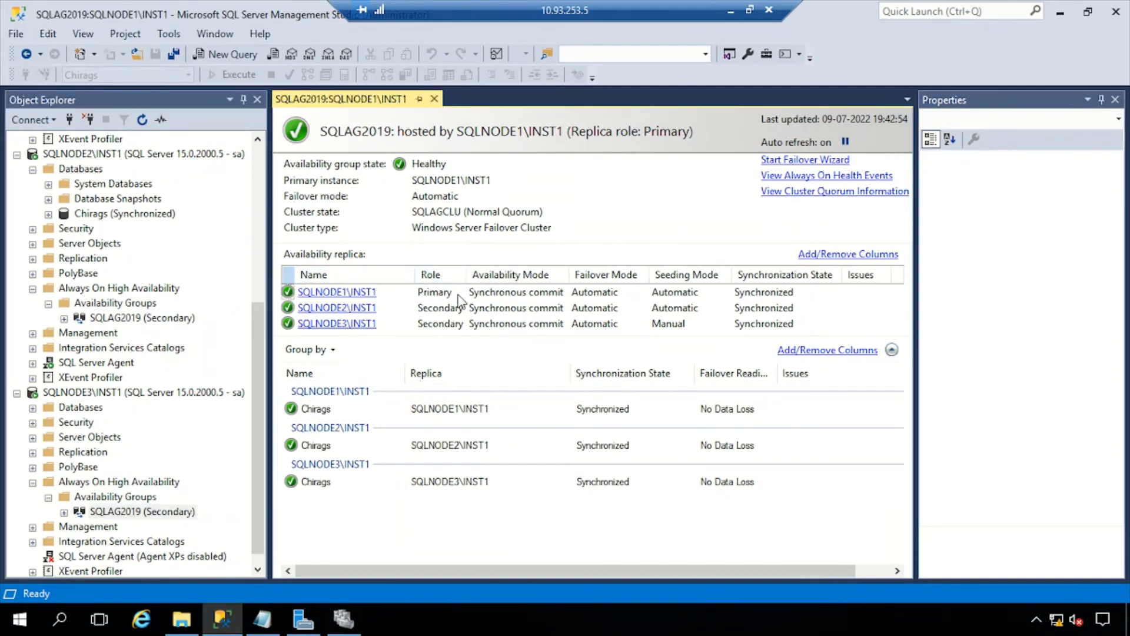
left_click_drag(466, 275, 477, 274)
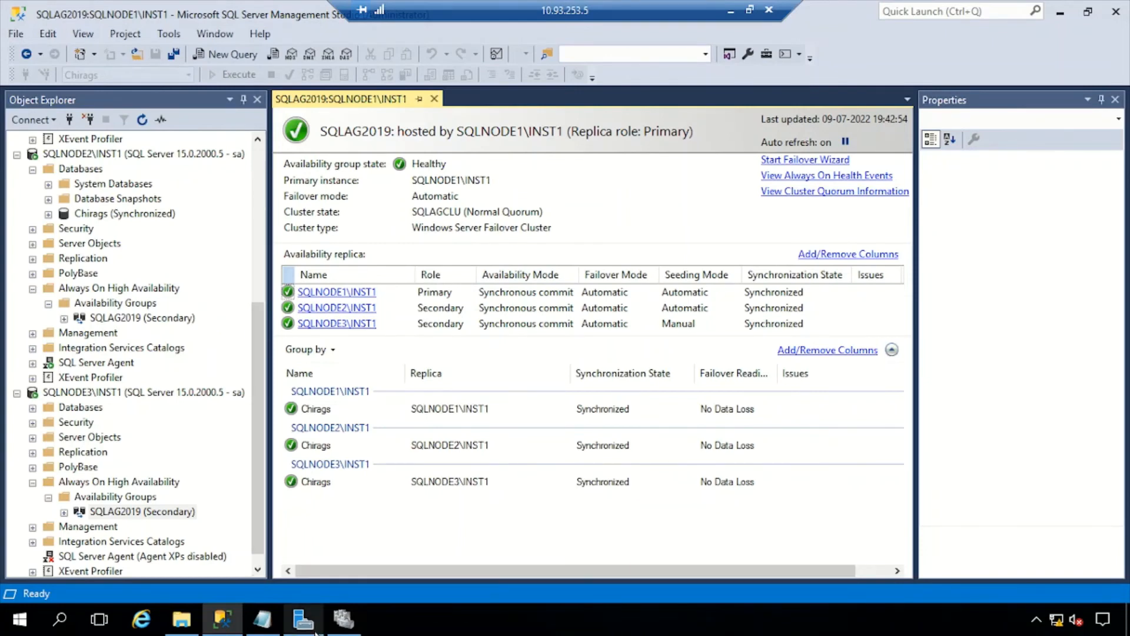
left_click(343, 618)
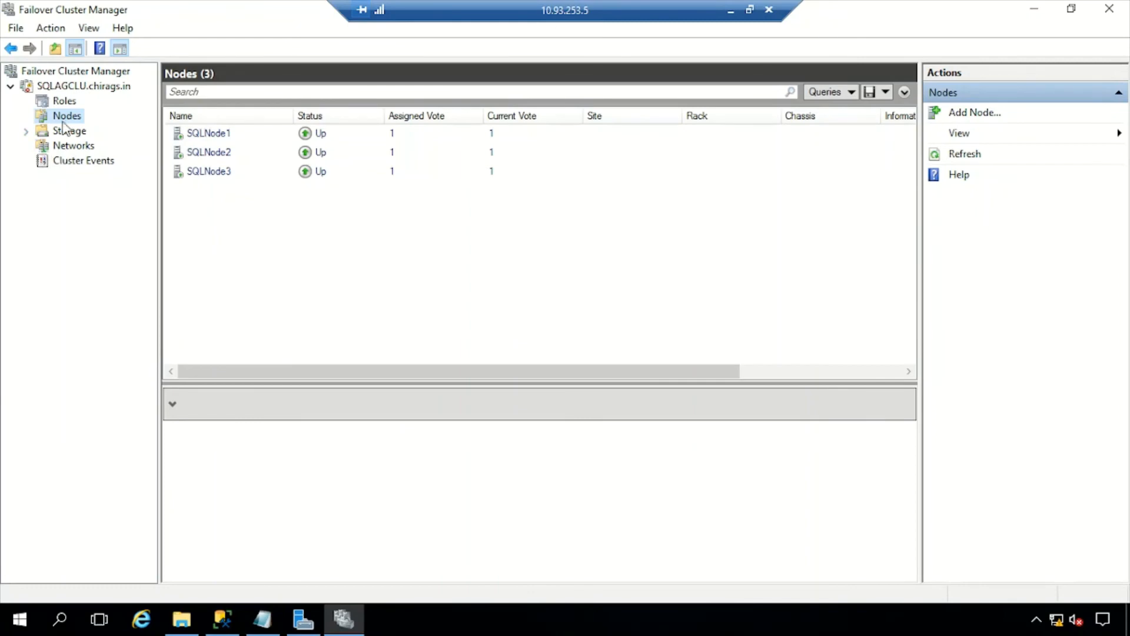
Refresh the cluster and show its Roles, selecting the running SQLAG2019 role.
right_click(47, 86)
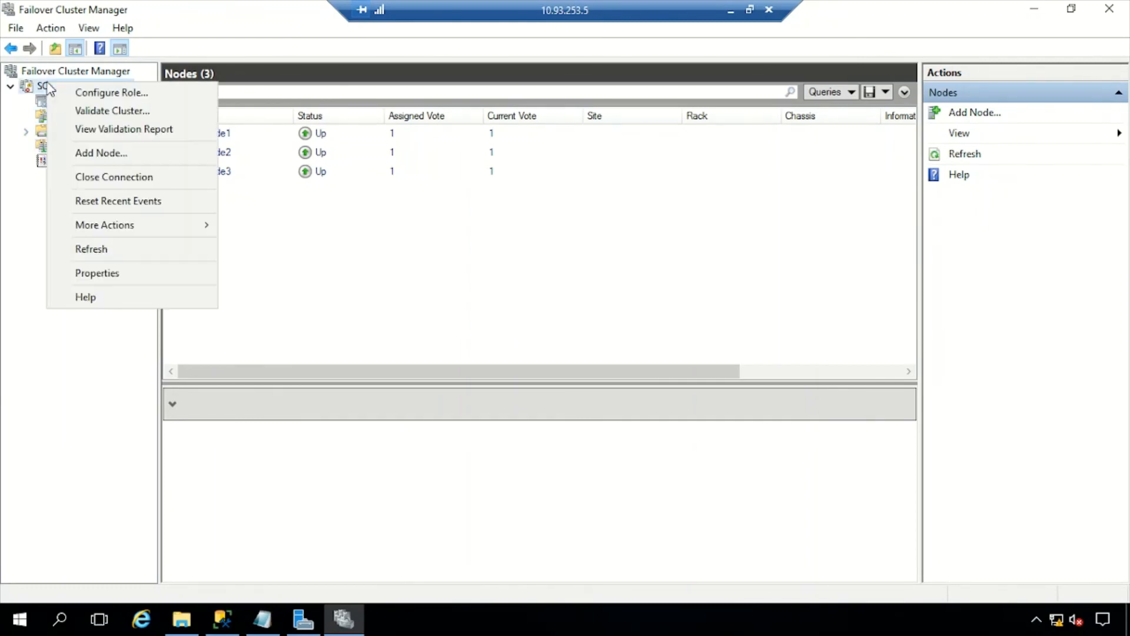
left_click(100, 250)
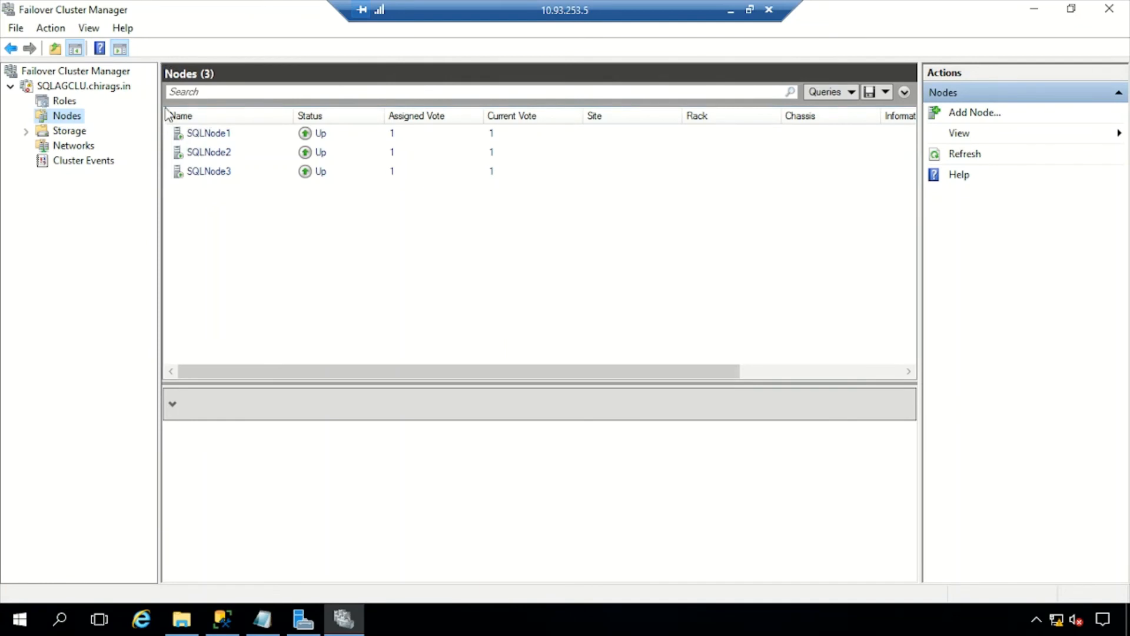
left_click(65, 104)
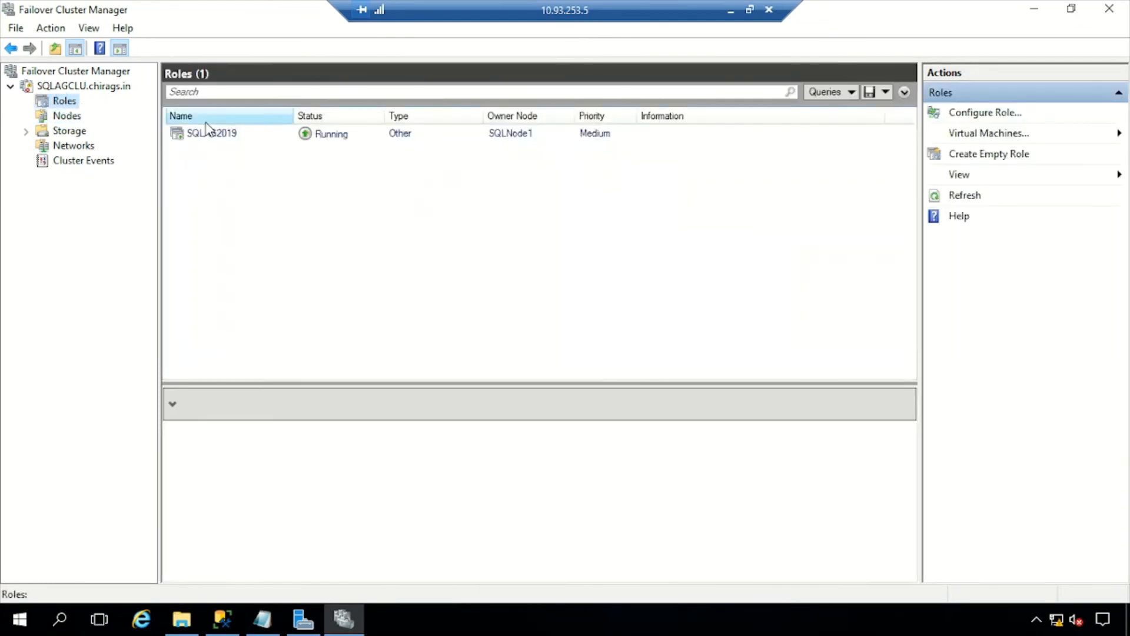
left_click(207, 136)
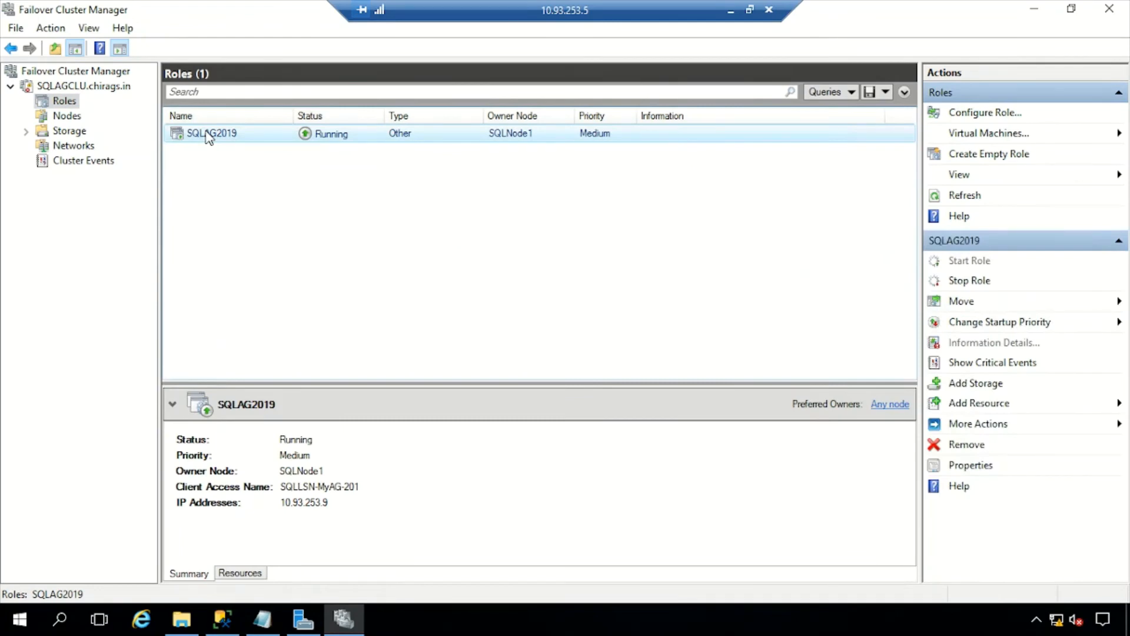
Review SQLAG2019's properties, including the Failover tab, and cancel without changes.
right_click(206, 134)
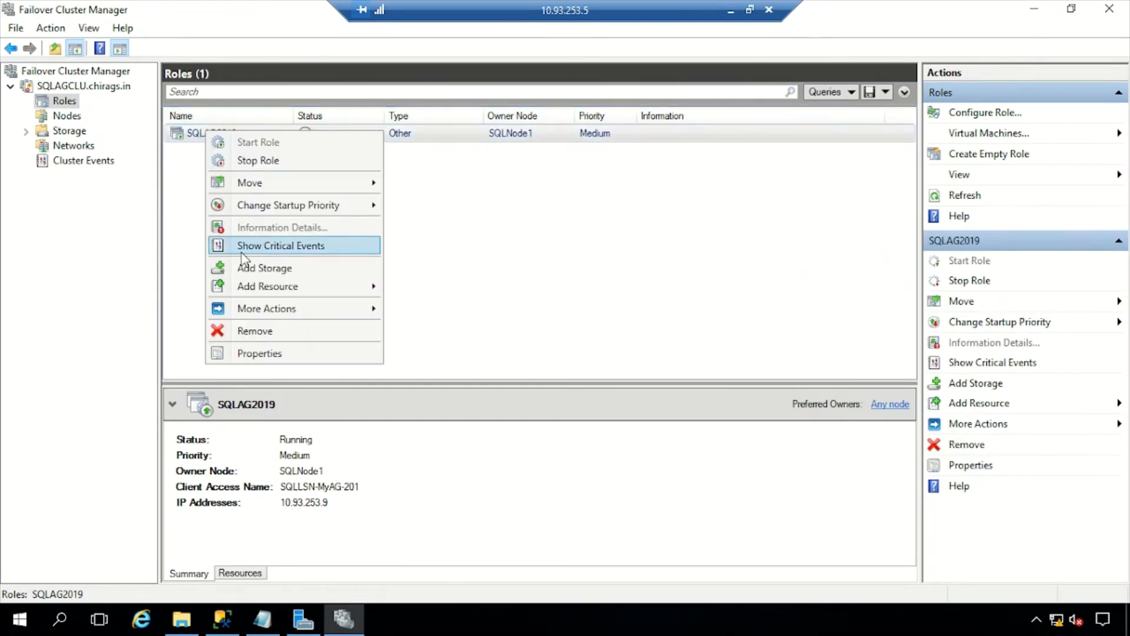
left_click(244, 353)
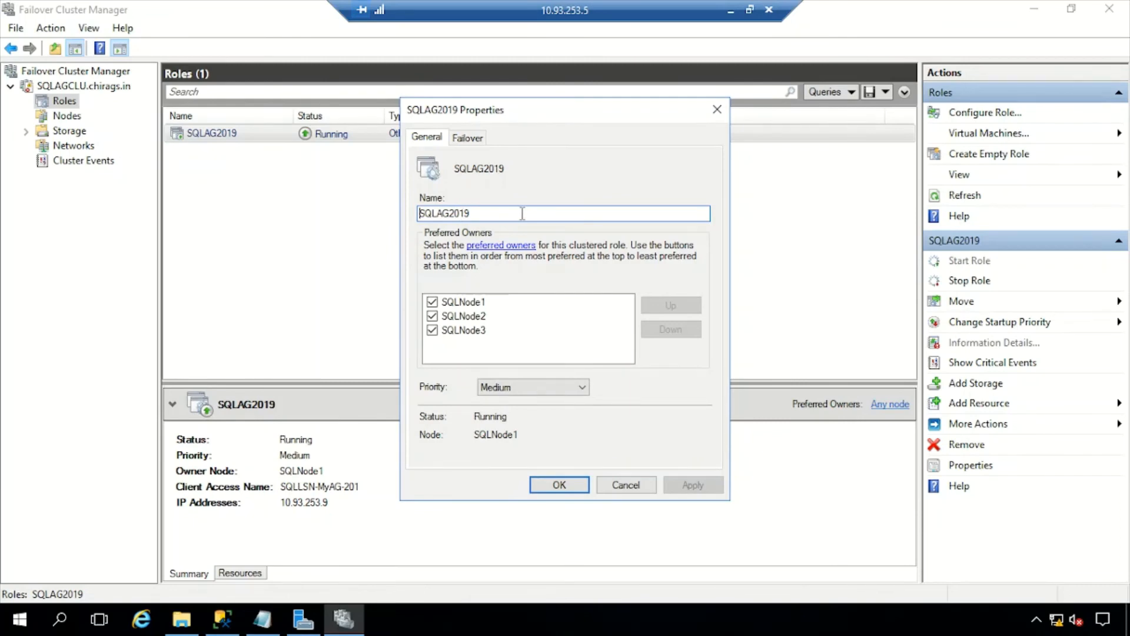
left_click(462, 139)
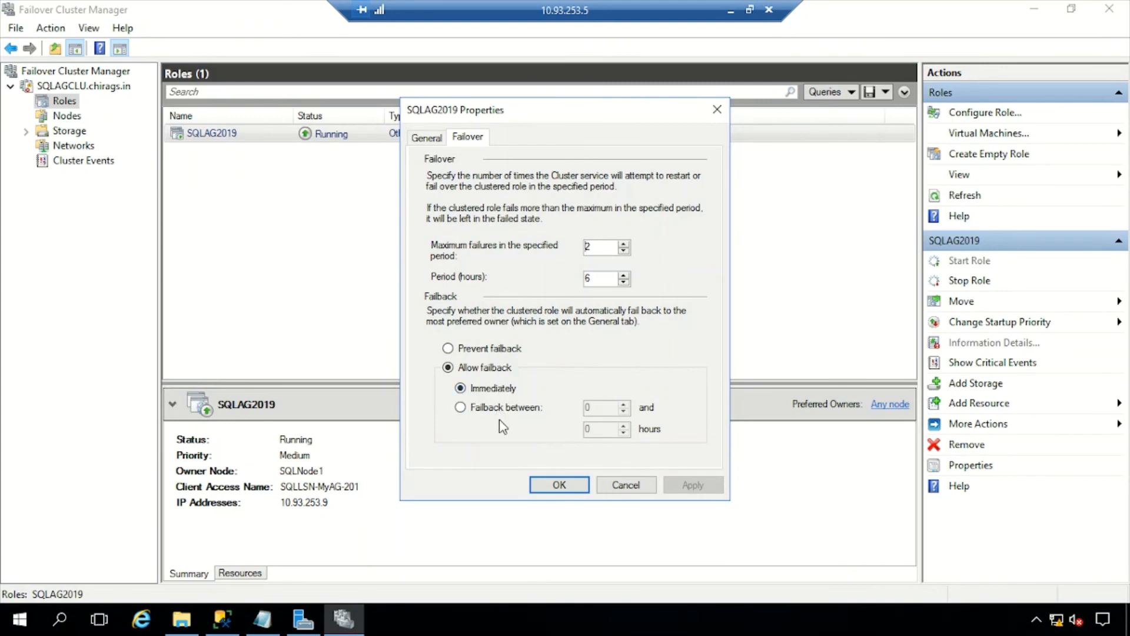
left_click(627, 488)
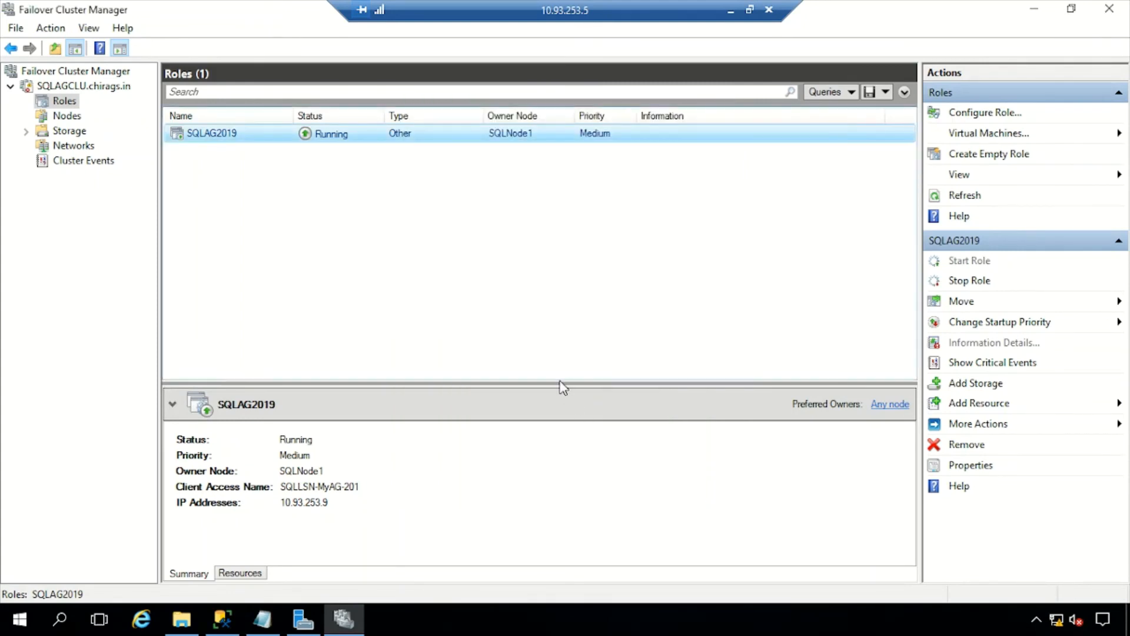
right_click(209, 134)
left_click(262, 354)
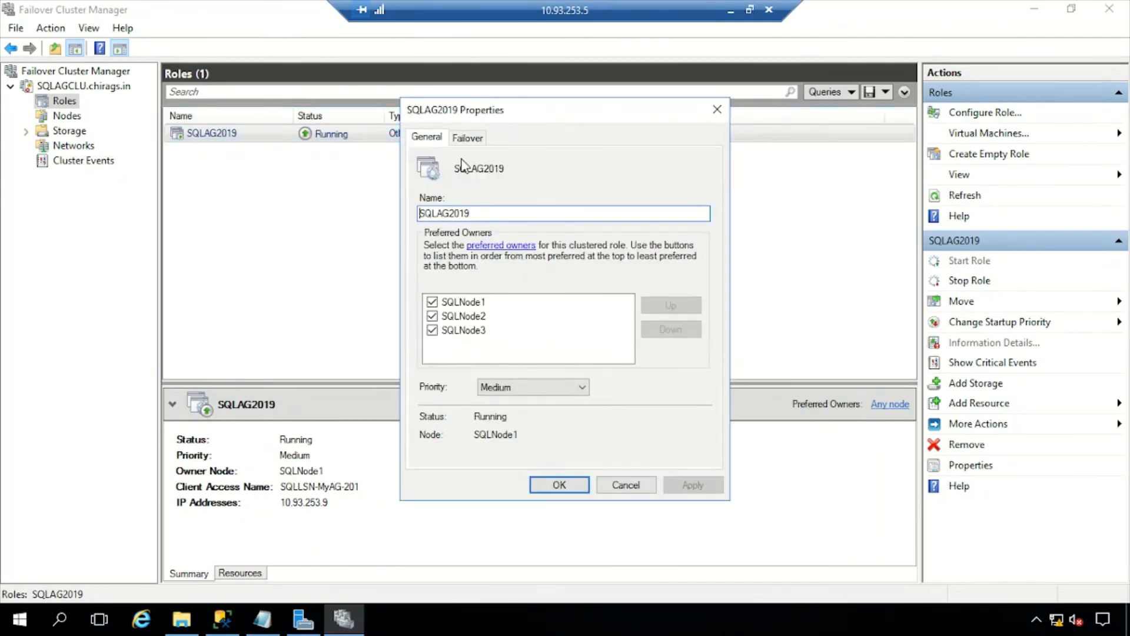
left_click(618, 489)
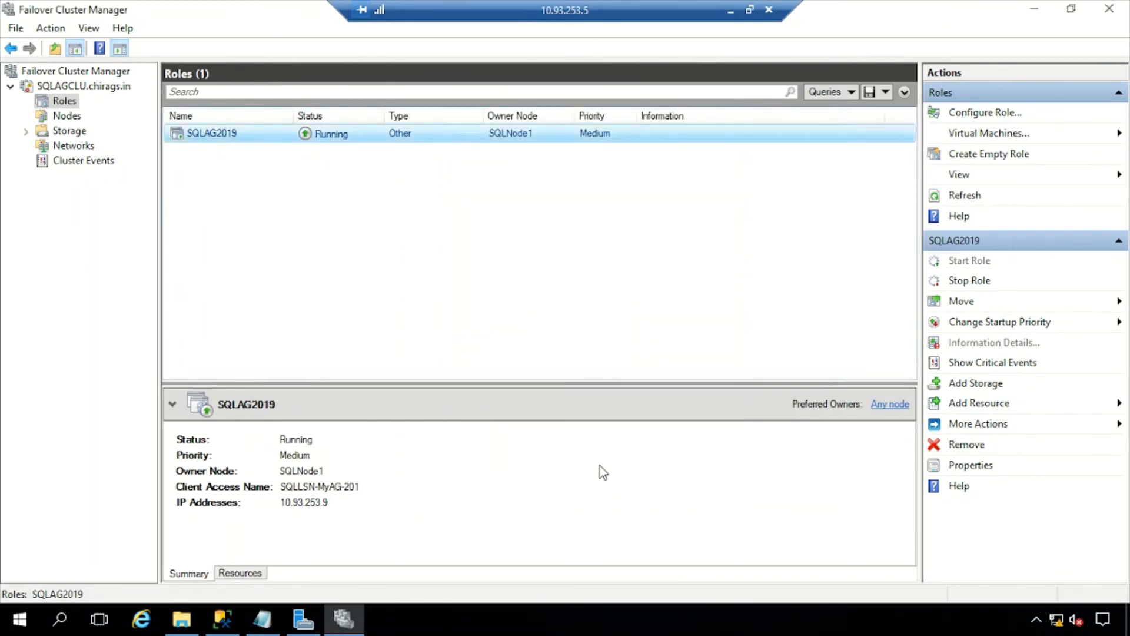
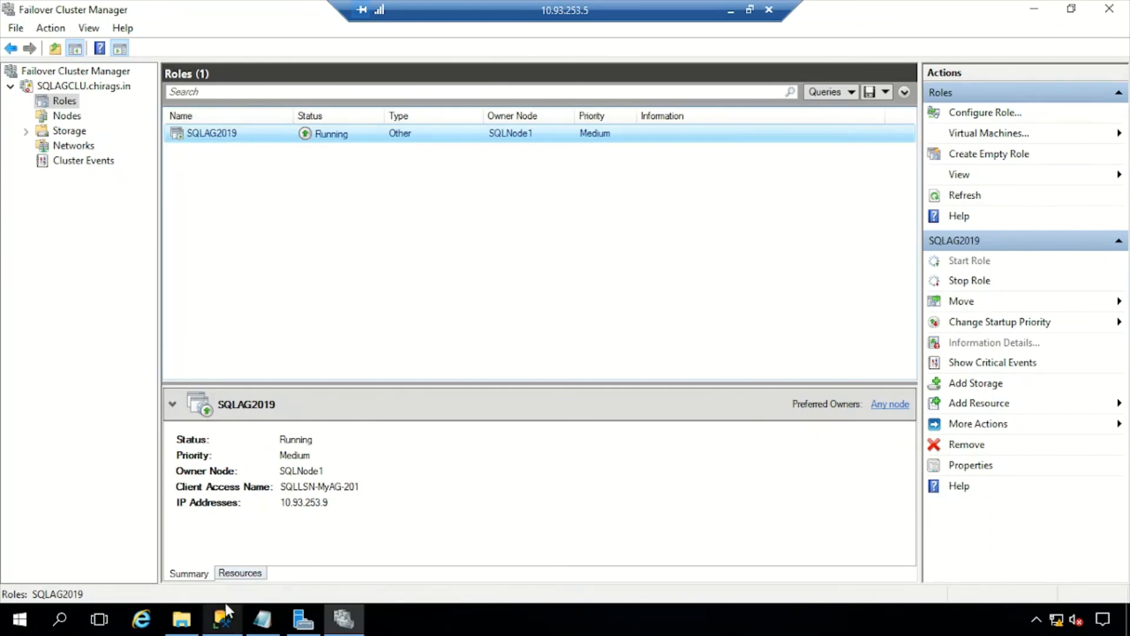
Switch from Failover Cluster Manager to the SSMS window with the SQLAG2019 dashboard.
mouse_move(224, 603)
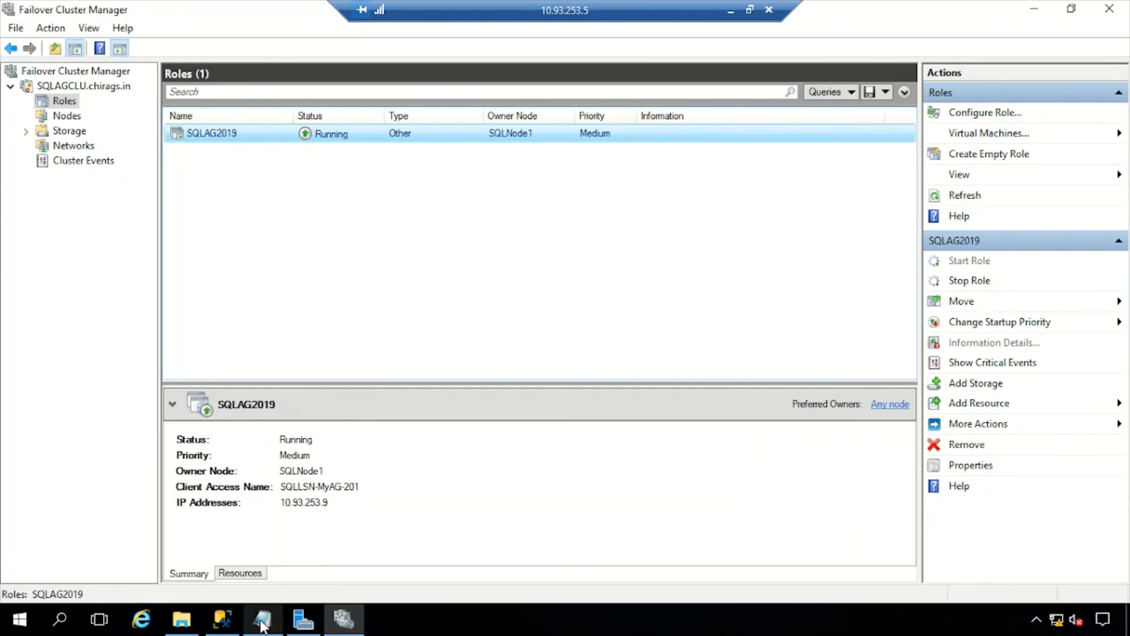
left_click(222, 618)
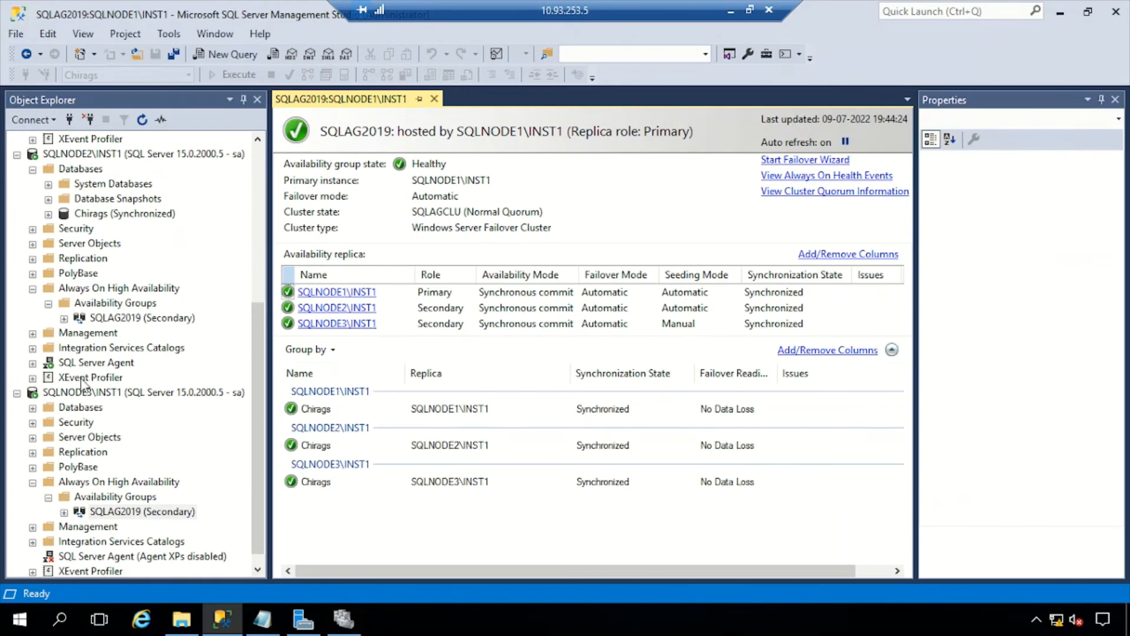
Collapse the SQLNODE3\INST1 tree and launch the Failover wizard for SQLAG2019 (Primary).
left_click(17, 393)
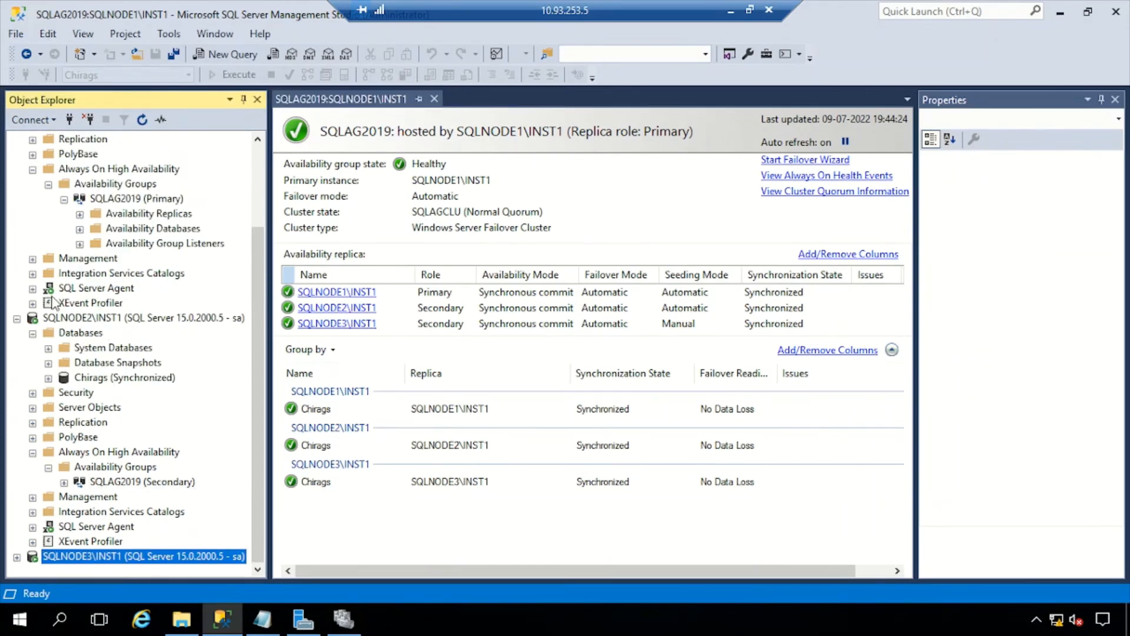
scroll(53, 304, "up", 3)
right_click(113, 303)
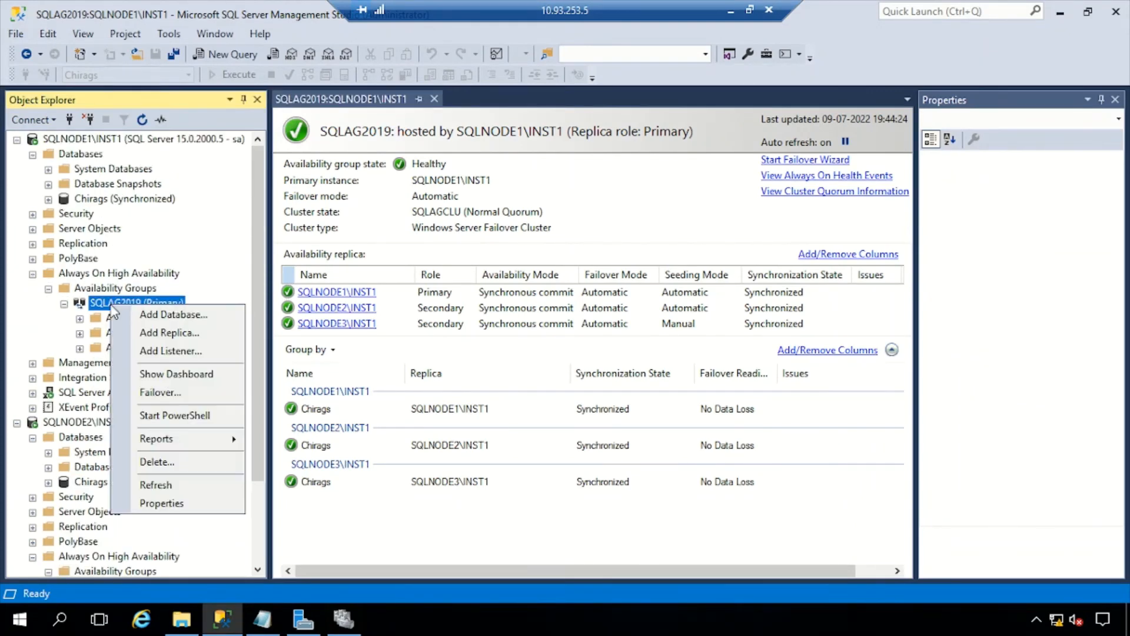
left_click(159, 392)
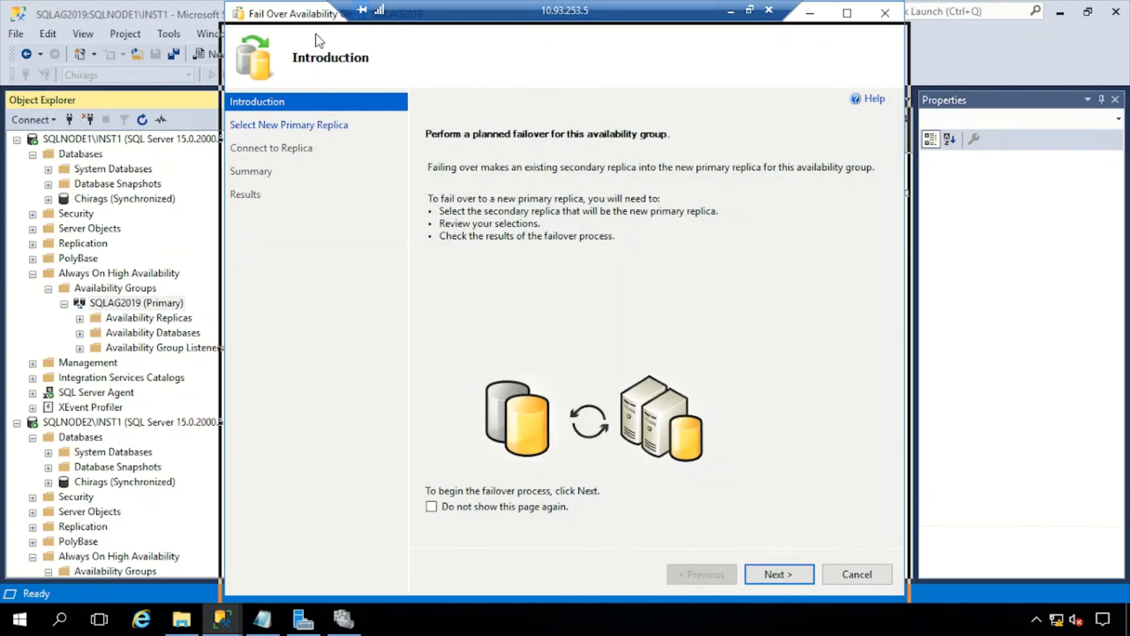
Select SQLNODE3\INST1 as the new primary replica in the failover wizard.
left_click_drag(317, 18, 353, 39)
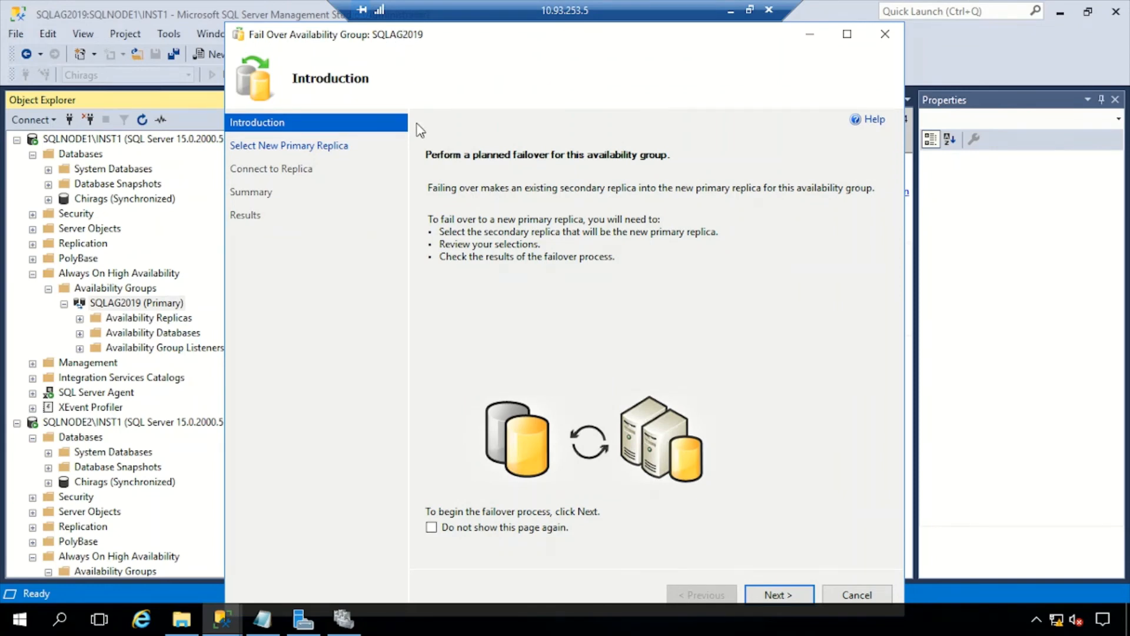
left_click(778, 595)
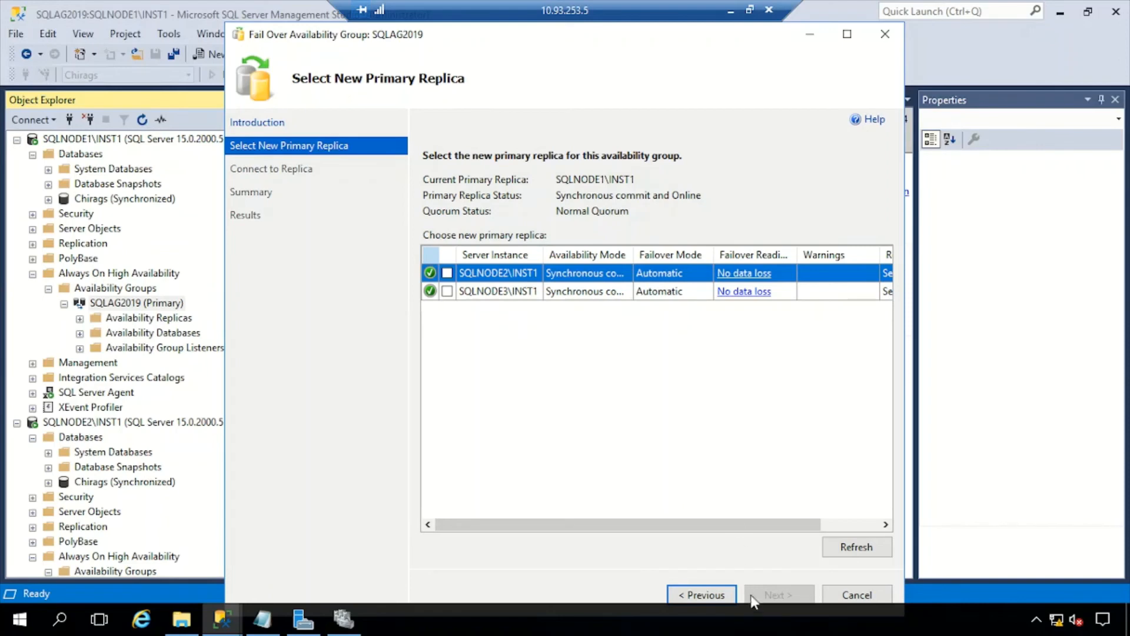
left_click(447, 291)
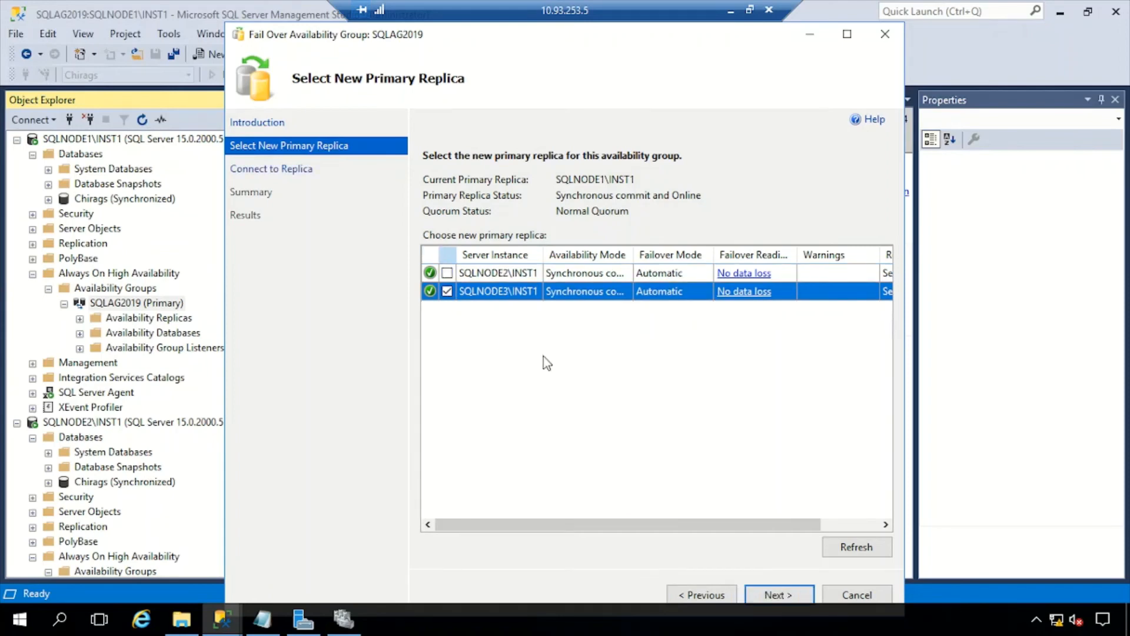
left_click(775, 595)
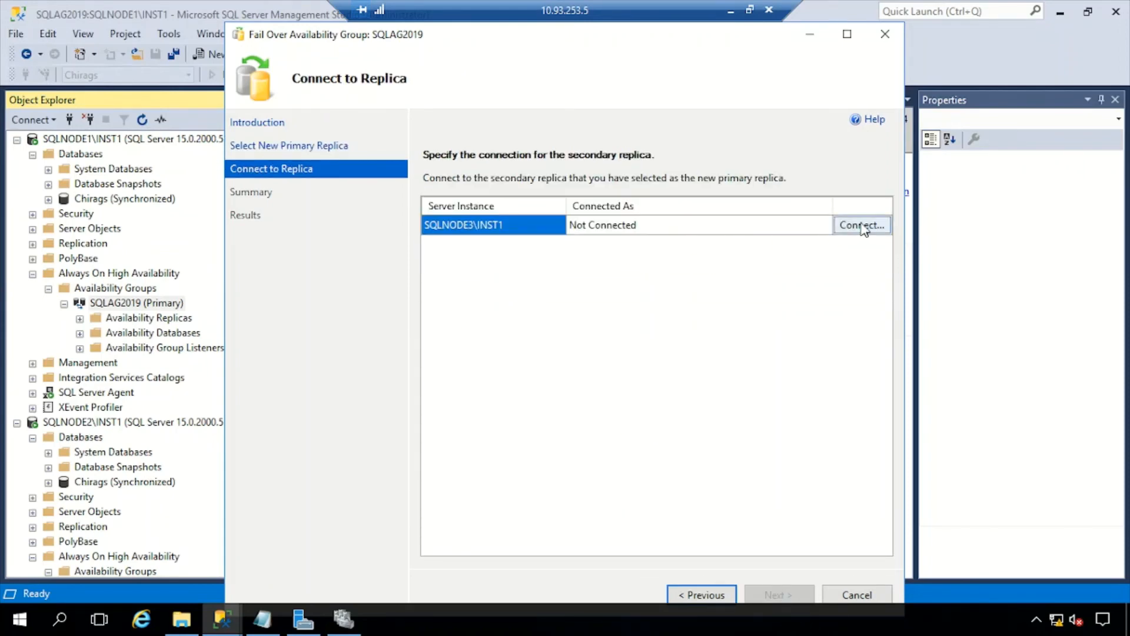
Connect to SQLNODE3\INST1 using SQL Server Authentication and the login password, then reach the Summary.
left_click(841, 230)
left_click(562, 233)
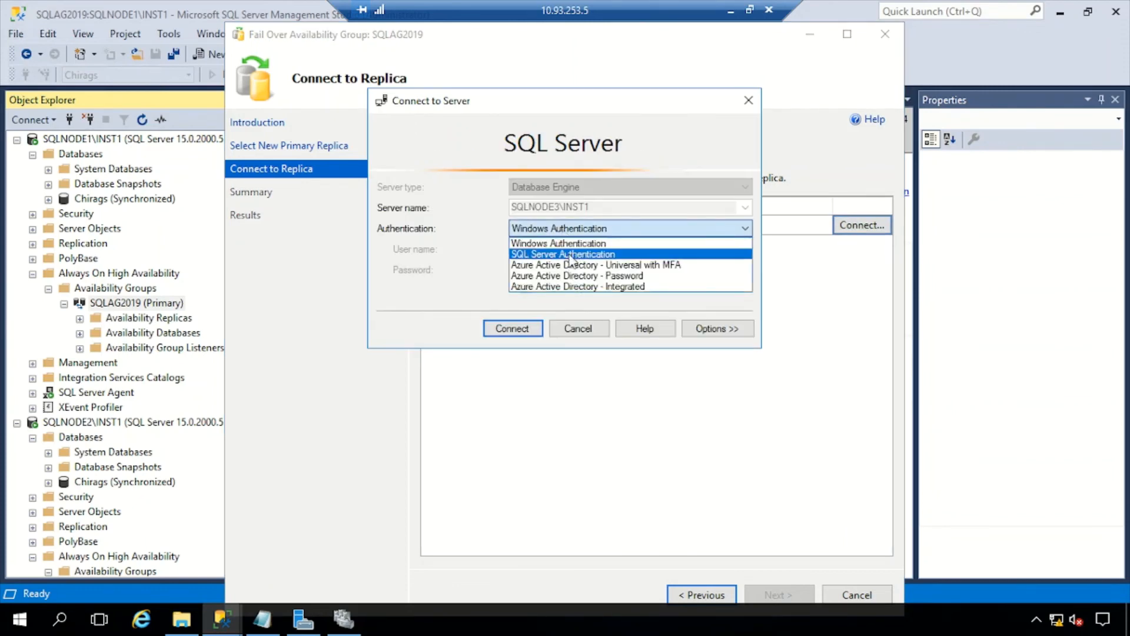
left_click(571, 251)
left_click(542, 267)
type("*")
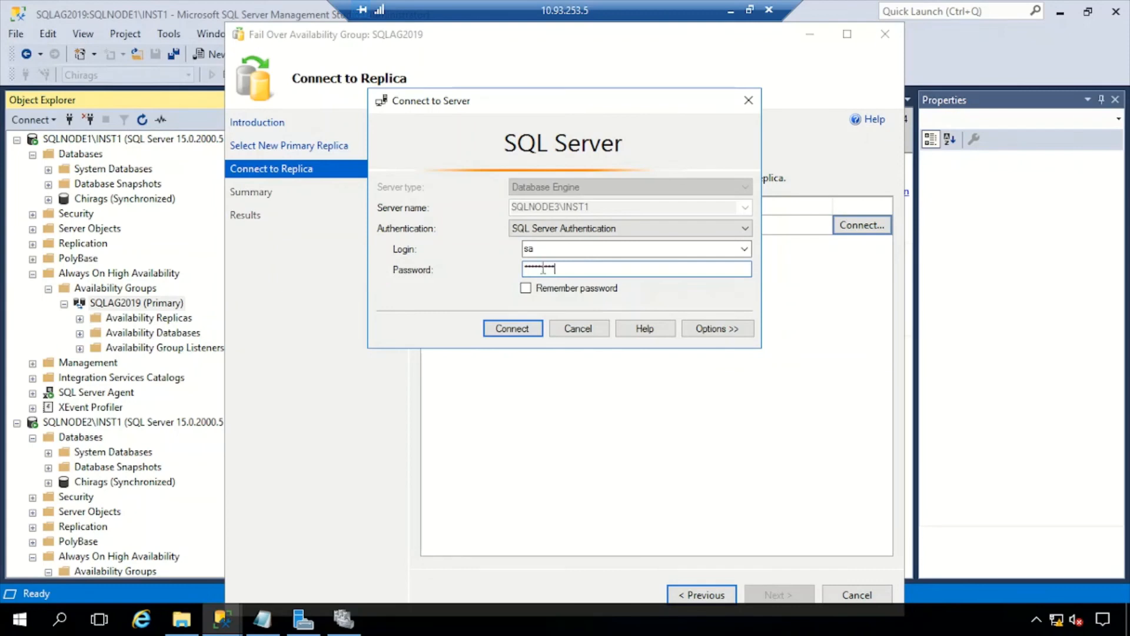
left_click(524, 329)
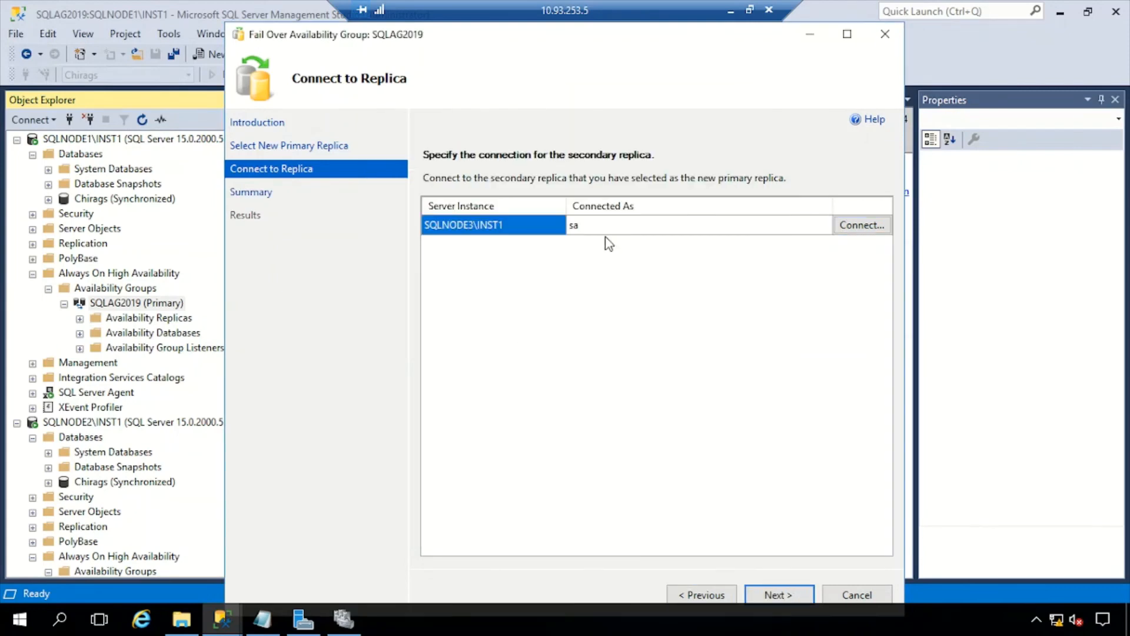
left_click(774, 595)
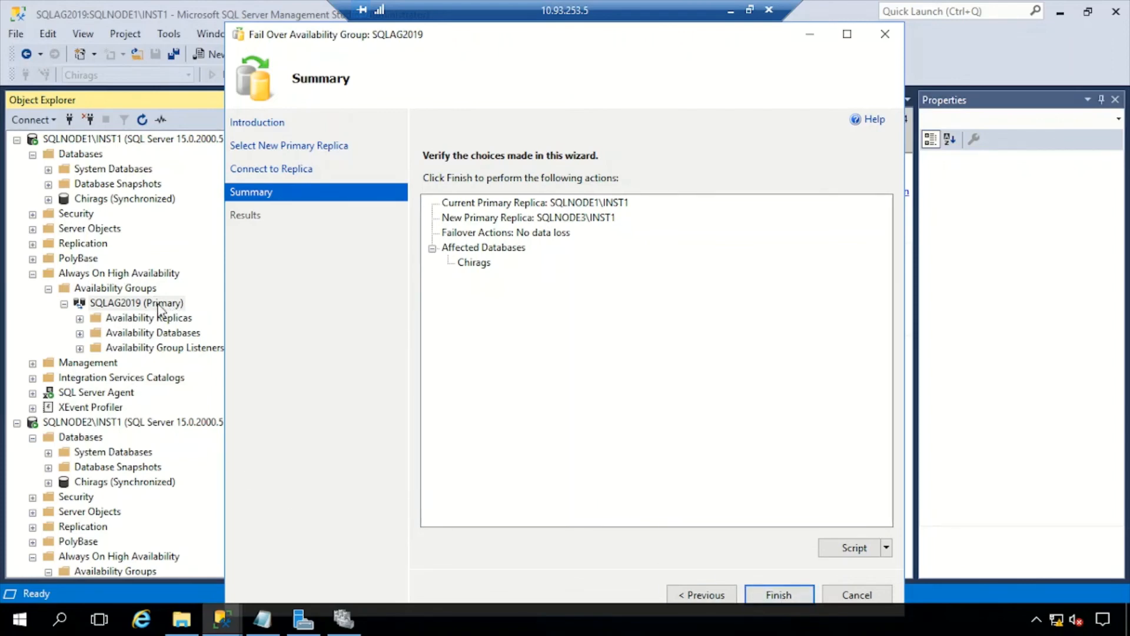
Run the failover from SQLNODE1\INST1 to SQLNODE3\INST1 and close the wizard after it succeeds.
scroll(109, 494, "down", 3)
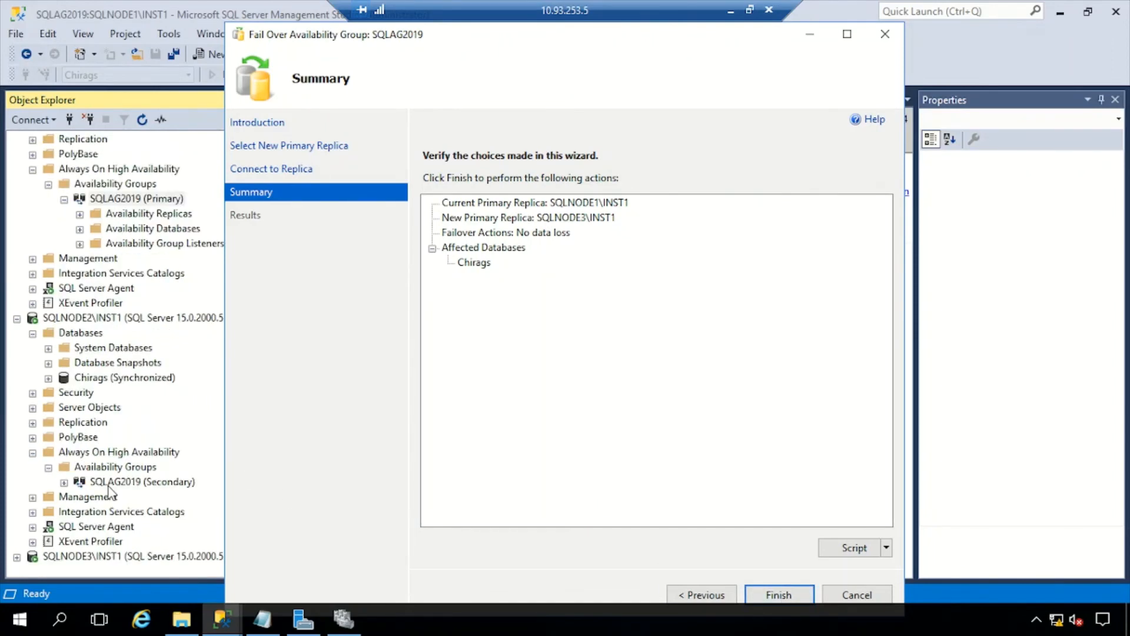
scroll(109, 494, "up", 3)
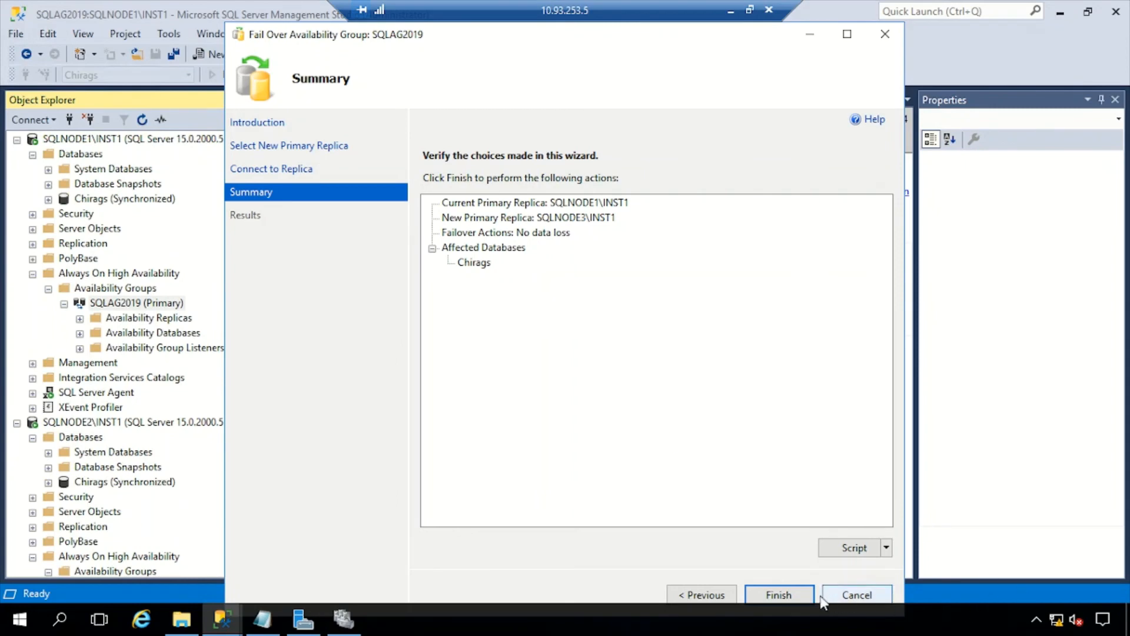
left_click(789, 595)
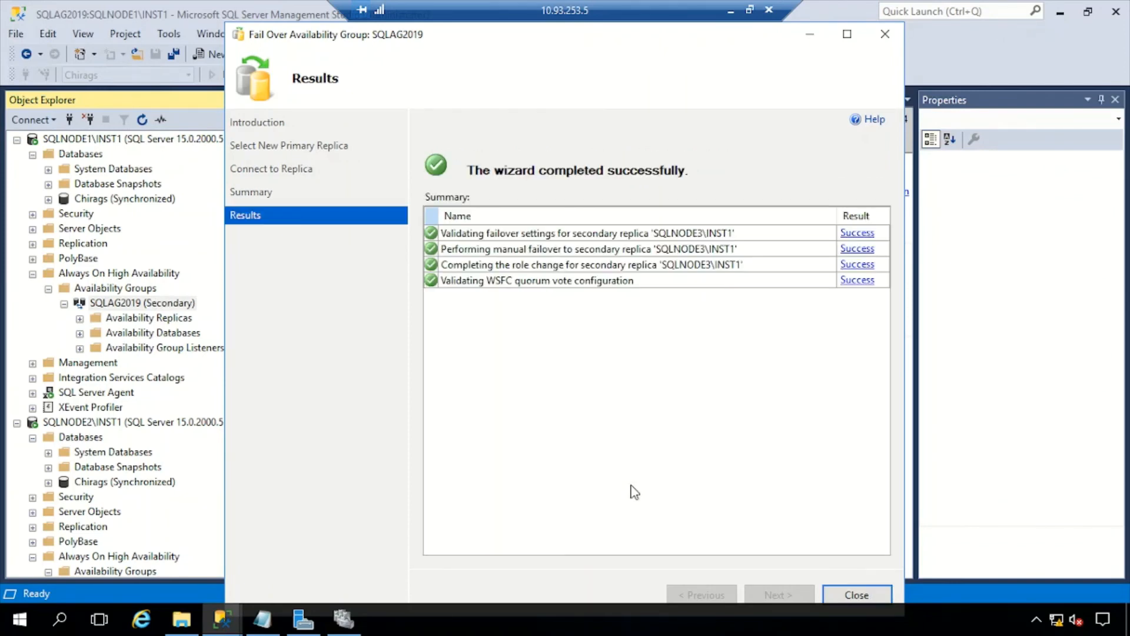
left_click(855, 596)
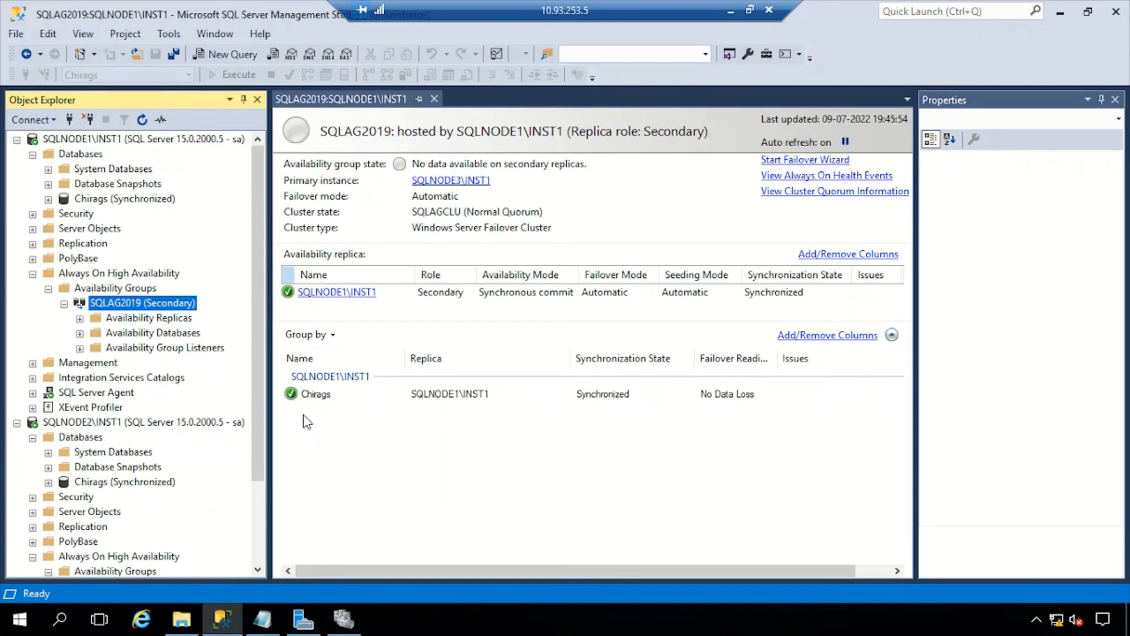
Expand and refresh the SQLNODE3\INST1 tree, briefly checking the Chirags database.
scroll(139, 313, "down", 3)
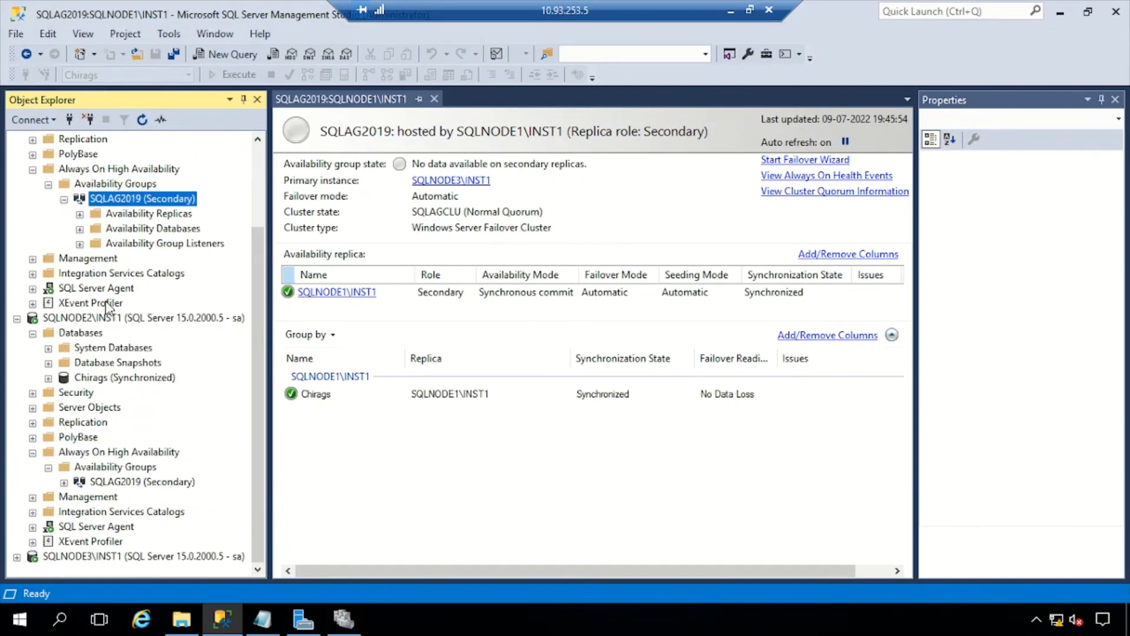
left_click(17, 557)
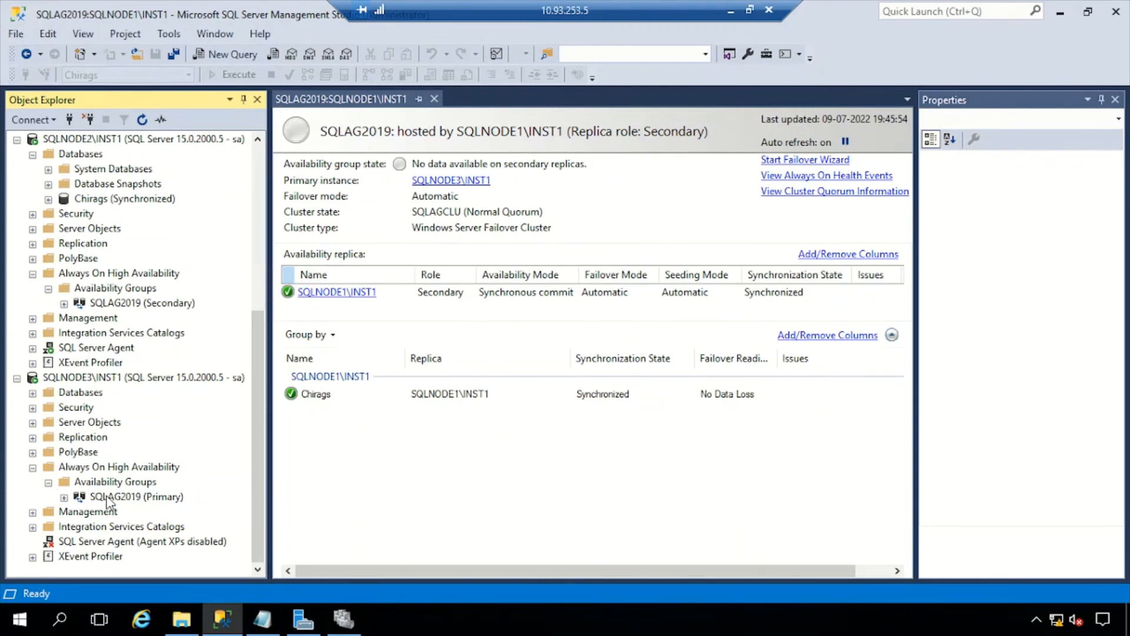
left_click(33, 393)
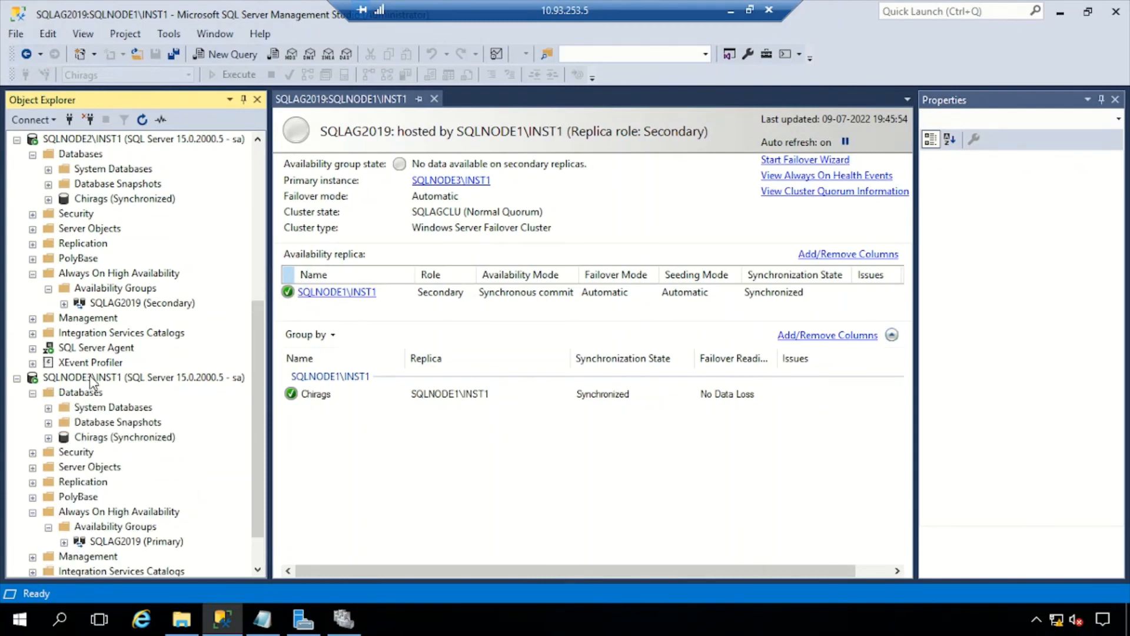
right_click(90, 379)
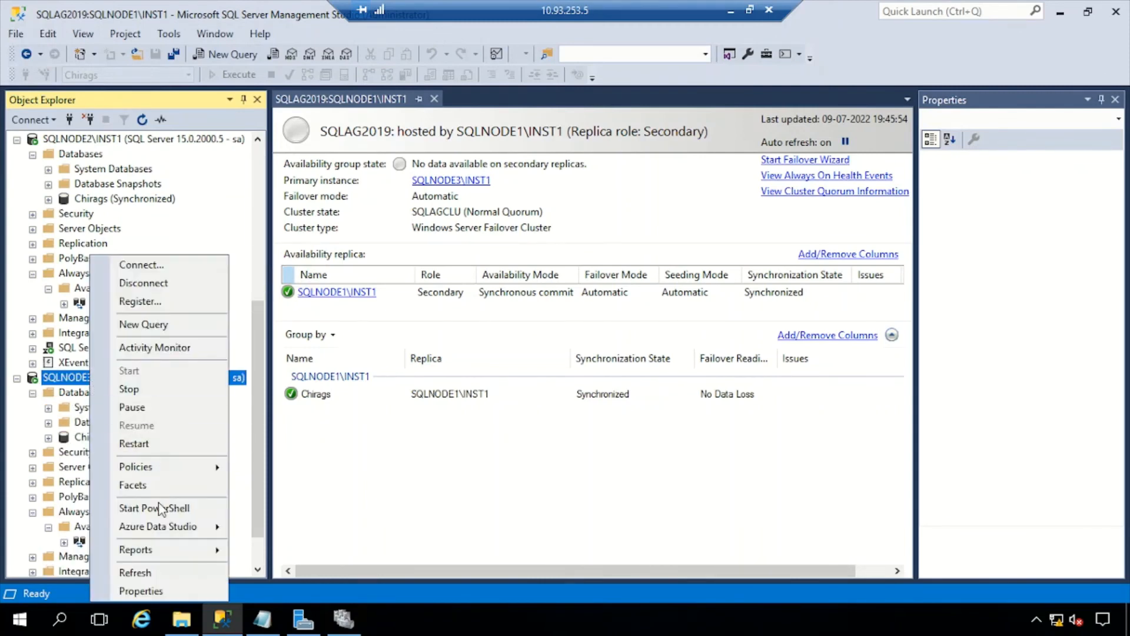
left_click(151, 572)
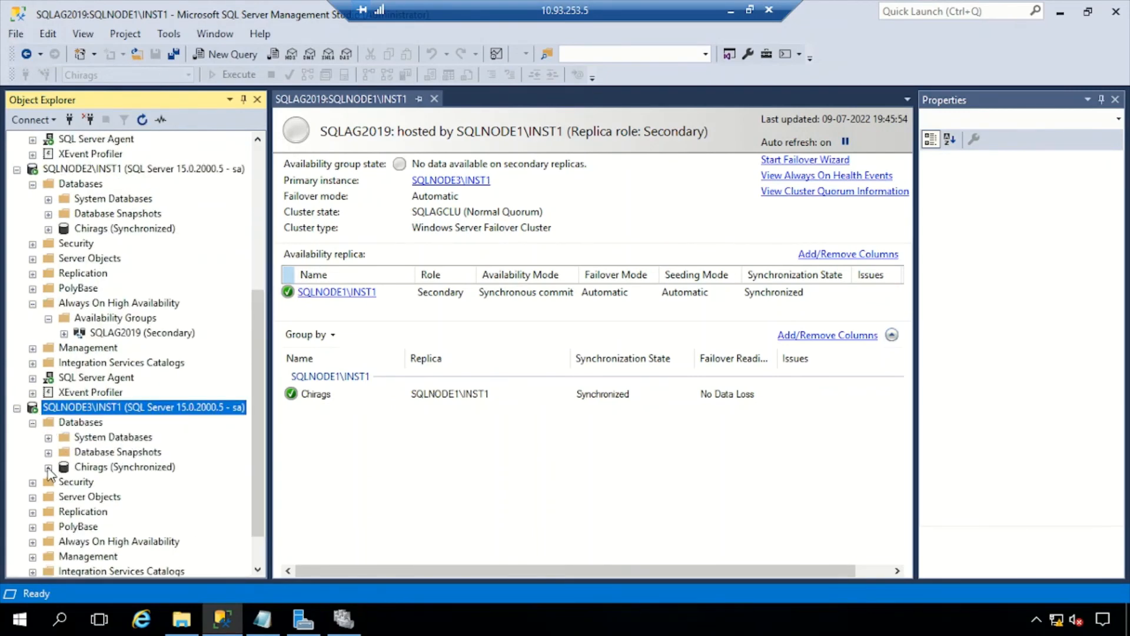
left_click(49, 466)
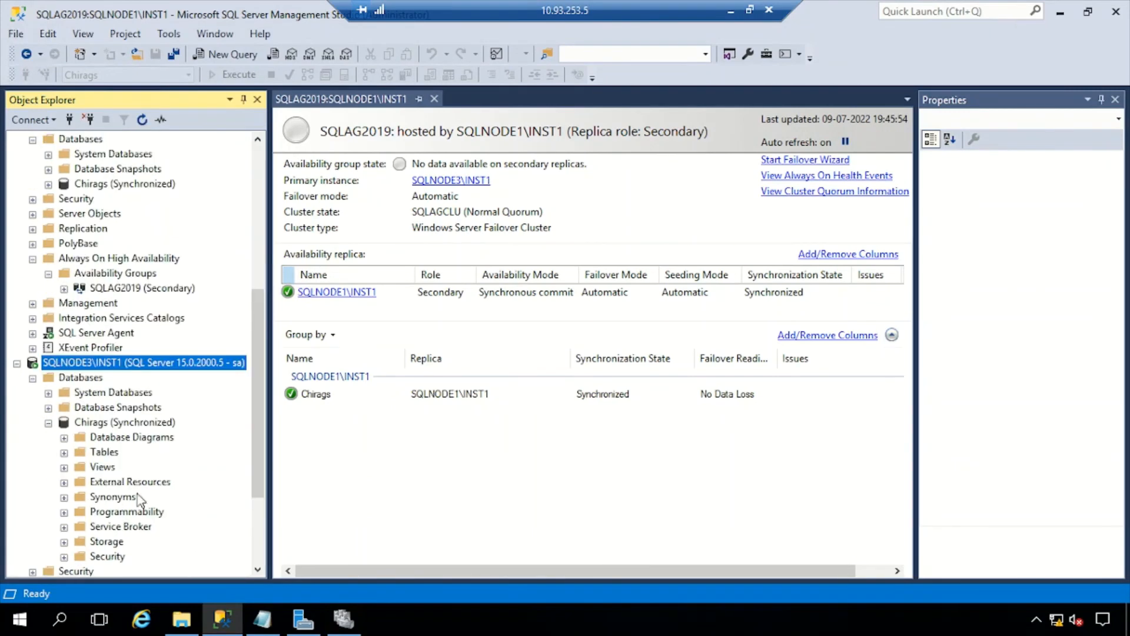
left_click(48, 422)
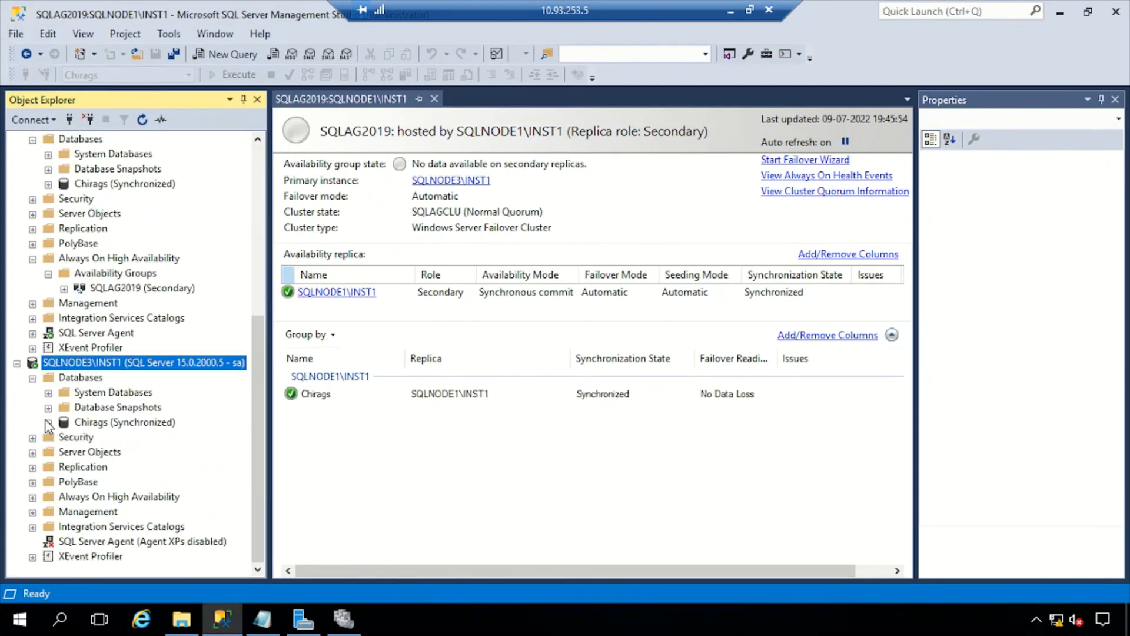
Open the dashboard for SQLAG2019 (Primary) under SQLNODE3\INST1's Always On High Availability node.
left_click(32, 497)
left_click(49, 512)
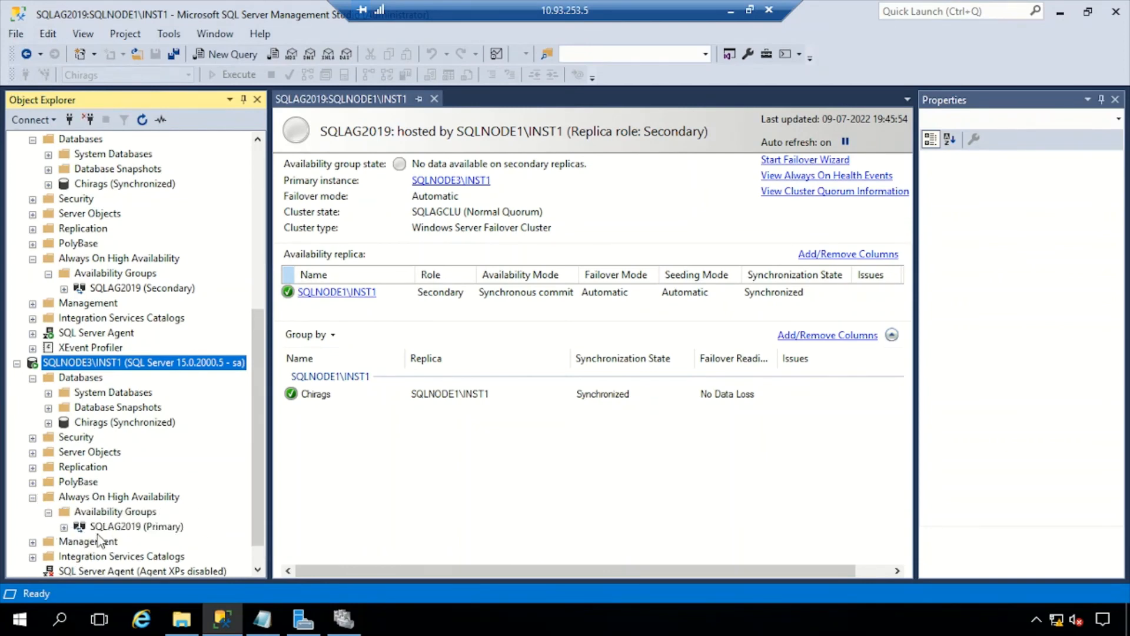
right_click(113, 526)
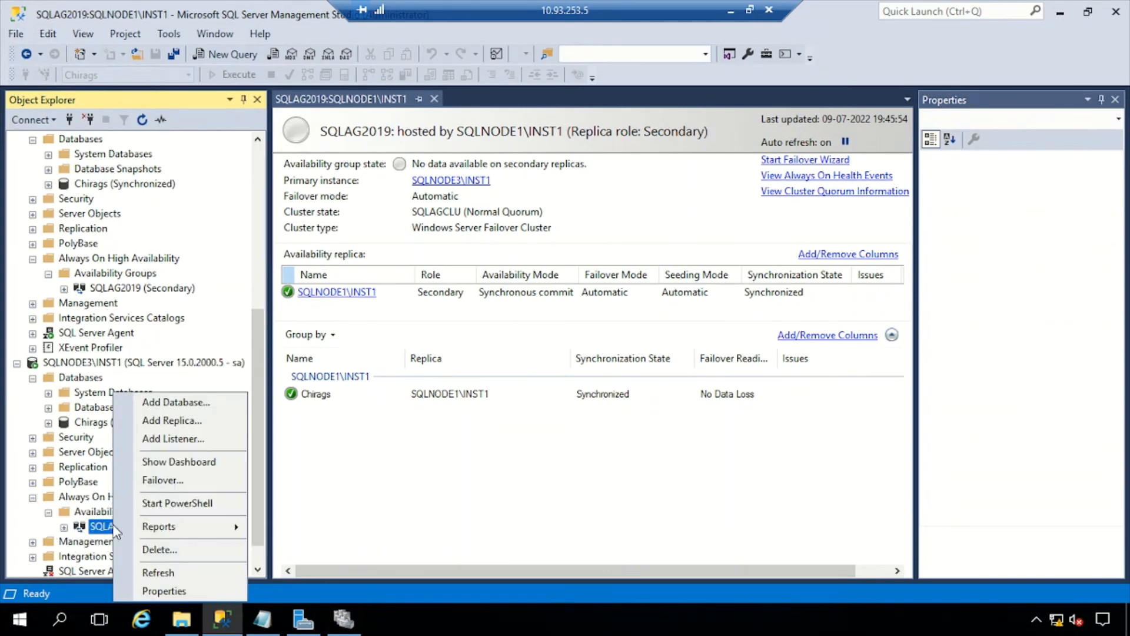
left_click(185, 468)
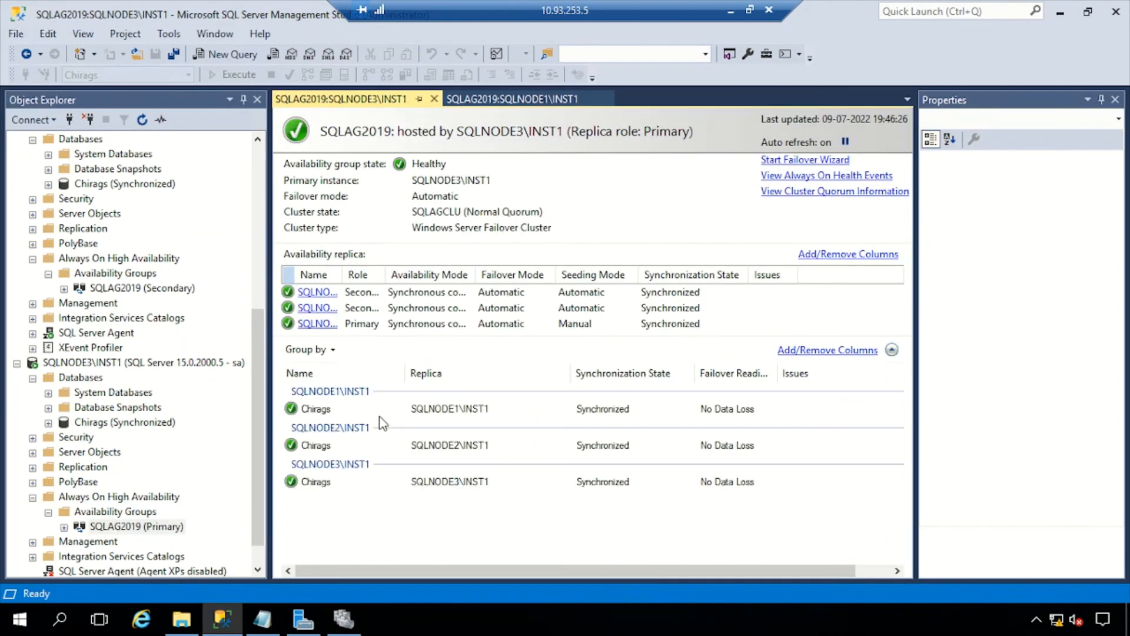
Widen the replica Name column to show full names, then check Failover Cluster Manager.
left_click_drag(342, 274, 489, 275)
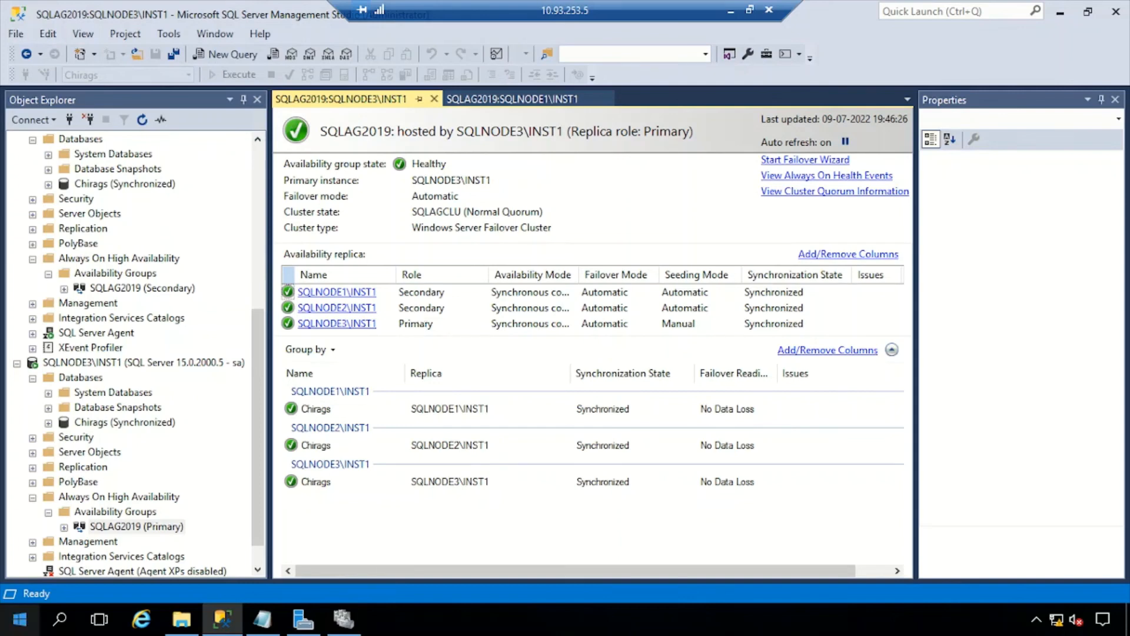
left_click(343, 618)
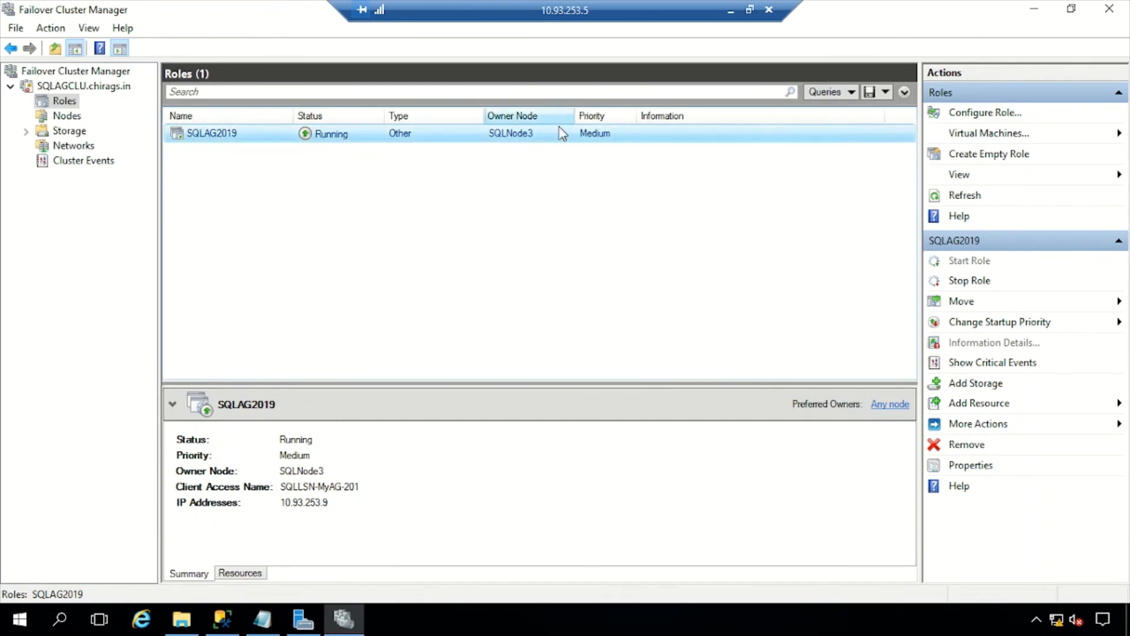
Minimise the 10.93.253.5 session and switch to the 10.93.253.10 remote session.
left_click(223, 619)
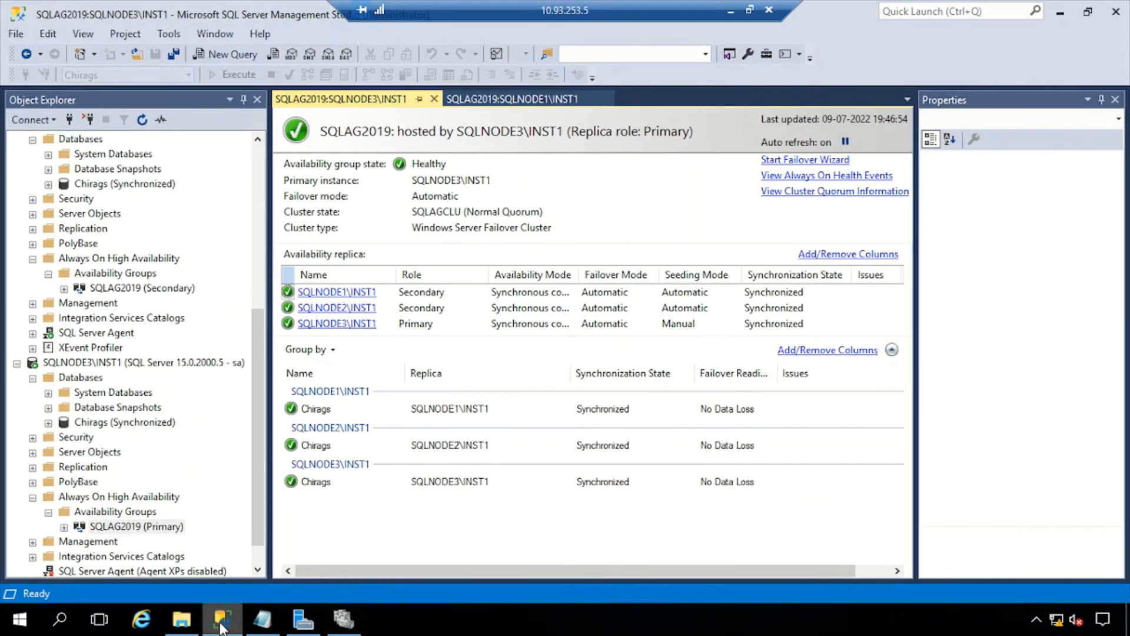
left_click(730, 17)
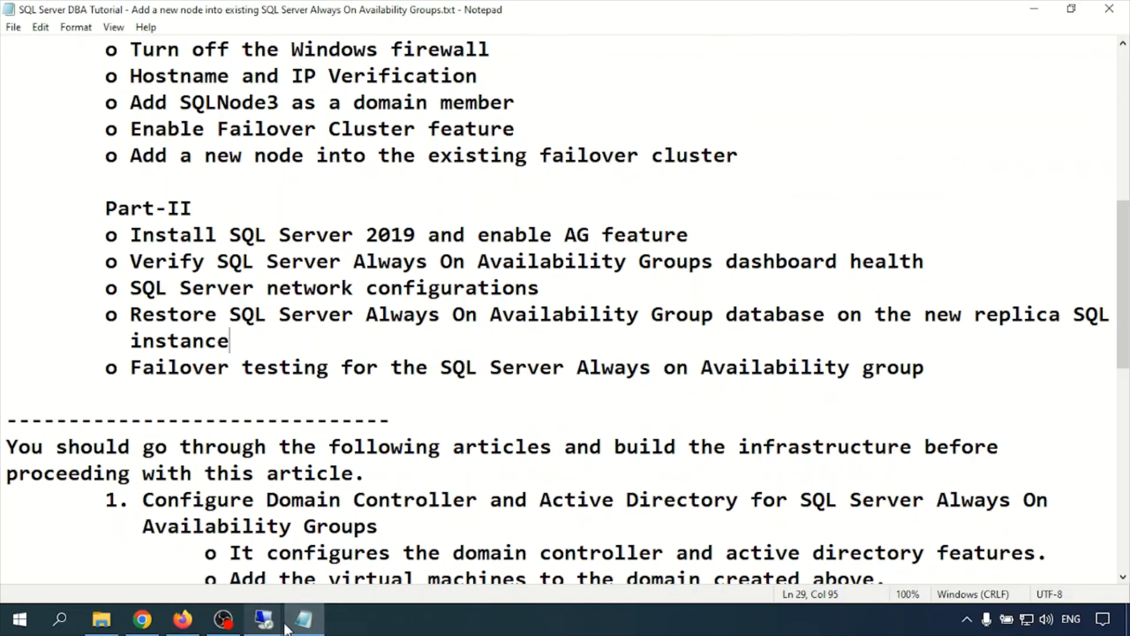
mouse_move(266, 625)
left_click(552, 554)
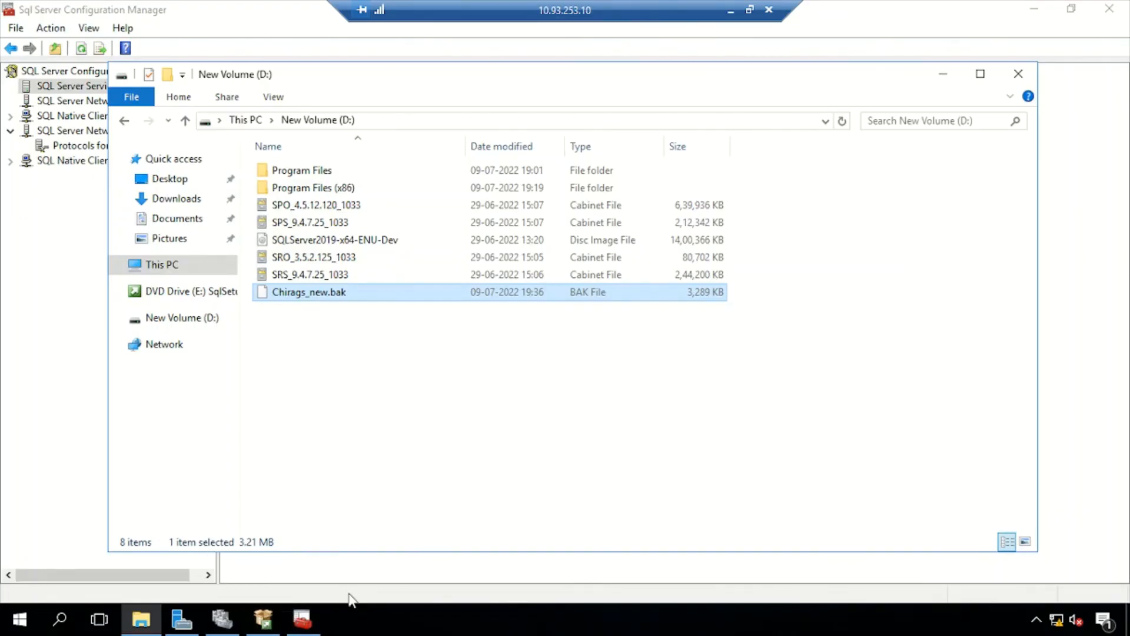
Stop the SQL Server (INST1) service in Configuration Manager on 10.93.253.10, then minimise the session.
left_click(303, 625)
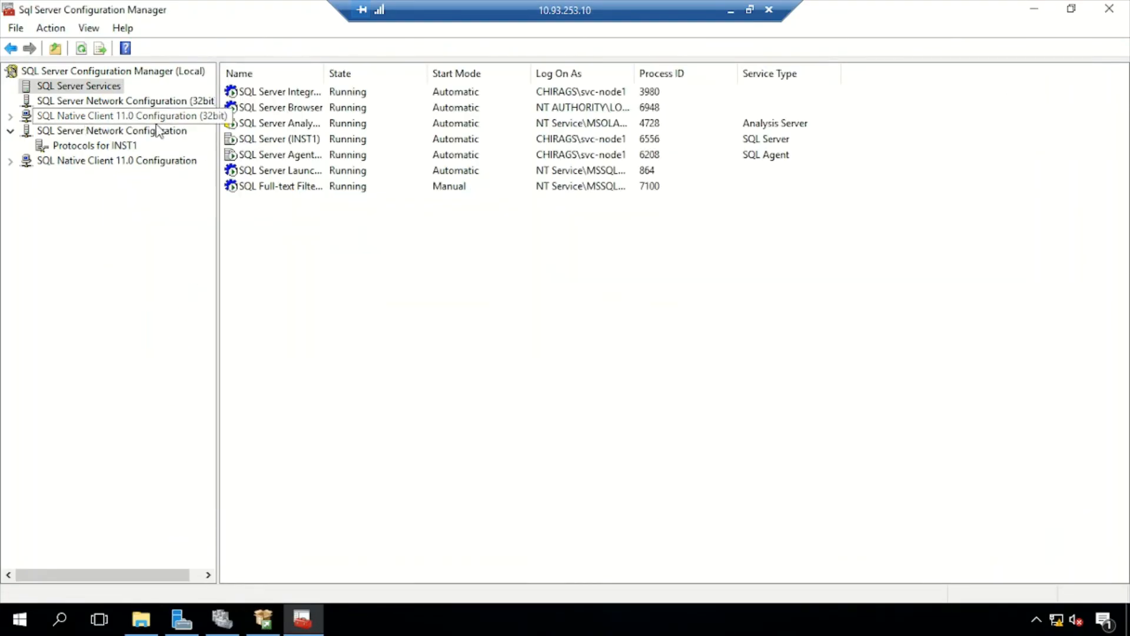
right_click(255, 142)
left_click(288, 170)
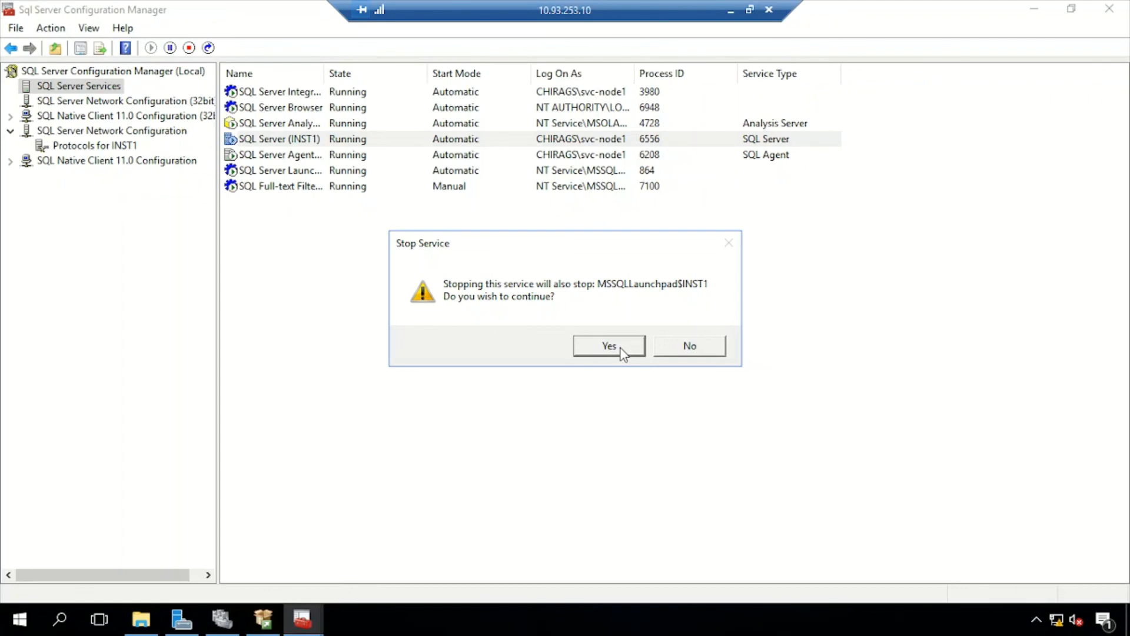
left_click(623, 354)
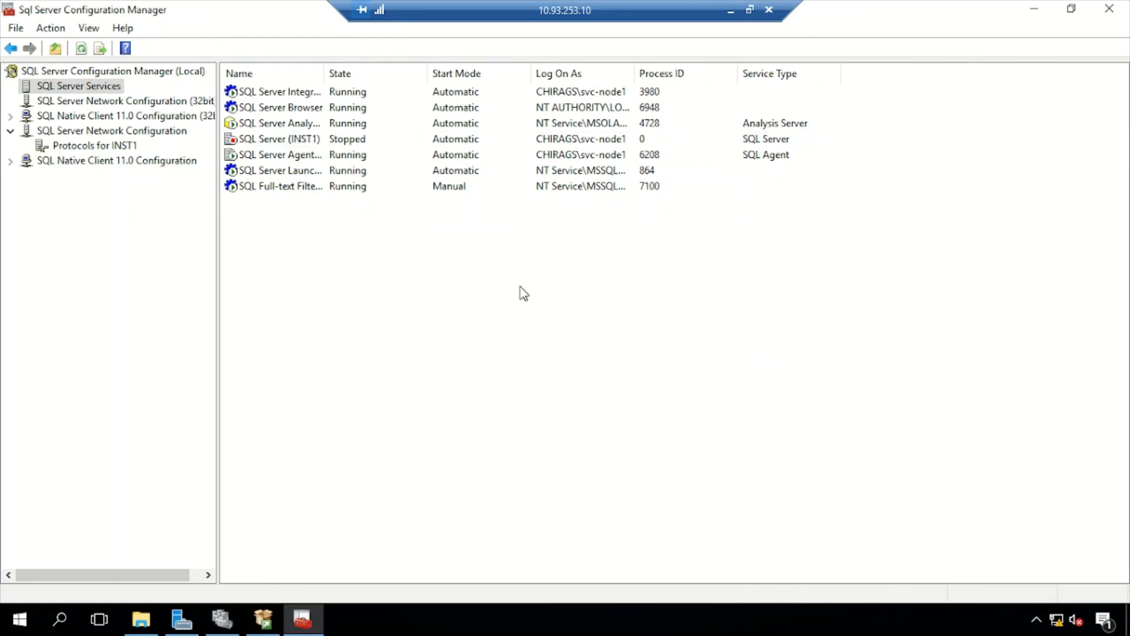
left_click(733, 11)
left_click(262, 620)
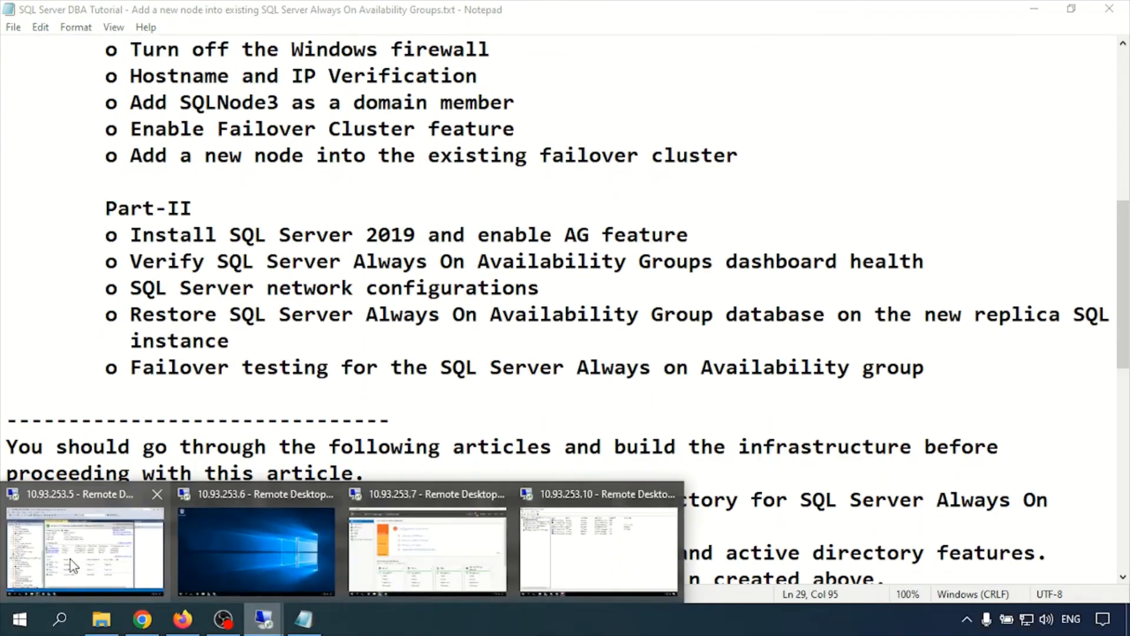
In the 10.93.253.5 session, open SQLNODE1\INST1's SQLAG2019 dashboard, then Failover Cluster Manager.
left_click(88, 553)
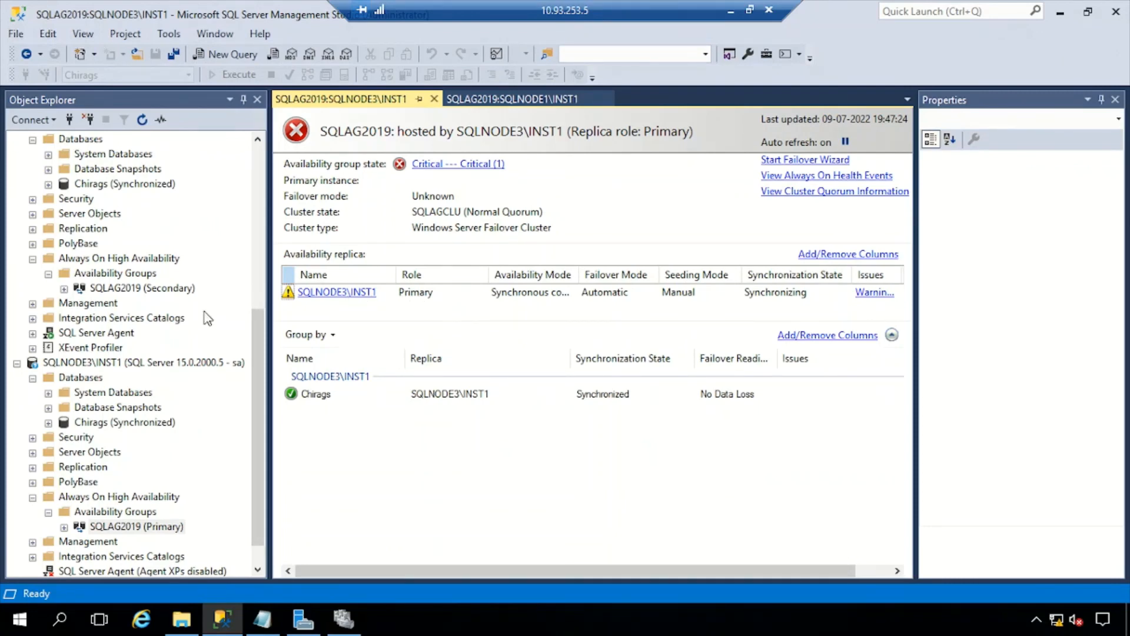
scroll(136, 347, "up", 5)
scroll(137, 347, "up", 2)
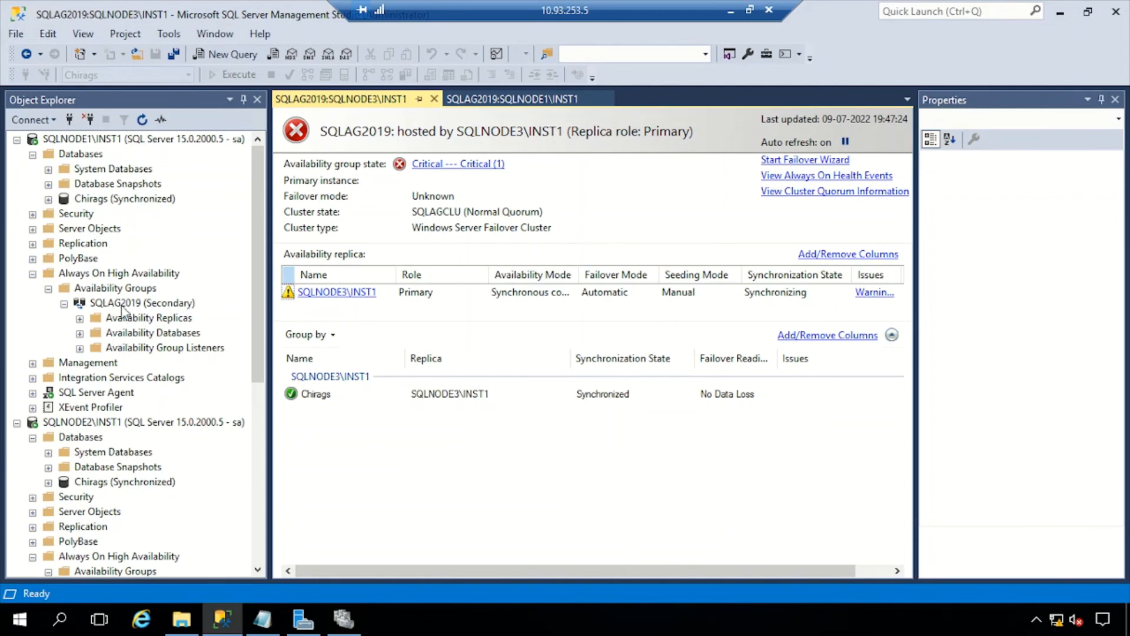
right_click(122, 304)
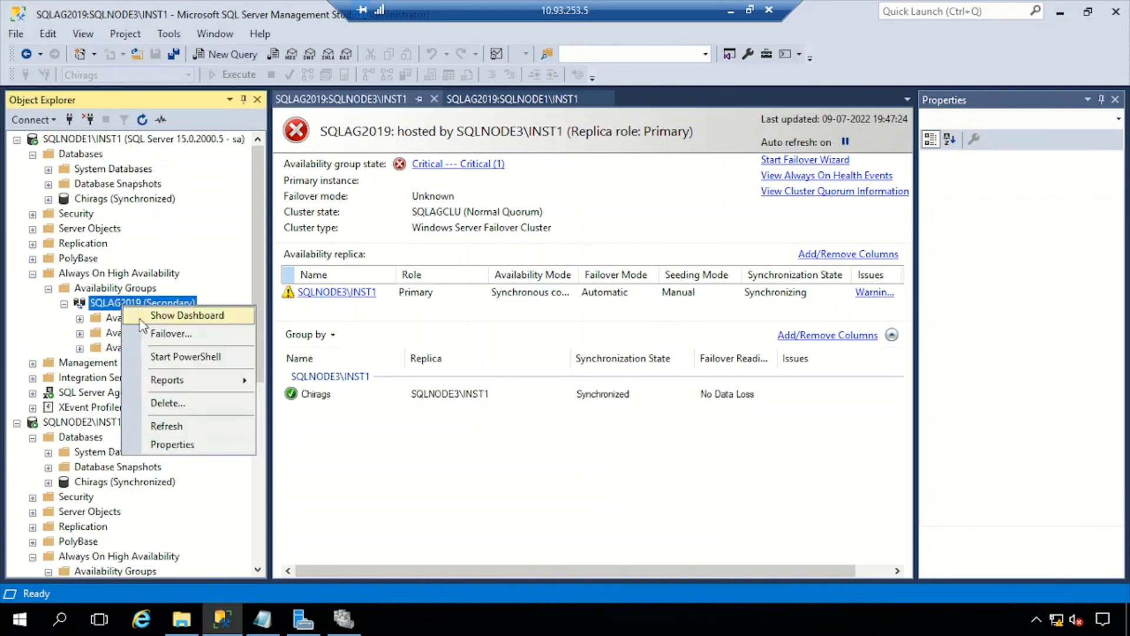
left_click(177, 315)
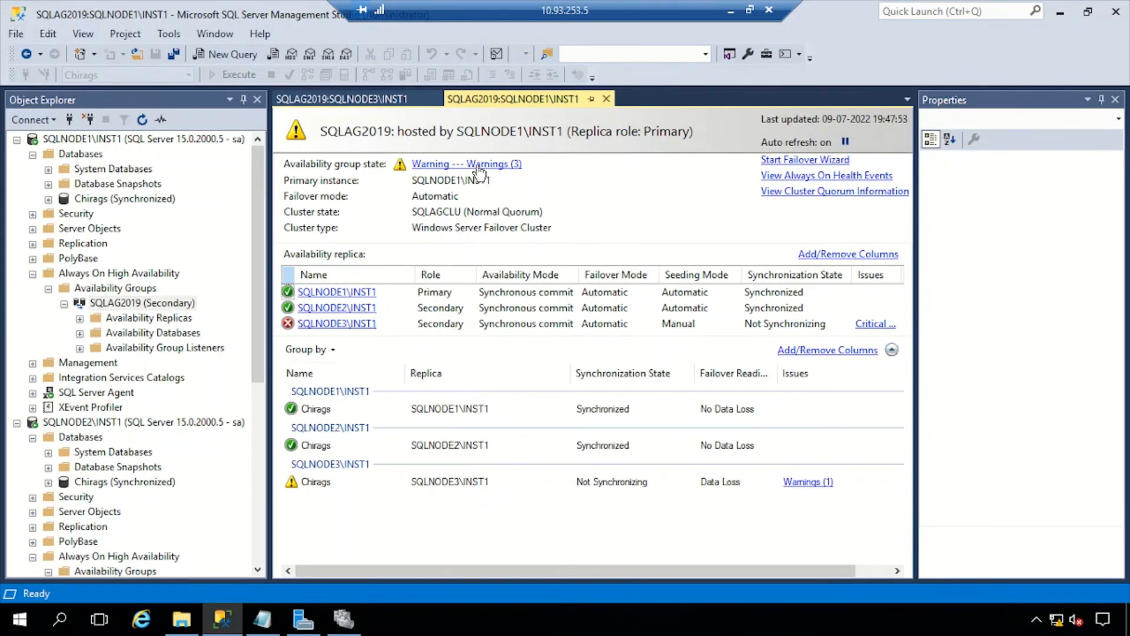
left_click(344, 621)
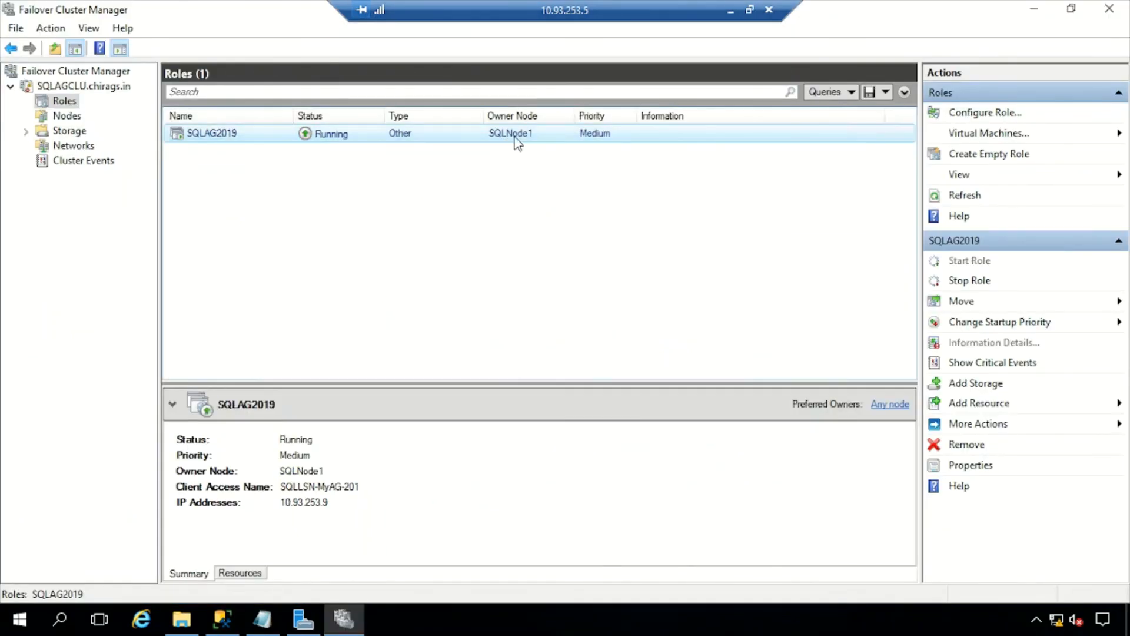
Switch from the 10.93.253.5 session to the 10.93.253.10 remote session.
left_click(729, 10)
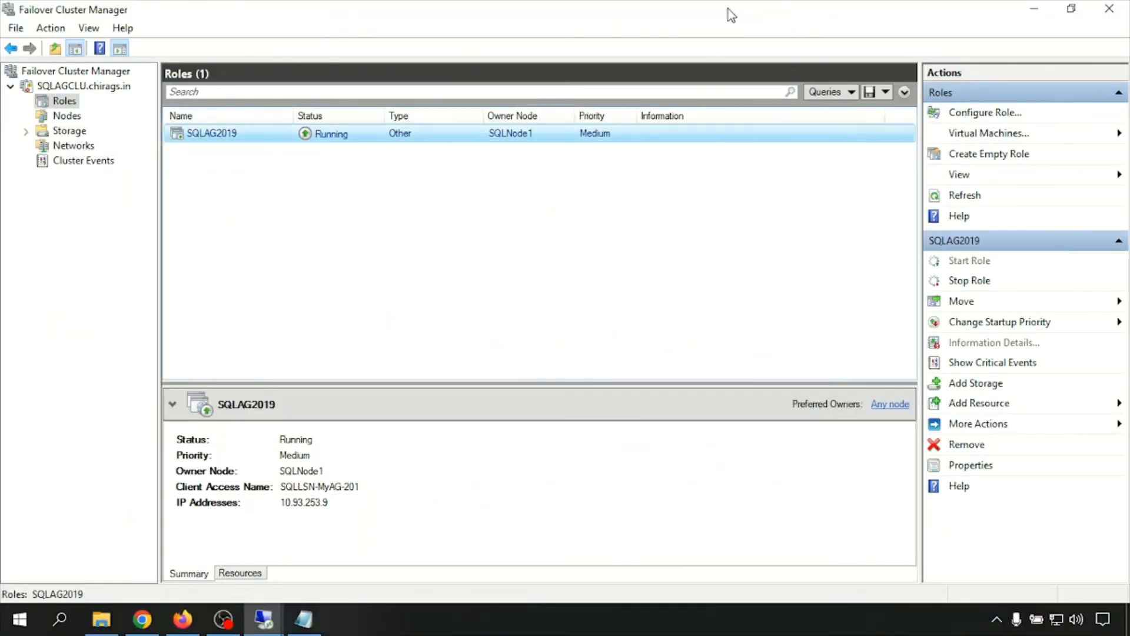
mouse_move(273, 622)
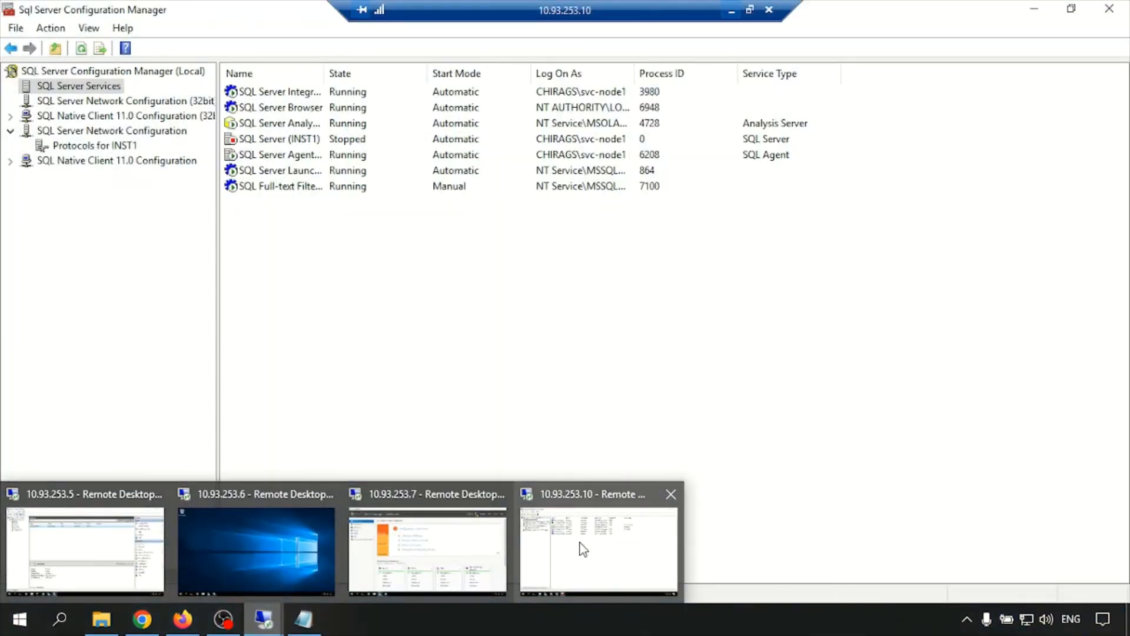
left_click(580, 544)
Start the stopped SQL Server (INST1) service and widen the Name column.
right_click(284, 139)
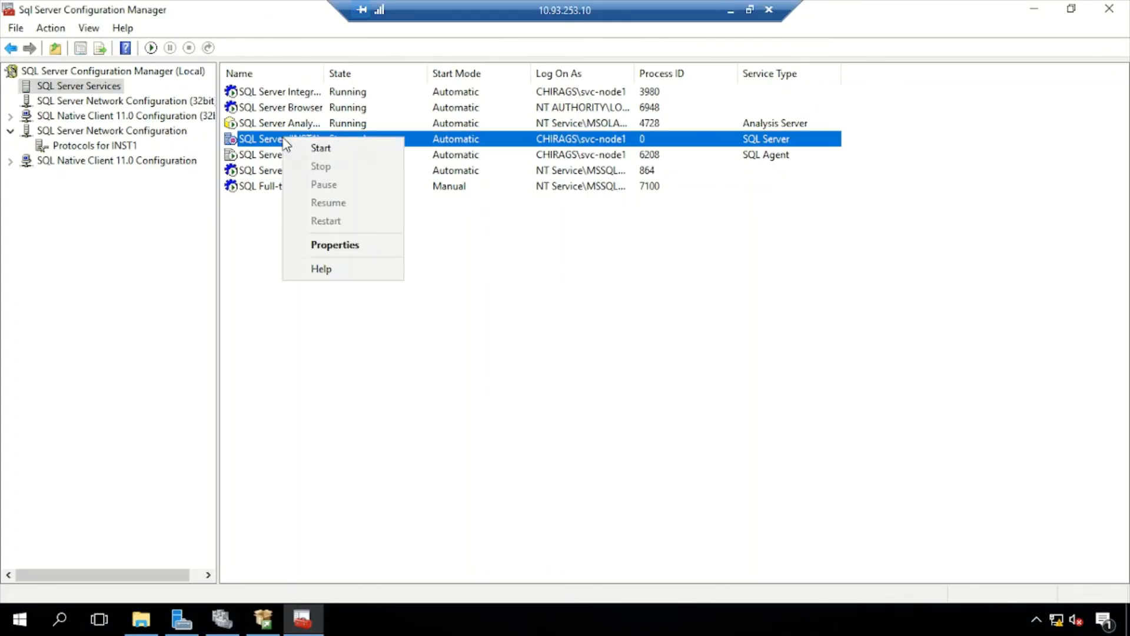
left_click(321, 147)
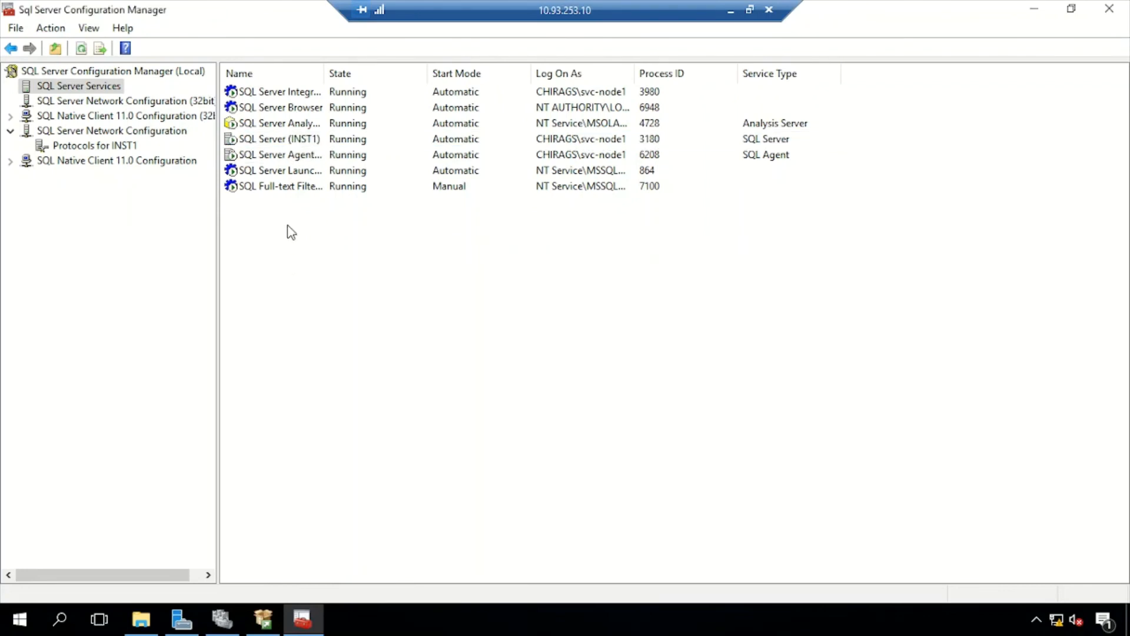
left_click_drag(323, 73, 349, 73)
left_click(731, 10)
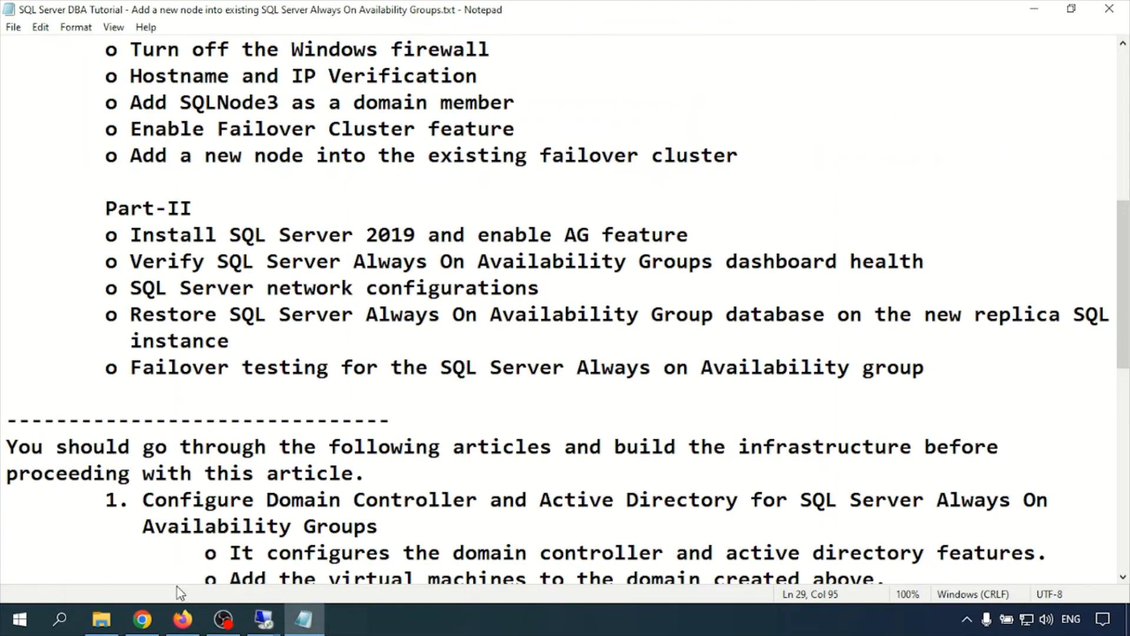
Return to the 10.93.253.5 session with Management Studio in front.
mouse_move(257, 624)
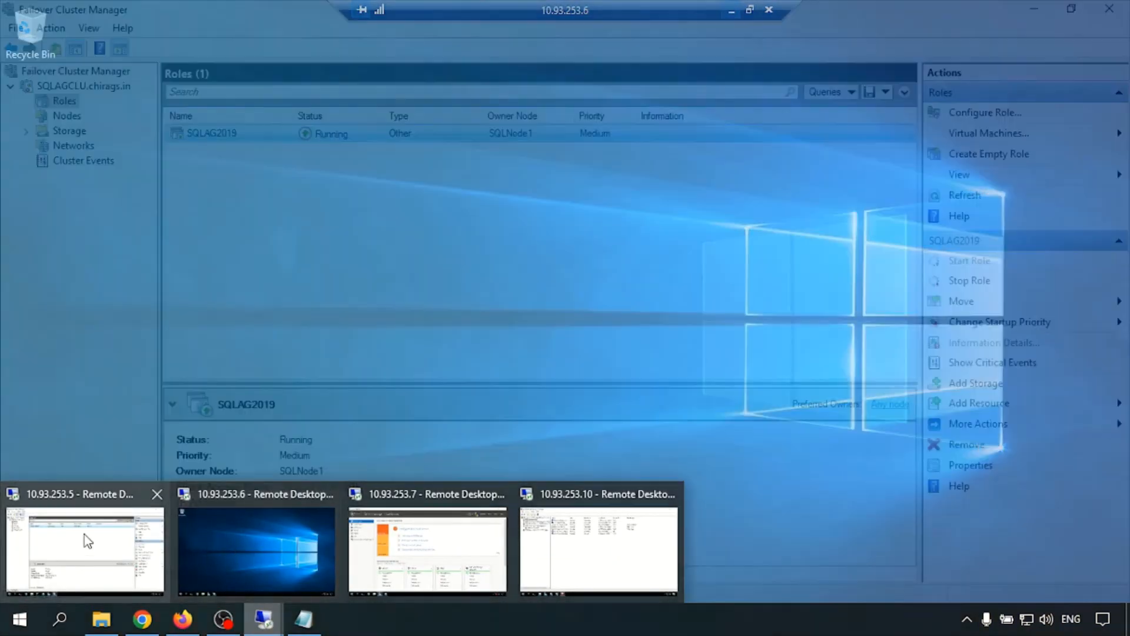
left_click(83, 535)
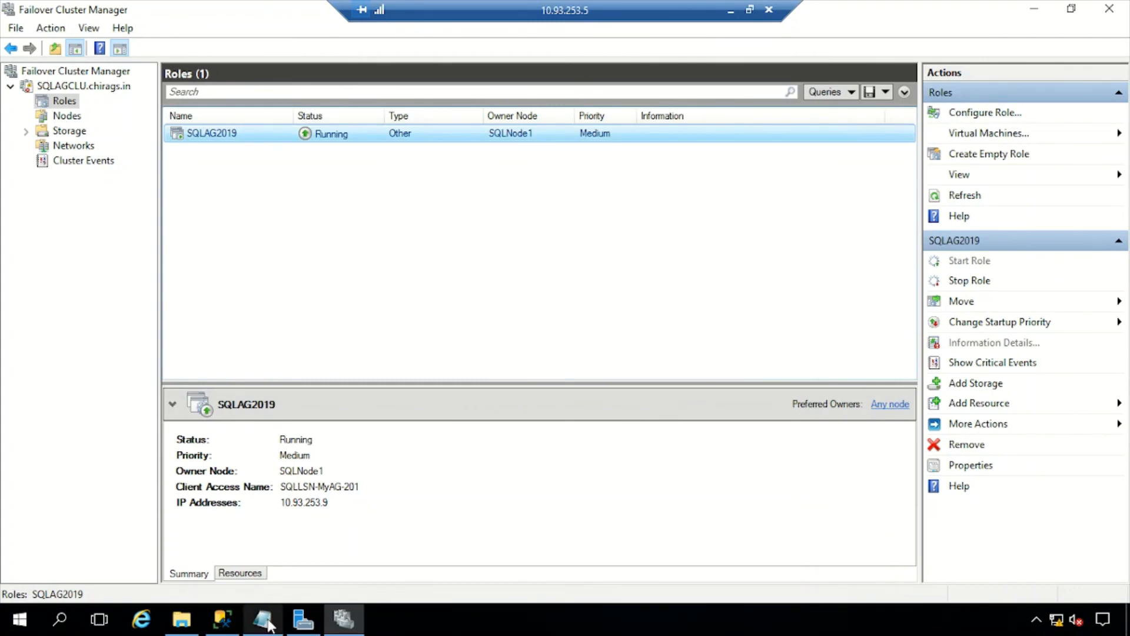
left_click(223, 618)
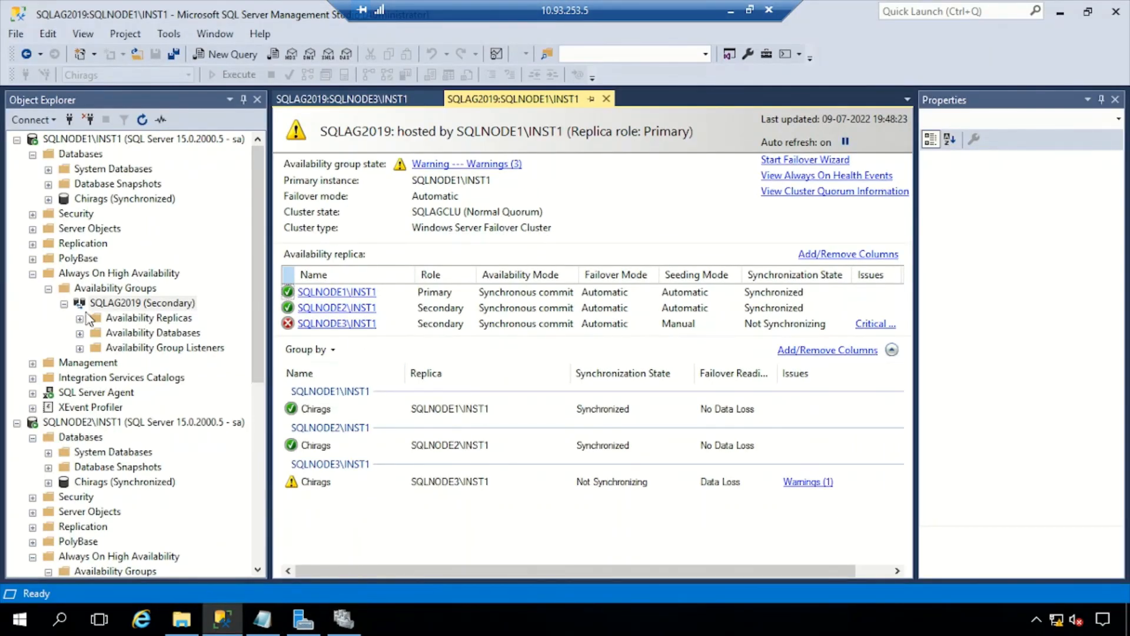
Refresh SQLAG2019, expand Chirags, and confirm the dashboard is Healthy with three synchronized replicas.
right_click(119, 302)
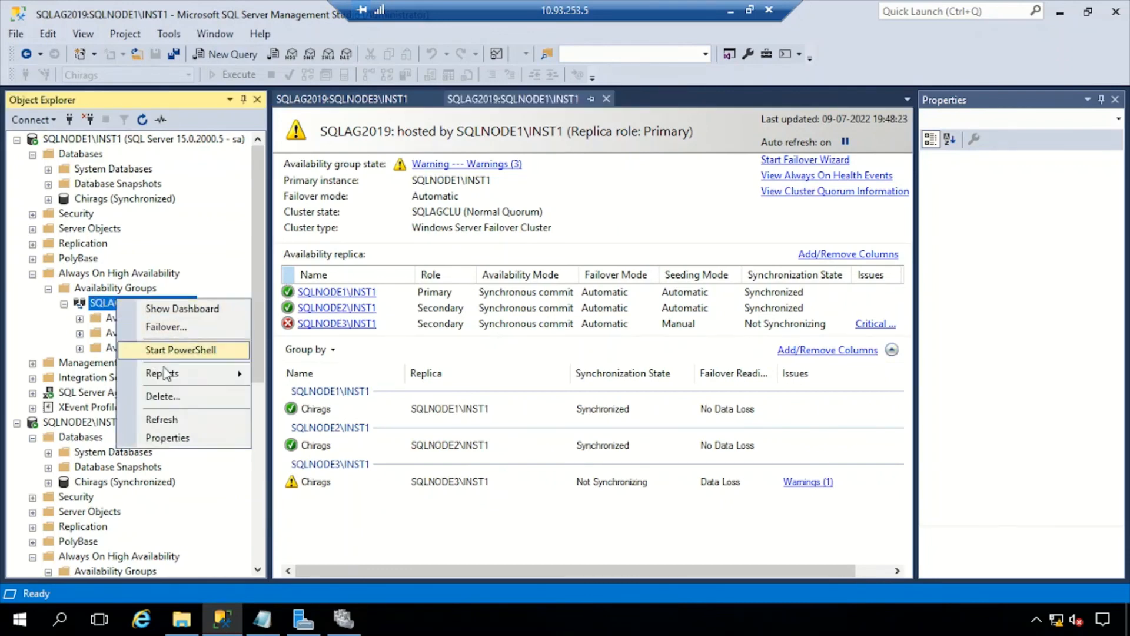
left_click(163, 420)
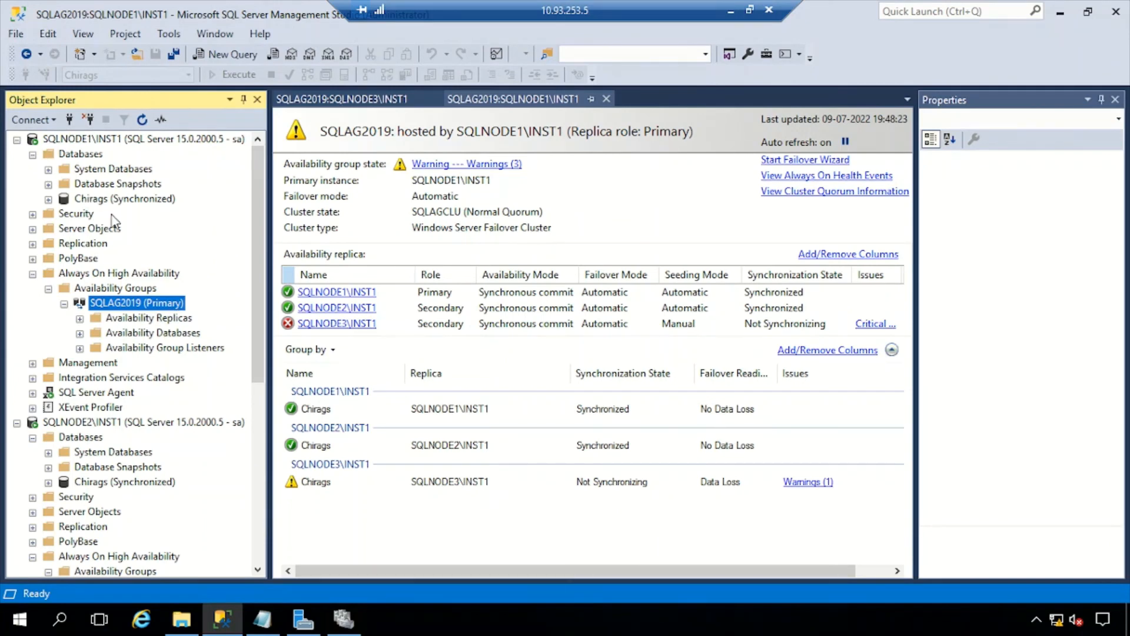
left_click(48, 199)
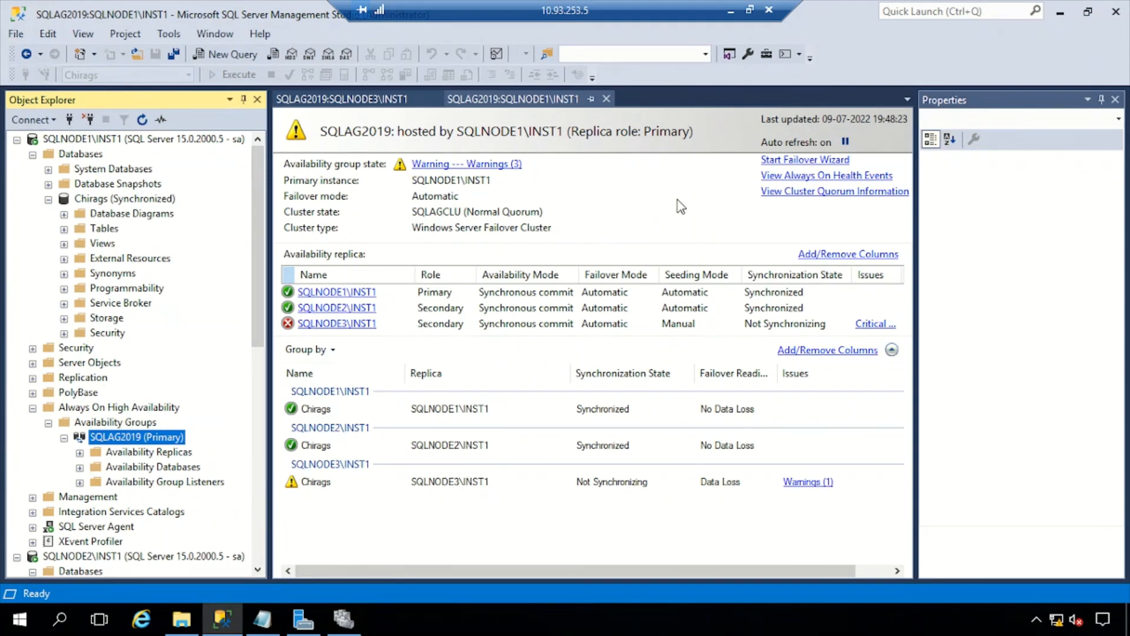
left_click(733, 188)
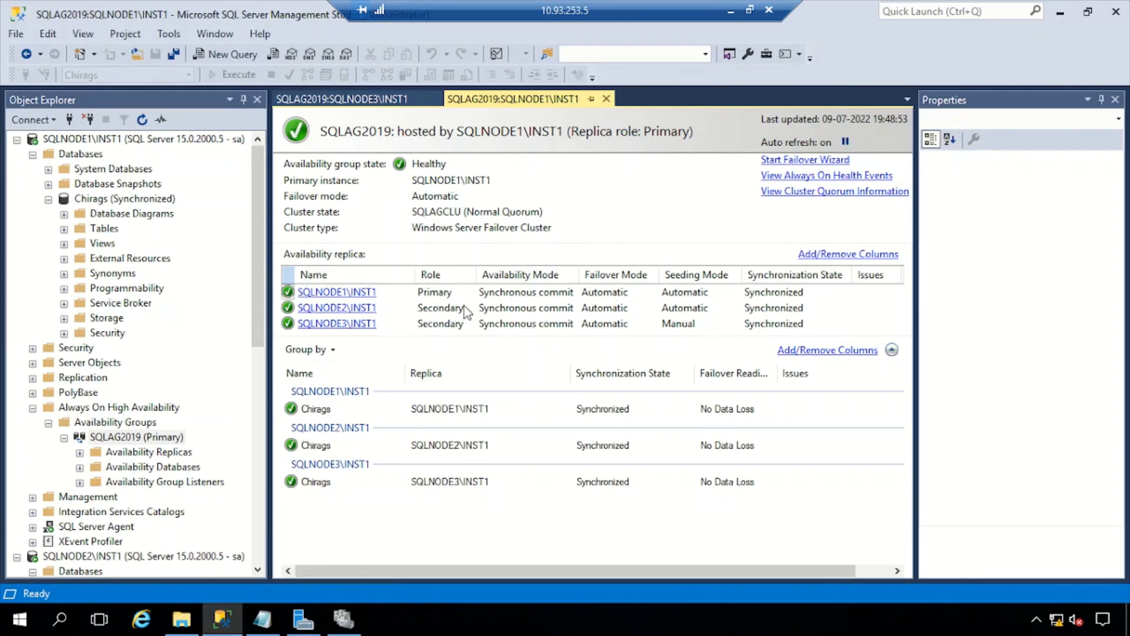
left_click(728, 10)
scroll(283, 314, "up", 6)
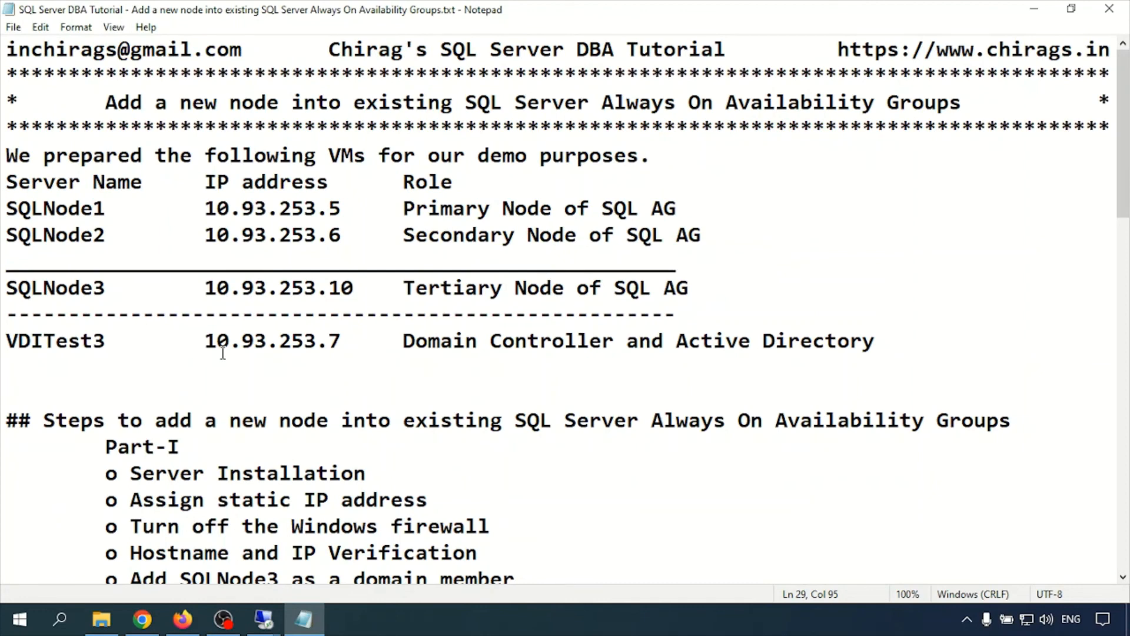
left_click_drag(107, 101, 298, 104)
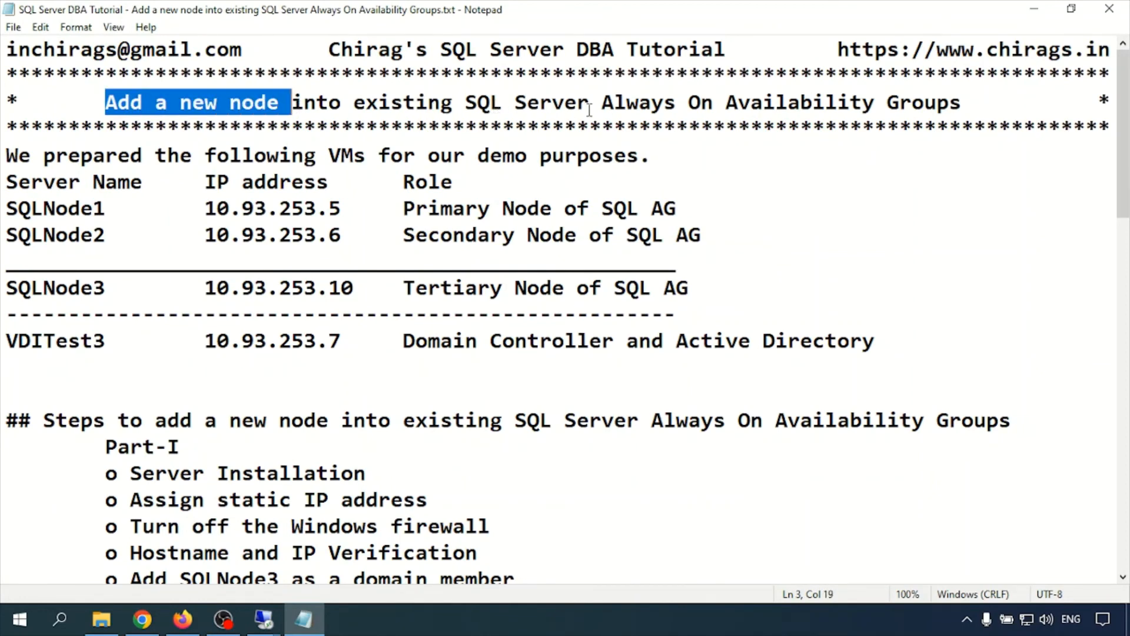
left_click(10, 206)
left_click_drag(370, 225, 639, 247)
left_click(84, 289)
left_click(11, 287)
left_click_drag(11, 288, 676, 285)
left_click_drag(7, 344, 556, 332)
left_click(465, 344)
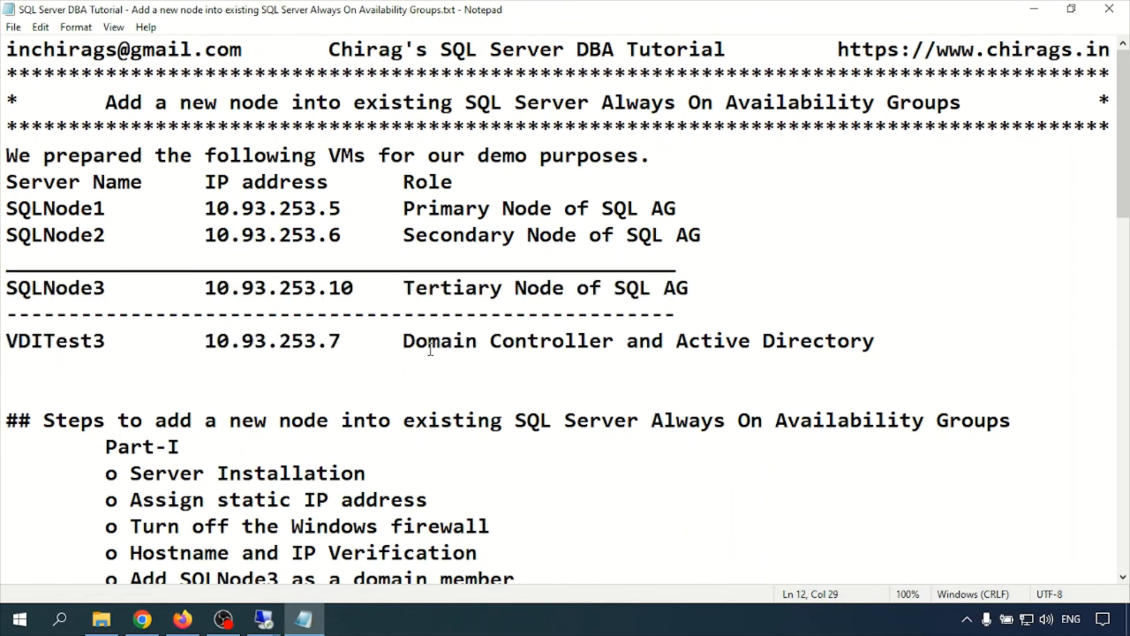
scroll(474, 334, "down", 4)
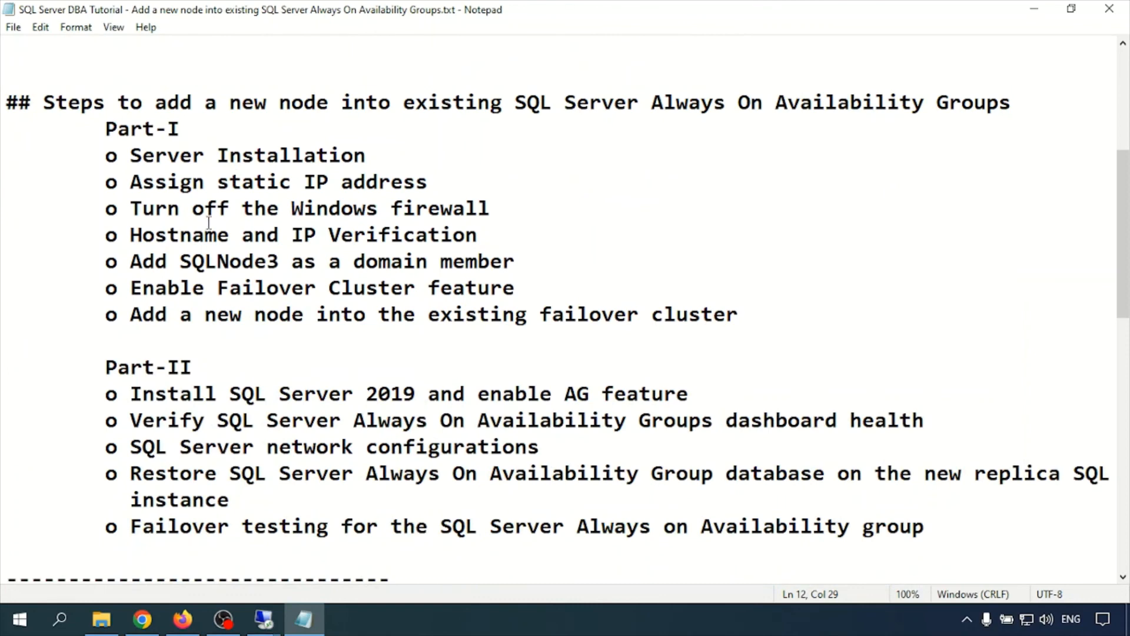
left_click_drag(106, 128, 321, 314)
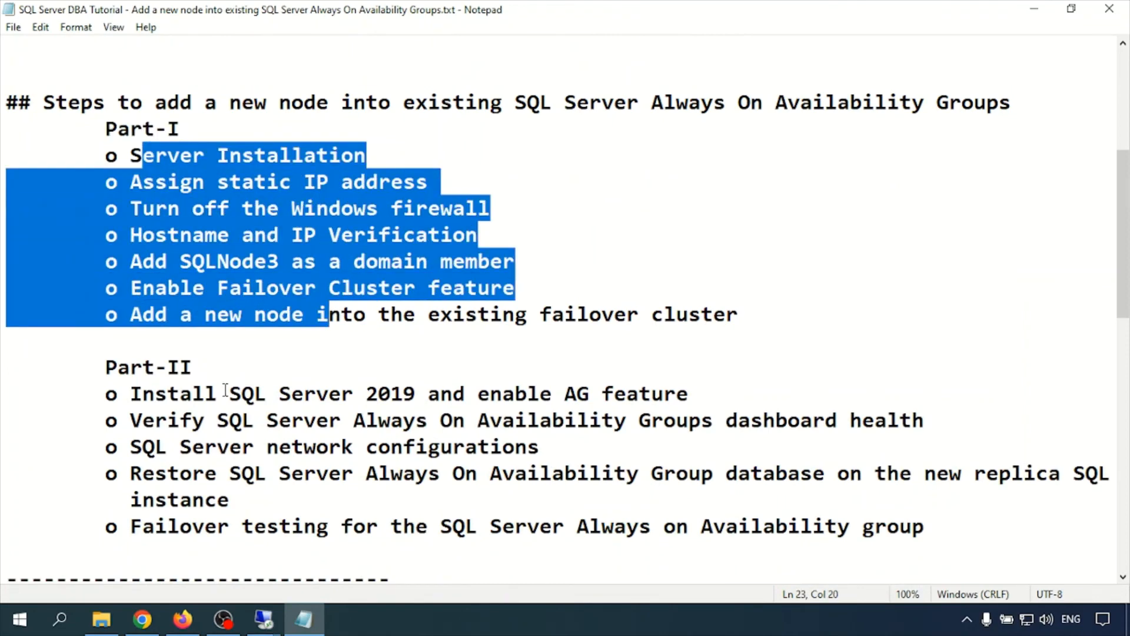
left_click(143, 394)
left_click_drag(129, 394, 403, 394)
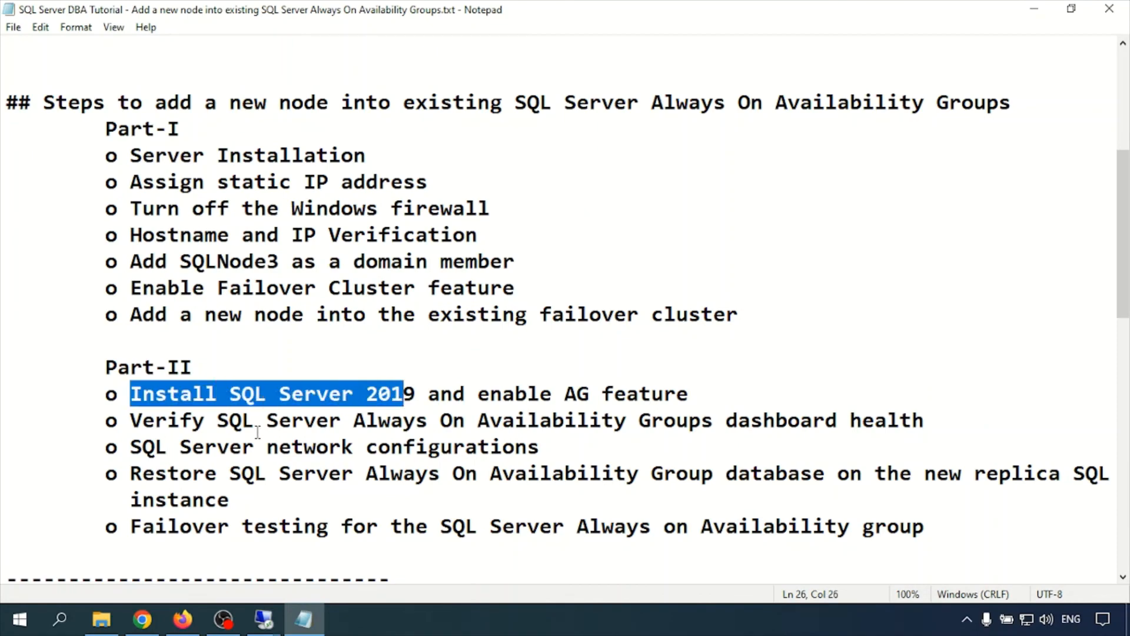
left_click(179, 421)
left_click_drag(180, 421, 231, 500)
scroll(423, 518, "down", 3)
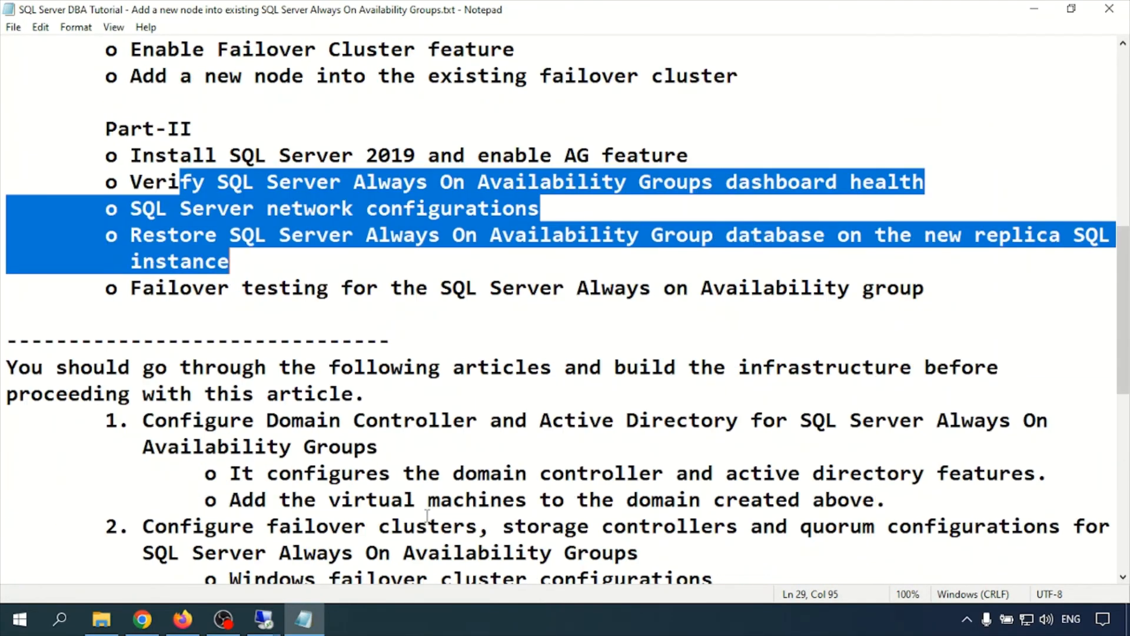
left_click_drag(143, 289, 554, 298)
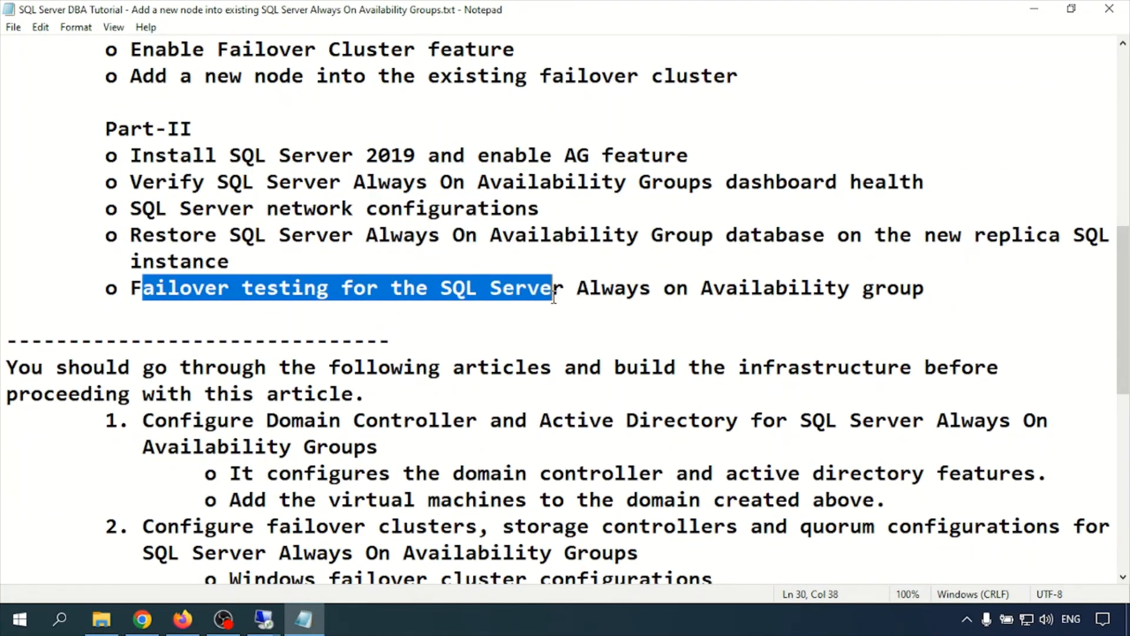
scroll(553, 297, "down", 3)
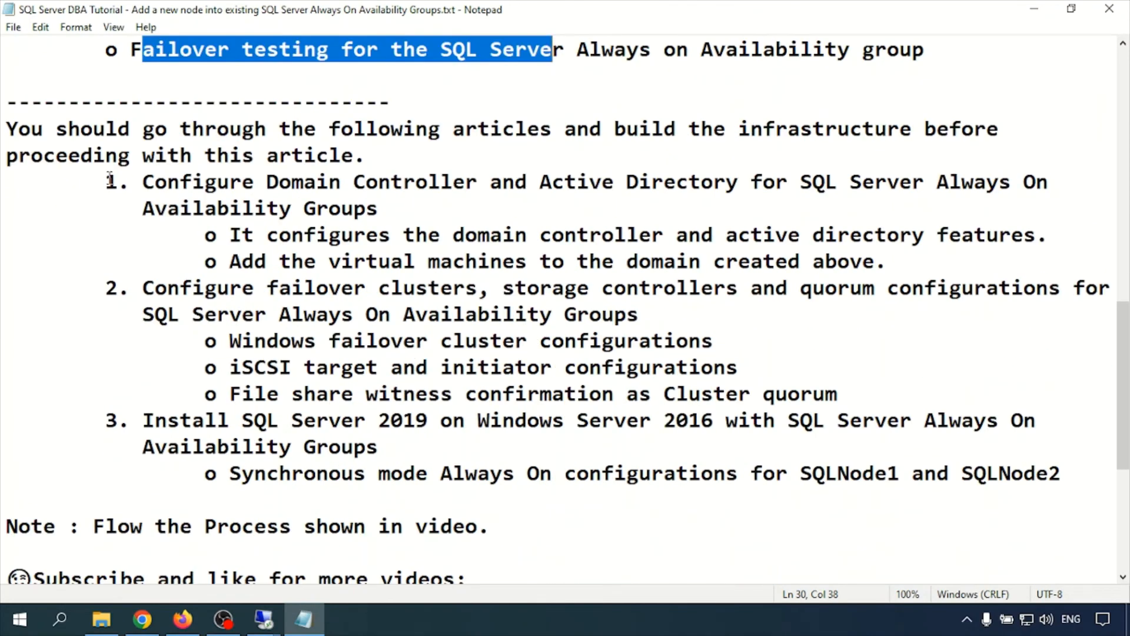
left_click_drag(106, 181, 1060, 481)
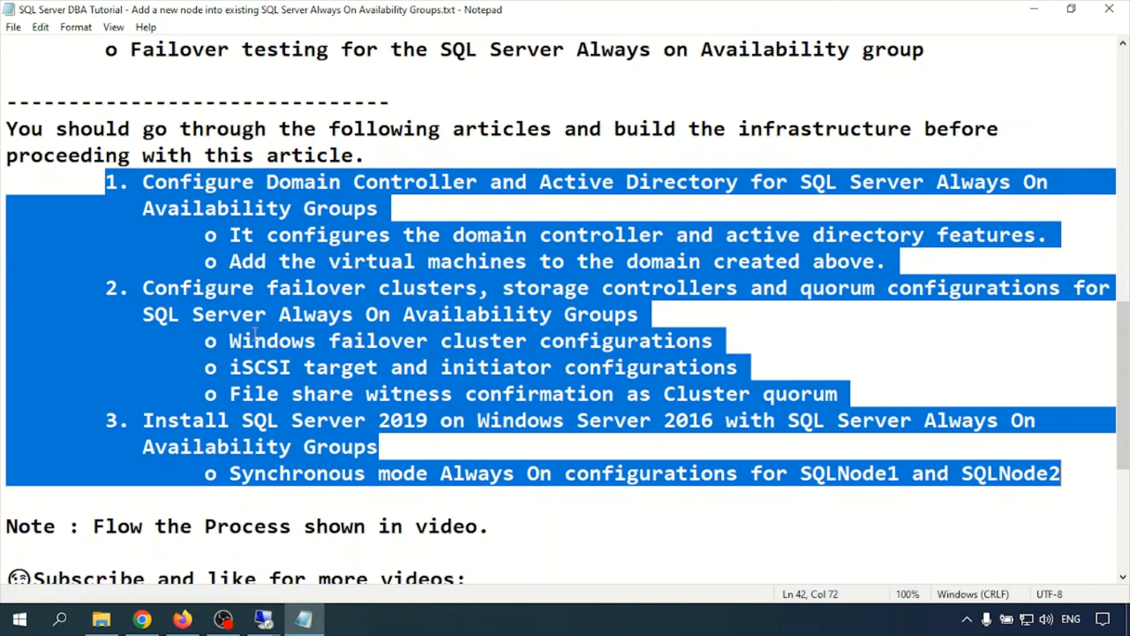
scroll(255, 332, "down", 3)
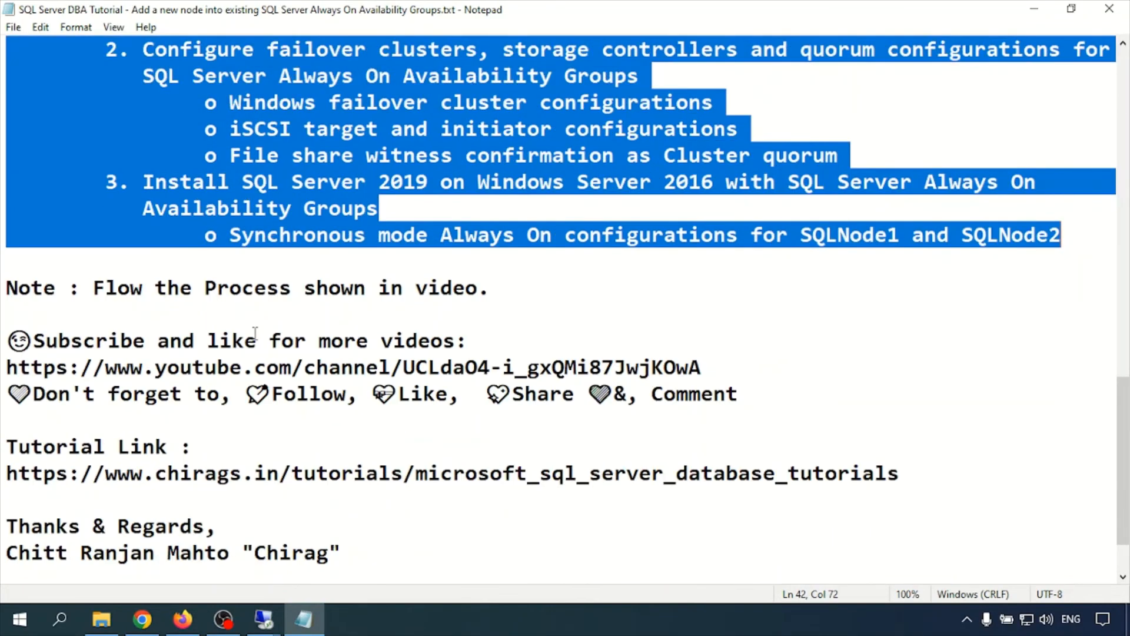
scroll(255, 331, "down", 1)
scroll(474, 463, "up", 5)
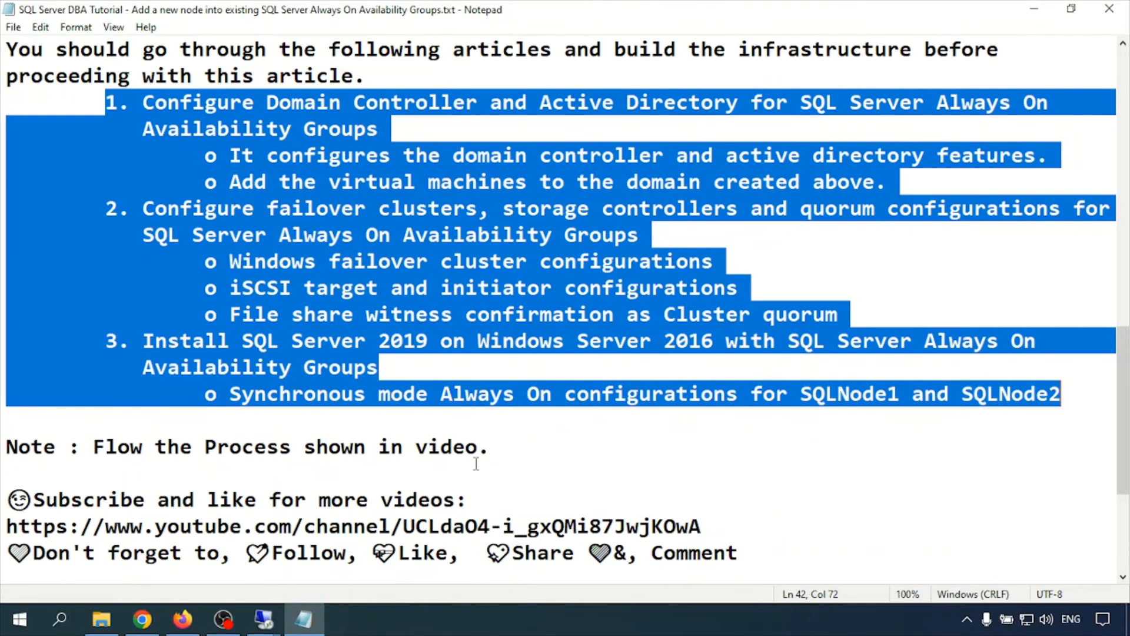
scroll(475, 463, "up", 5)
scroll(448, 576, "up", 4)
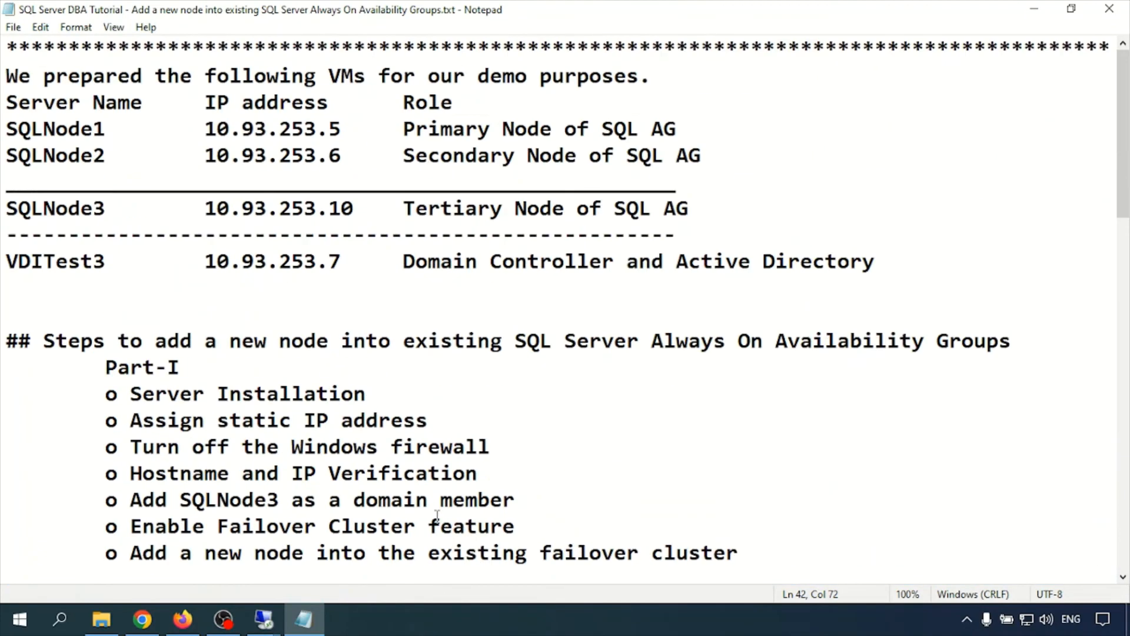